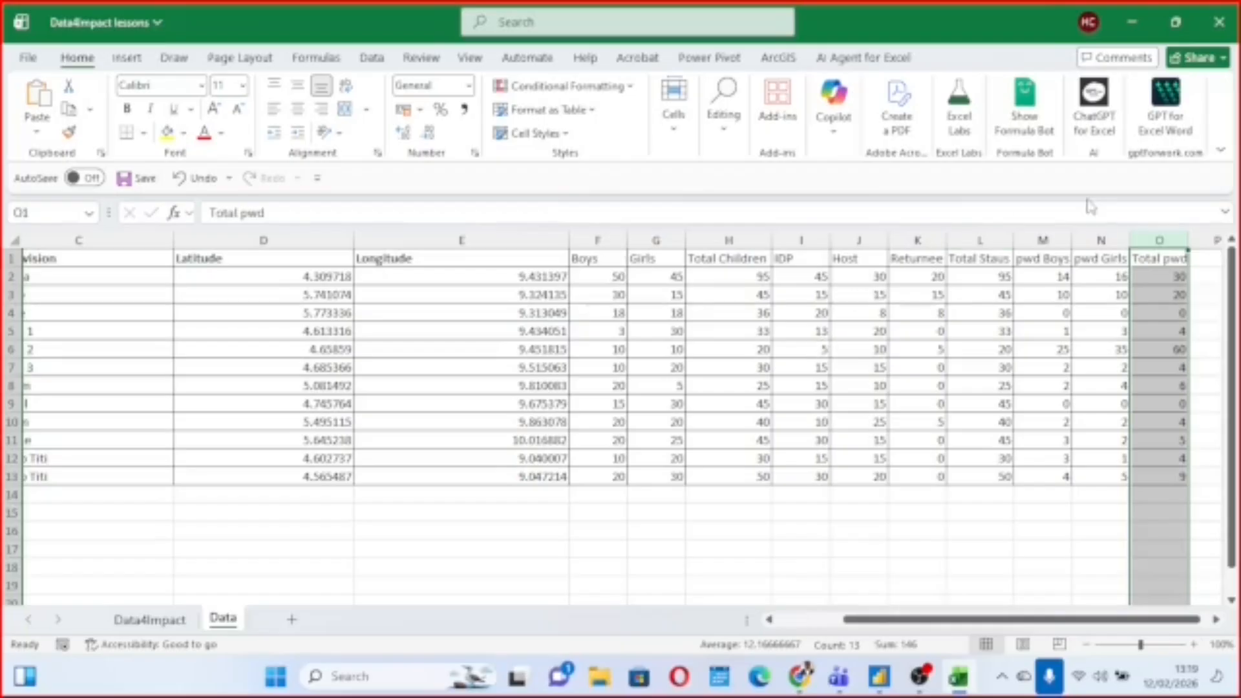
Close the Data4Impact lessons workbook and start a blank report in Power BI Desktop.
left_click(1232, 24)
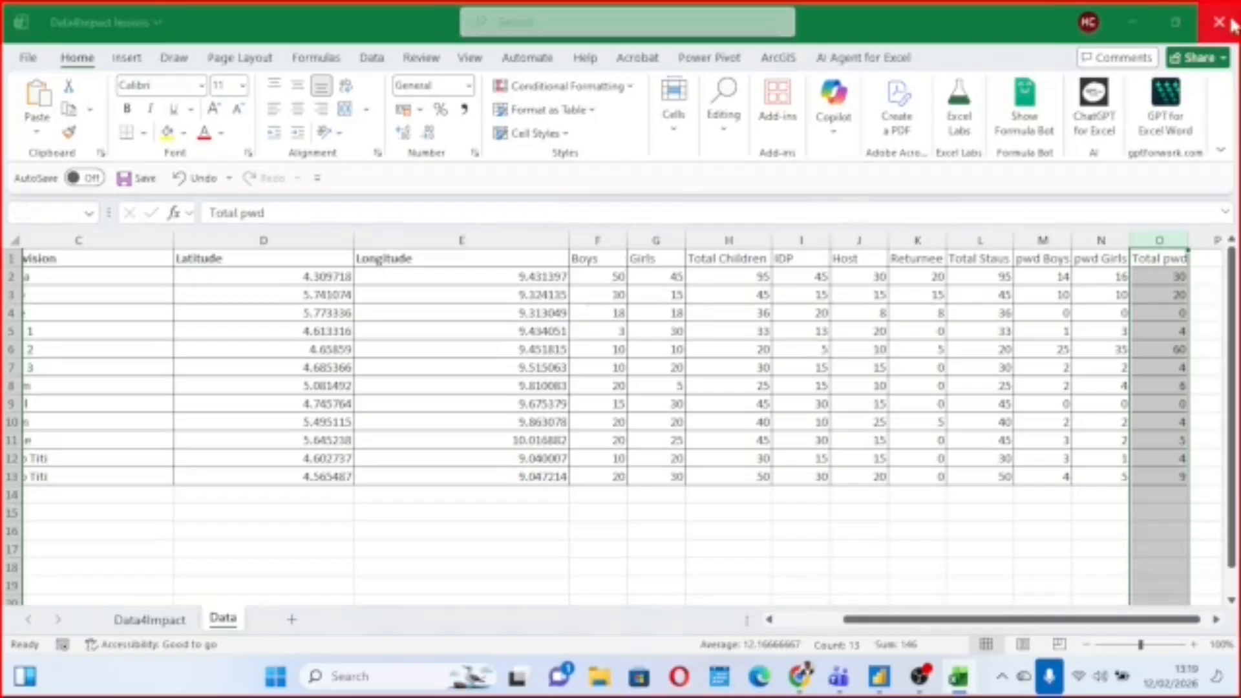
left_click(710, 470)
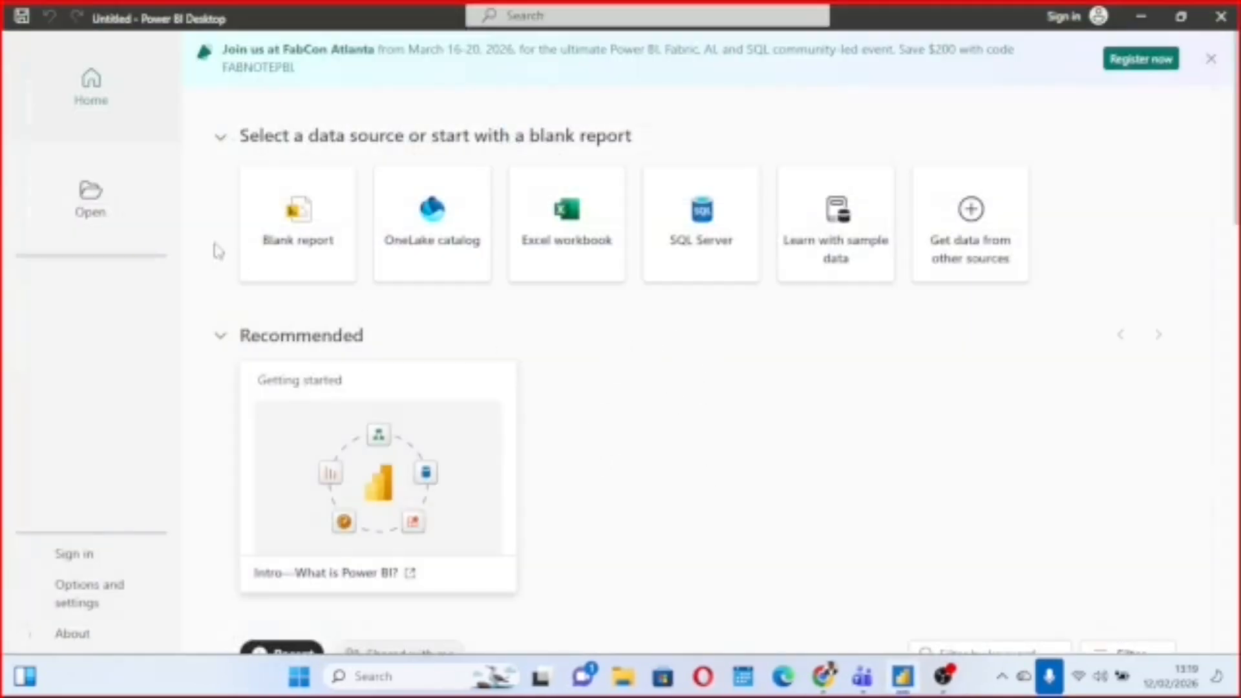
left_click(287, 242)
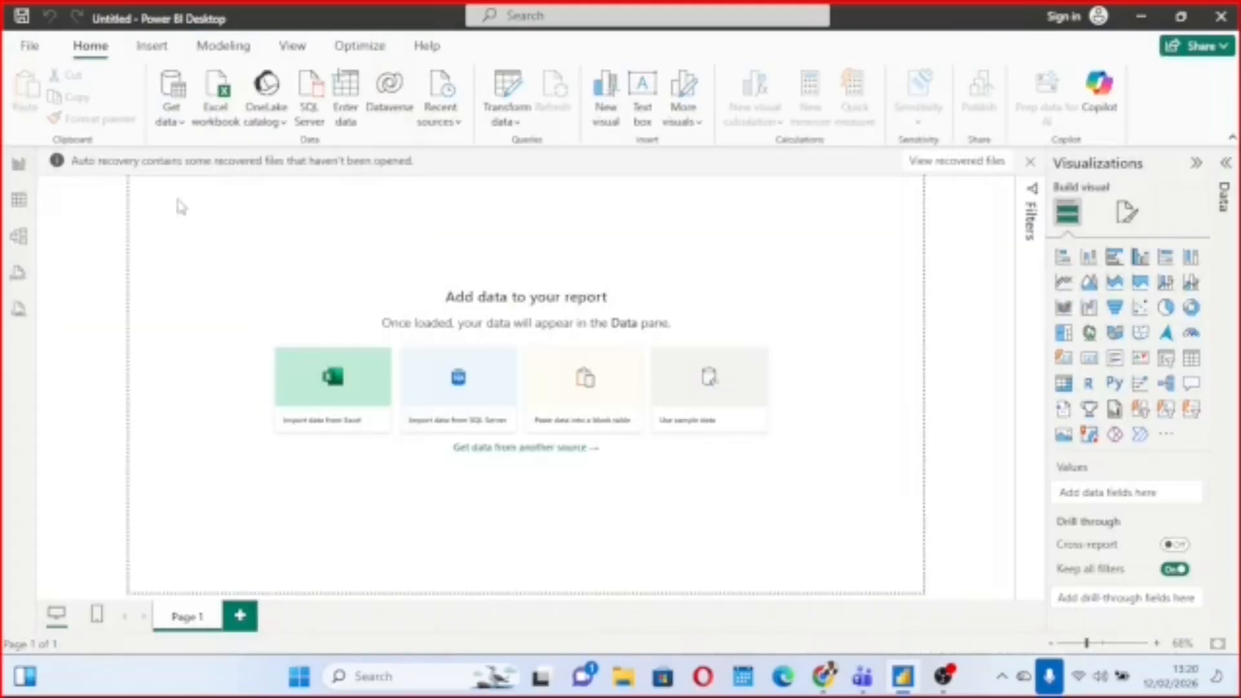
Connect the report to the Data4Impact lessons Excel workbook stored on the Desktop.
left_click(223, 126)
scroll(285, 272, "down", 1)
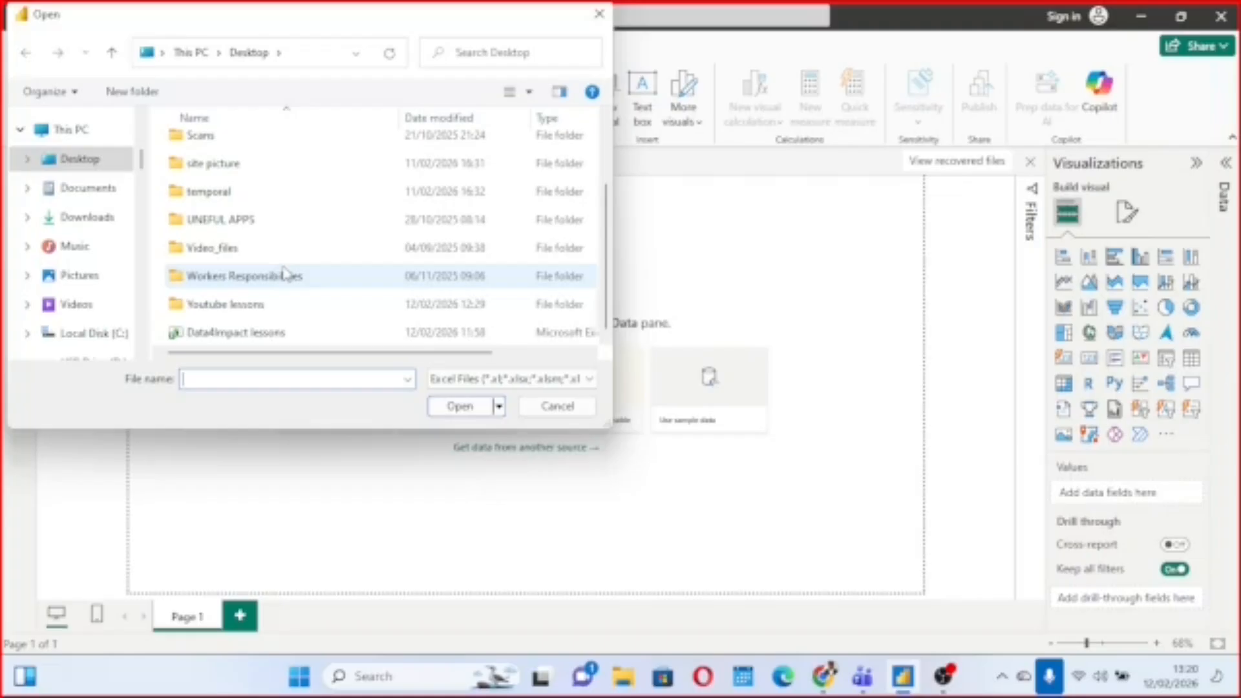
left_click(236, 336)
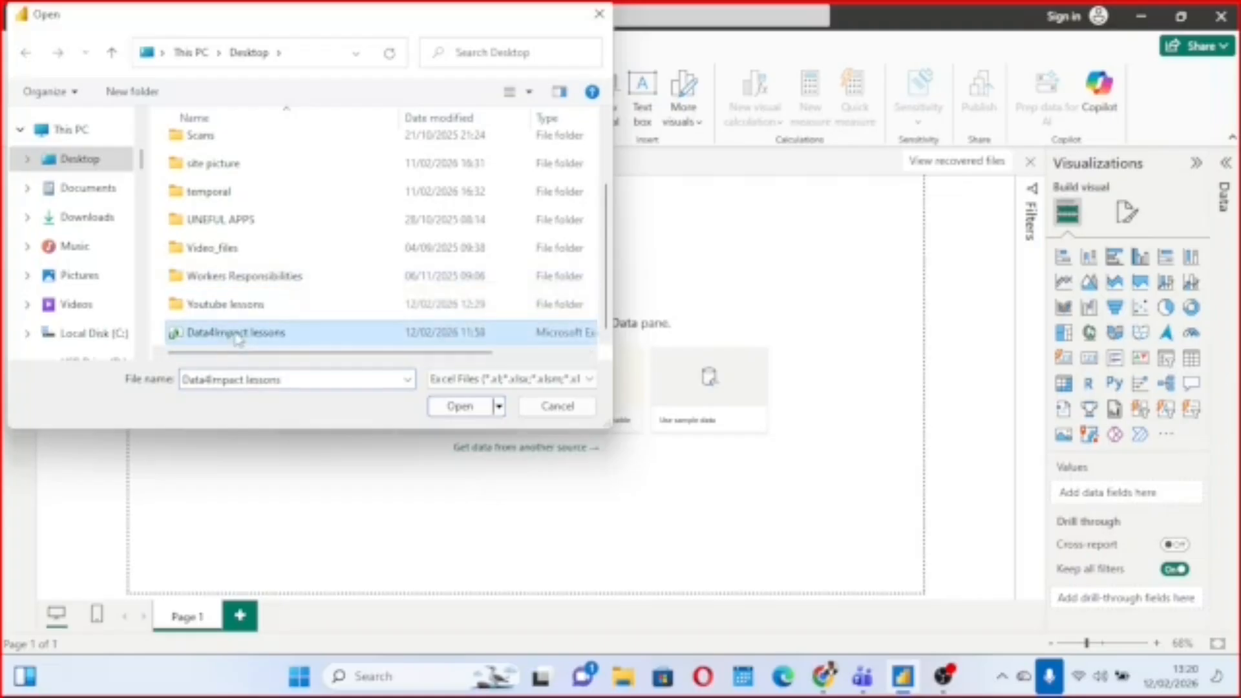
left_click(462, 408)
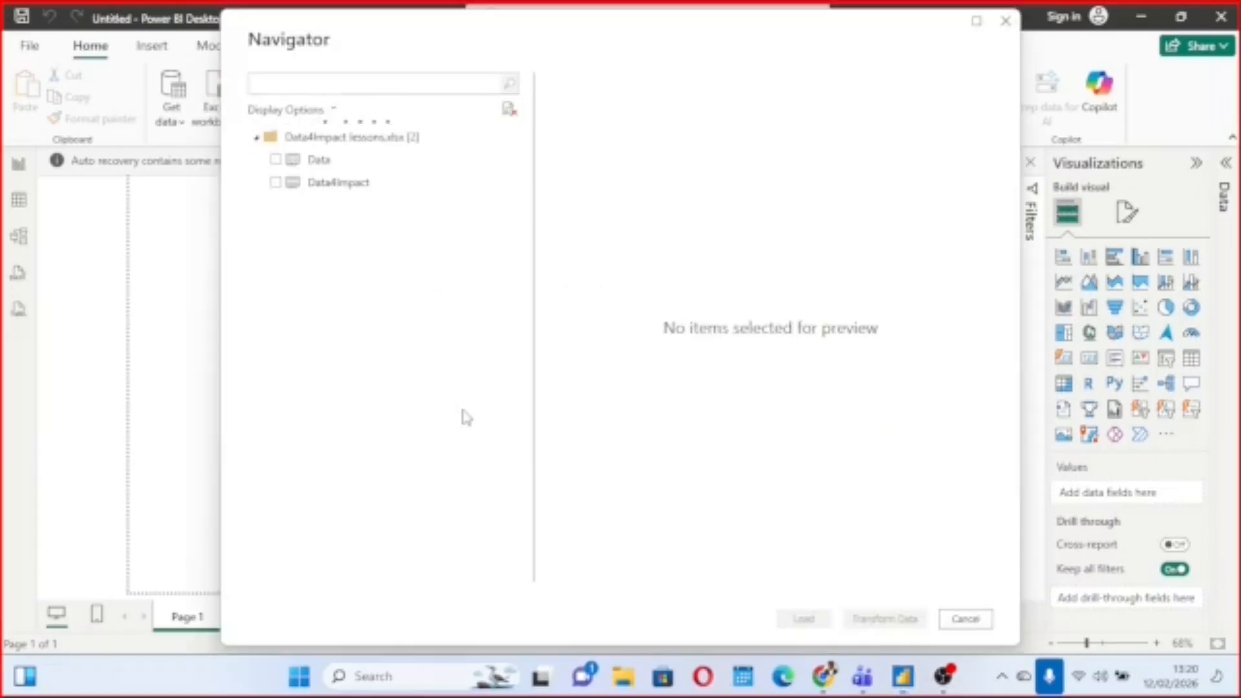
Preview the workbook's Data sheet and open it in Power Query for transformation.
left_click(276, 160)
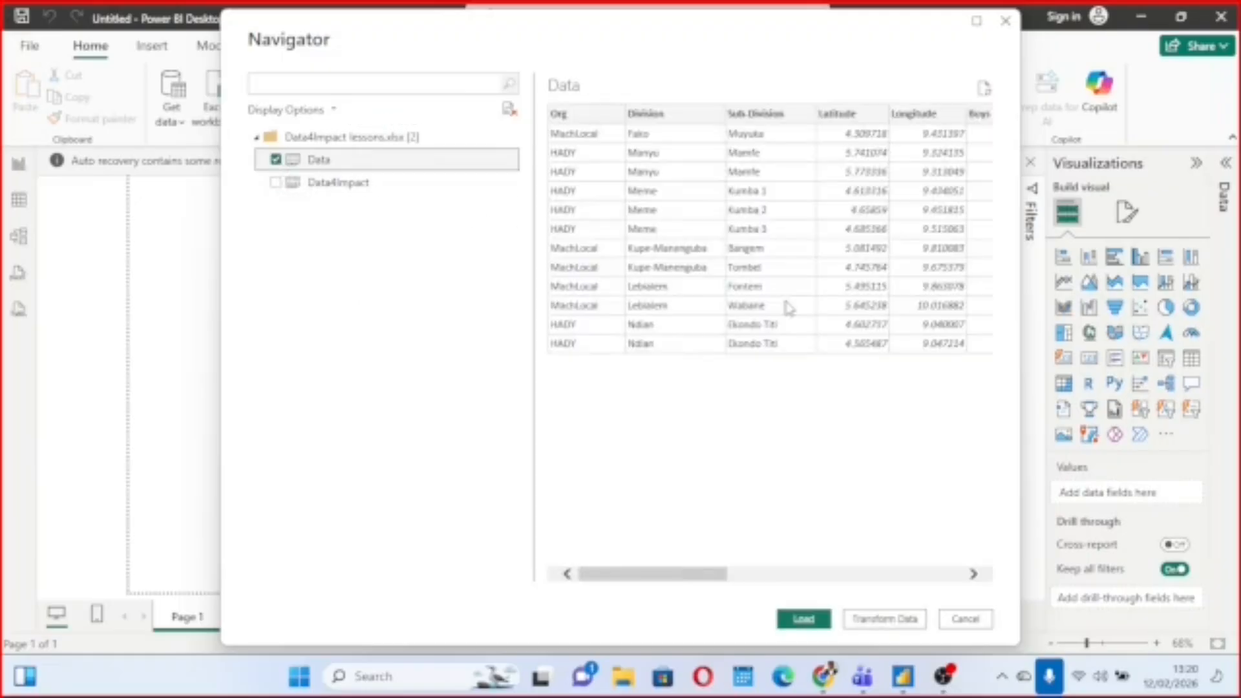
scroll(789, 309, "right", 5)
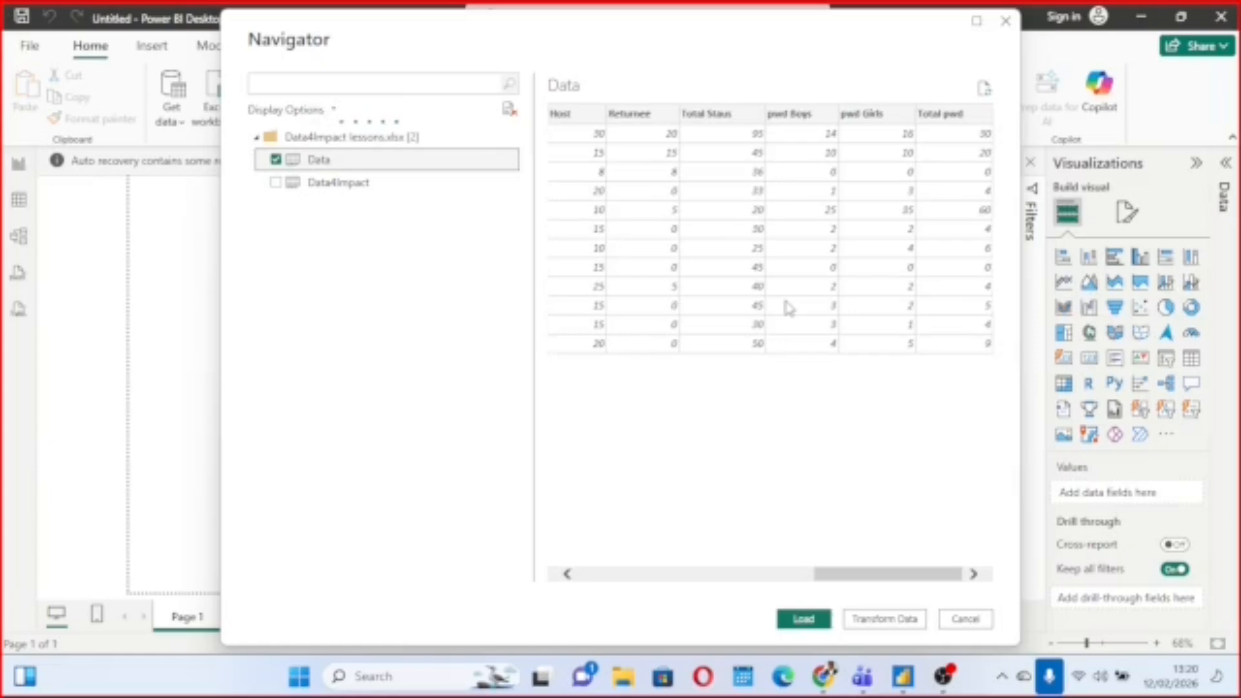
scroll(788, 308, "left", 5)
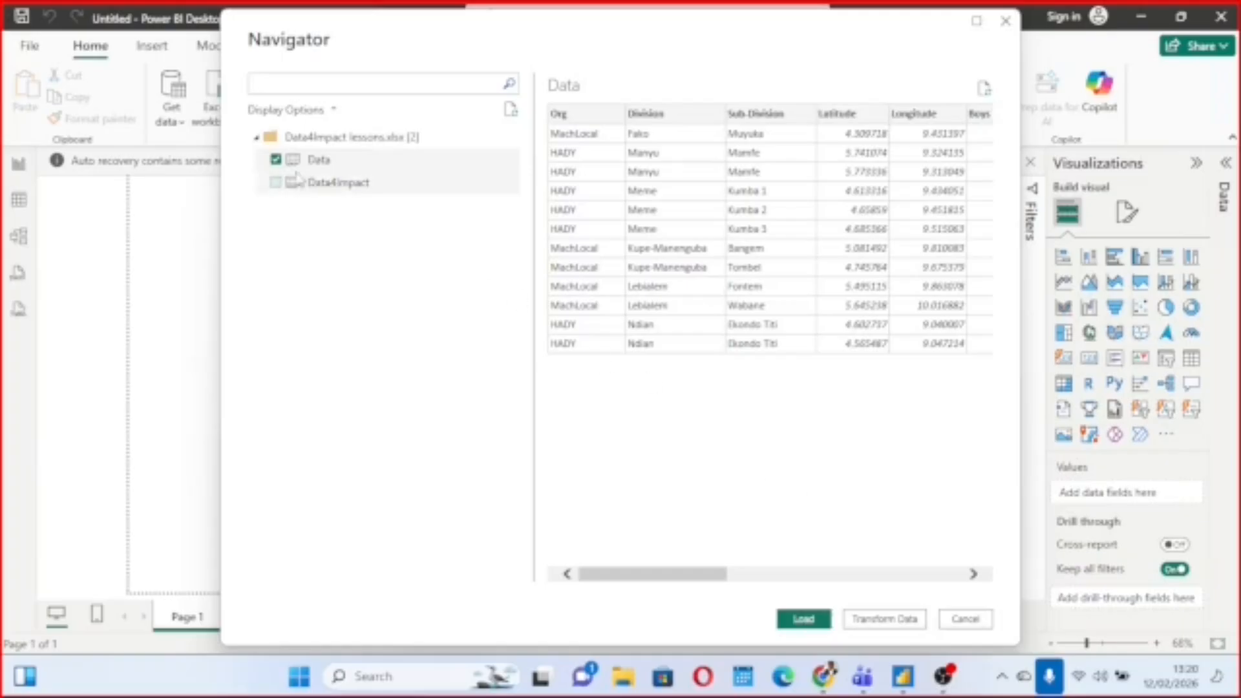
left_click(904, 623)
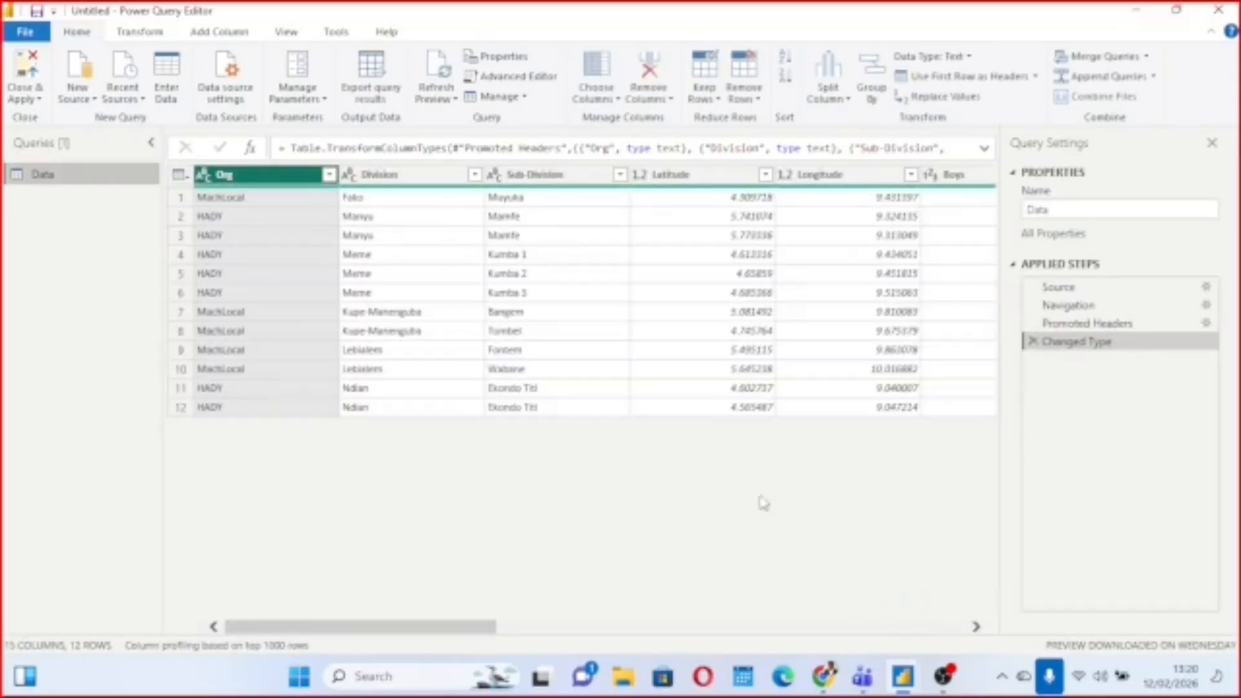
Examine the query's columns, checking data types and column statistics for pwd Girls, Division, Longitude and Latitude.
scroll(823, 350, "right", 10)
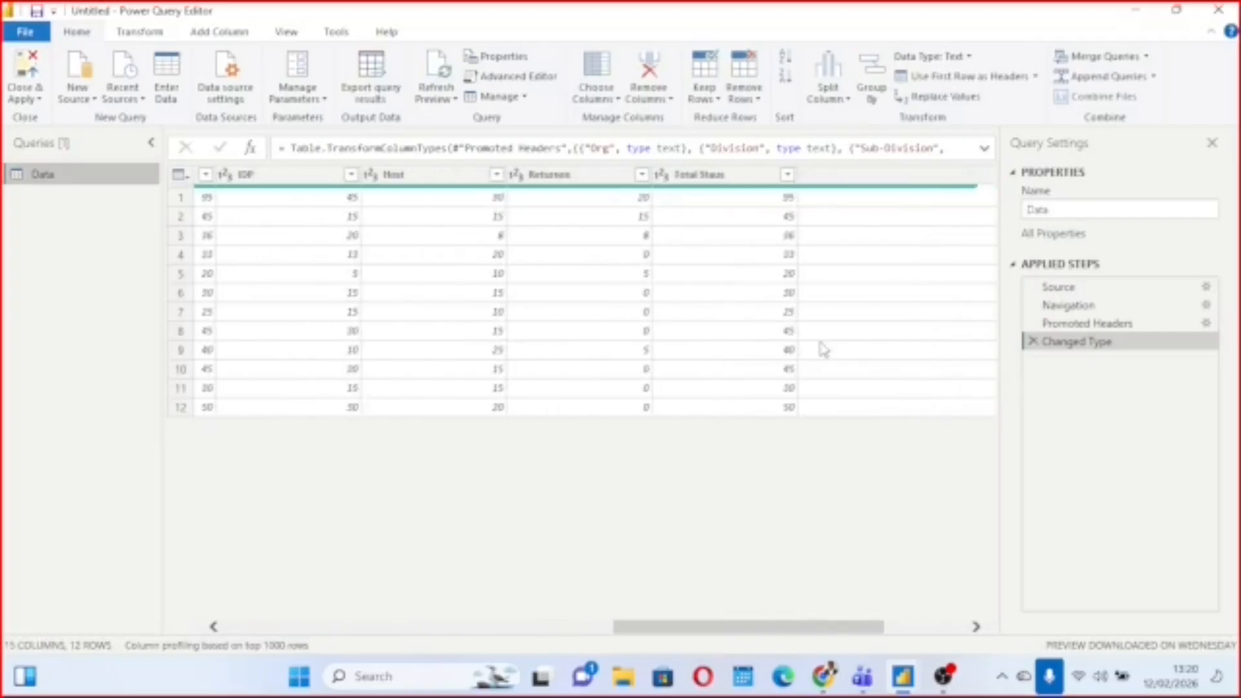
scroll(823, 350, "right", 5)
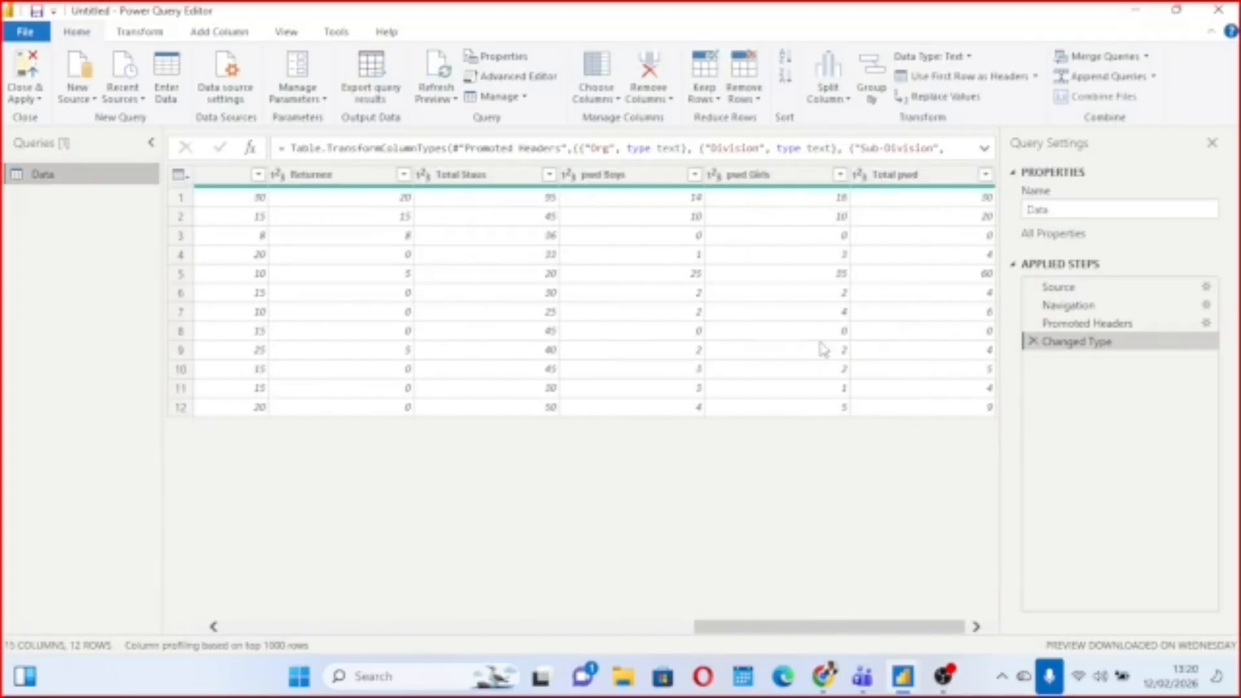
left_click(777, 182)
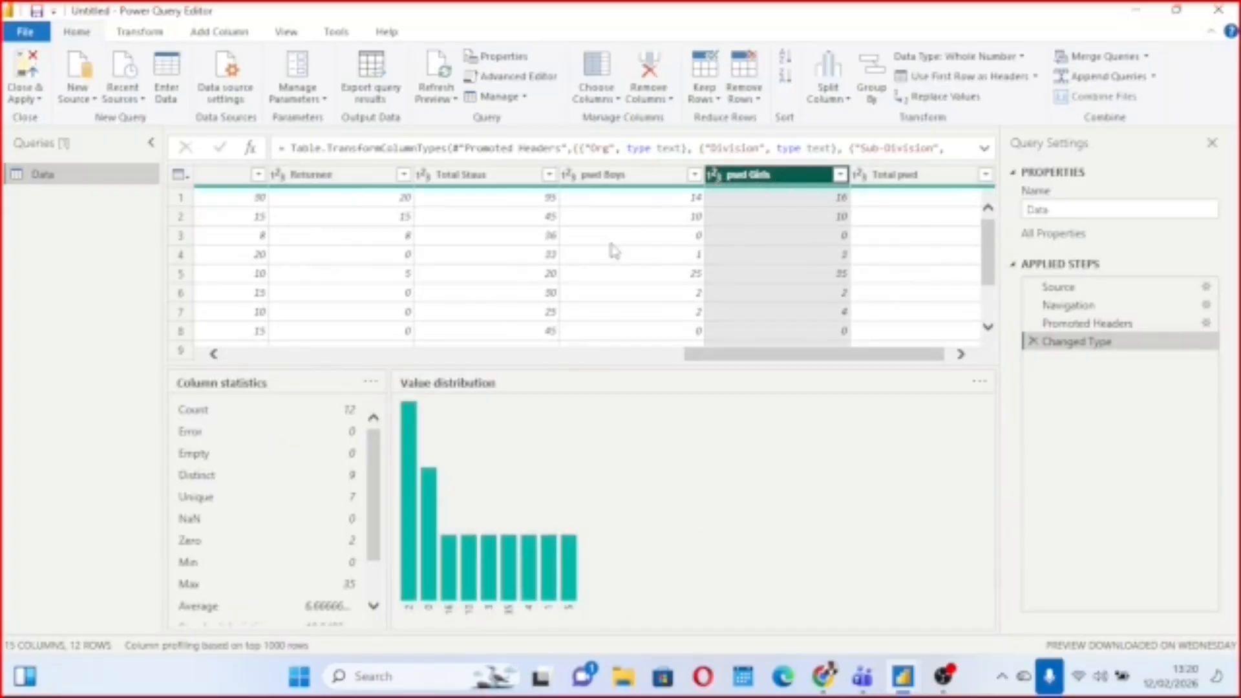
scroll(615, 251, "left", 10)
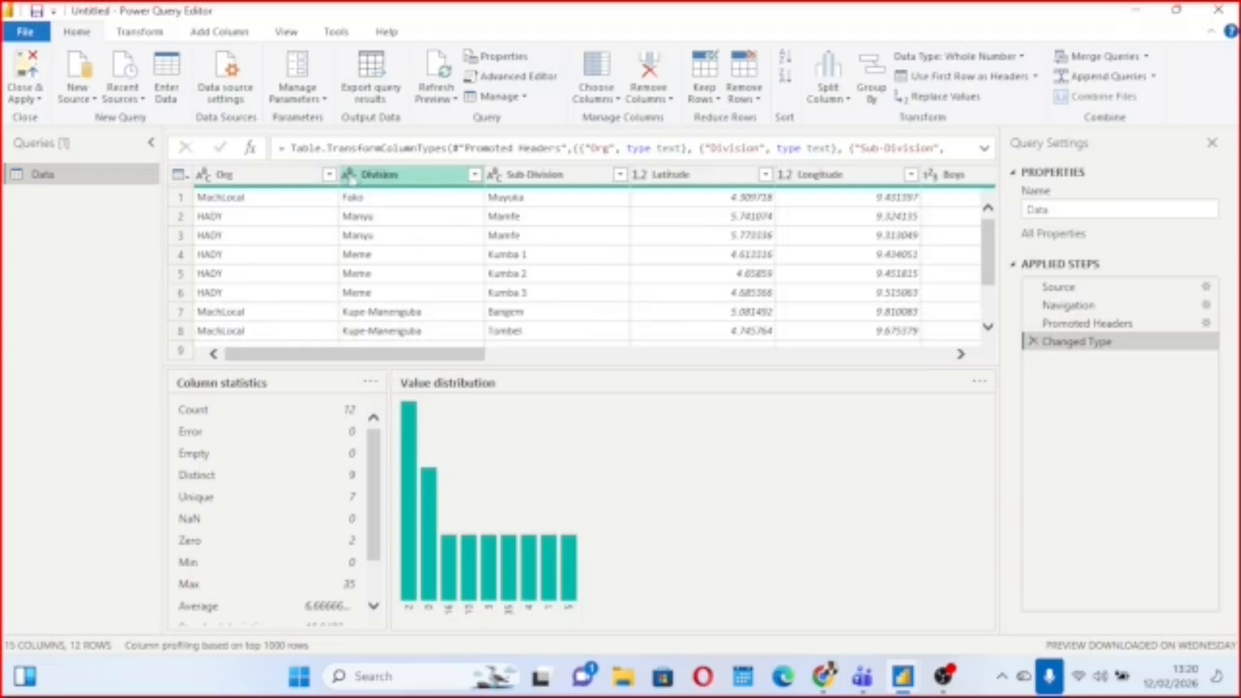
left_click(400, 181)
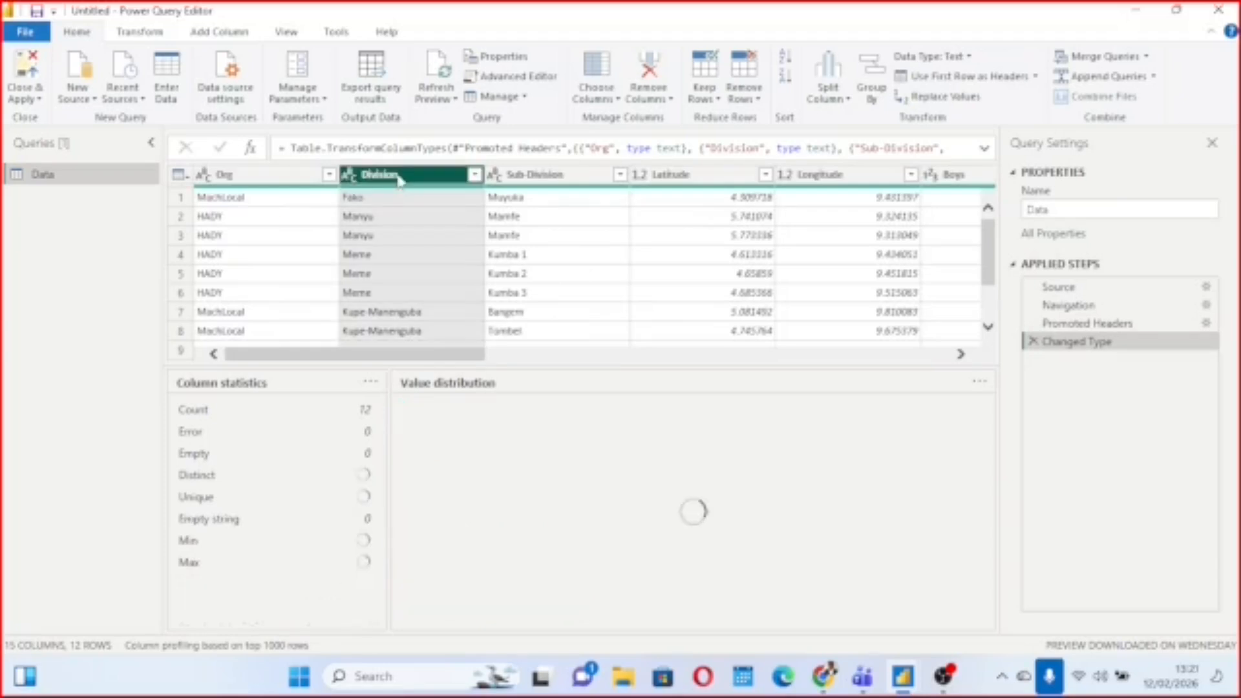
scroll(495, 271, "right", 3)
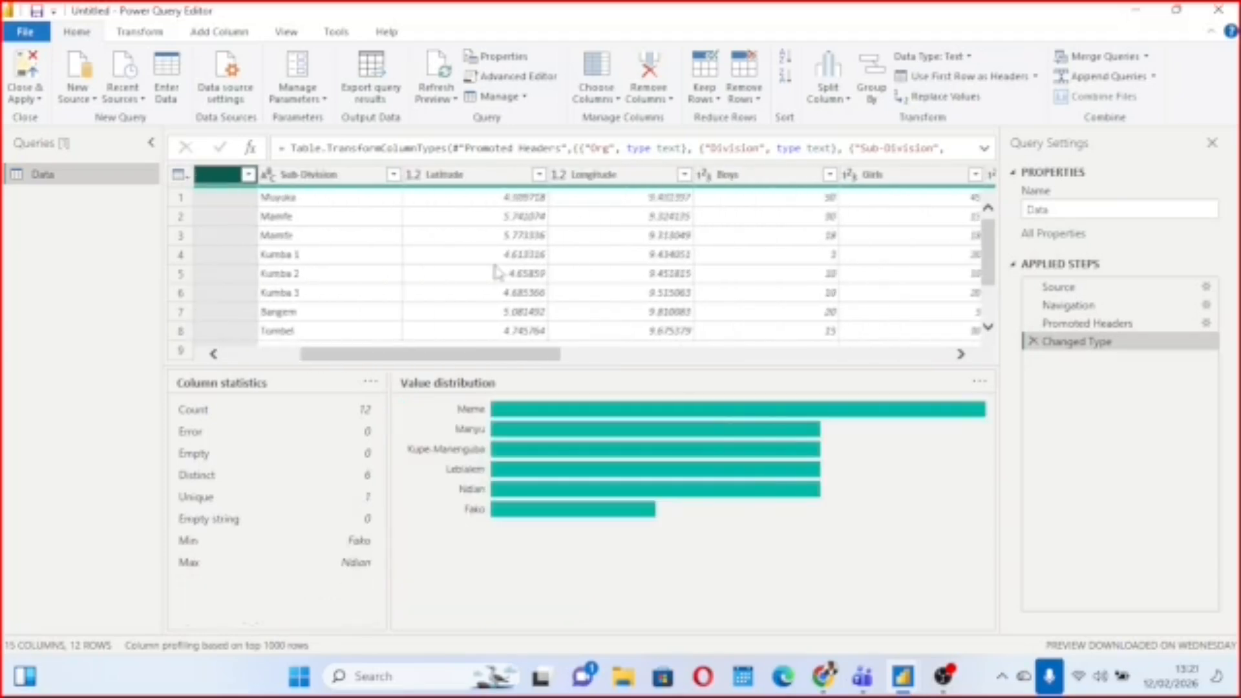
scroll(497, 271, "right", 3)
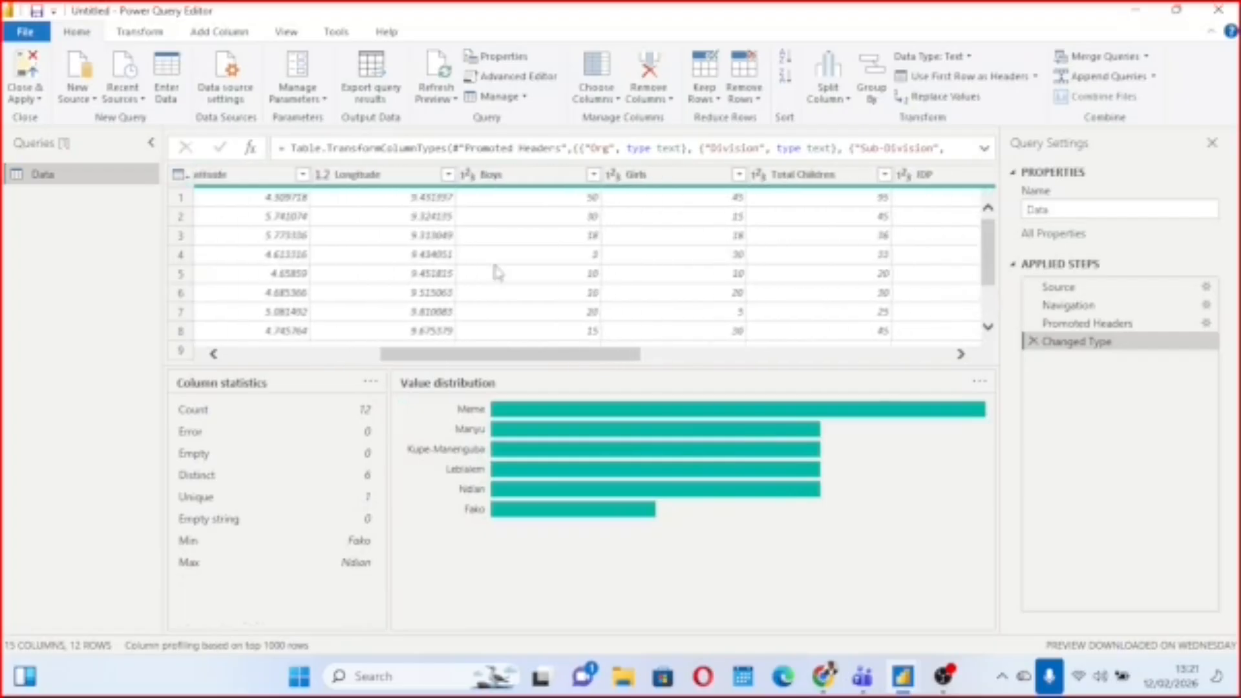
left_click(368, 176)
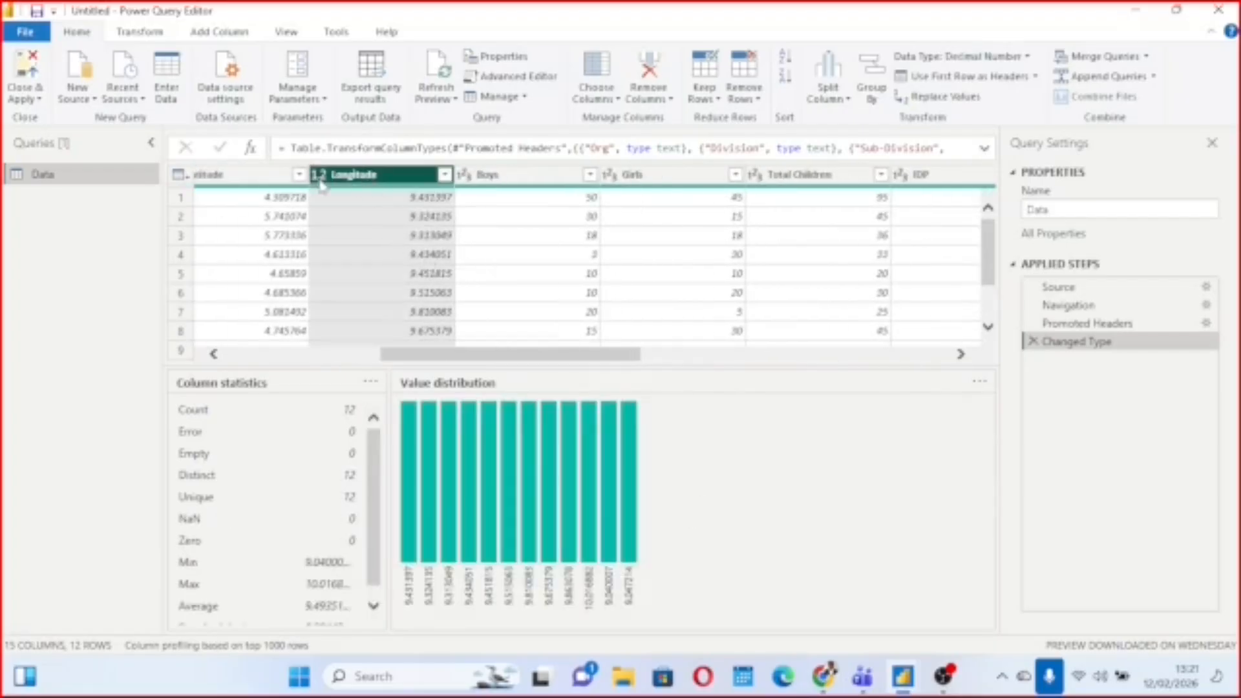
scroll(421, 207, "left", 3)
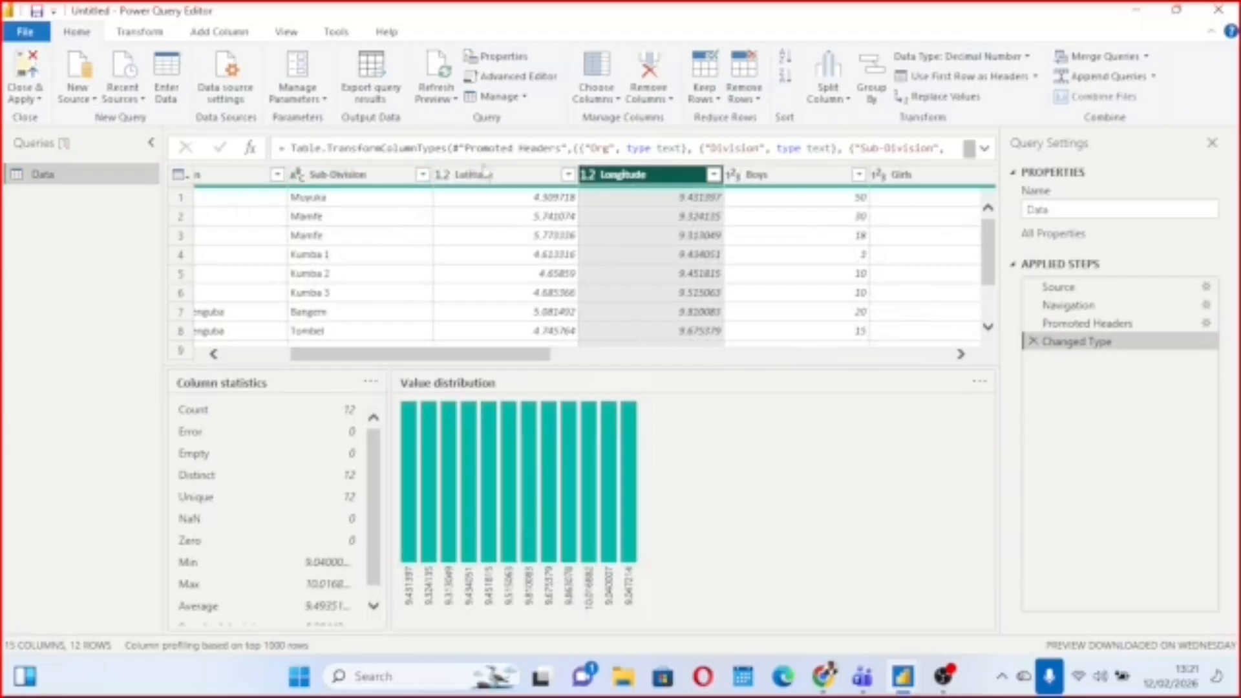
left_click(488, 173)
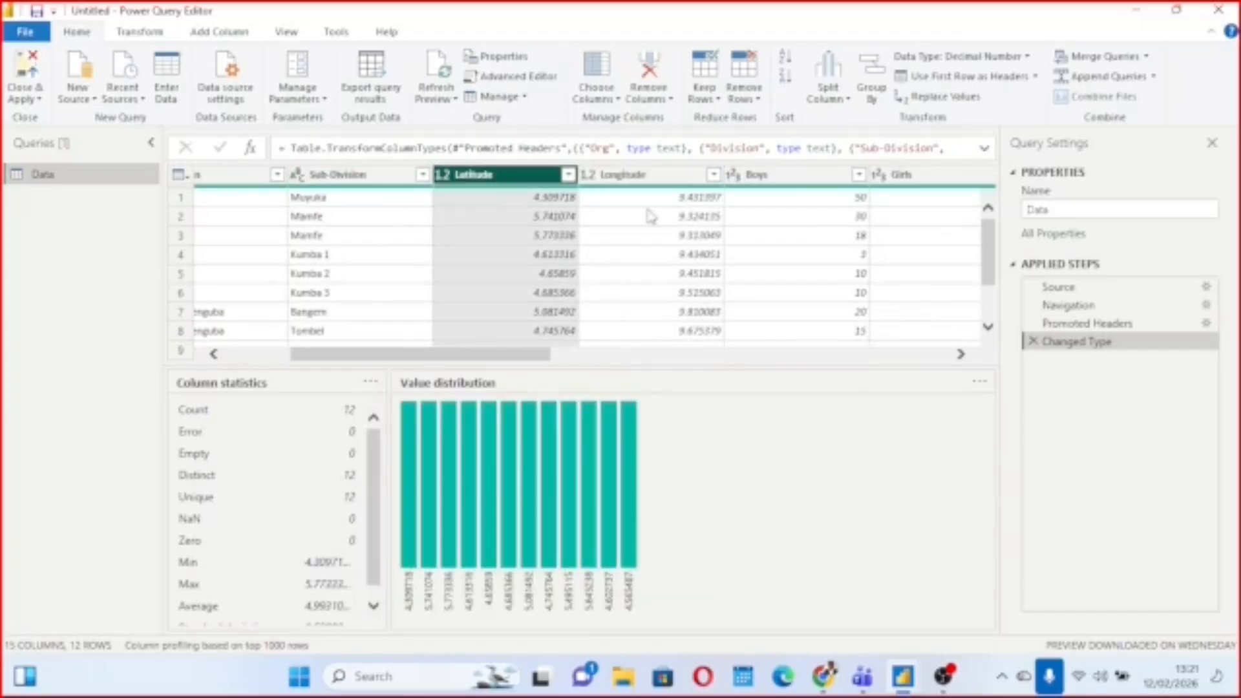
left_click(651, 217)
scroll(650, 217, "left", 3)
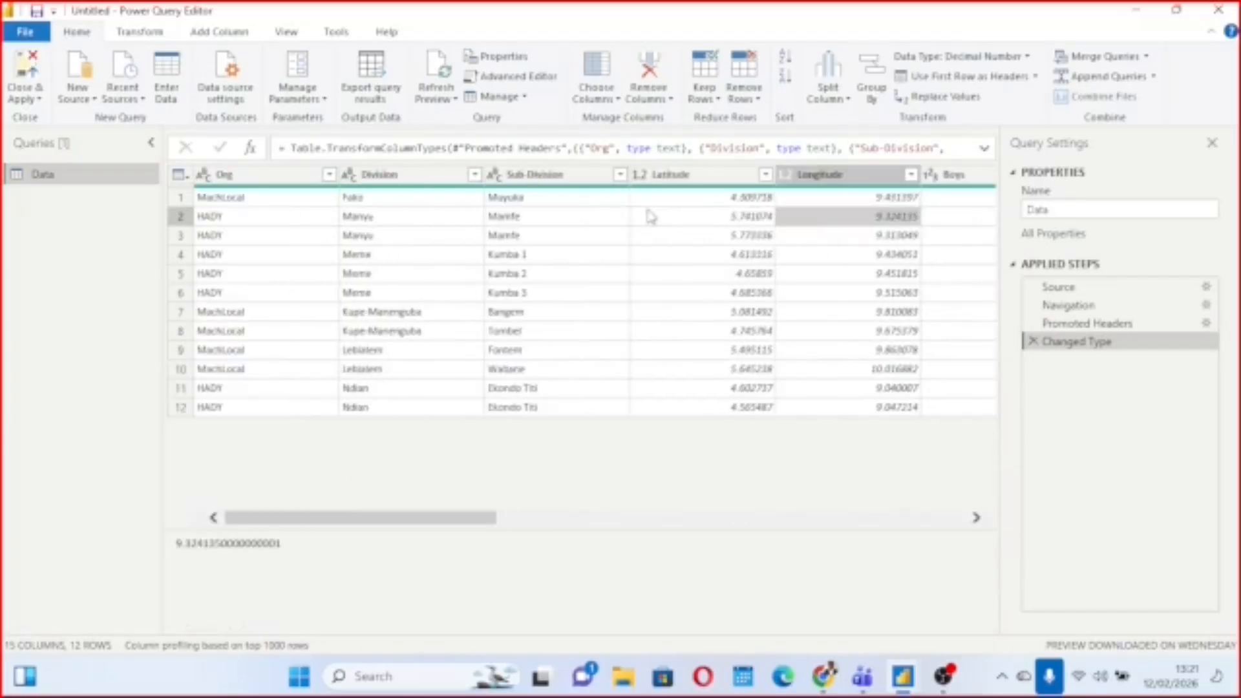
scroll(585, 261, "right", 10)
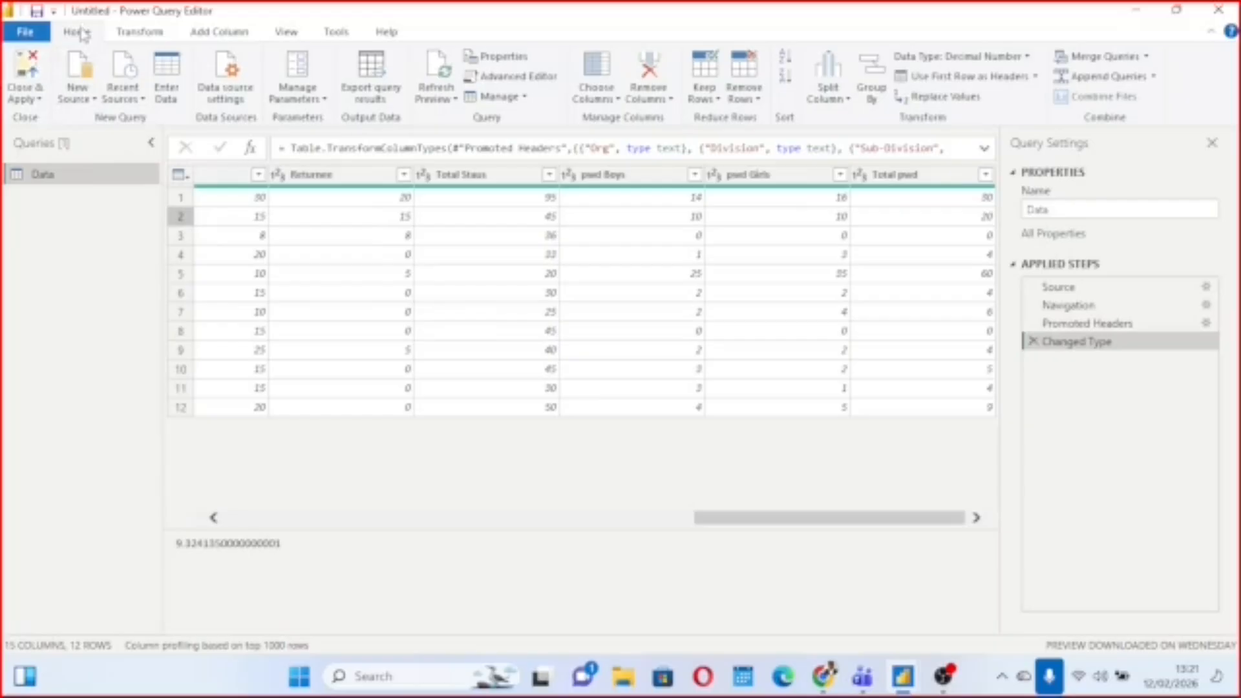
Close the Power Query editor and apply the Data query to the report.
left_click(29, 99)
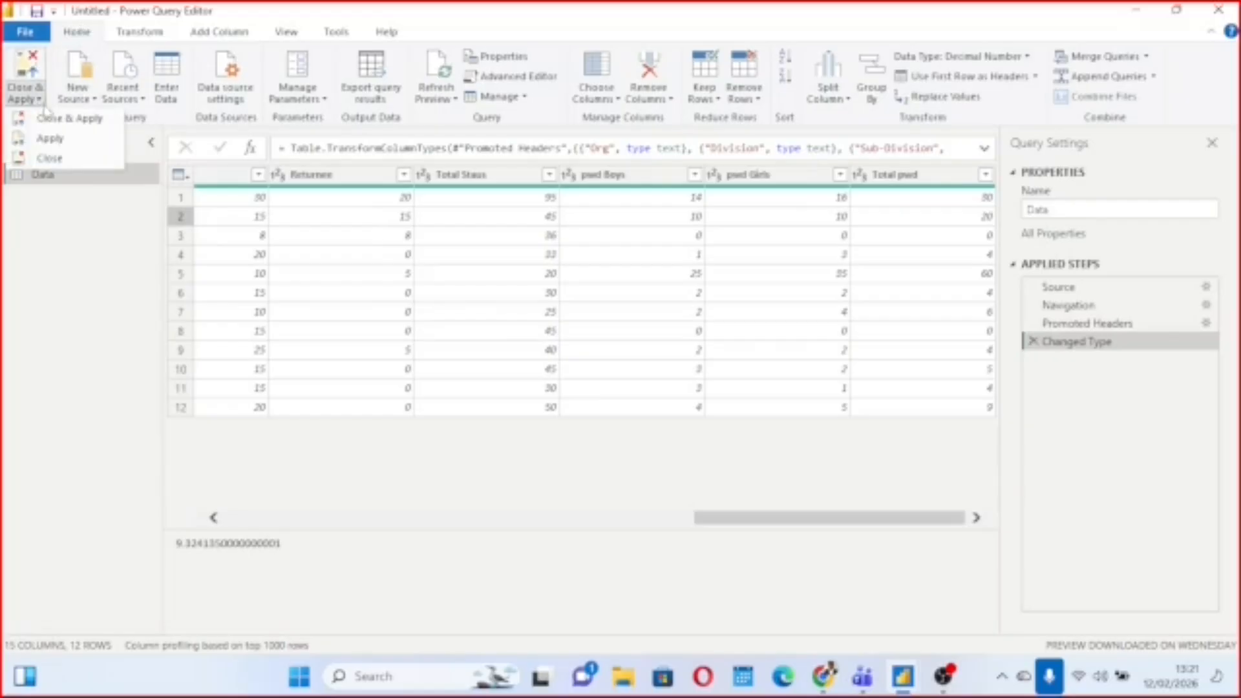
left_click(63, 123)
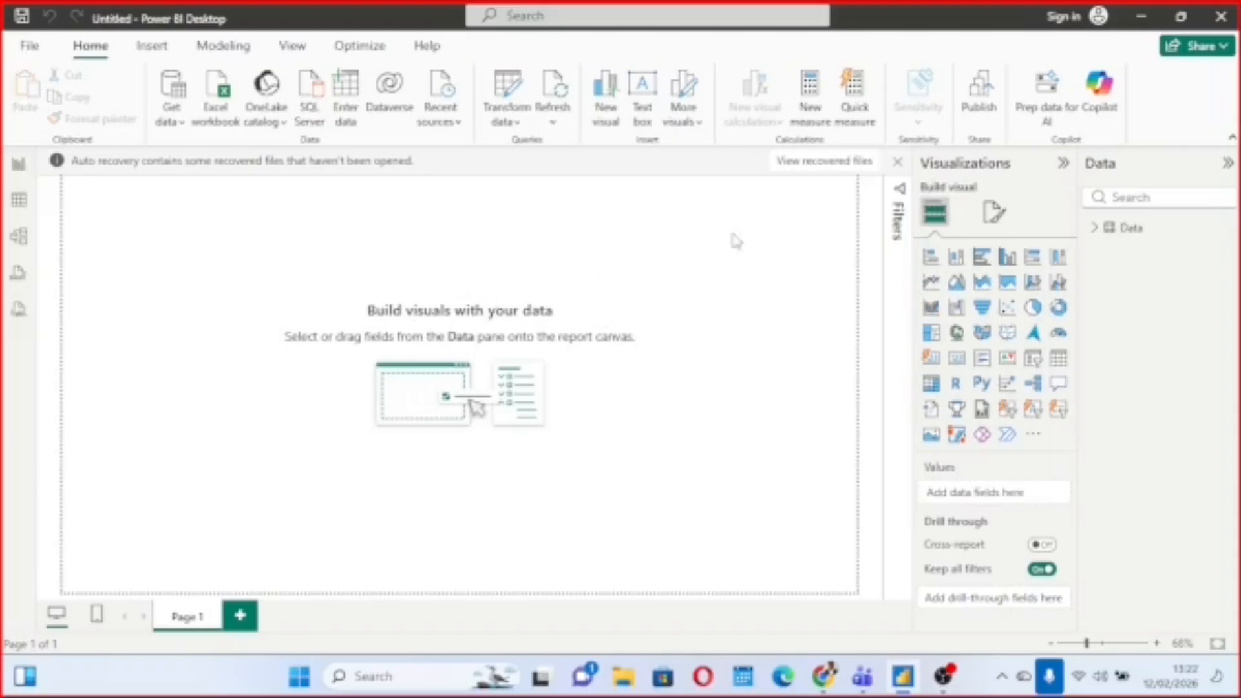
Build a table visual from the Division and Total Children fields and move it toward the middle of the page.
left_click(1099, 232)
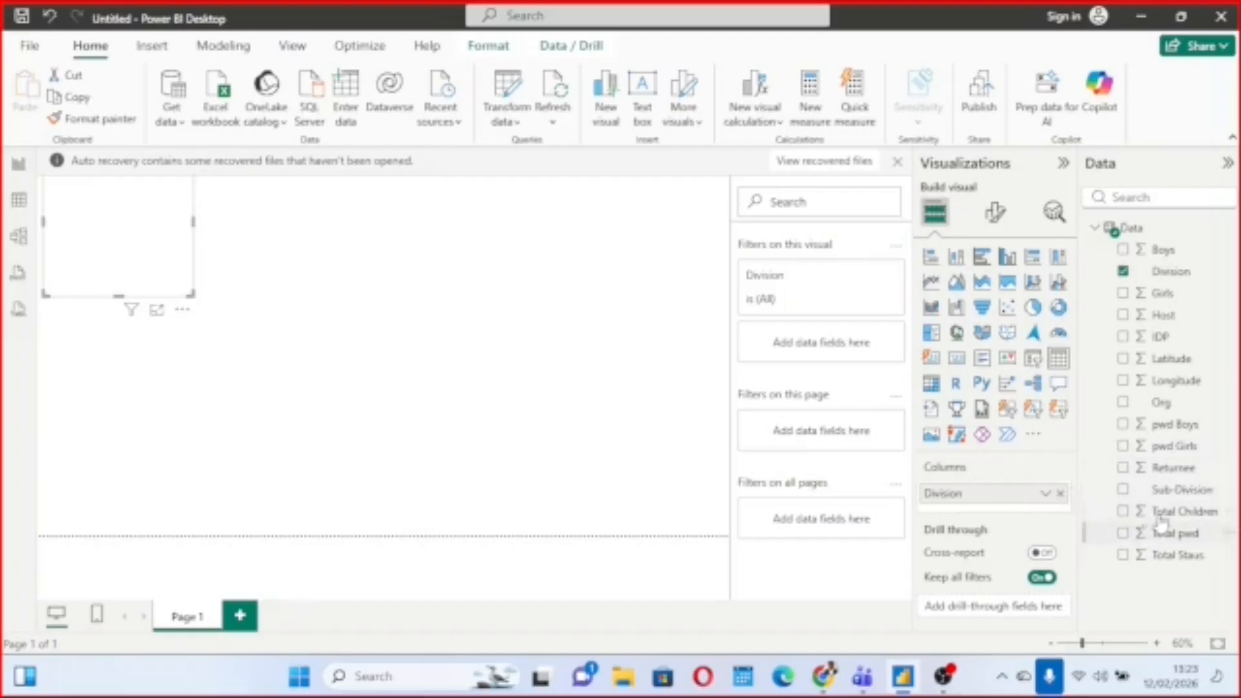
left_click(1124, 512)
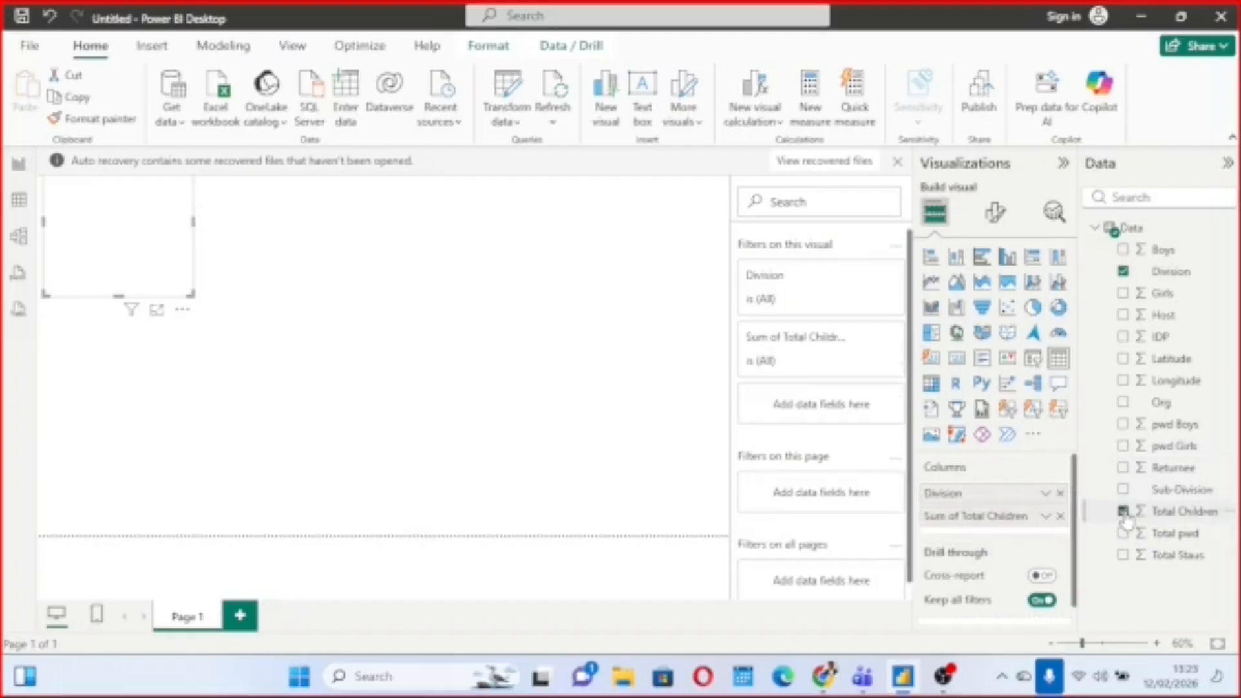
left_click_drag(164, 249, 442, 332)
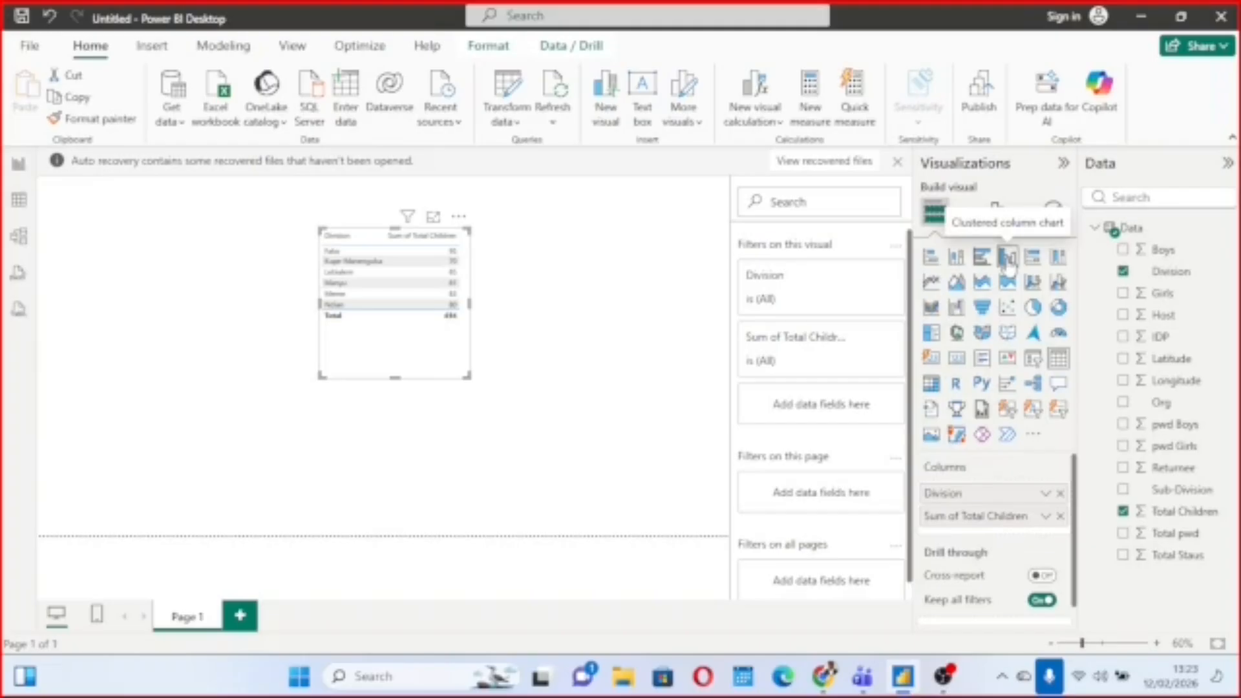
Convert the table visual to a clustered column chart, then widen it and reposition it on the page.
left_click(1007, 258)
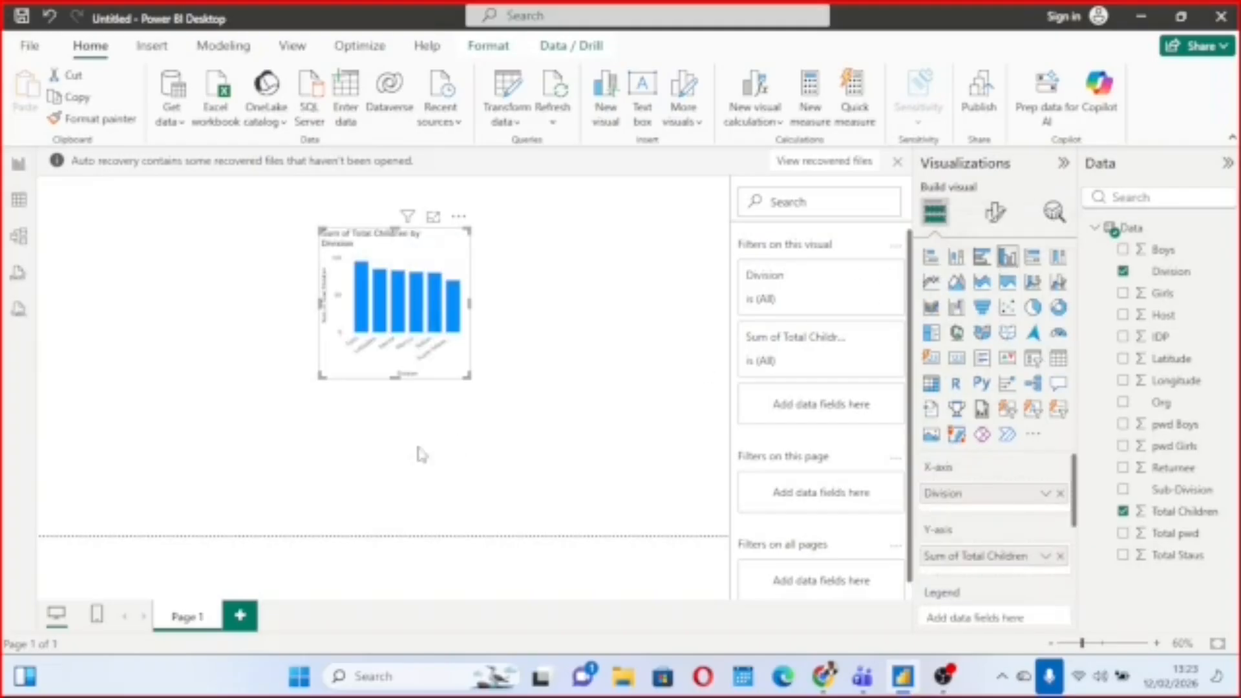
left_click_drag(472, 380, 694, 380)
left_click_drag(520, 248, 395, 287)
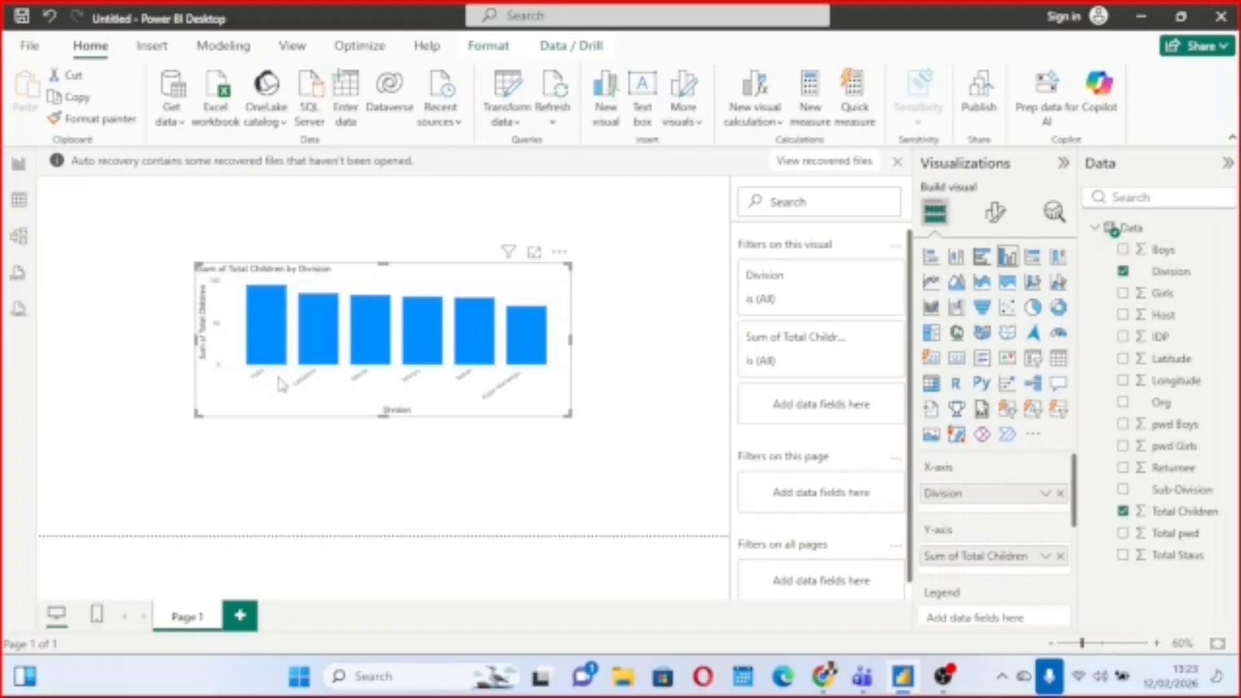
Turn on data labels for the Total Children by Division column chart and enlarge the chart slightly.
mouse_move(399, 359)
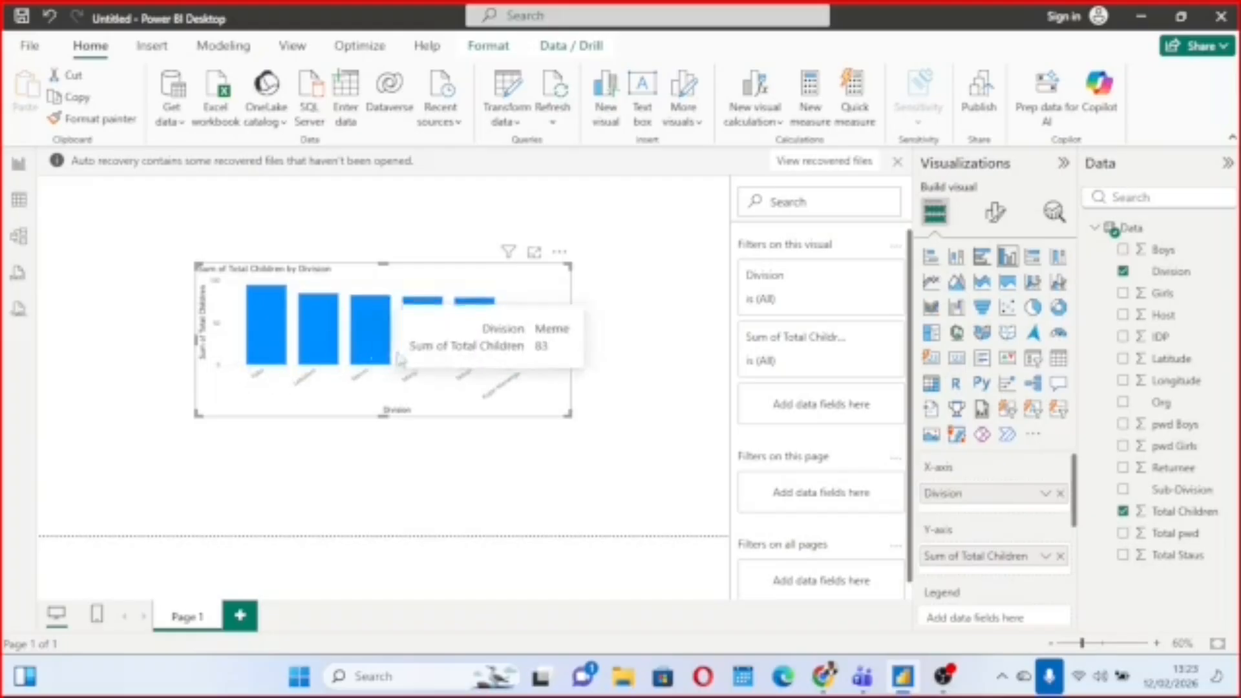
mouse_move(267, 352)
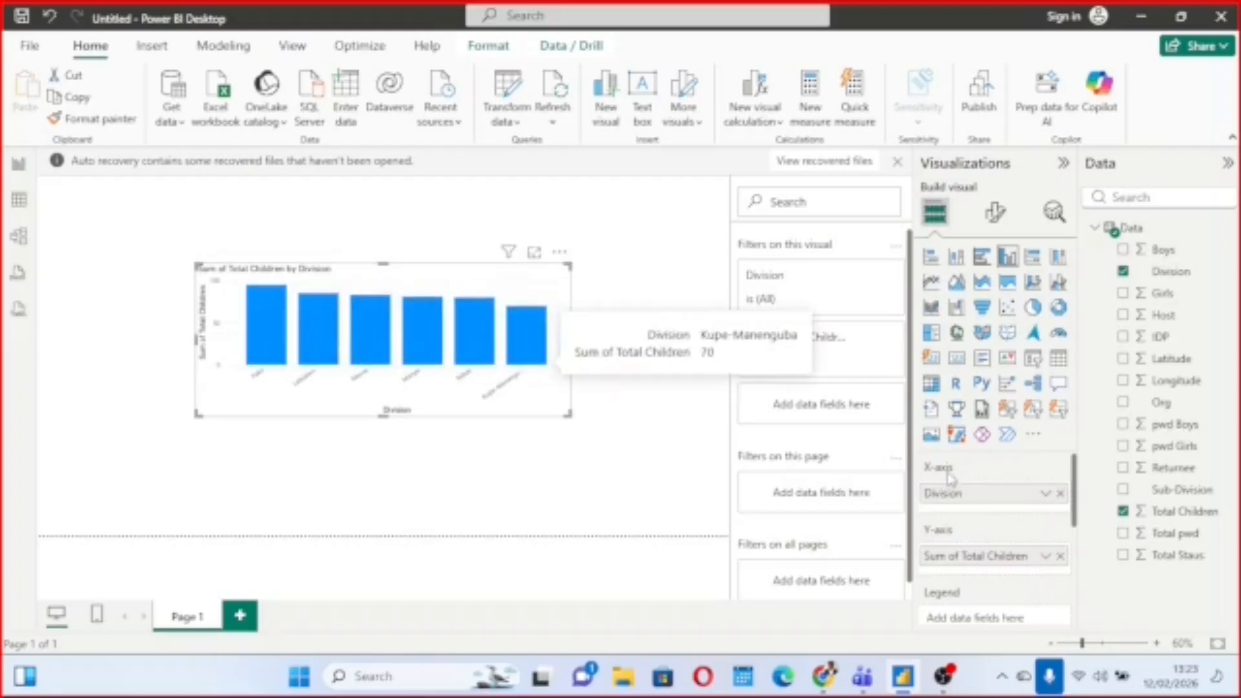
scroll(1031, 496, "down", 5)
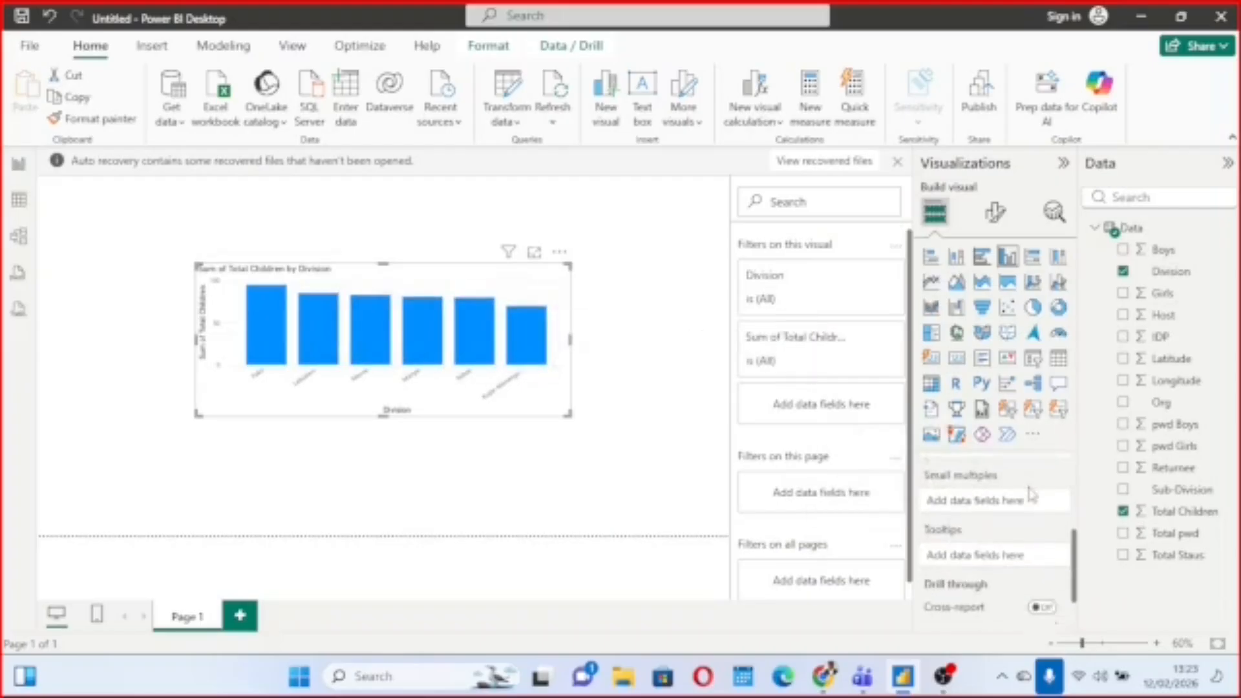
left_click(999, 213)
scroll(1038, 433, "down", 1)
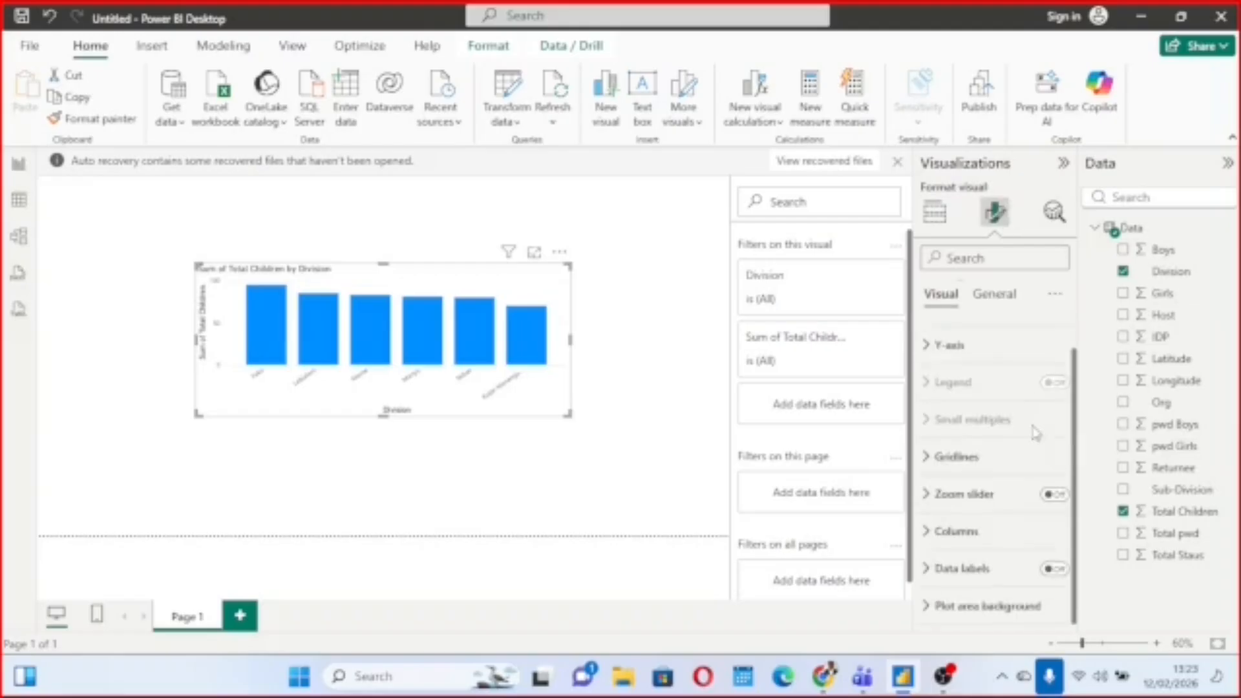
left_click(1055, 571)
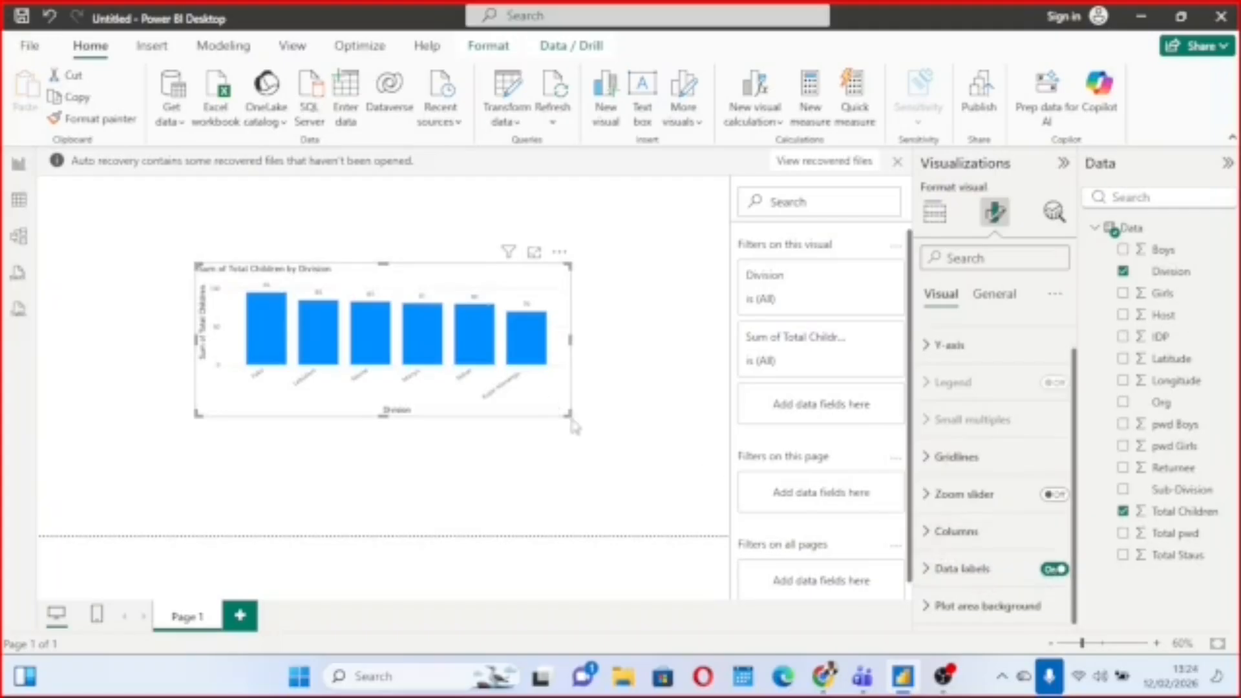
mouse_move(575, 421)
left_mouse_down()
mouse_move(592, 401)
mouse_move(594, 432)
left_mouse_up()
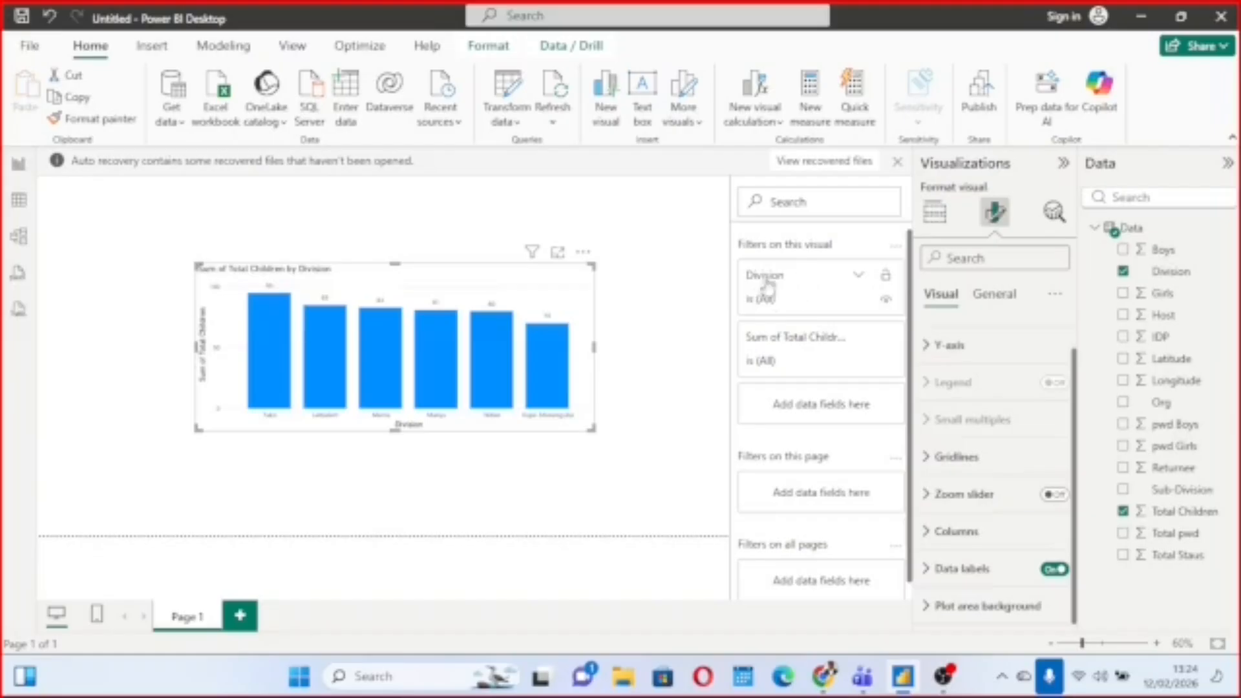
Filter the Total Children by Division chart to the Fako and Kupe-Manenguba divisions using basic filtering.
left_click(858, 277)
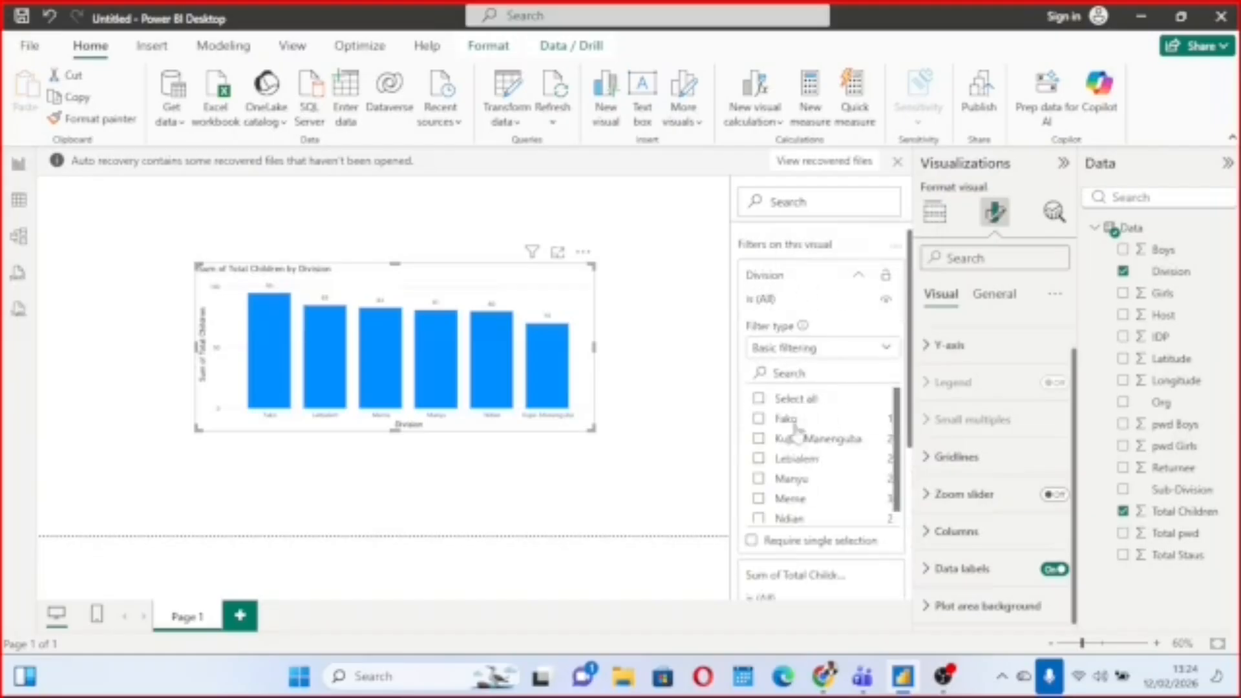
scroll(820, 430, "down", 1)
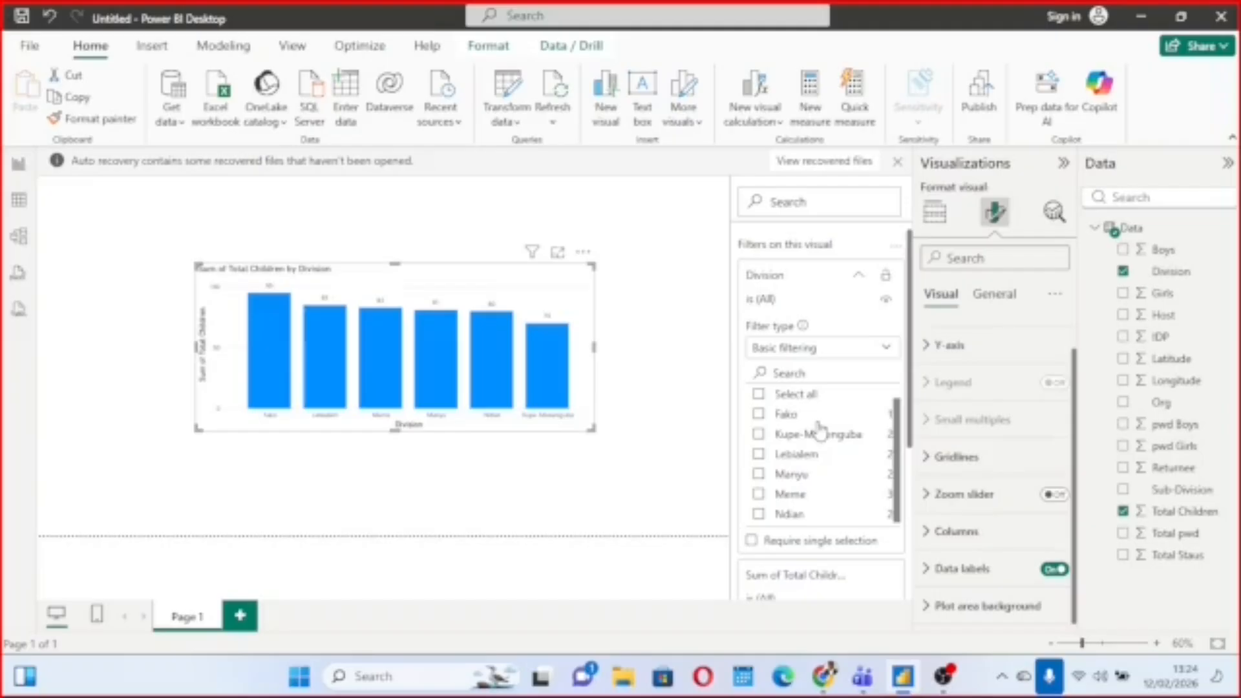
left_click(761, 417)
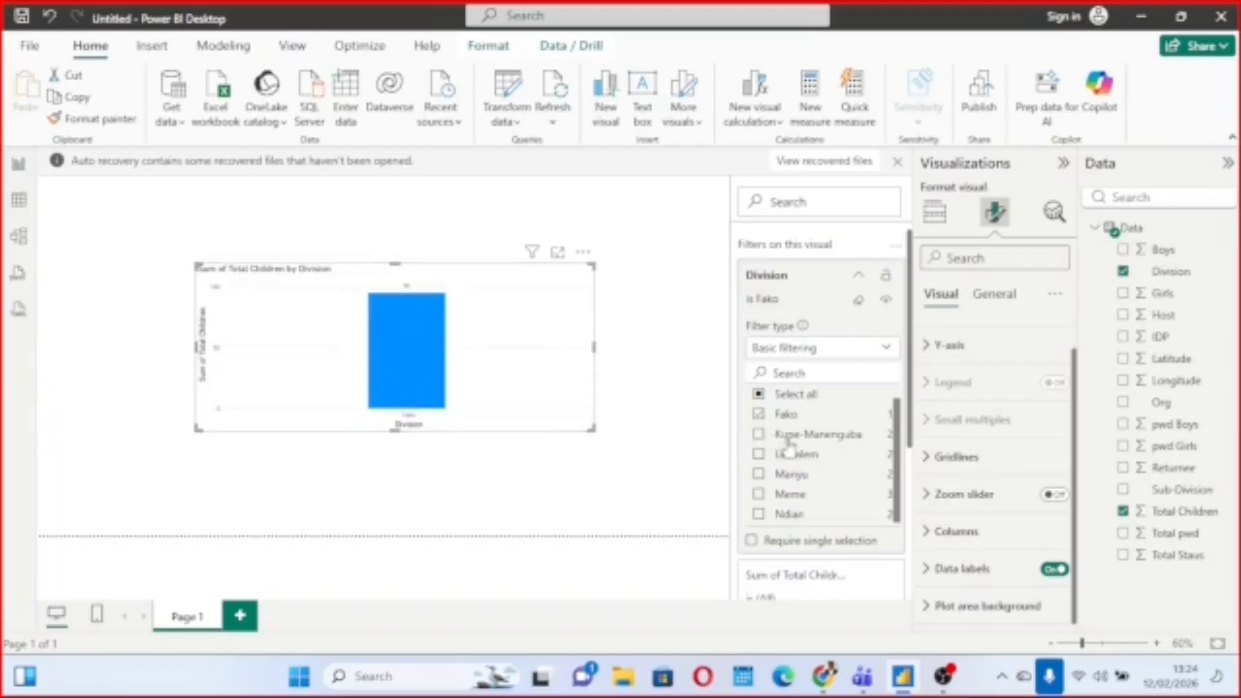
left_click(759, 434)
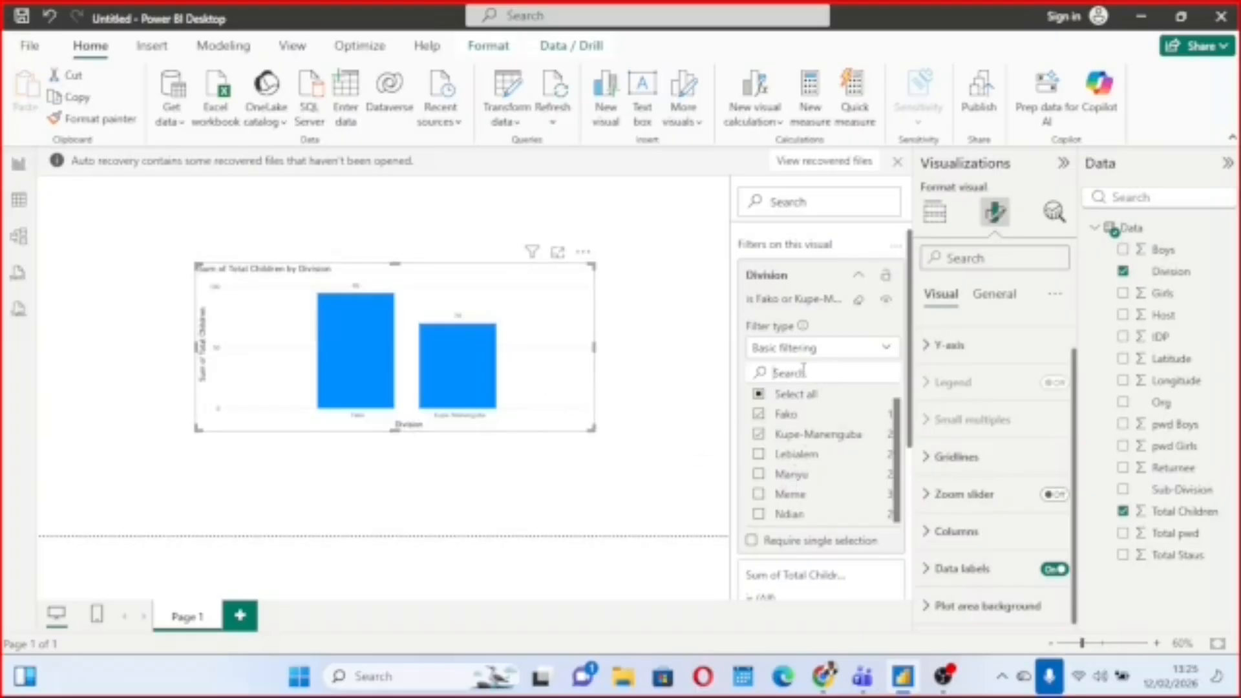
Search the Division filter values for Ndian, add it to the selection, and clear the search.
type("Ndian")
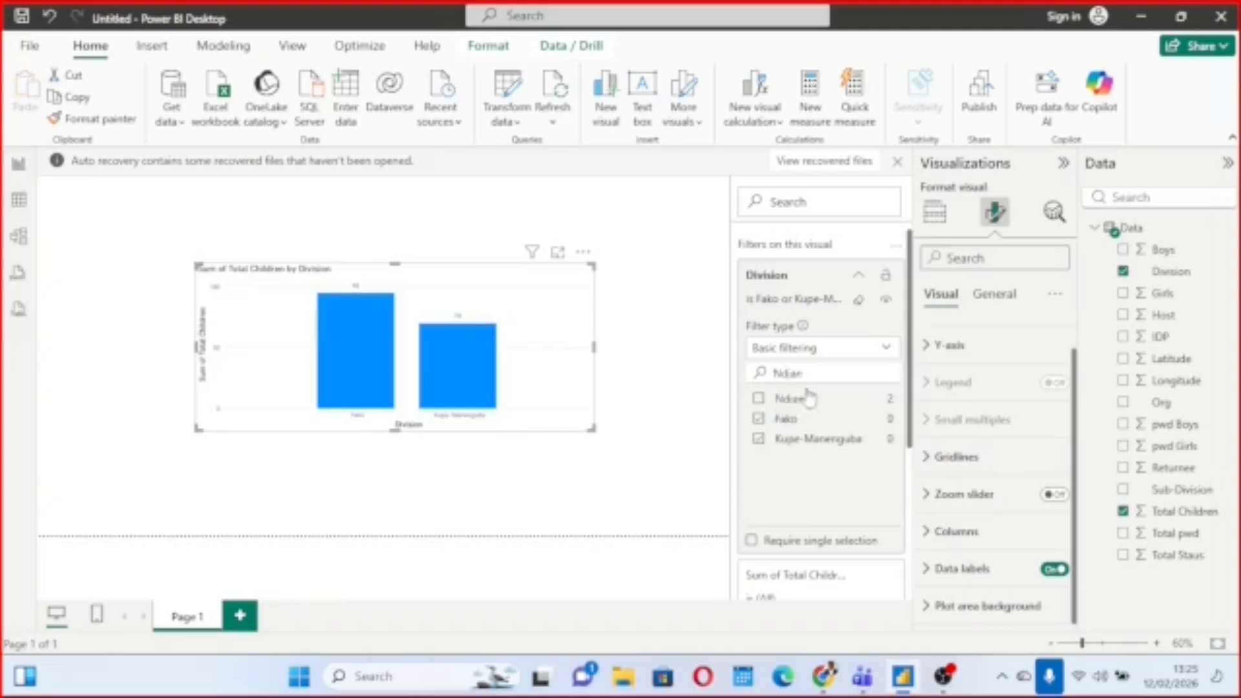
left_click(760, 400)
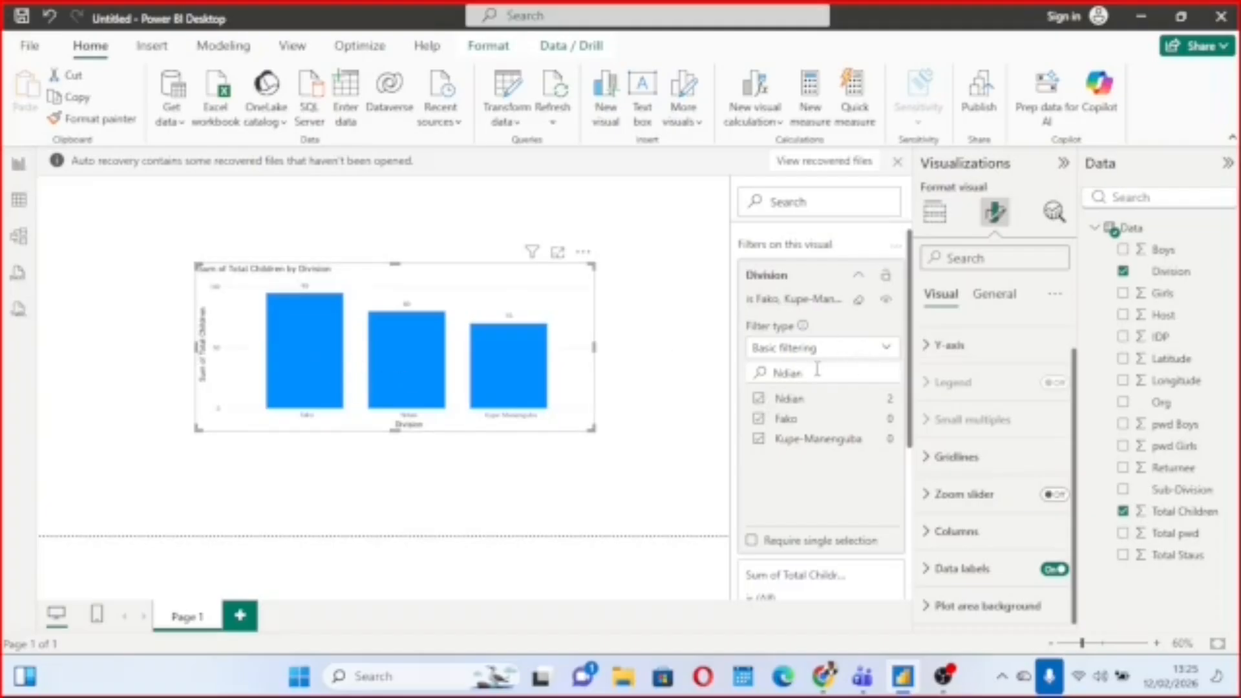
key("BackSpace")
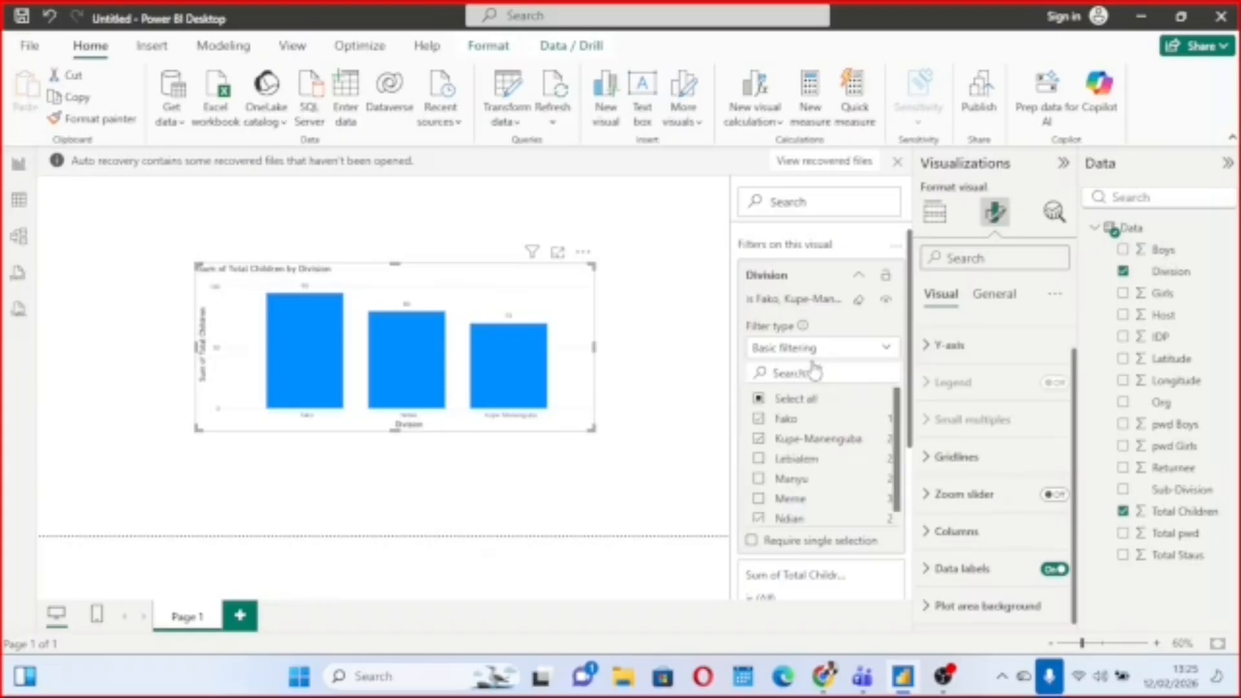
Switch the chart's Division filter type to Advanced filtering and review its conditions.
left_click(887, 349)
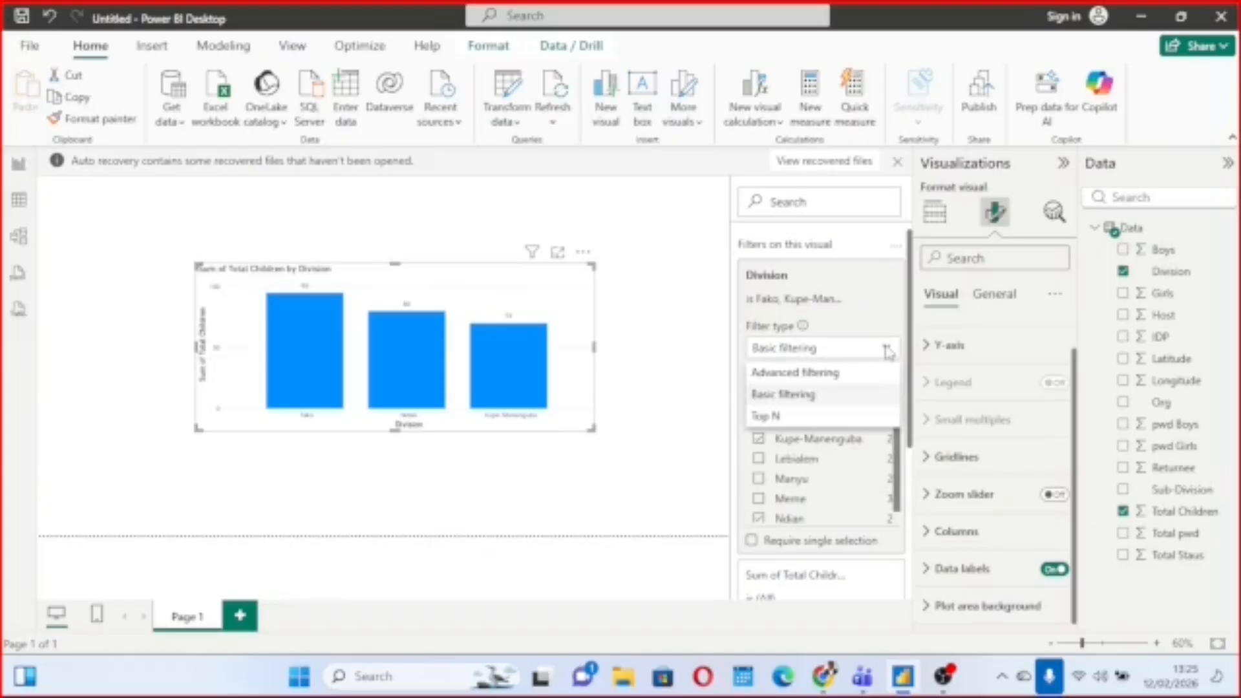
left_click(787, 379)
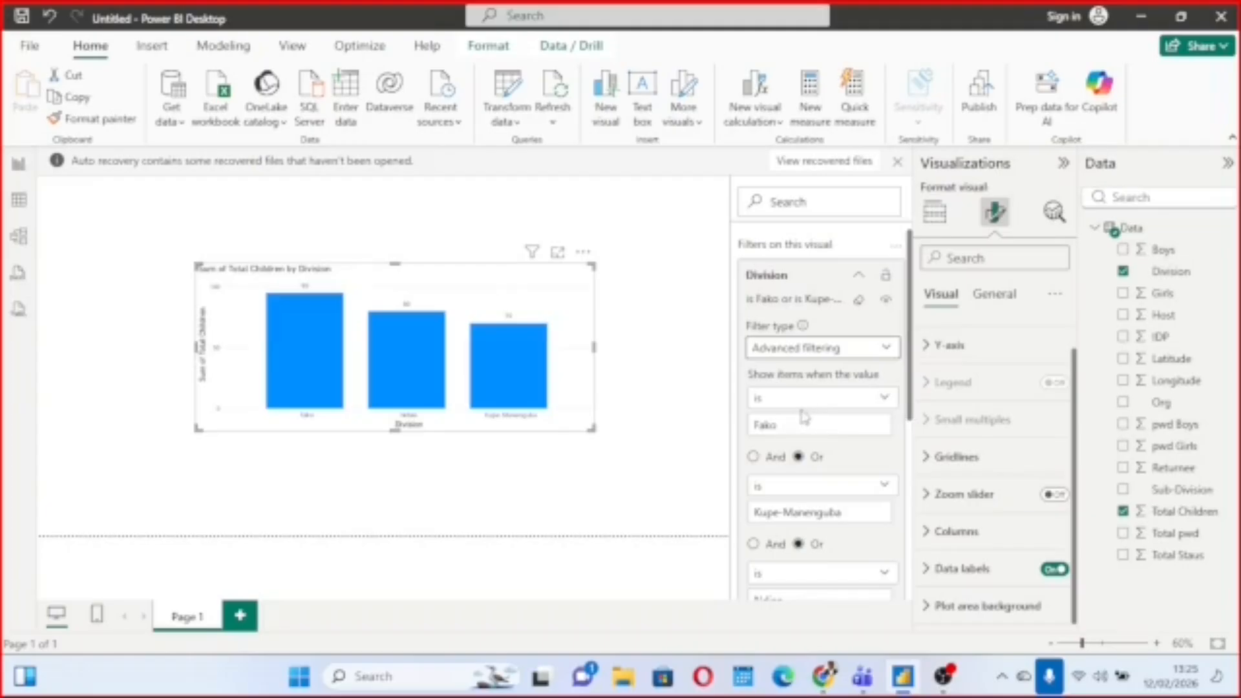
scroll(825, 417, "down", 4)
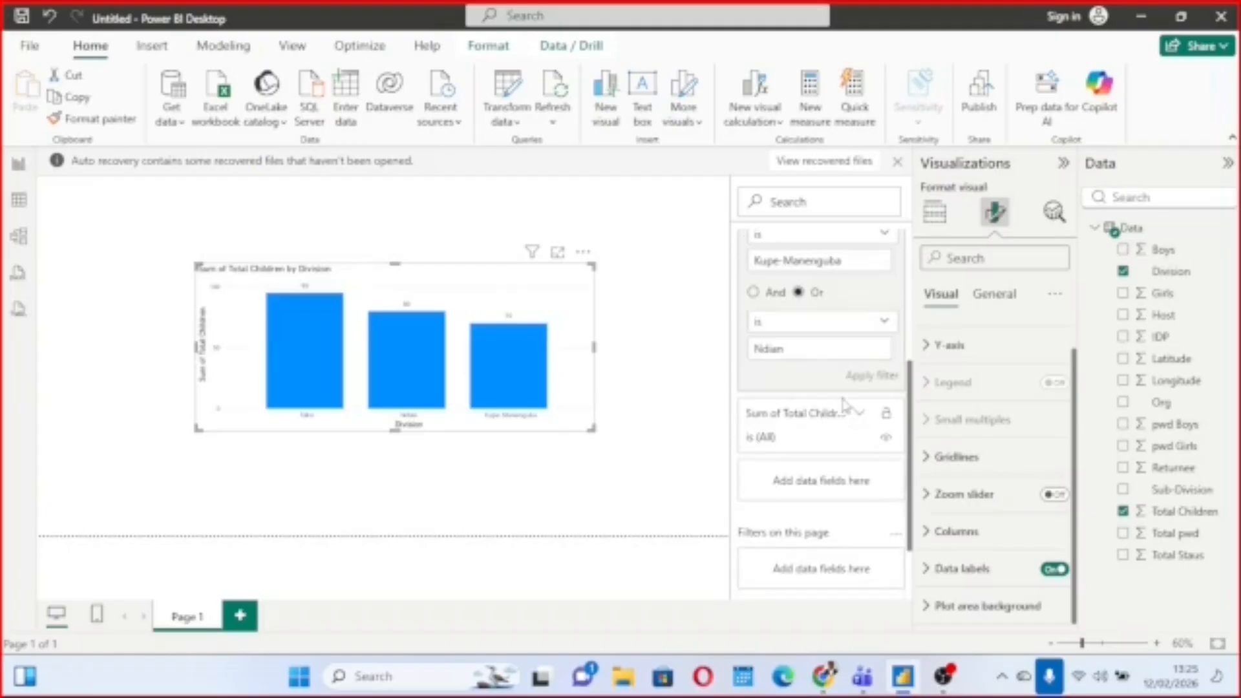
scroll(826, 421, "up", 2)
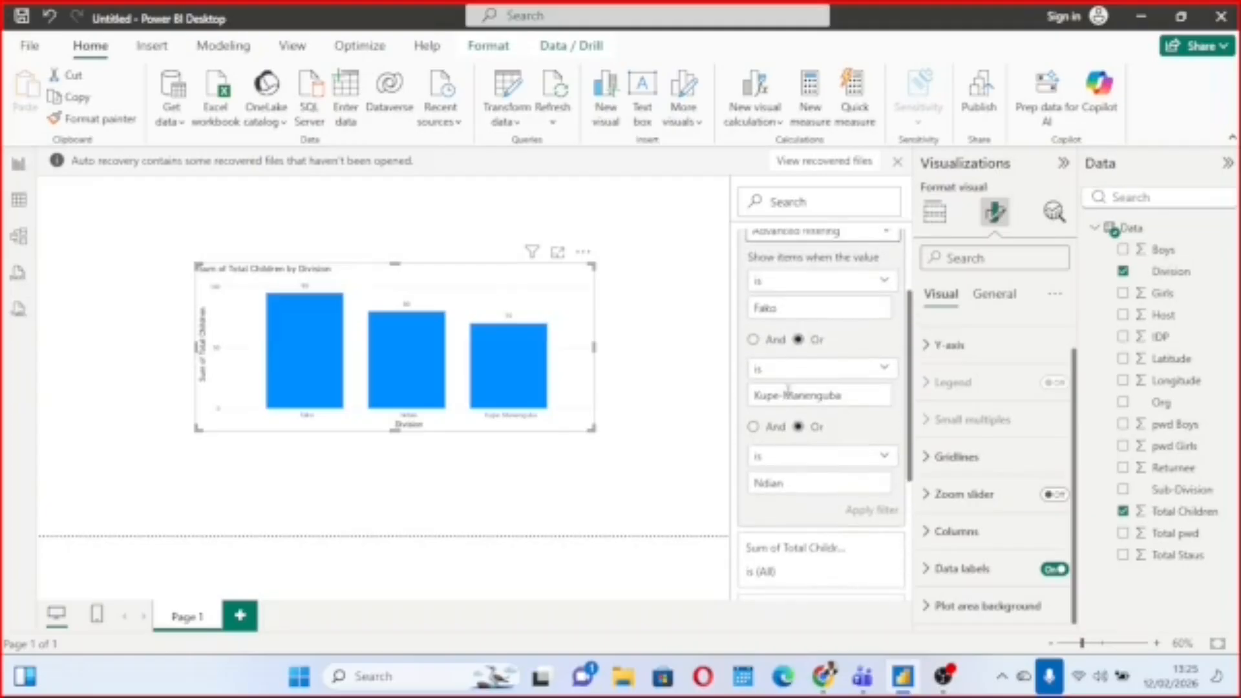
Set the second and third Division filter conditions to contains, with N as the third value, and apply the filter.
left_click(884, 369)
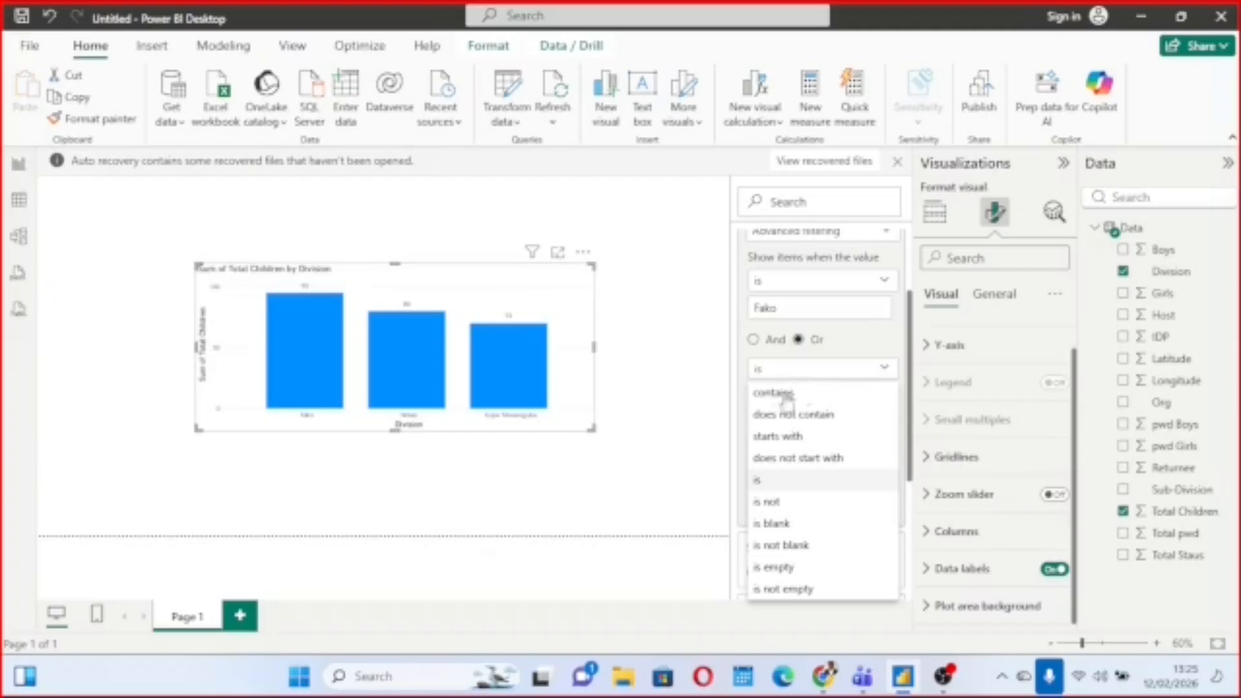
left_click(780, 392)
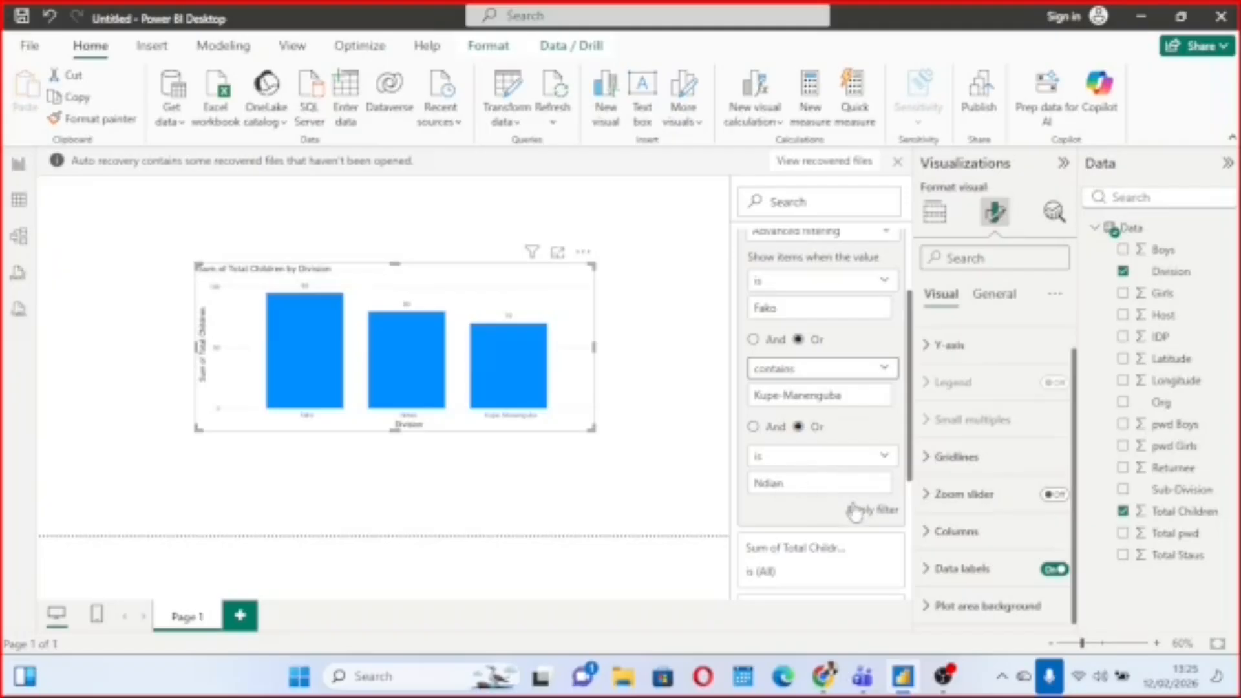
left_click(885, 457)
left_click(771, 212)
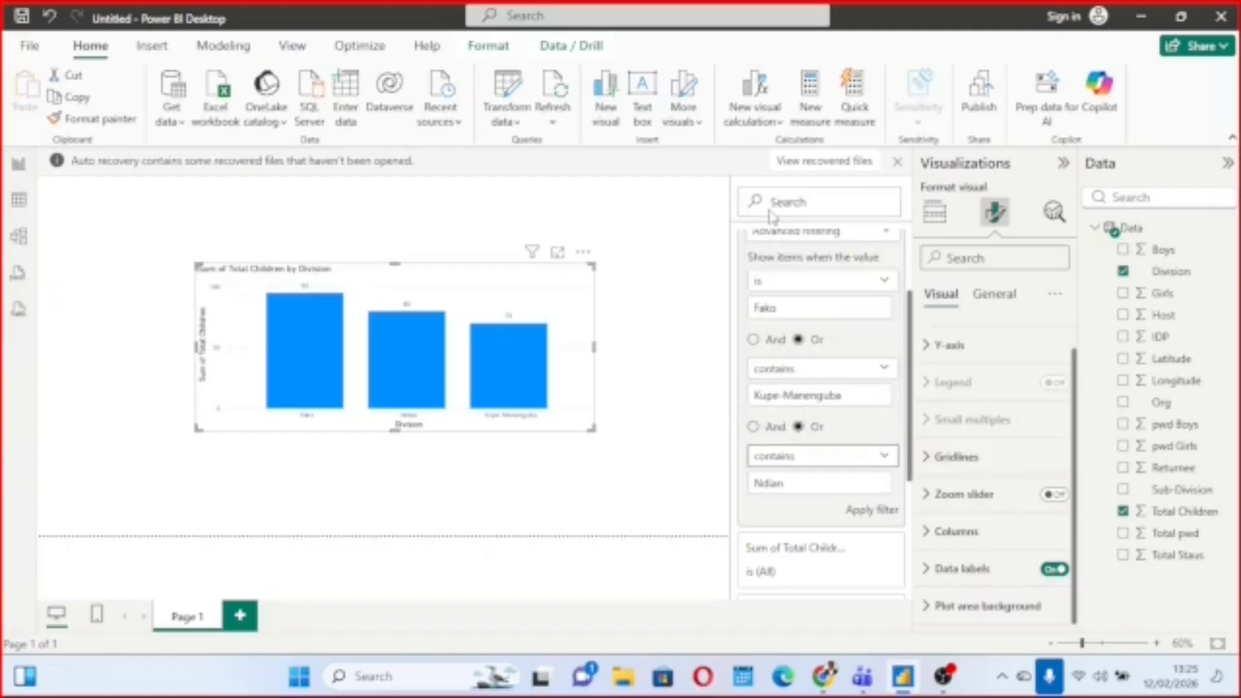
left_click(867, 512)
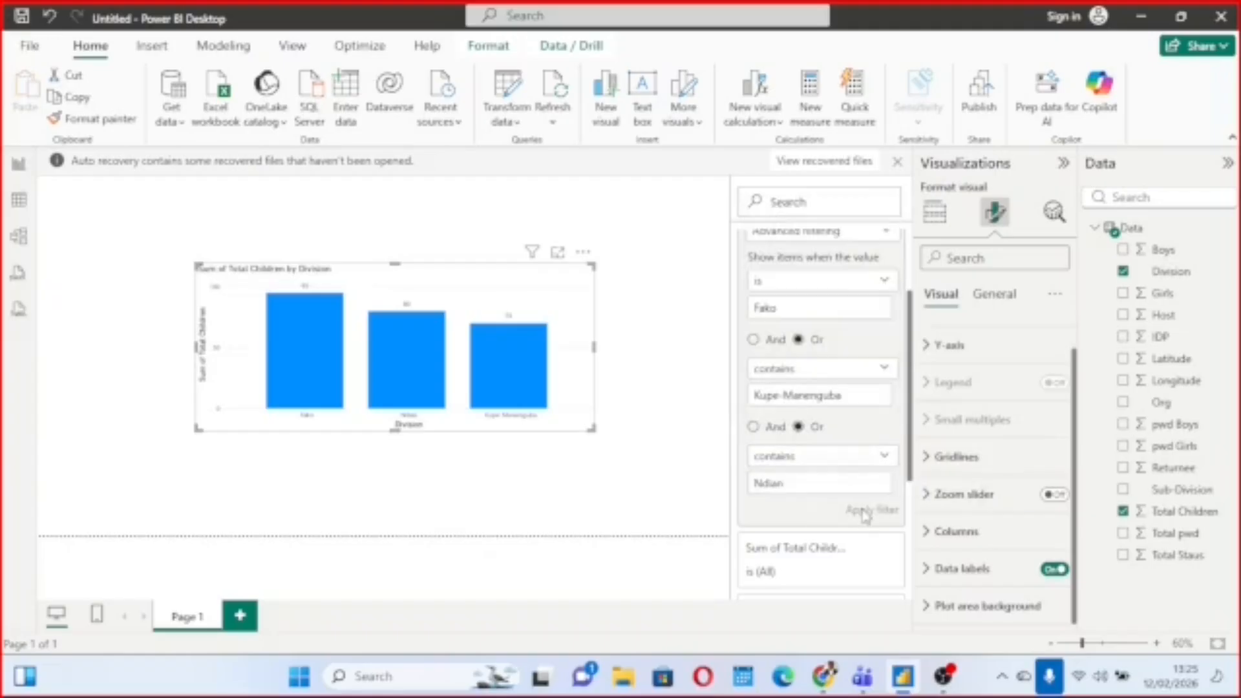
key("BackSpace")
left_click(873, 512)
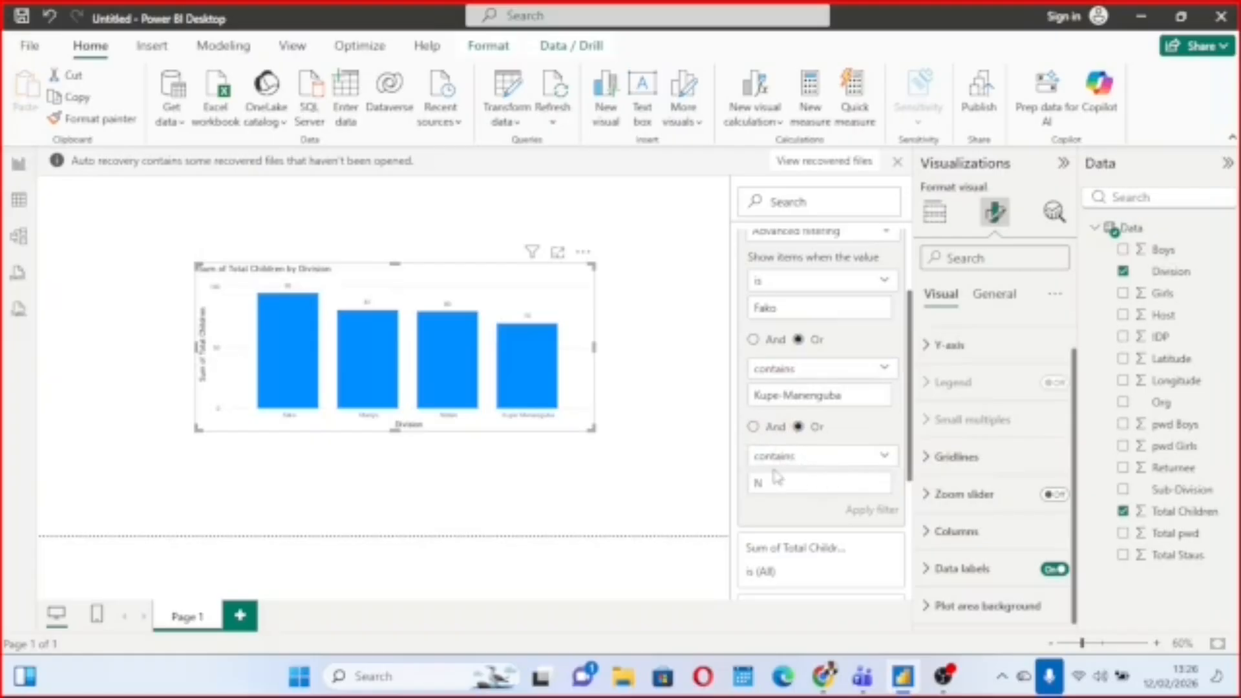
Set the third Division filter condition's value to s and apply the filter.
scroll(776, 477, "up", 2)
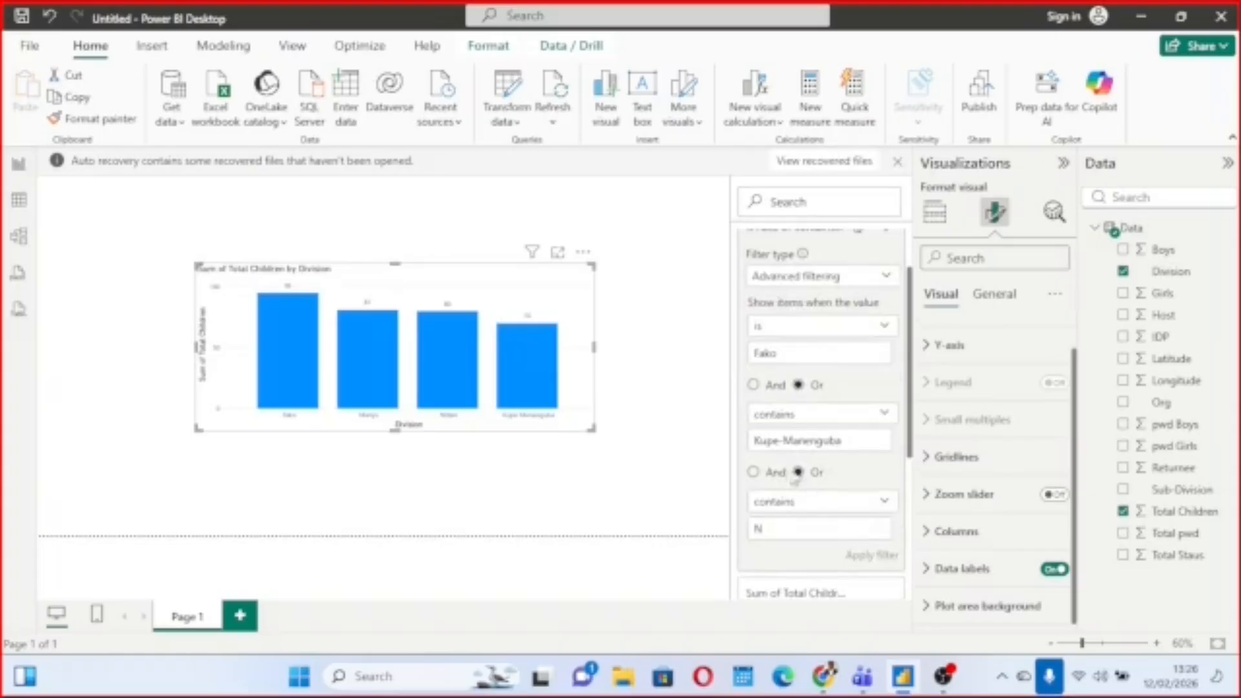
type("s")
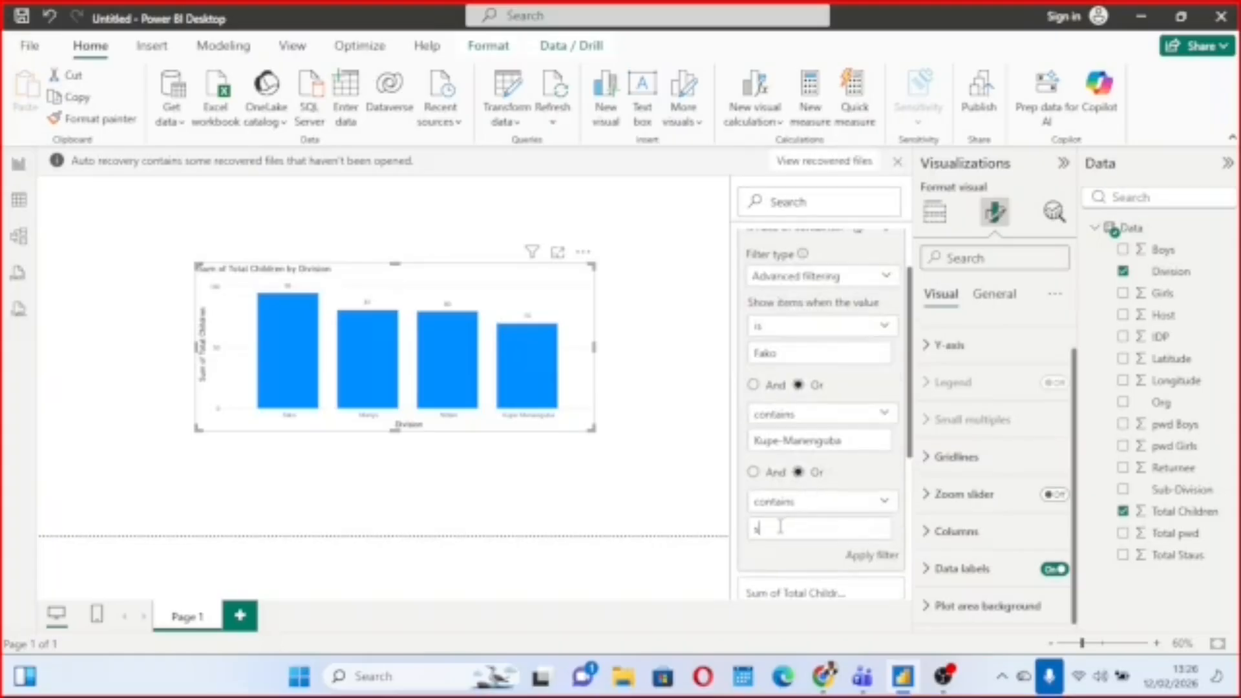
left_click(863, 557)
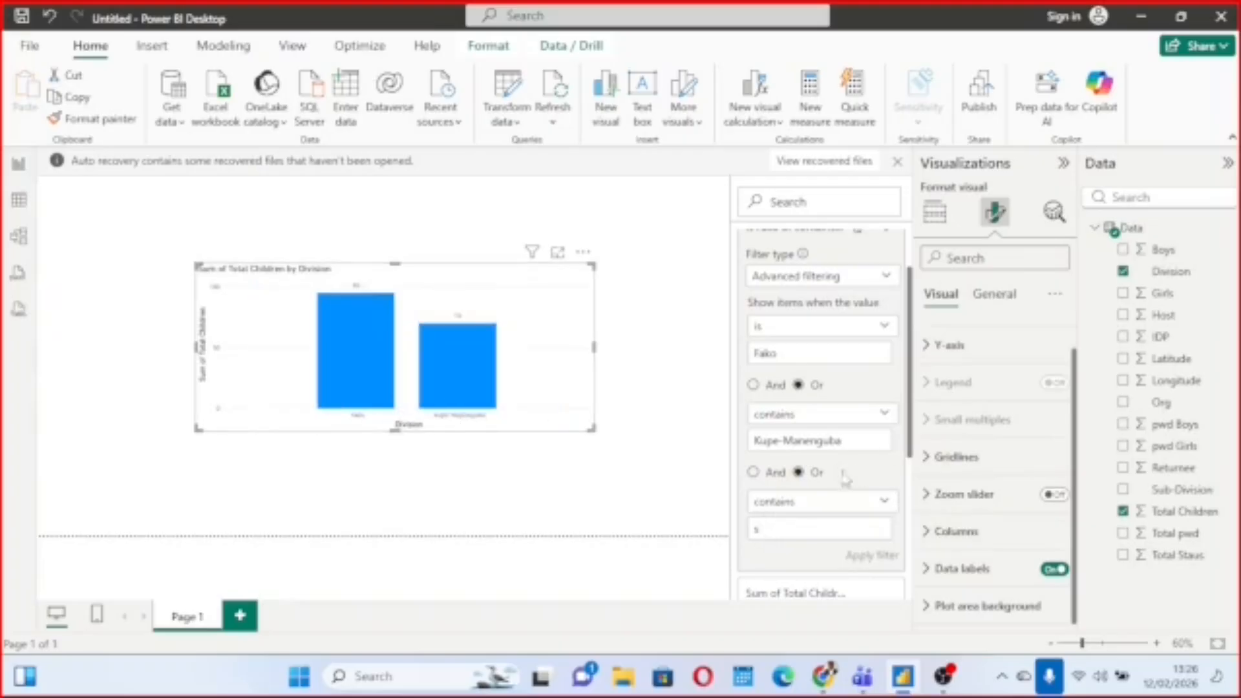
Try joining the Division filter conditions with And, applying the filter with s, n and N as the third value.
left_click(753, 472)
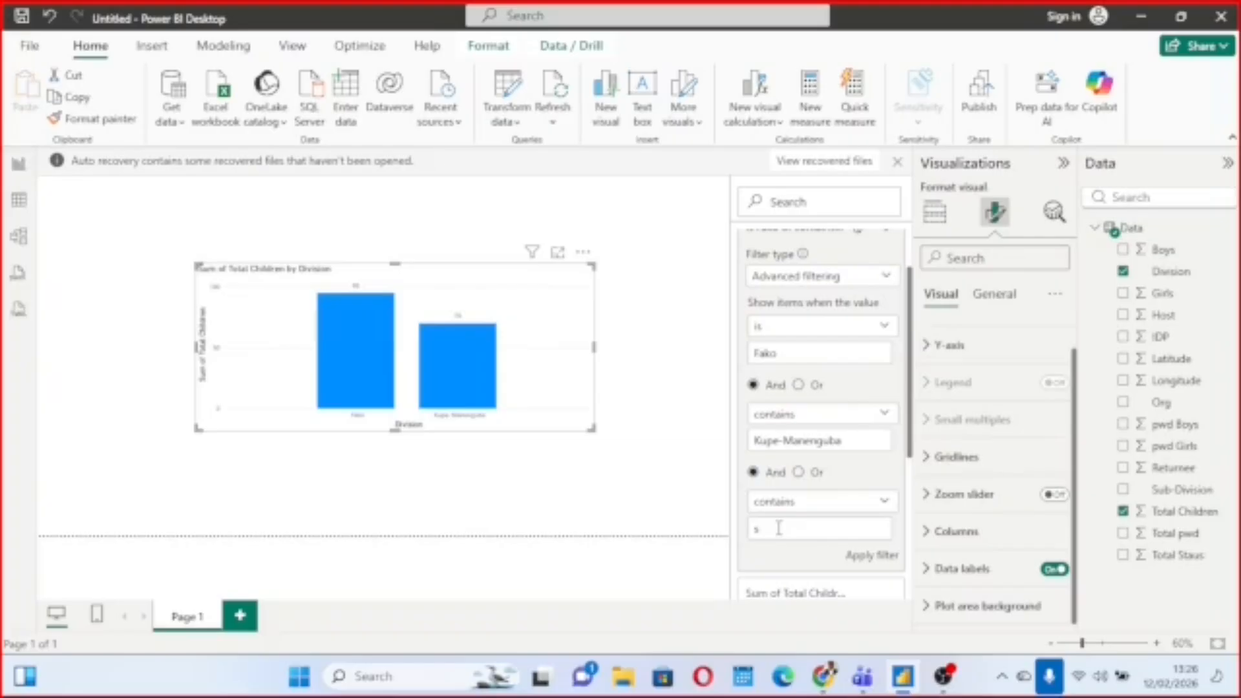
left_click(875, 557)
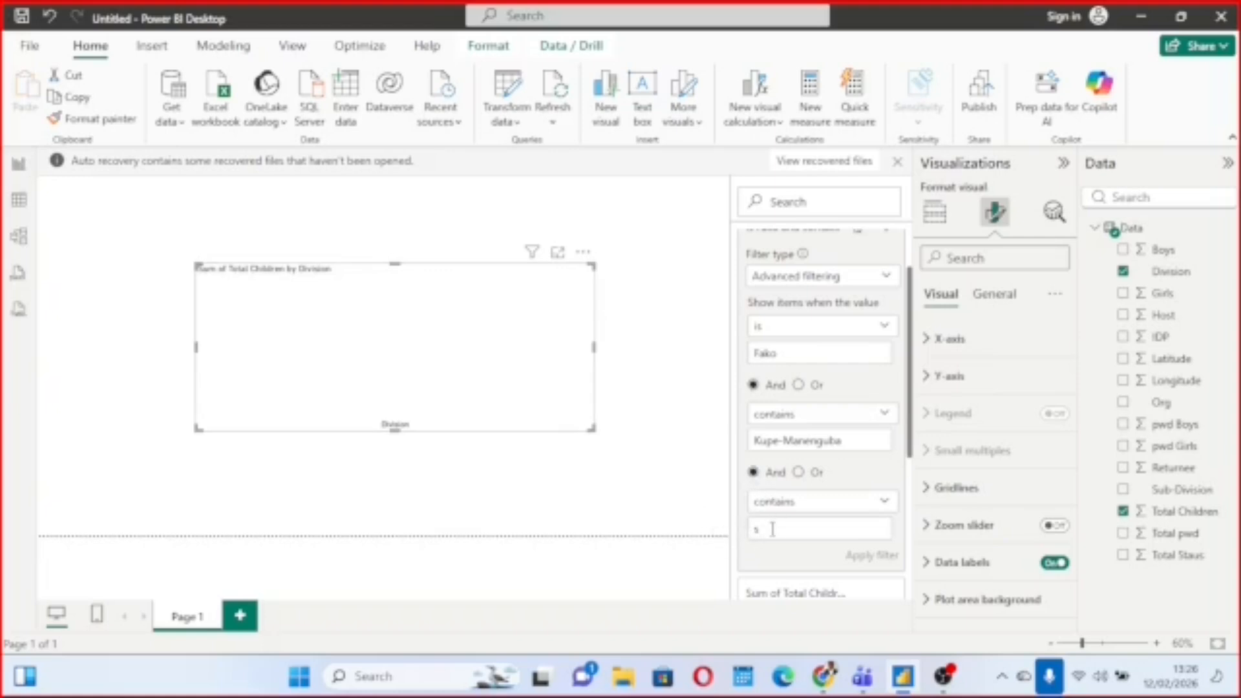
type("n")
left_click(865, 562)
type("N")
left_click(865, 560)
left_click(800, 473)
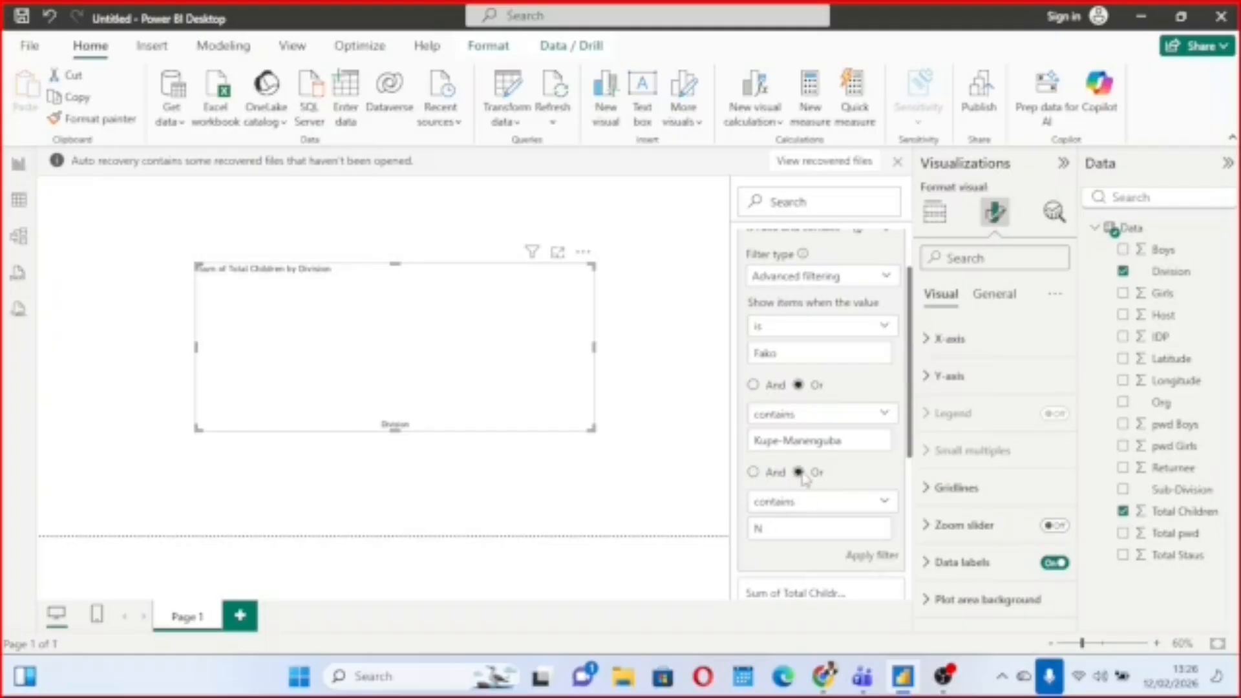
left_click(753, 473)
scroll(819, 355, "down", 1)
scroll(819, 358, "up", 2)
scroll(820, 362, "up", 1)
scroll(808, 355, "down", 2)
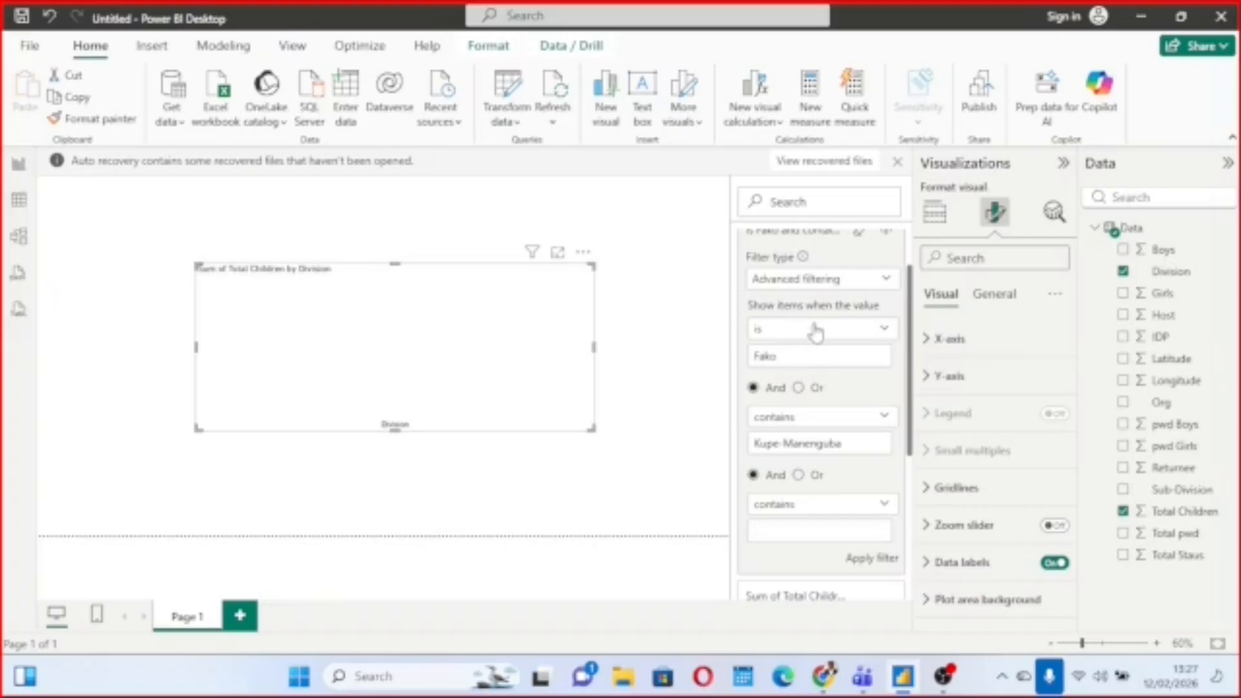
scroll(816, 333, "down", 1)
scroll(818, 333, "up", 1)
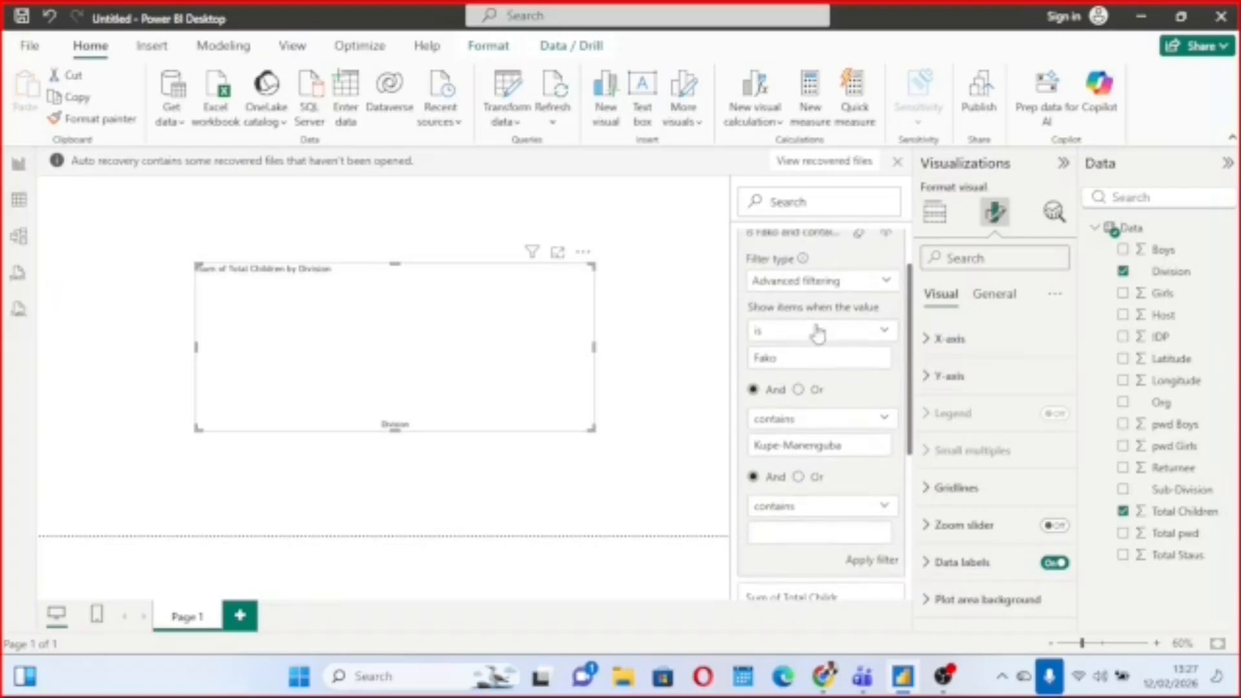
scroll(818, 333, "down", 1)
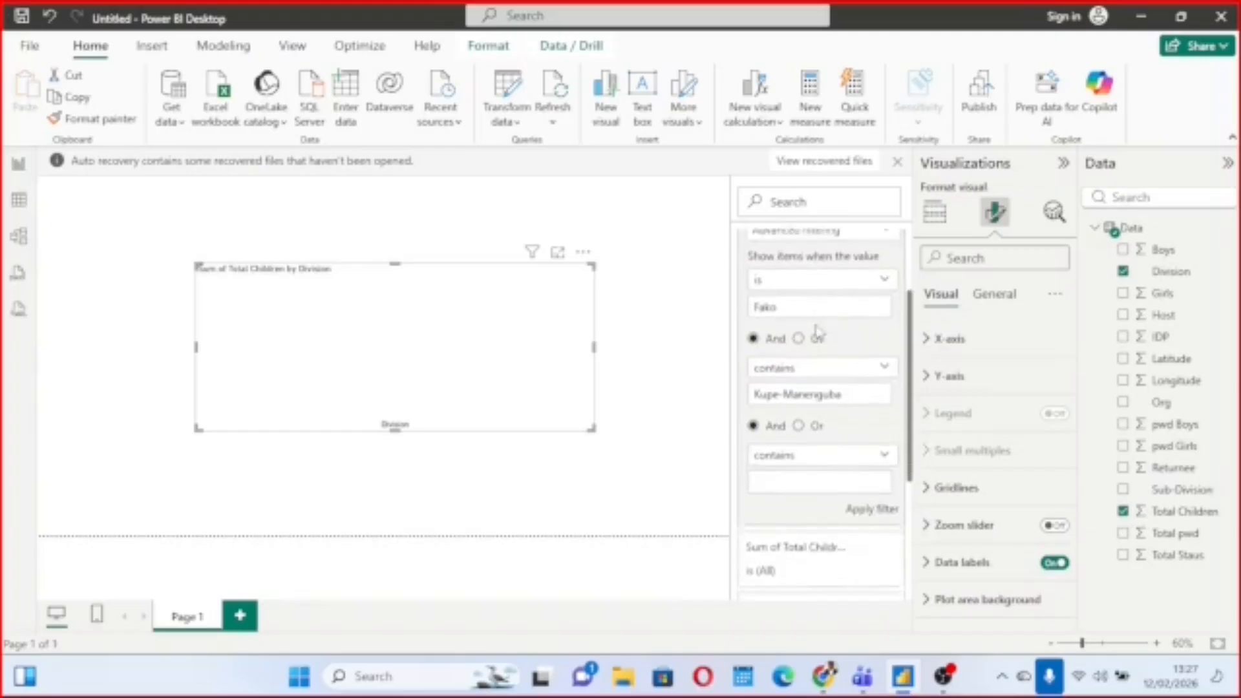
scroll(820, 331, "up", 1)
scroll(819, 332, "down", 1)
scroll(820, 332, "up", 1)
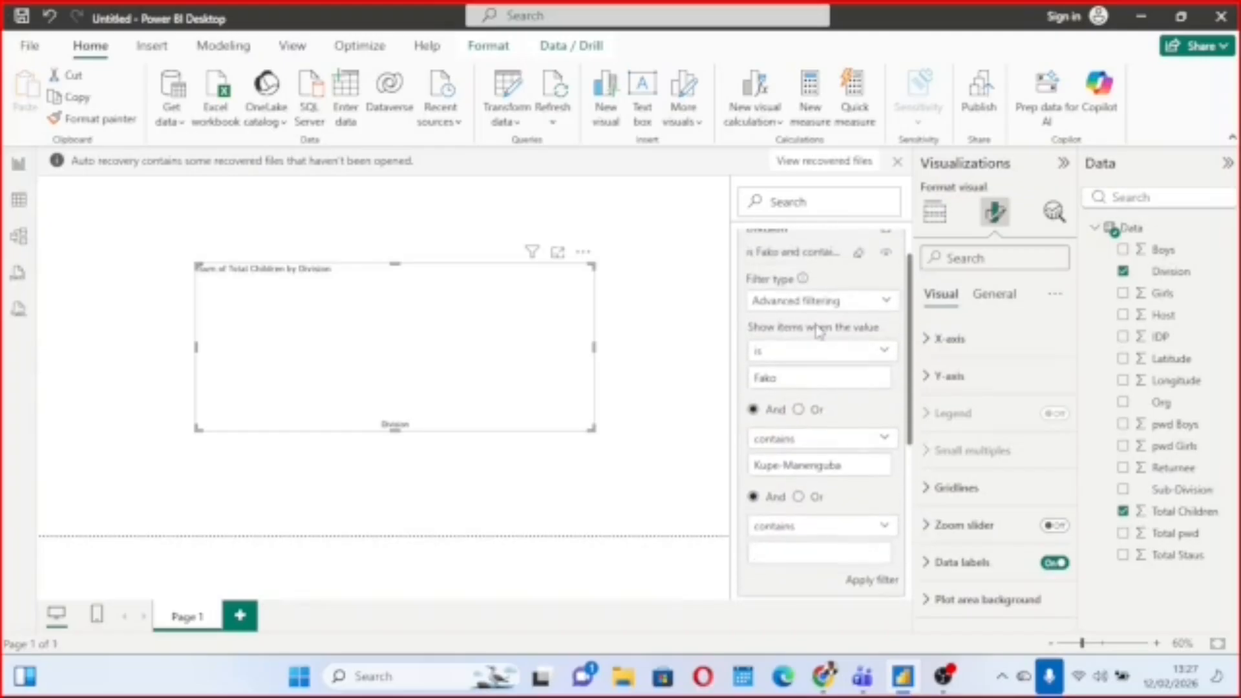
scroll(819, 332, "down", 1)
scroll(819, 332, "up", 1)
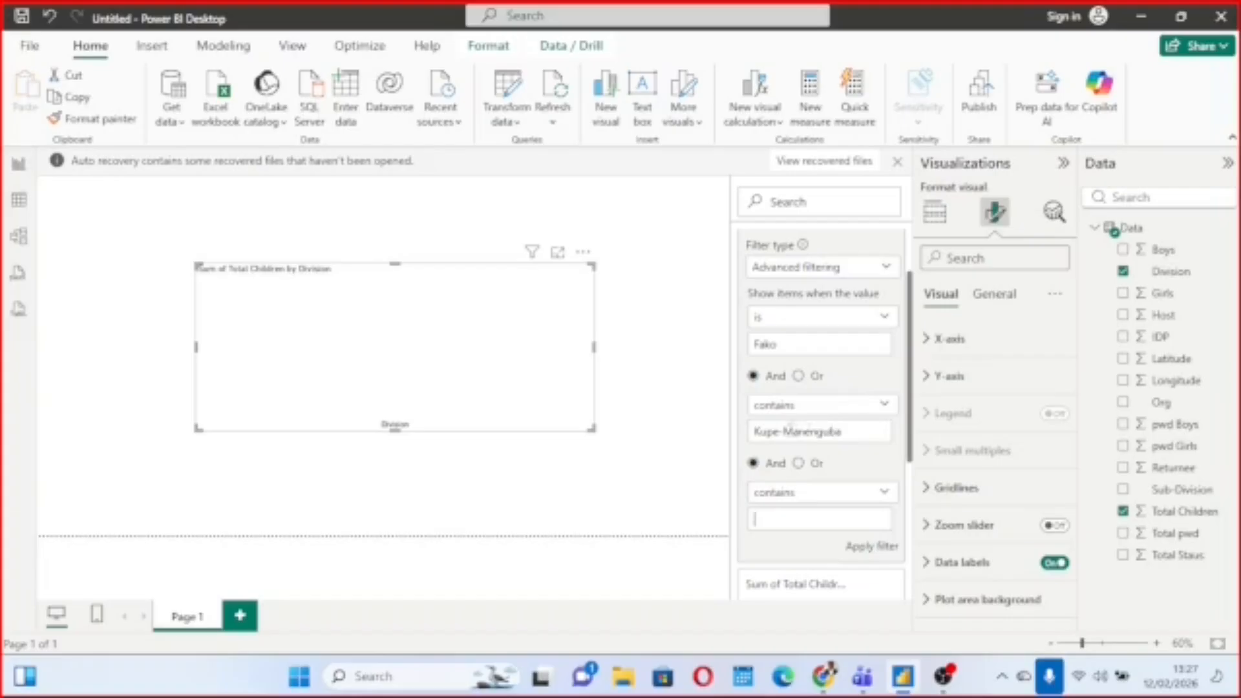
Join the Division filter conditions with Or, enter N as the third contains value, and apply the filter.
left_click(799, 377)
scroll(841, 537, "down", 1)
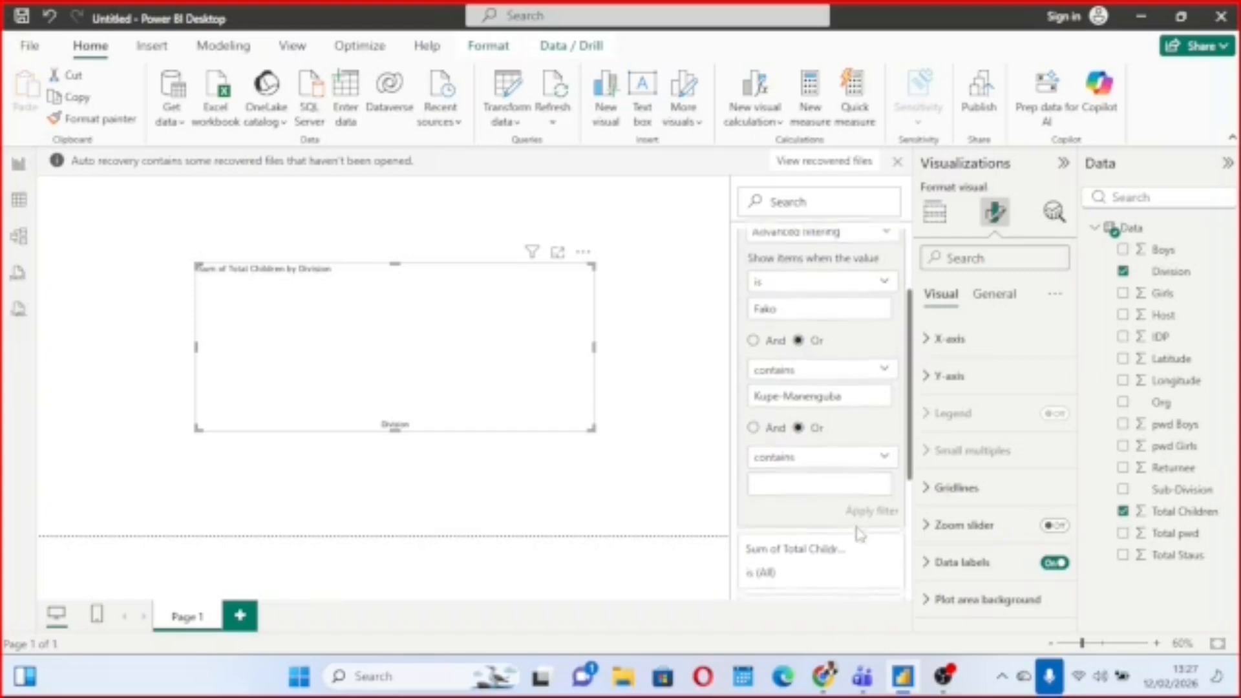
left_click(886, 456)
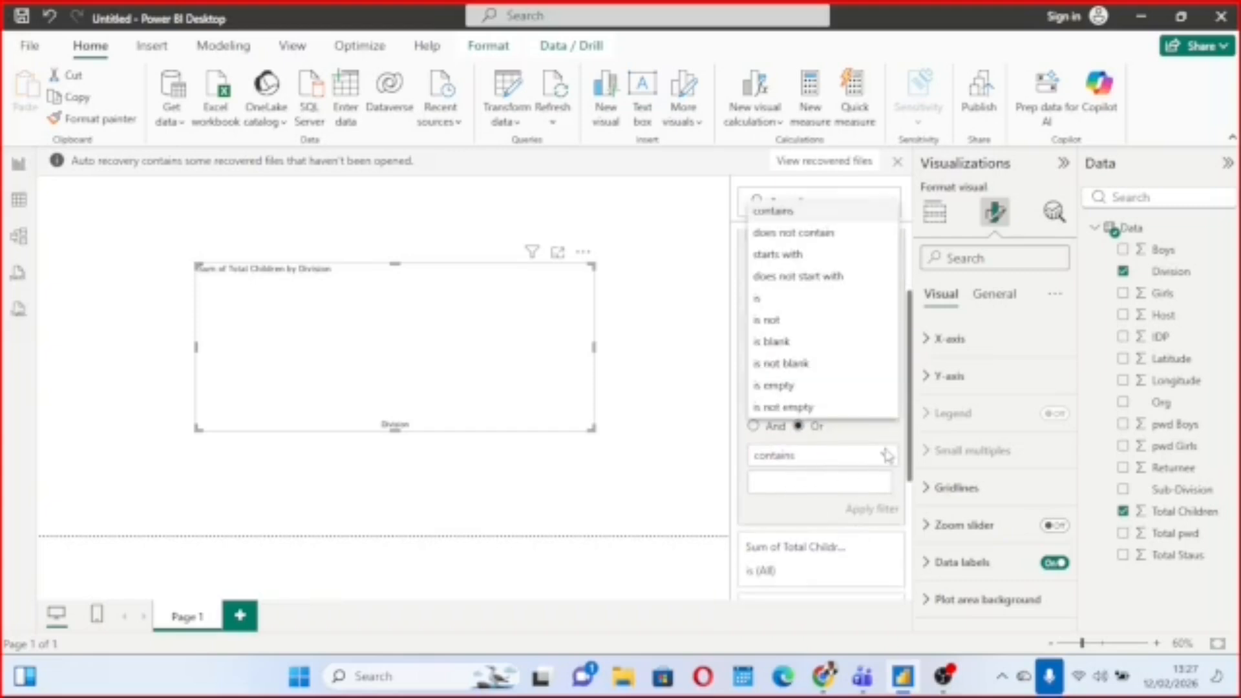
left_click(840, 483)
type("N")
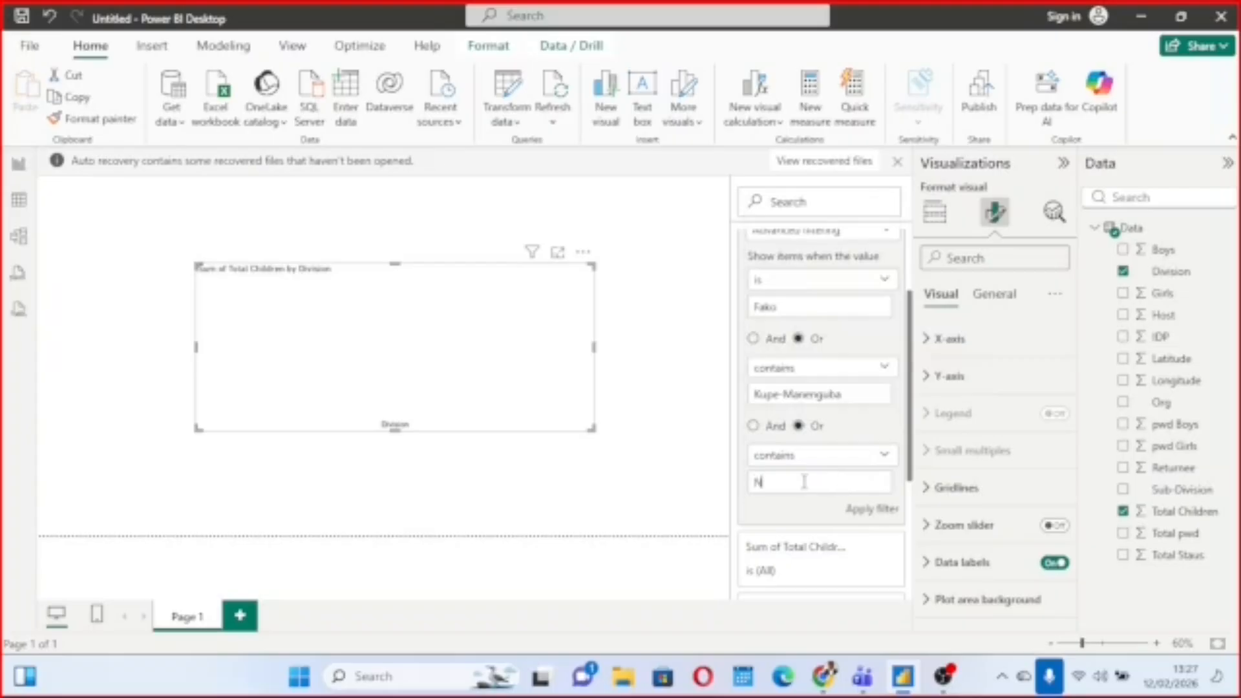
left_click(872, 509)
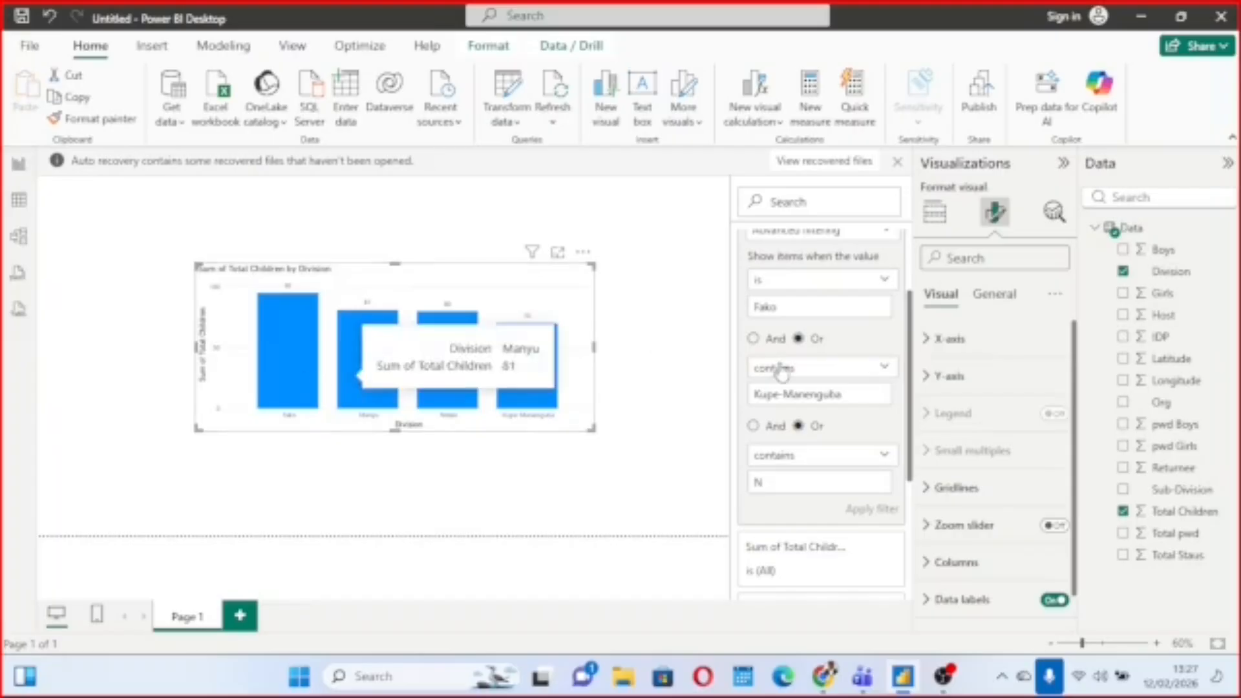
Compare the divisions shown in the column chart with the three conditions of the Division filter.
scroll(780, 362, "up", 2)
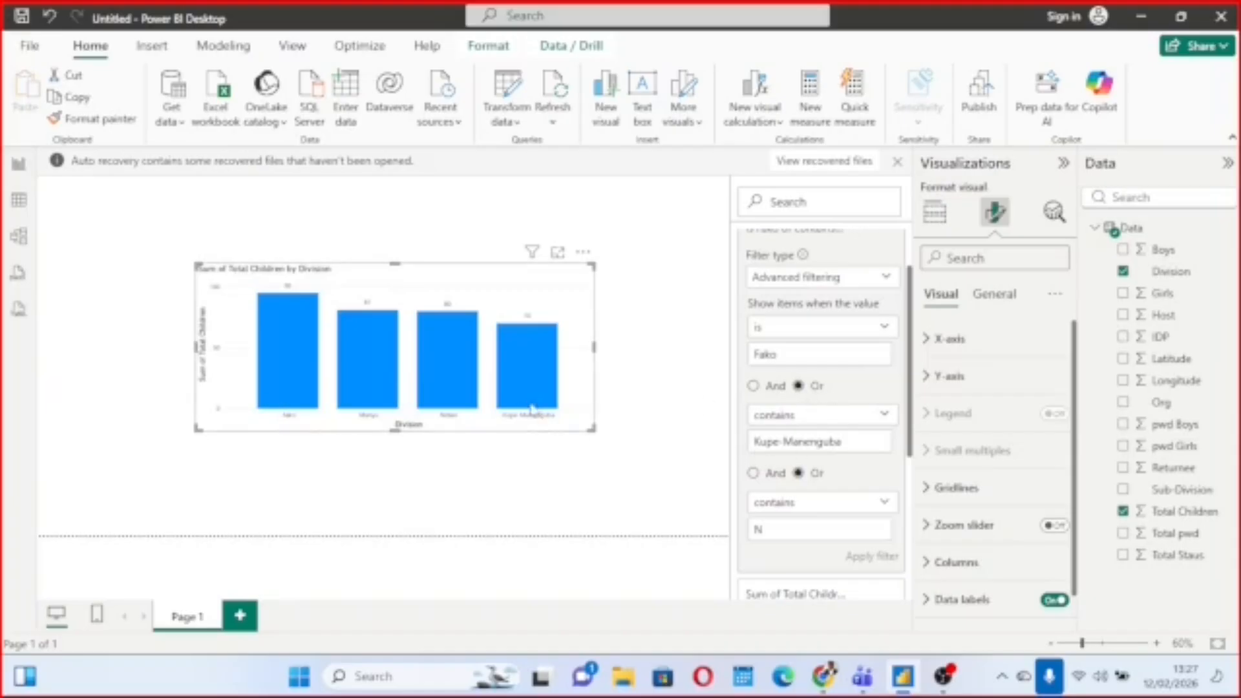
scroll(765, 498, "down", 1)
scroll(765, 495, "down", 1)
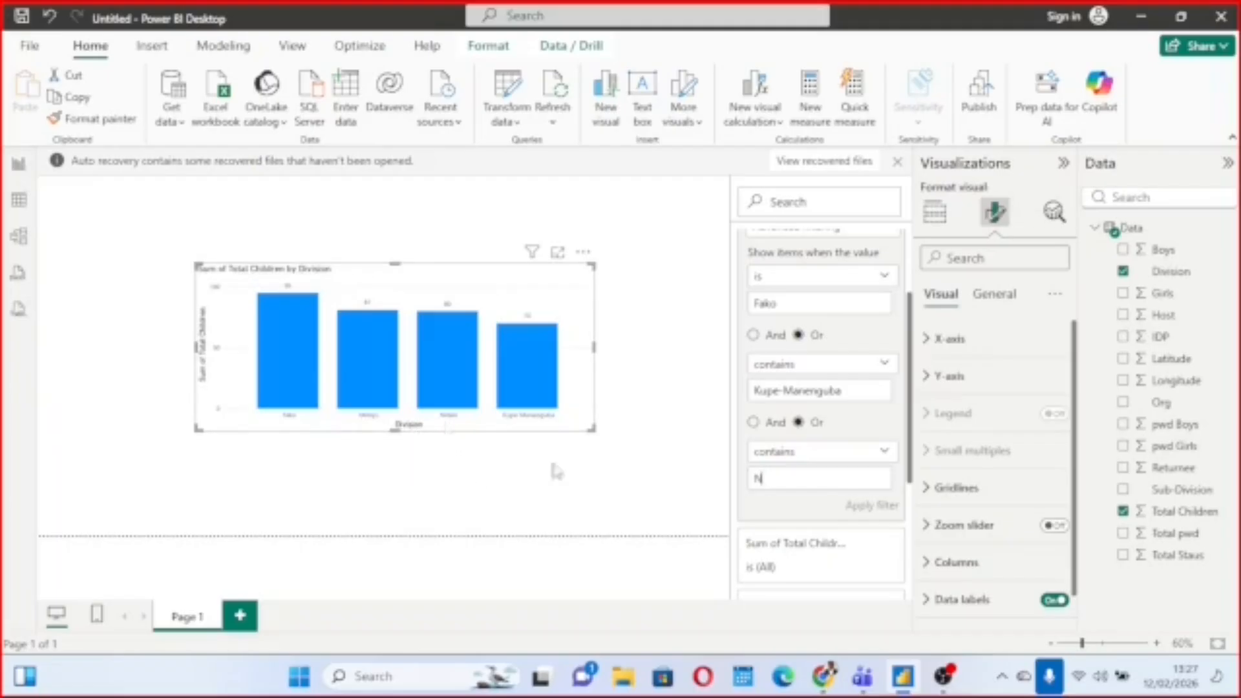
scroll(830, 503, "up", 2)
scroll(831, 503, "down", 3)
scroll(831, 503, "up", 3)
scroll(831, 503, "down", 1)
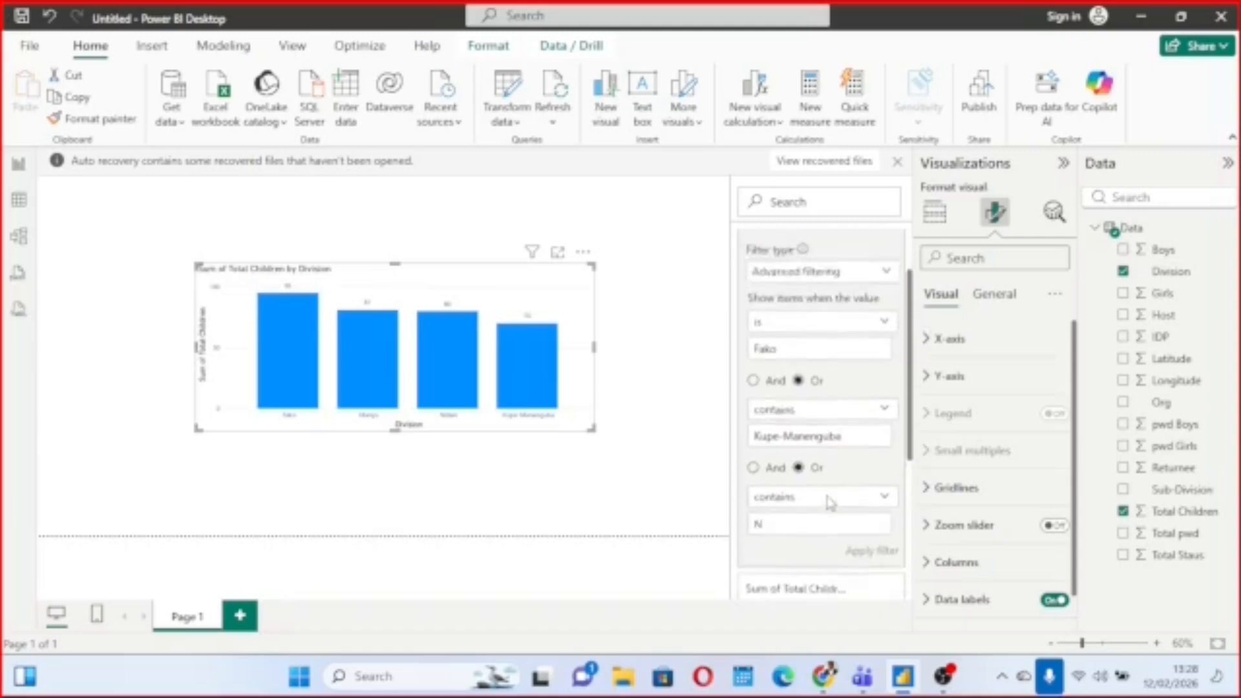
scroll(830, 503, "up", 2)
scroll(830, 503, "down", 2)
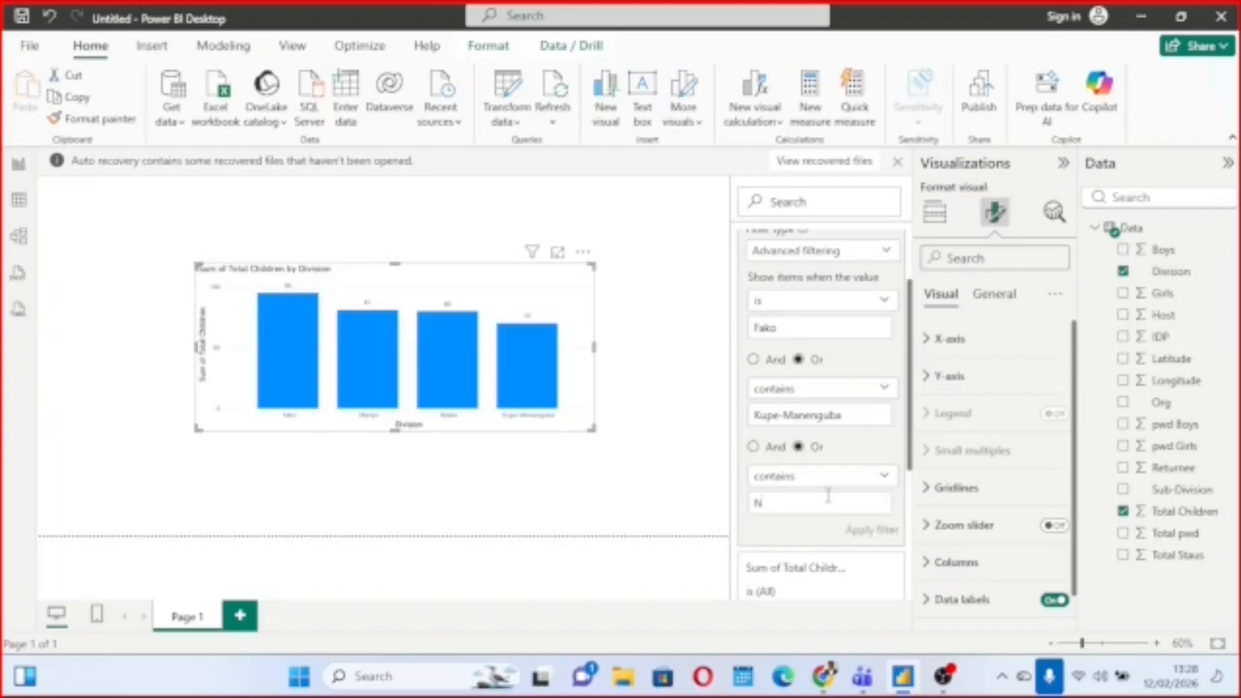
scroll(828, 495, "up", 3)
scroll(826, 378, "down", 1)
scroll(826, 378, "up", 1)
scroll(826, 378, "down", 3)
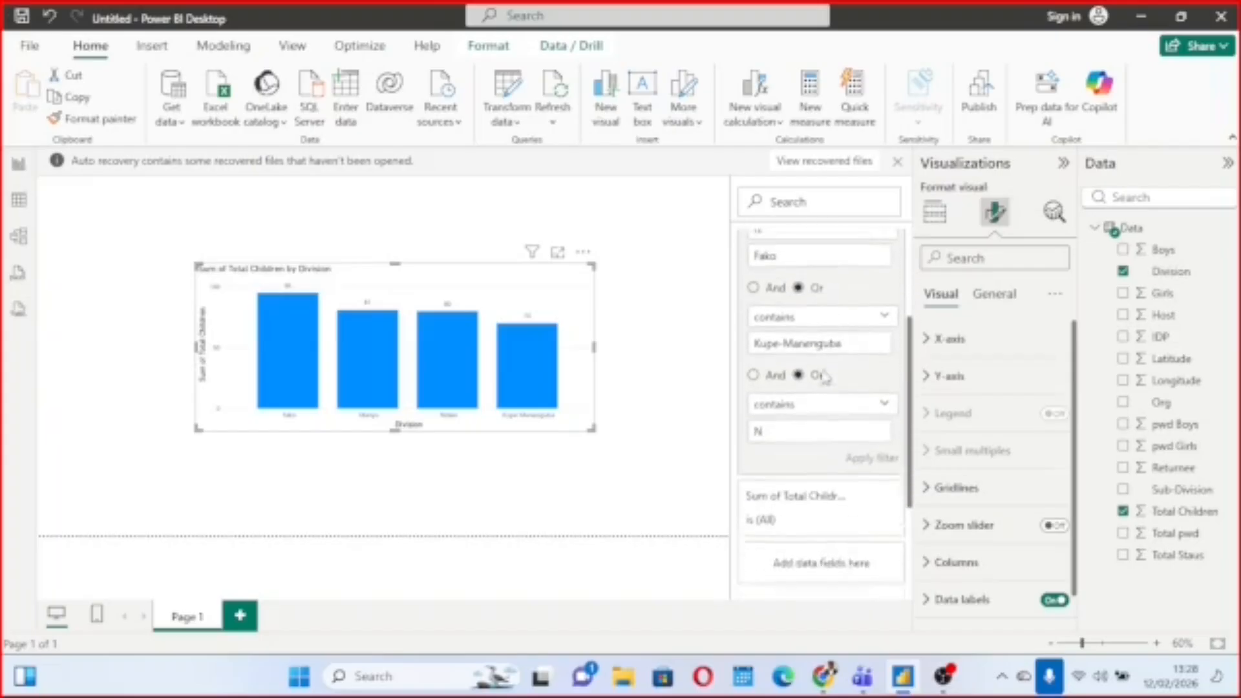
scroll(825, 377, "up", 2)
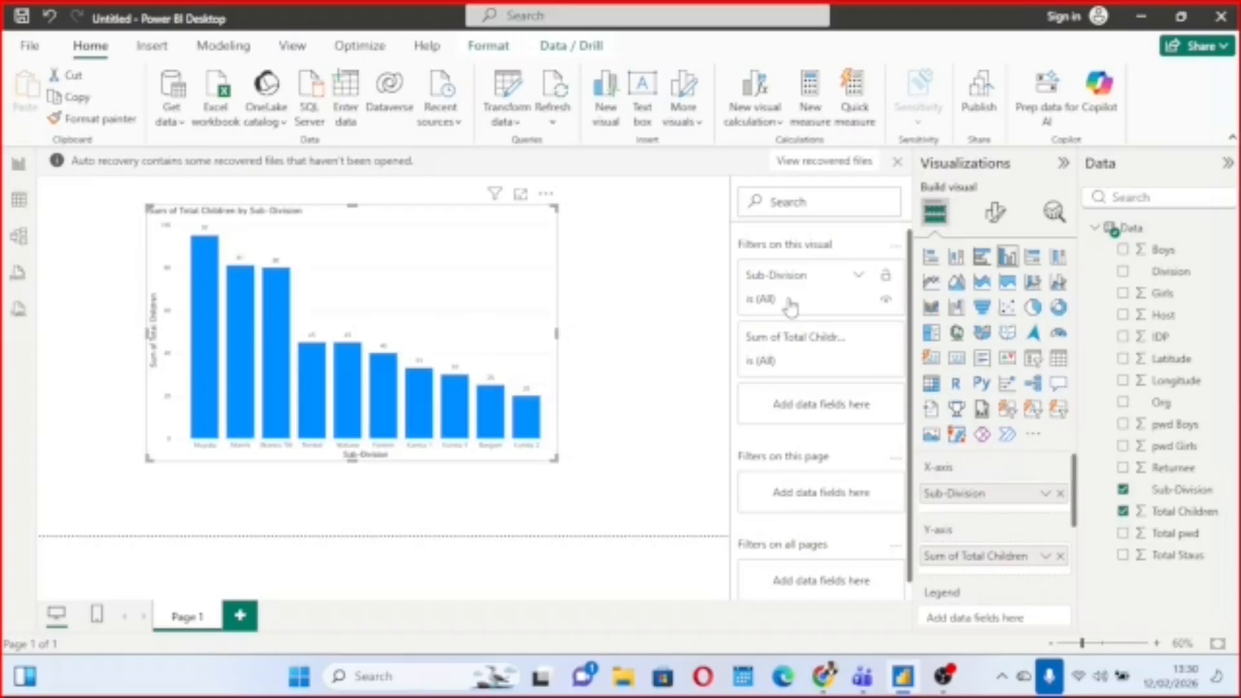
Open the Sum of Total Children filter and enlarge the sub-division column chart.
left_click(861, 340)
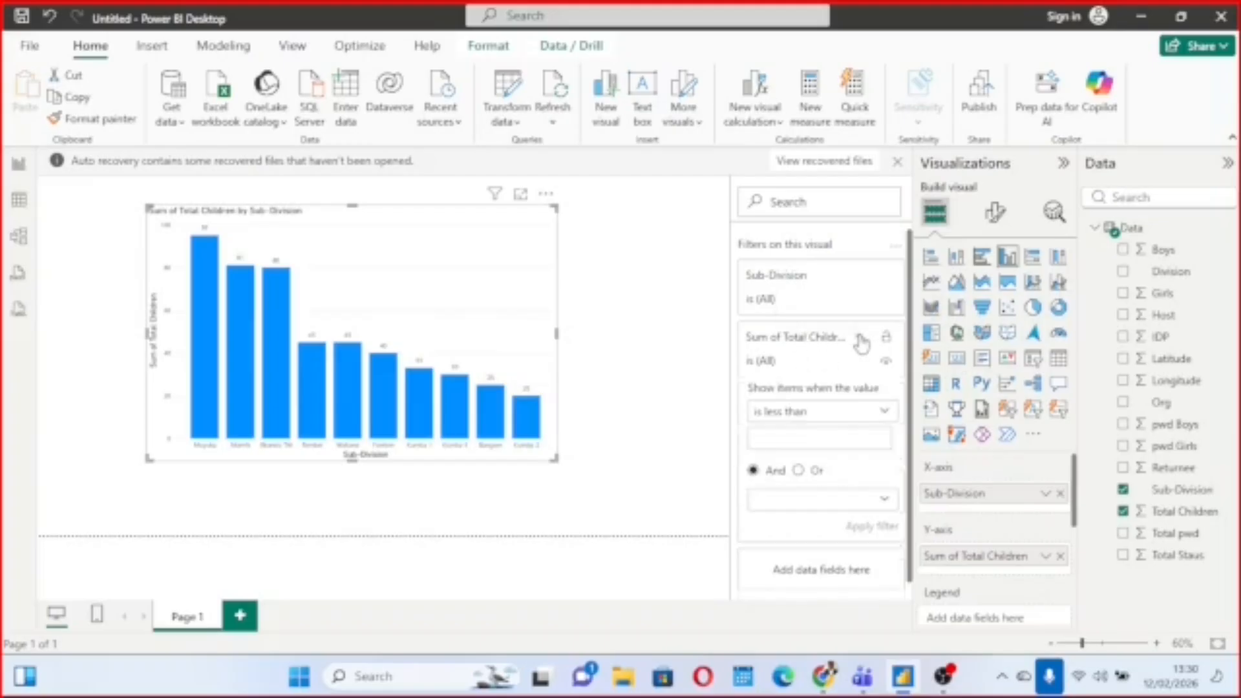
scroll(823, 480, "down", 3)
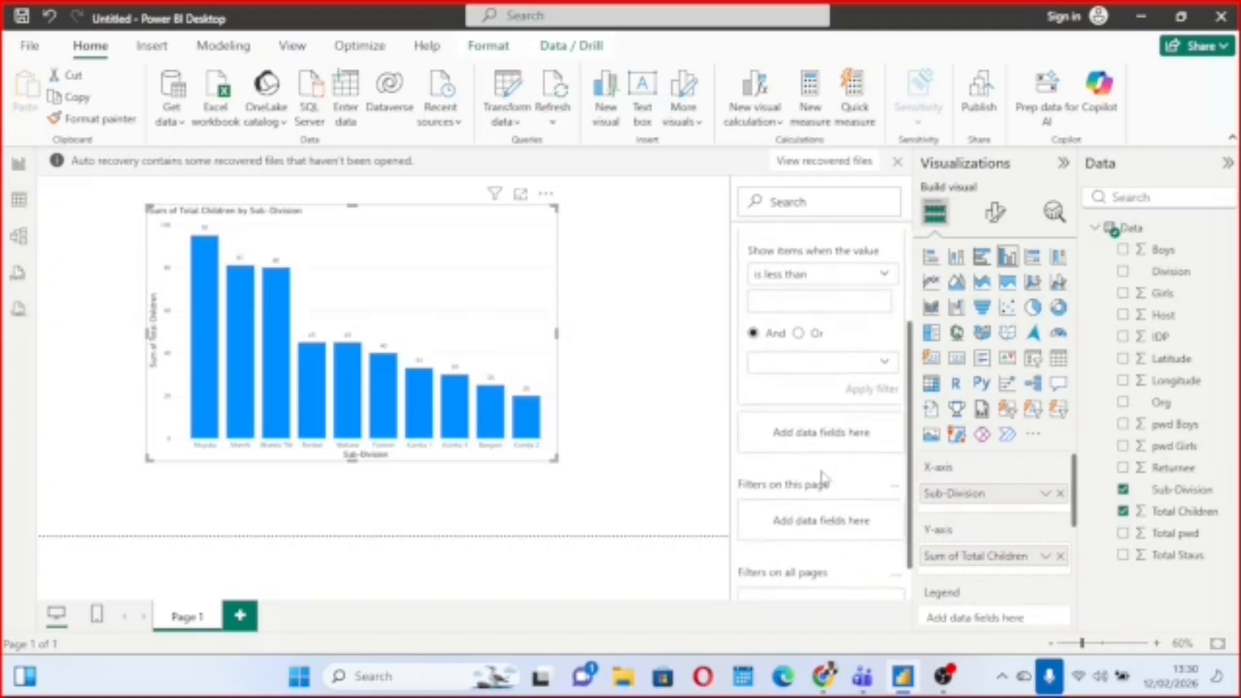
scroll(822, 479, "up", 3)
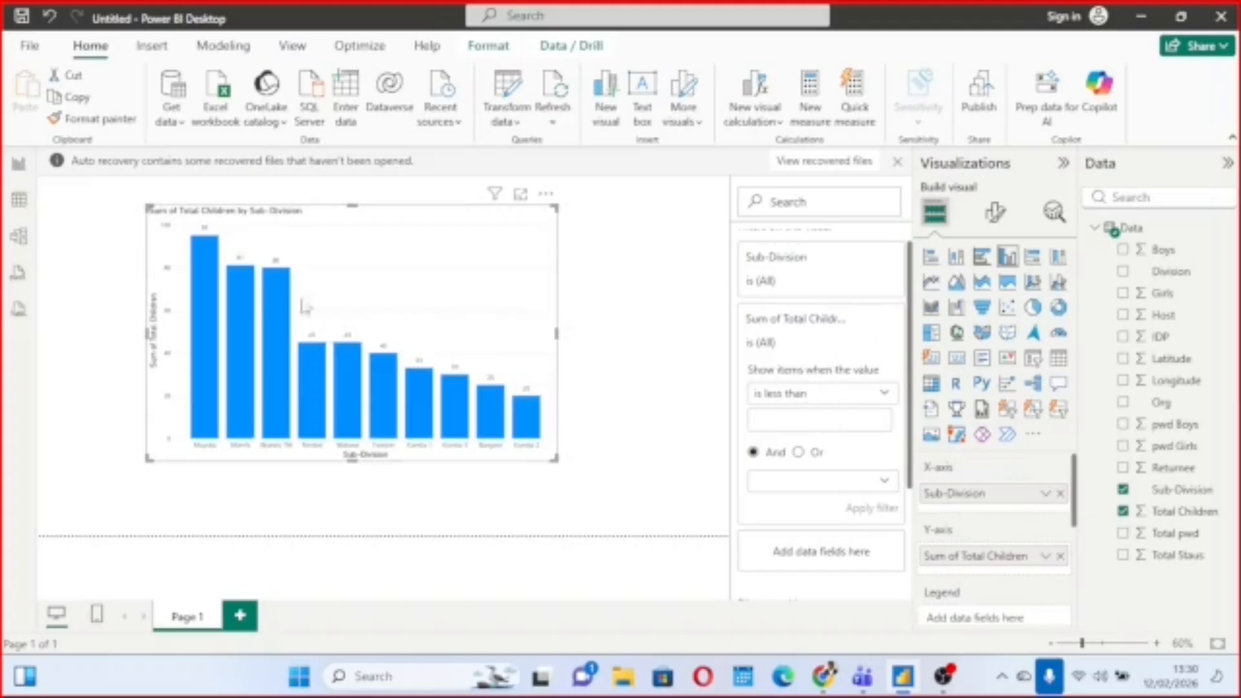
left_click_drag(556, 460, 670, 499)
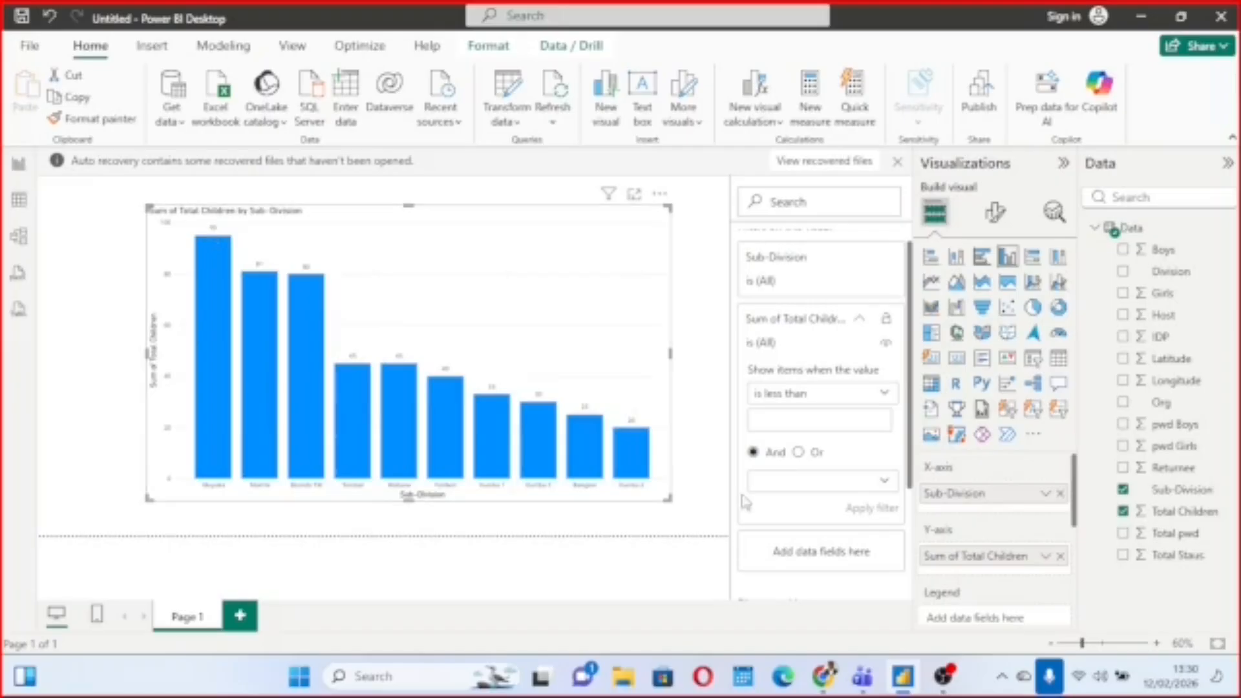
Examine the condition options of the Sum of Total Children filter and the filter types offered for Sub-Division.
left_click(885, 394)
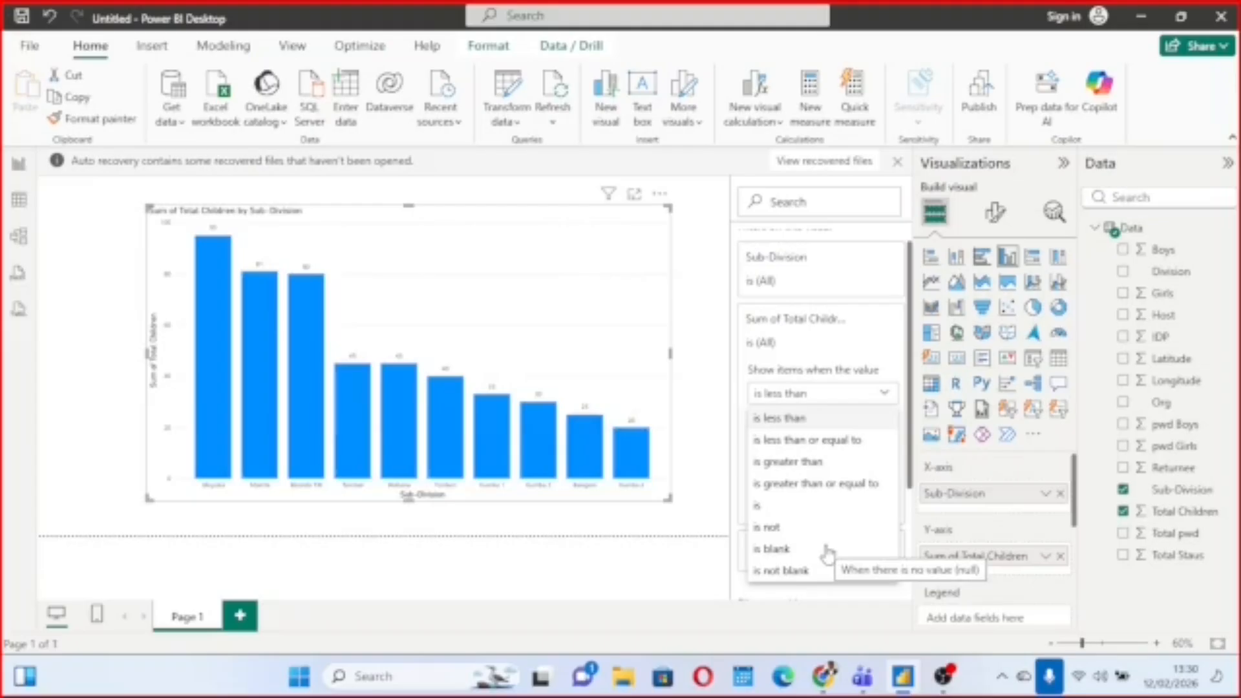
left_click(850, 359)
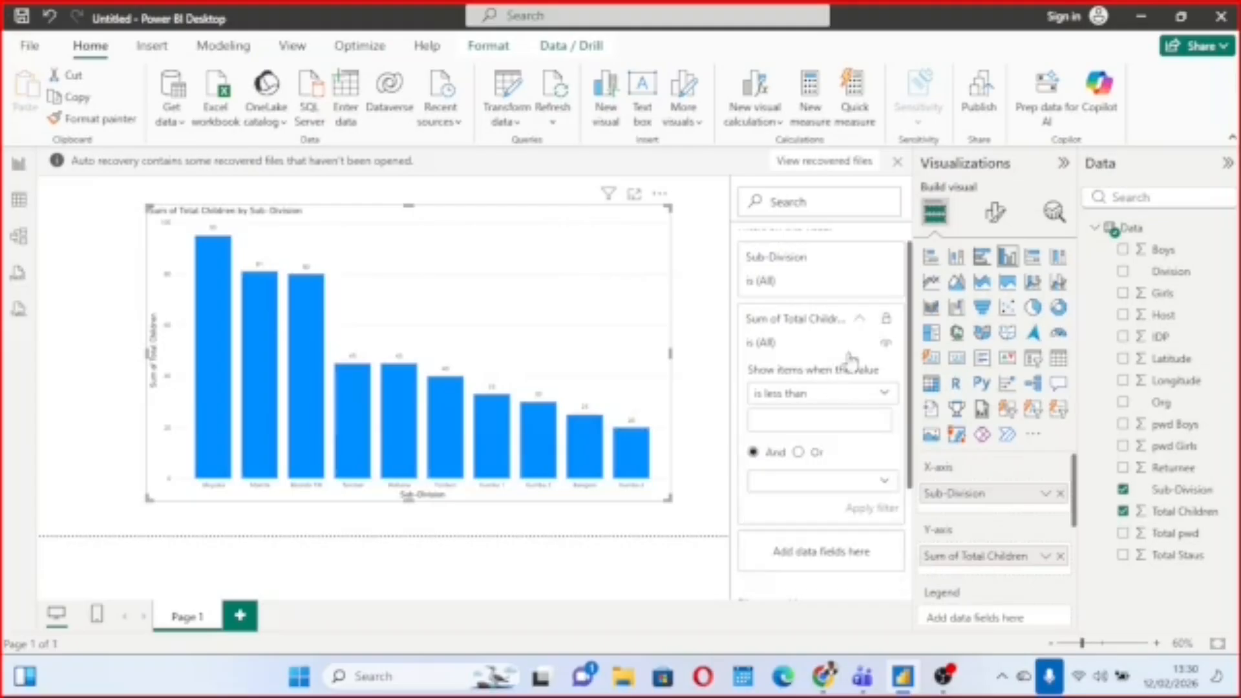
left_click(862, 260)
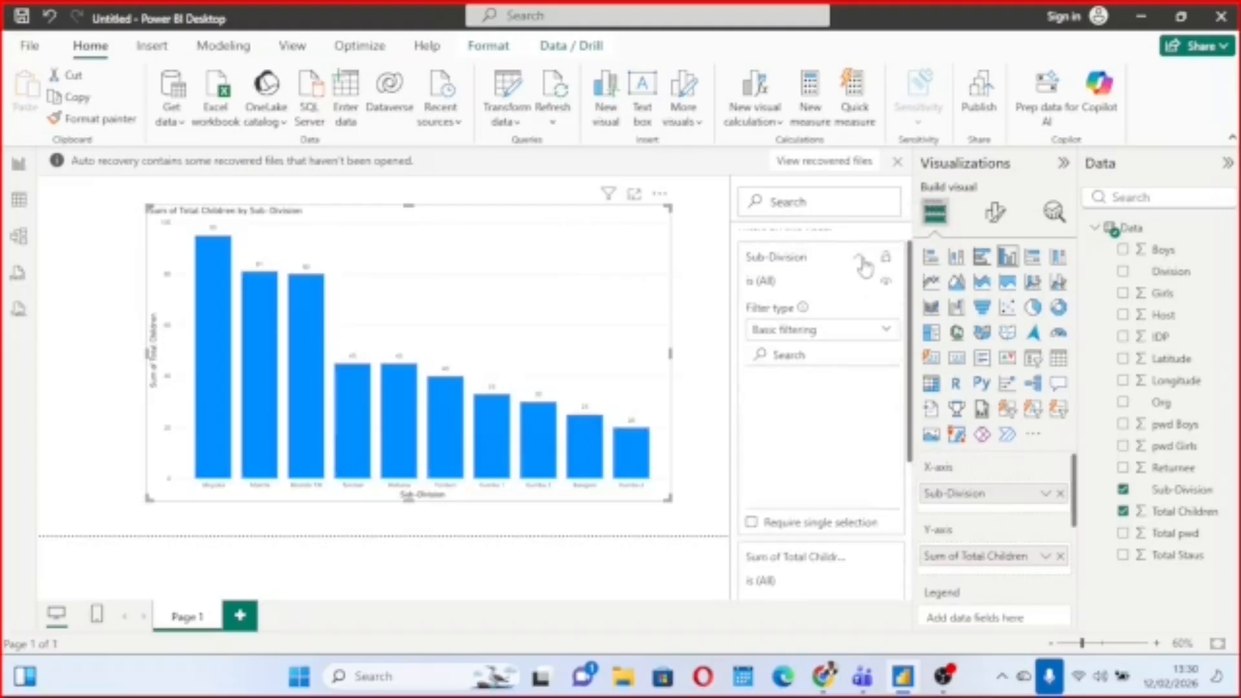
left_click(889, 334)
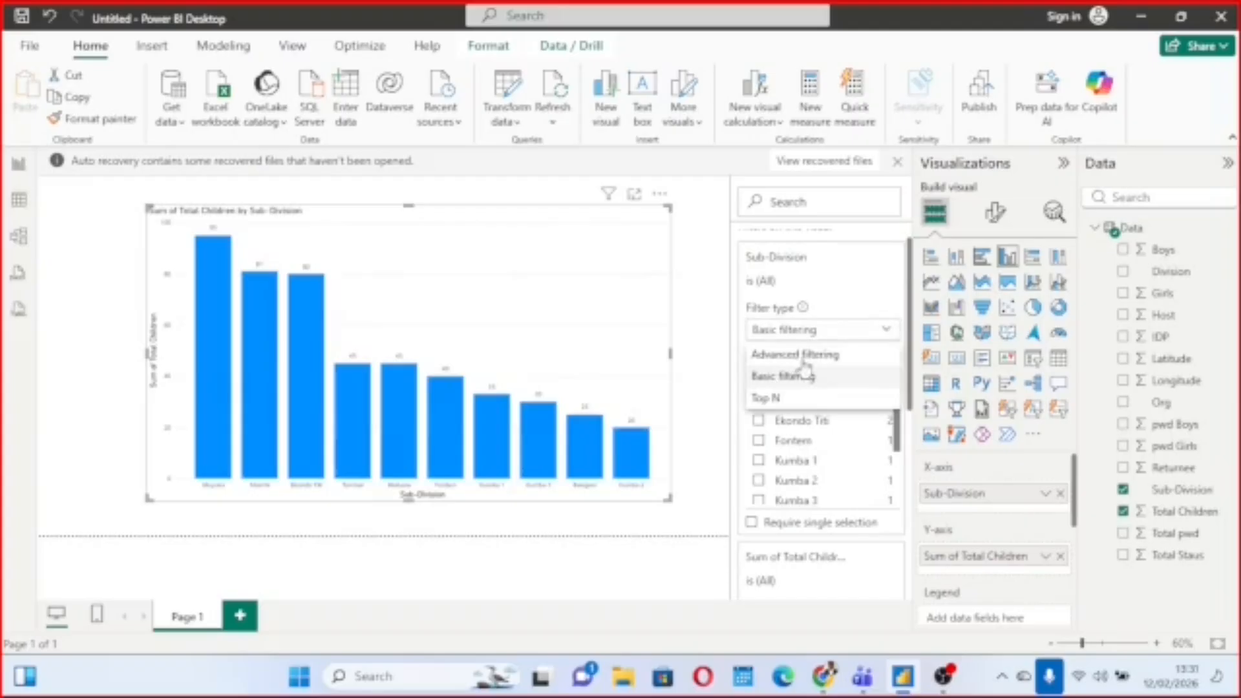
left_click(888, 335)
left_click(887, 335)
left_click(828, 283)
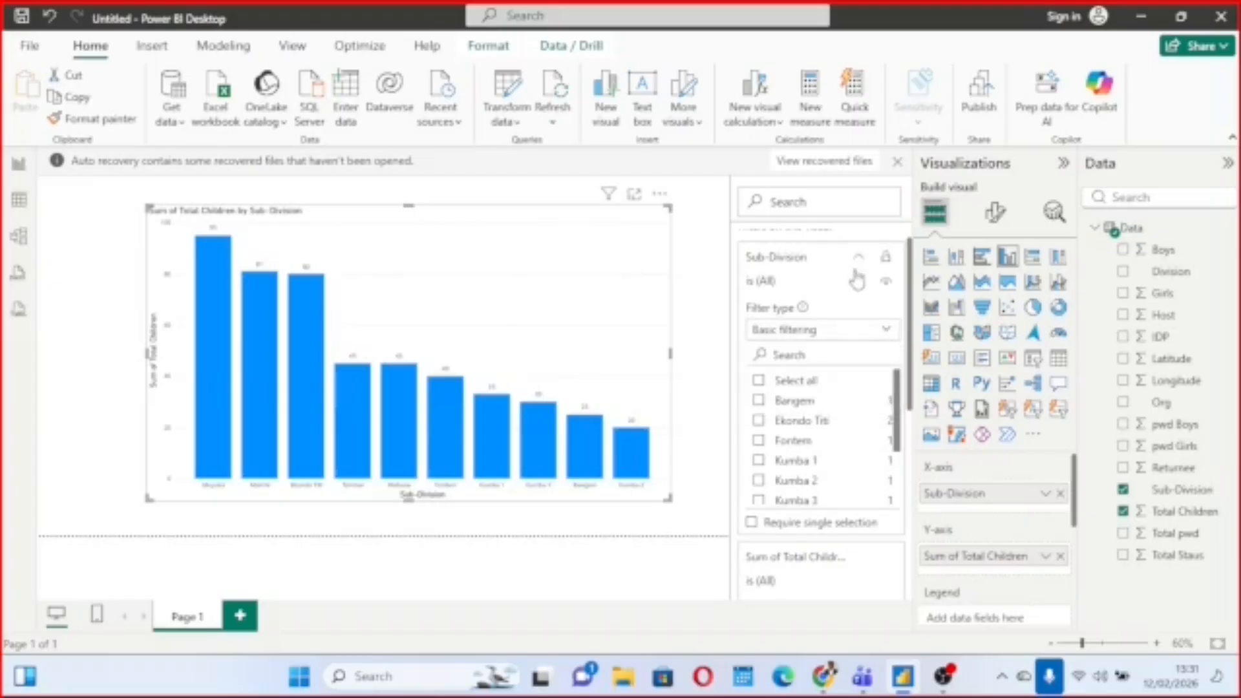
left_click(858, 262)
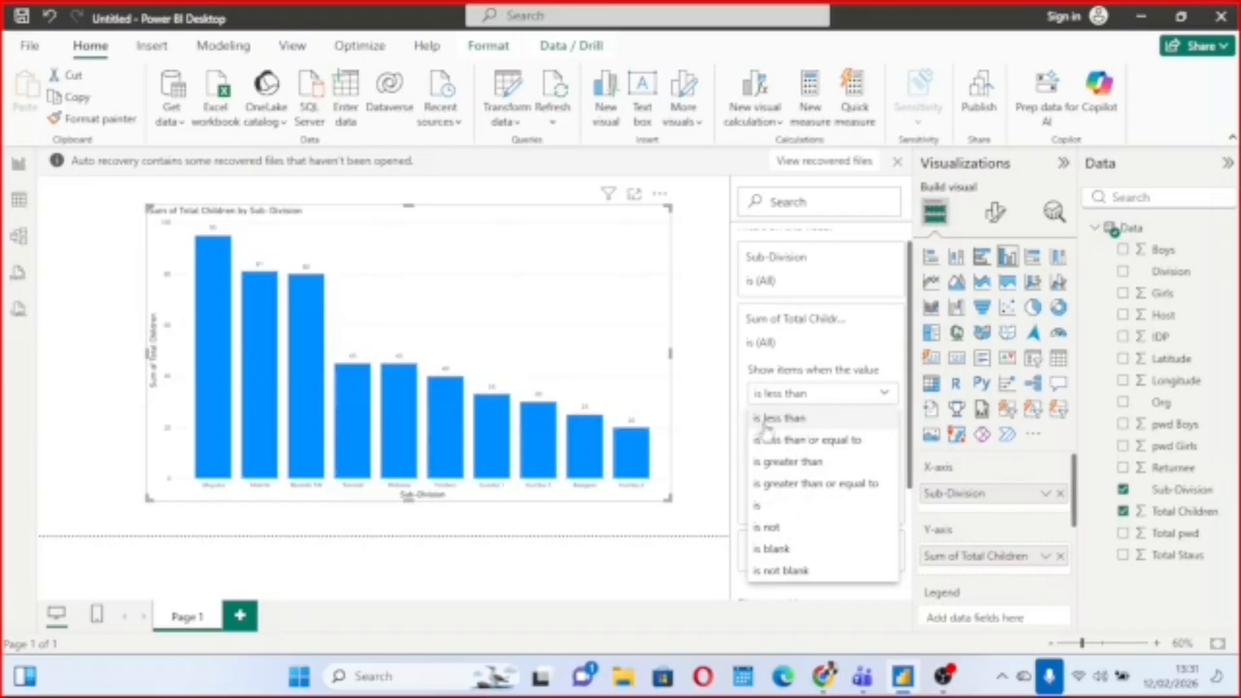
Filter the chart to sub-divisions whose Sum of Total Children is less than 80.
left_click(791, 419)
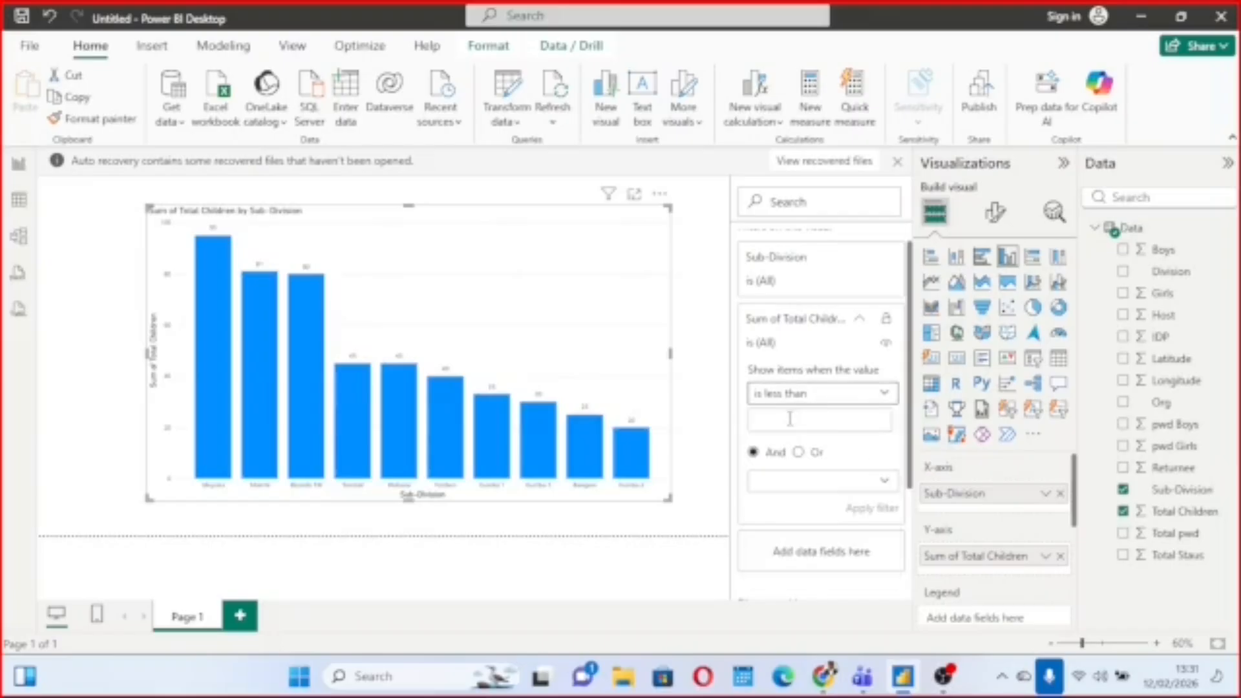
left_click(813, 421)
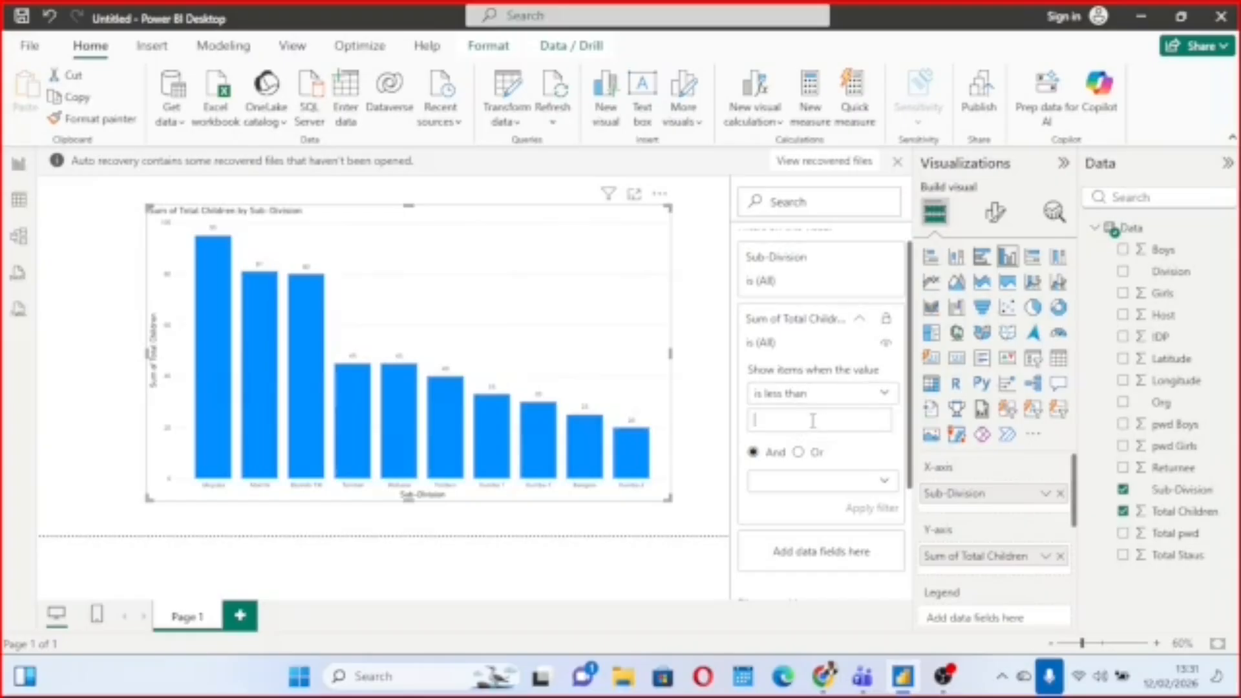
type("80")
left_click(846, 508)
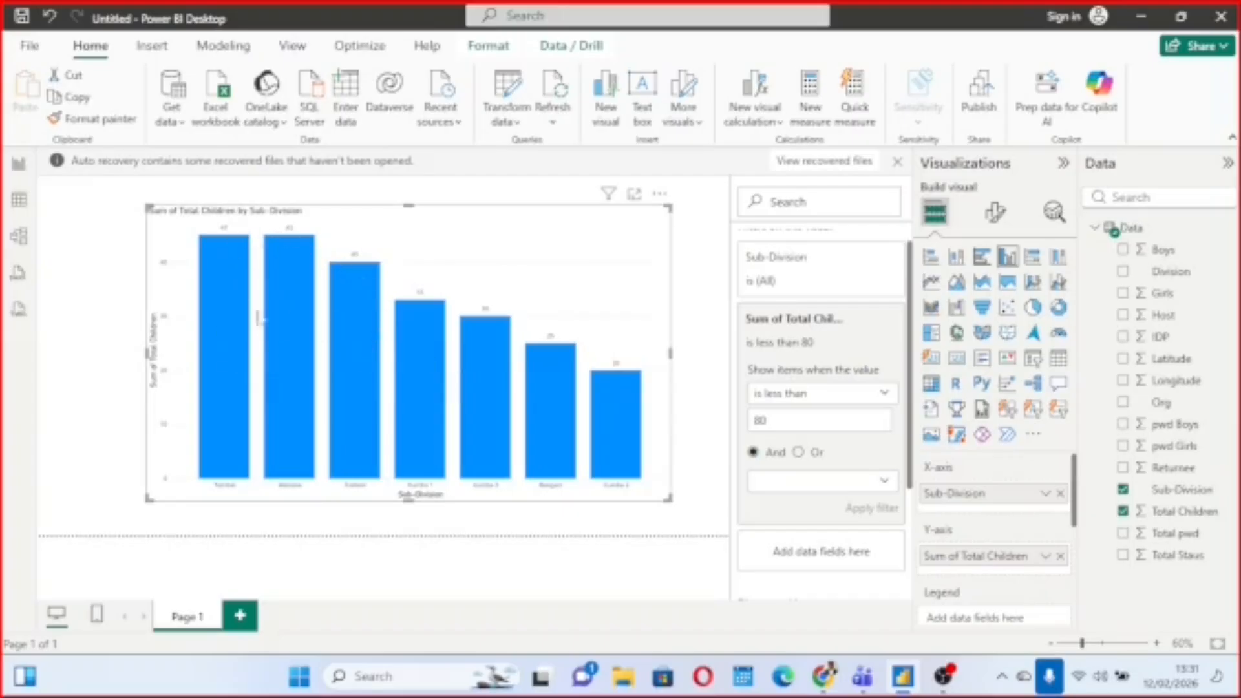
Set the less-than value of the Sum of Total Children filter to 40 and apply it.
left_click(773, 423)
key("BackSpace")
key("BackSpace")
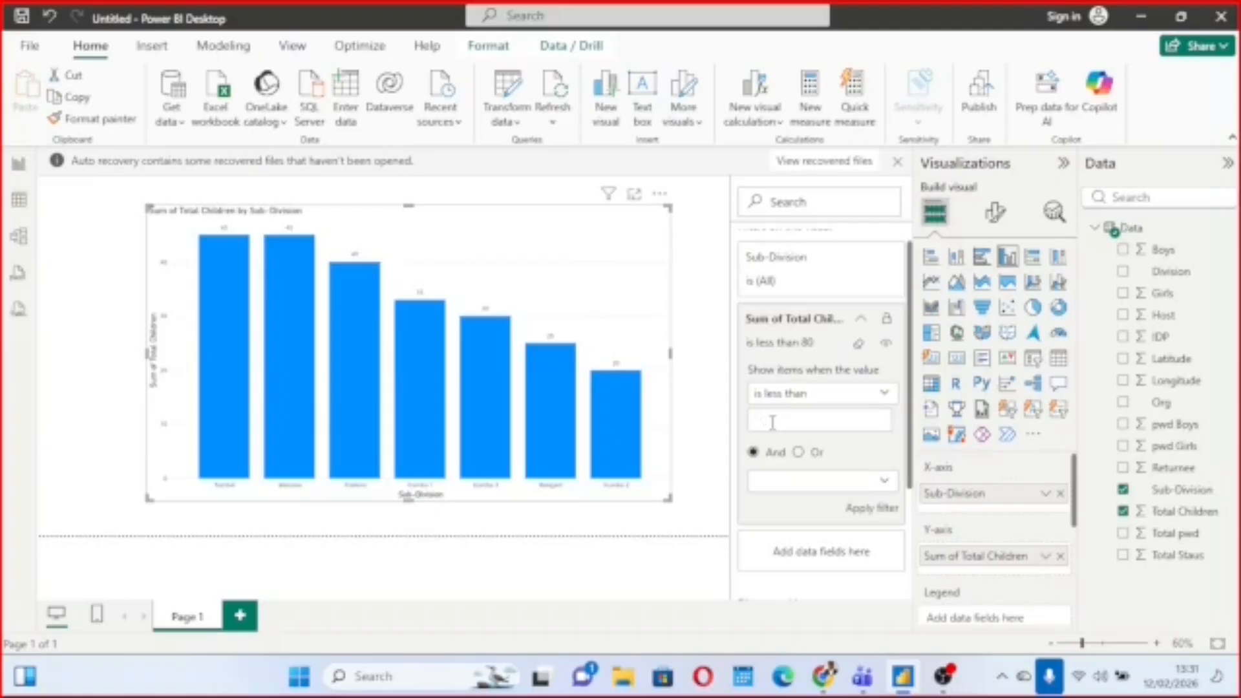
type("40")
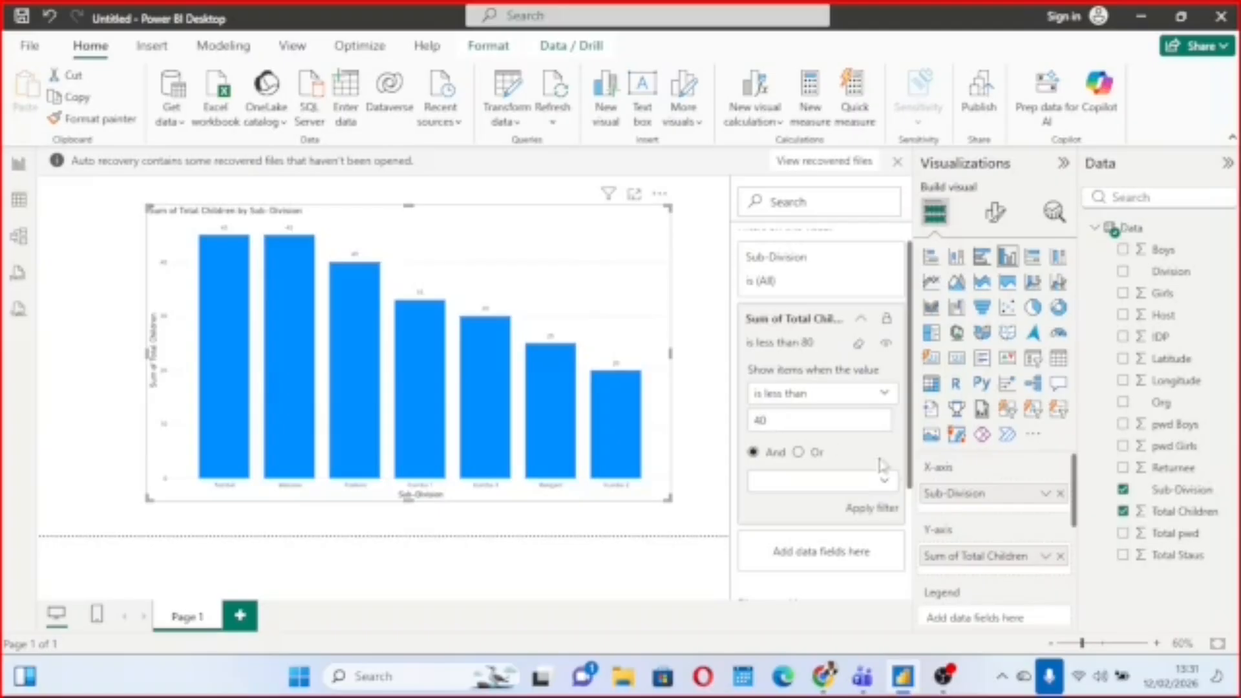
left_click(865, 508)
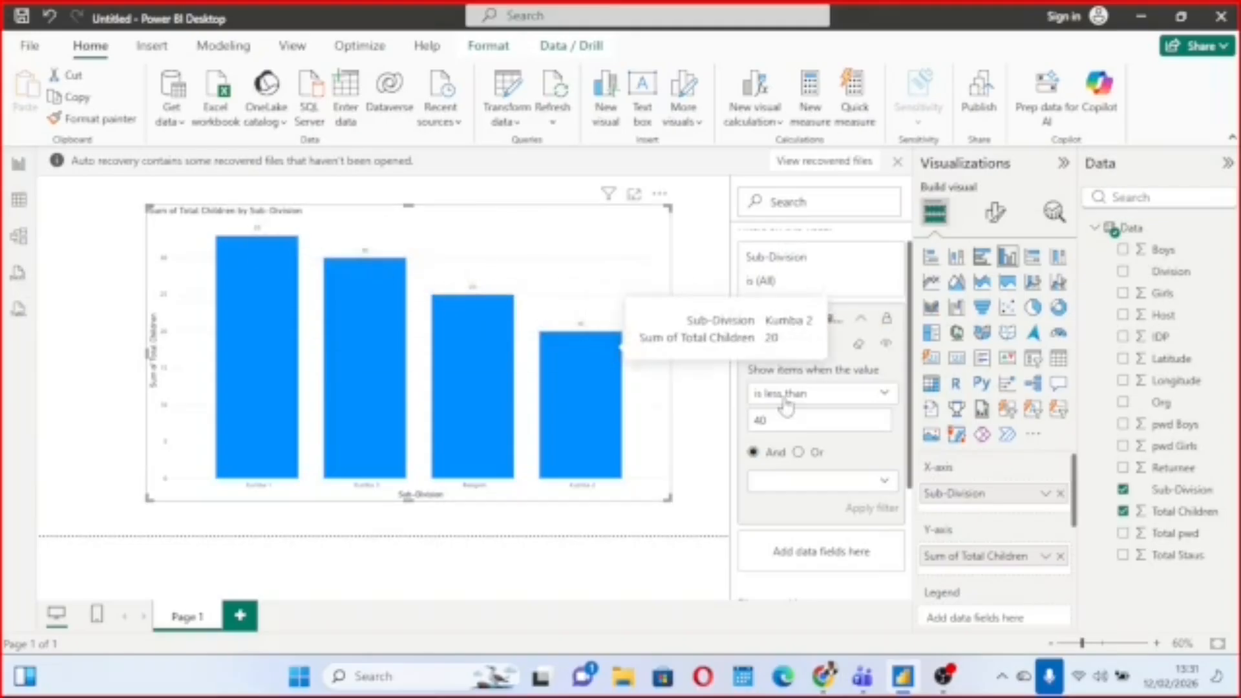
Set the less-than value of the Sum of Total Children filter to 30 and apply it.
key("BackSpace")
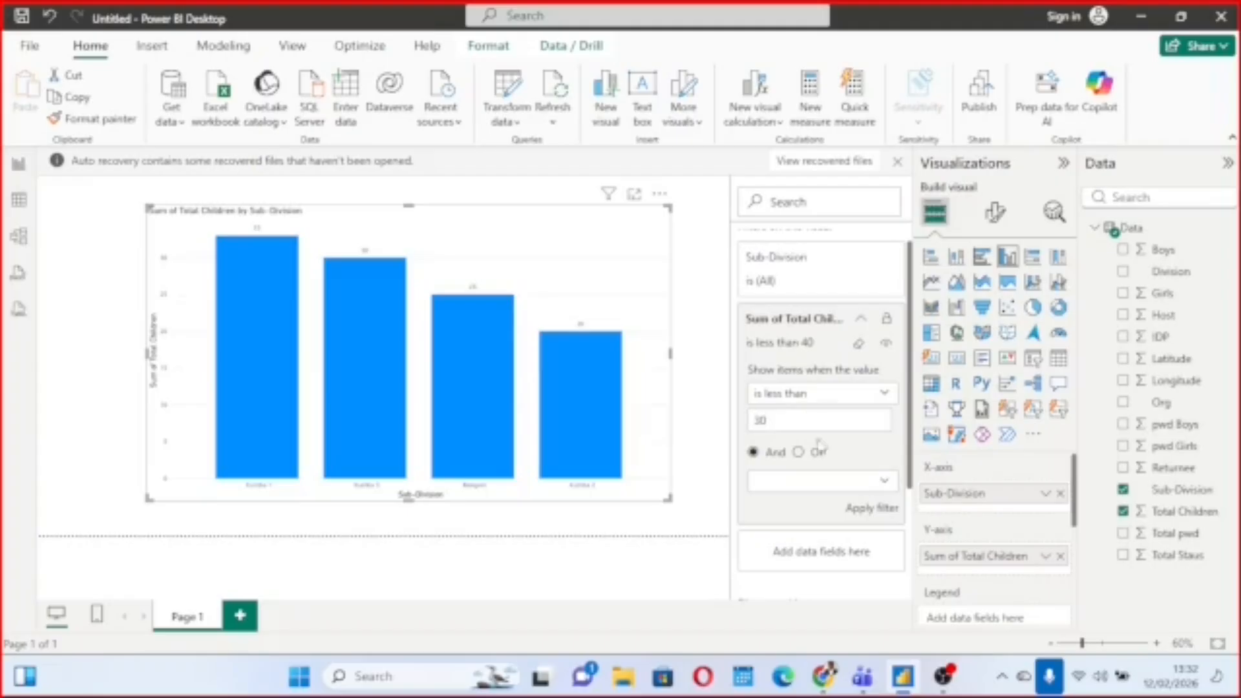
left_click(869, 508)
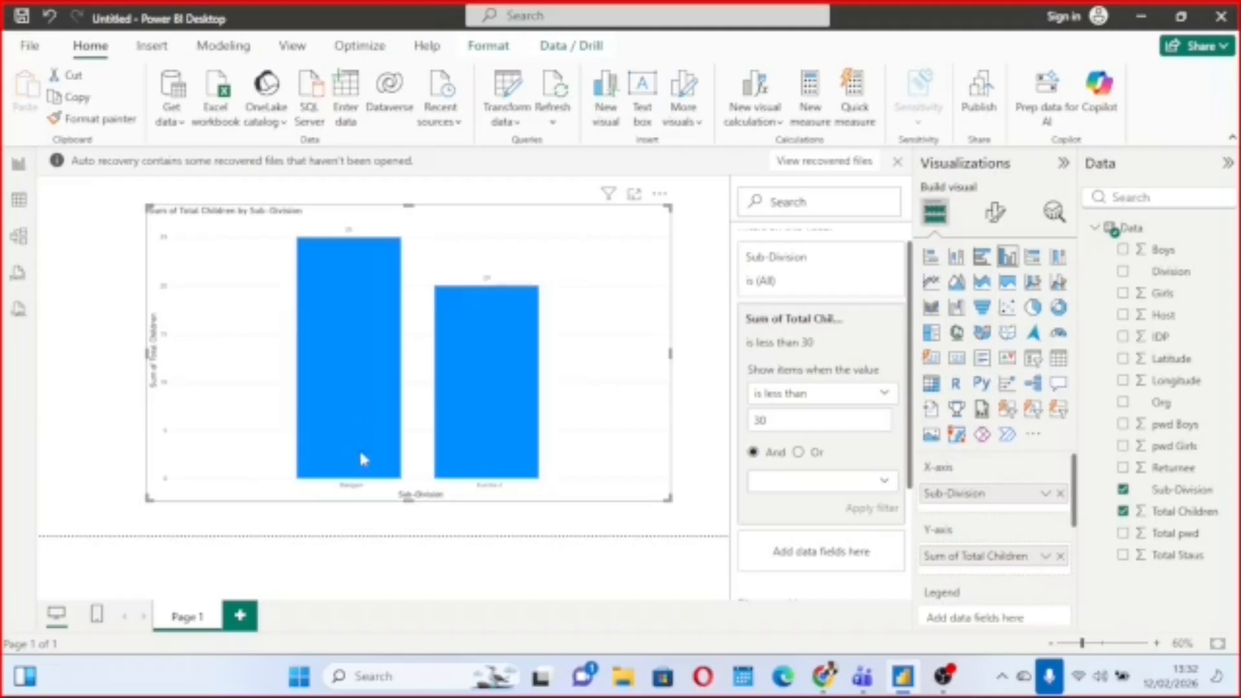
mouse_move(504, 292)
Change the Sum of Total Children filter condition to is 95 and apply it.
left_click(884, 394)
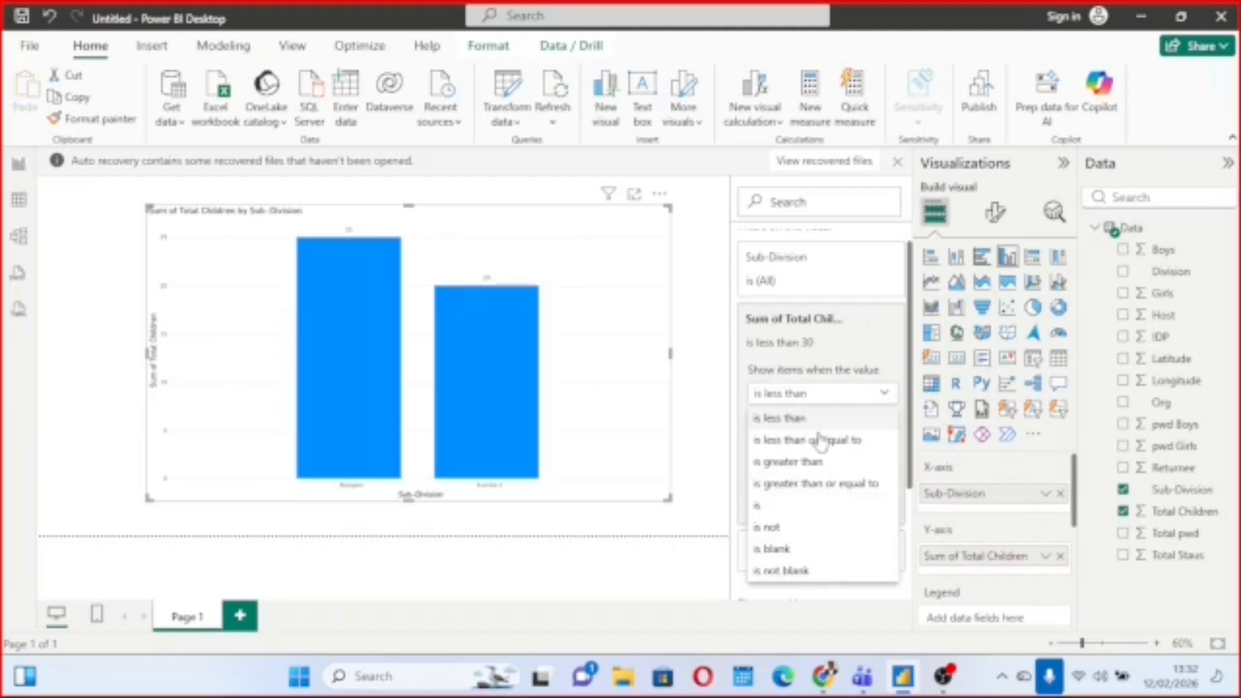
left_click(791, 506)
left_click(783, 421)
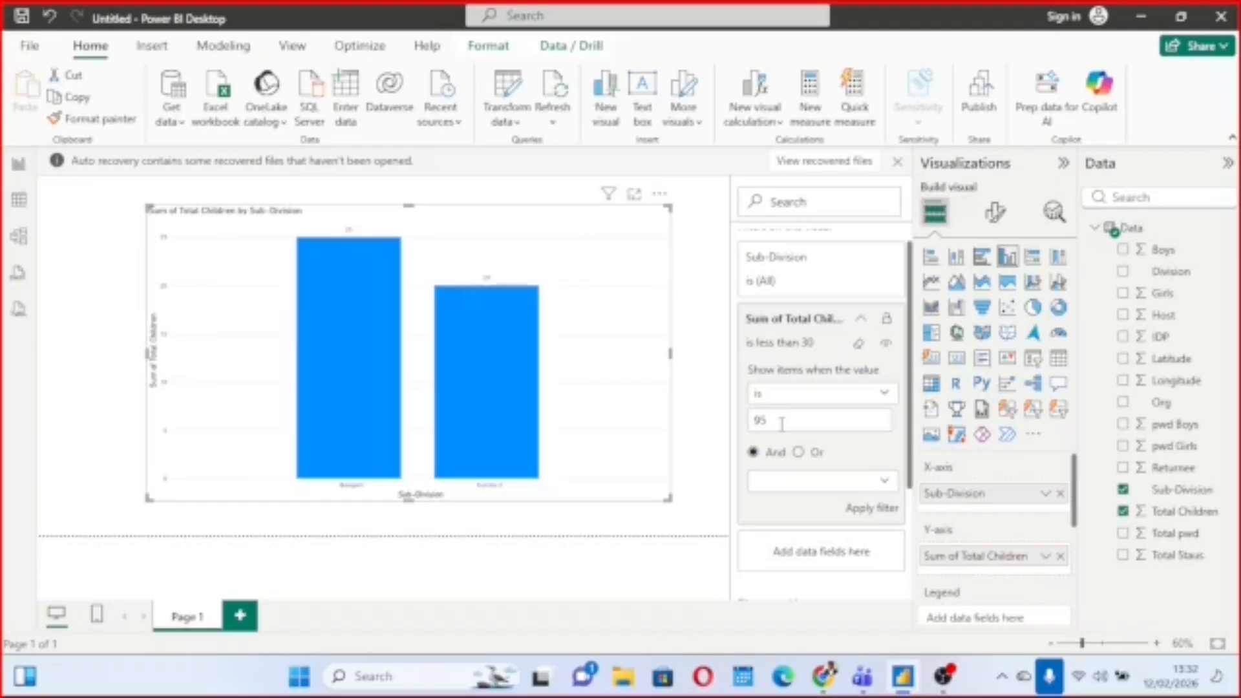
left_click(866, 510)
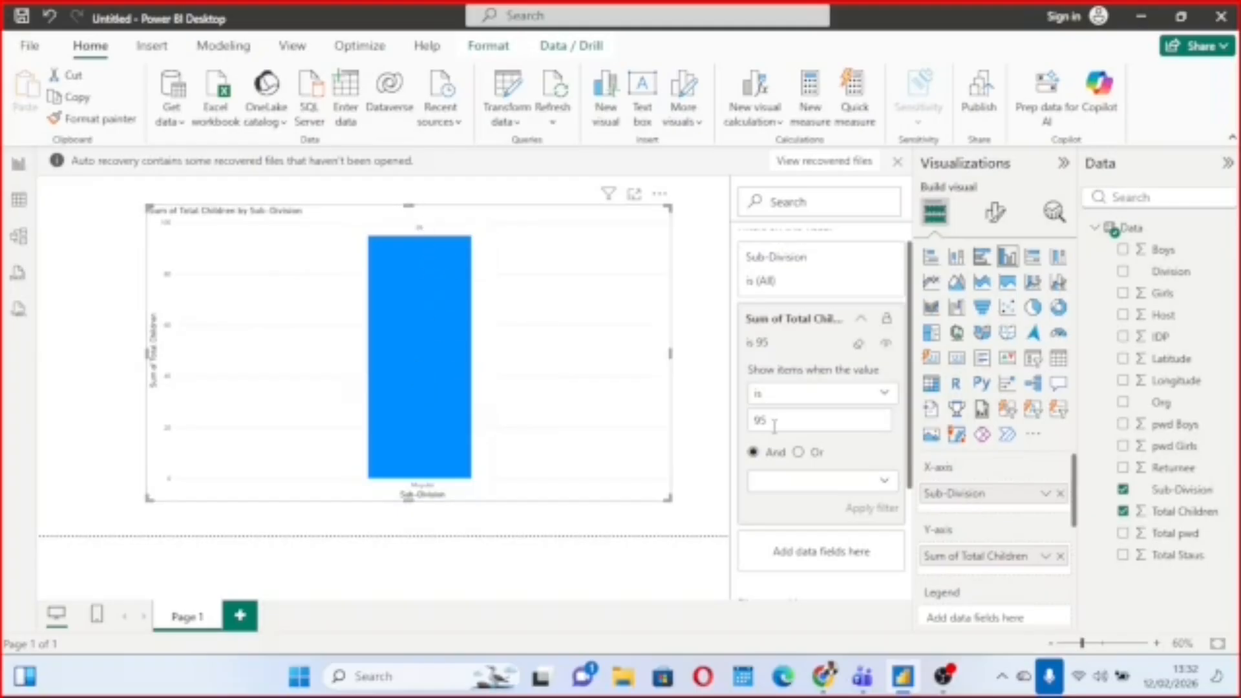
Change the Sum of Total Children filter condition to is greater than 30 and apply it.
key("BackSpace")
key("BackSpace")
left_click(884, 393)
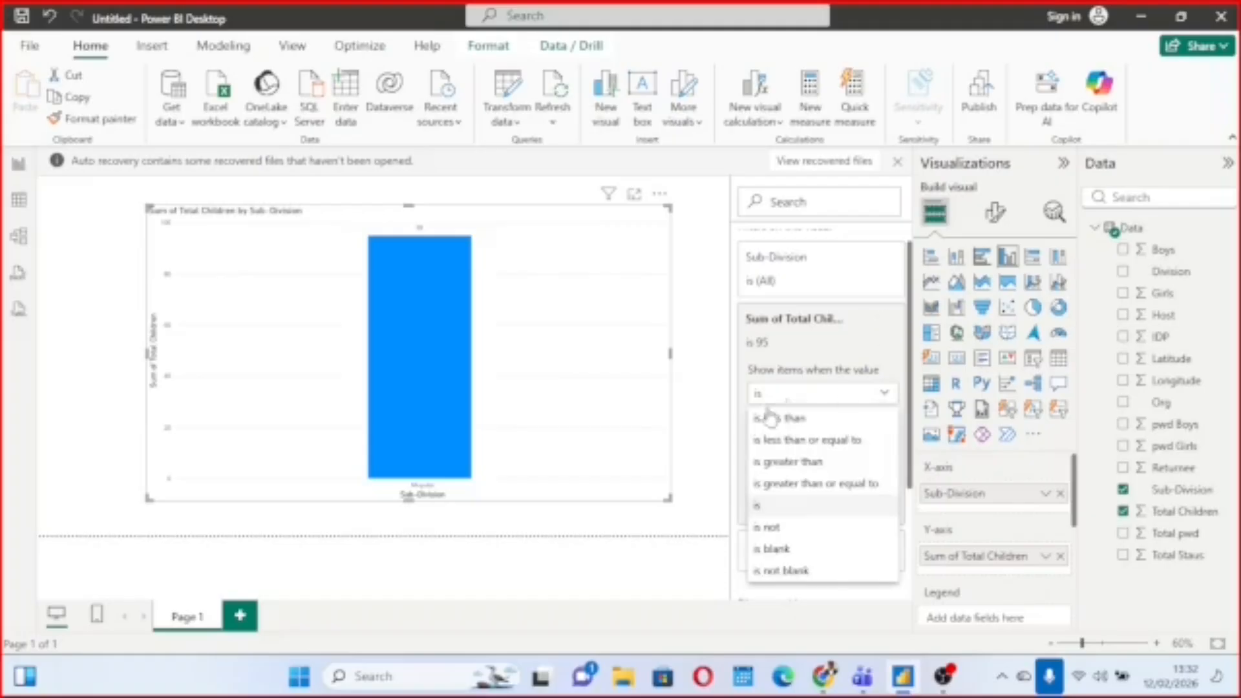
left_click(793, 463)
left_click(807, 417)
type("30")
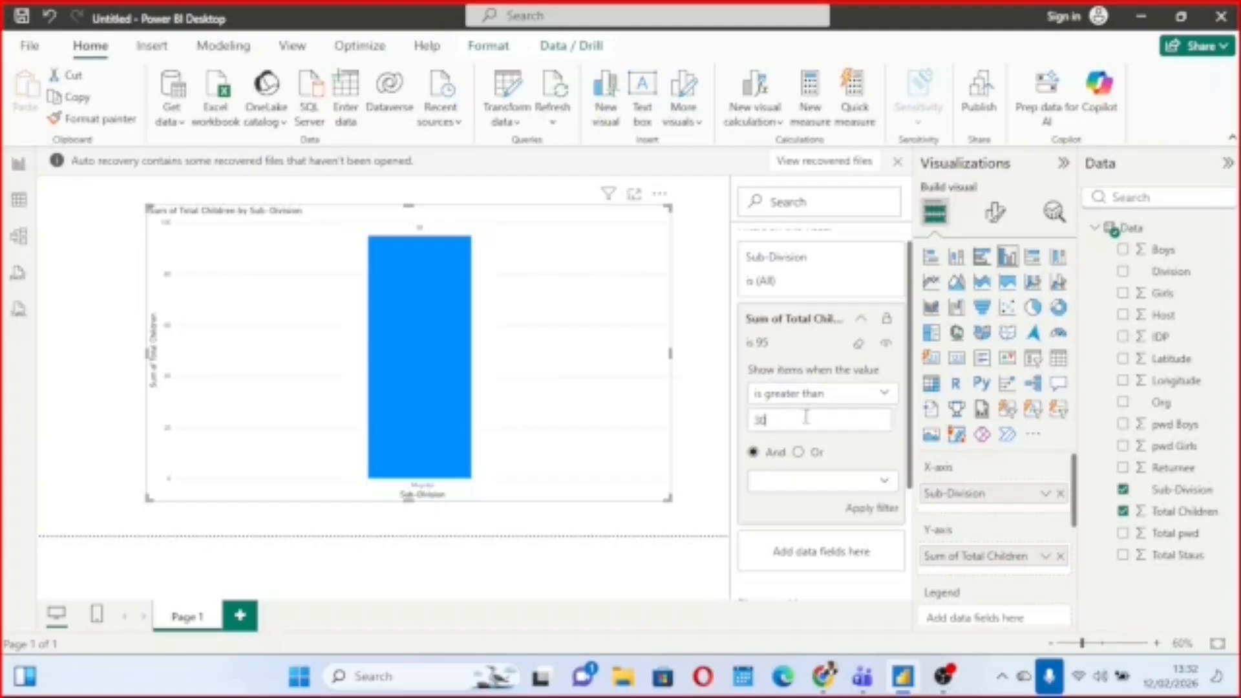
left_click(871, 509)
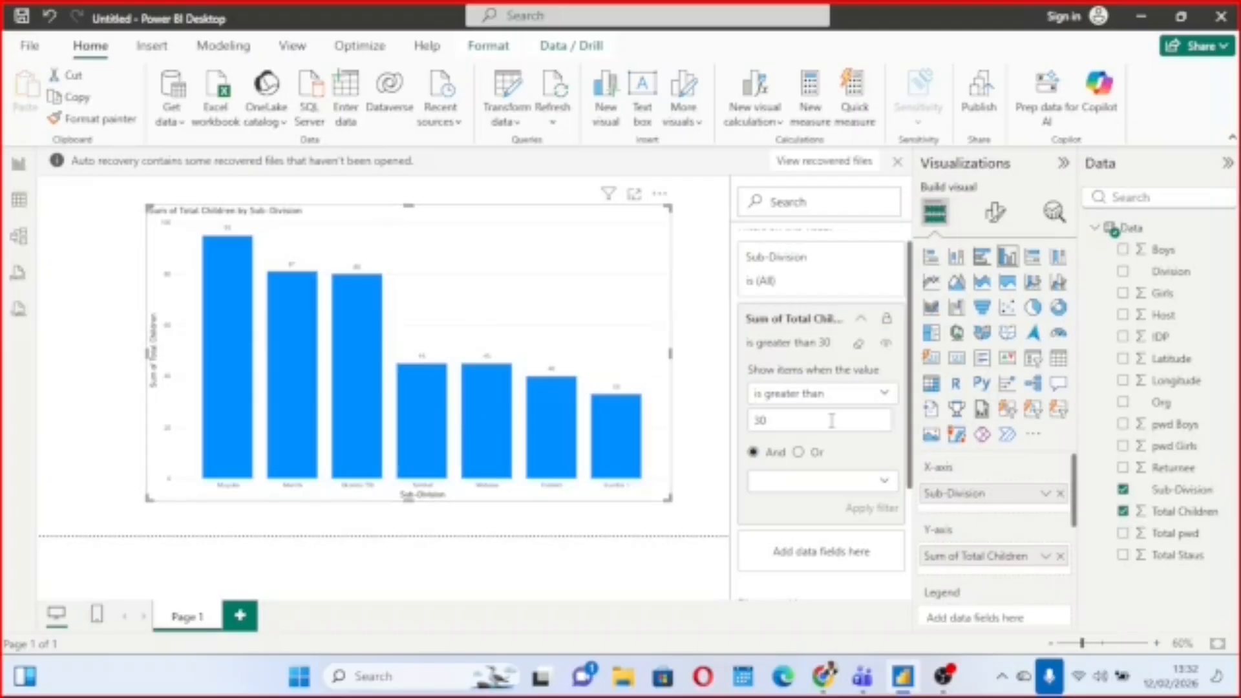
Add a second Sum of Total Children condition joined with Or, is less than 40, and apply the filter.
left_click(799, 453)
left_click(753, 453)
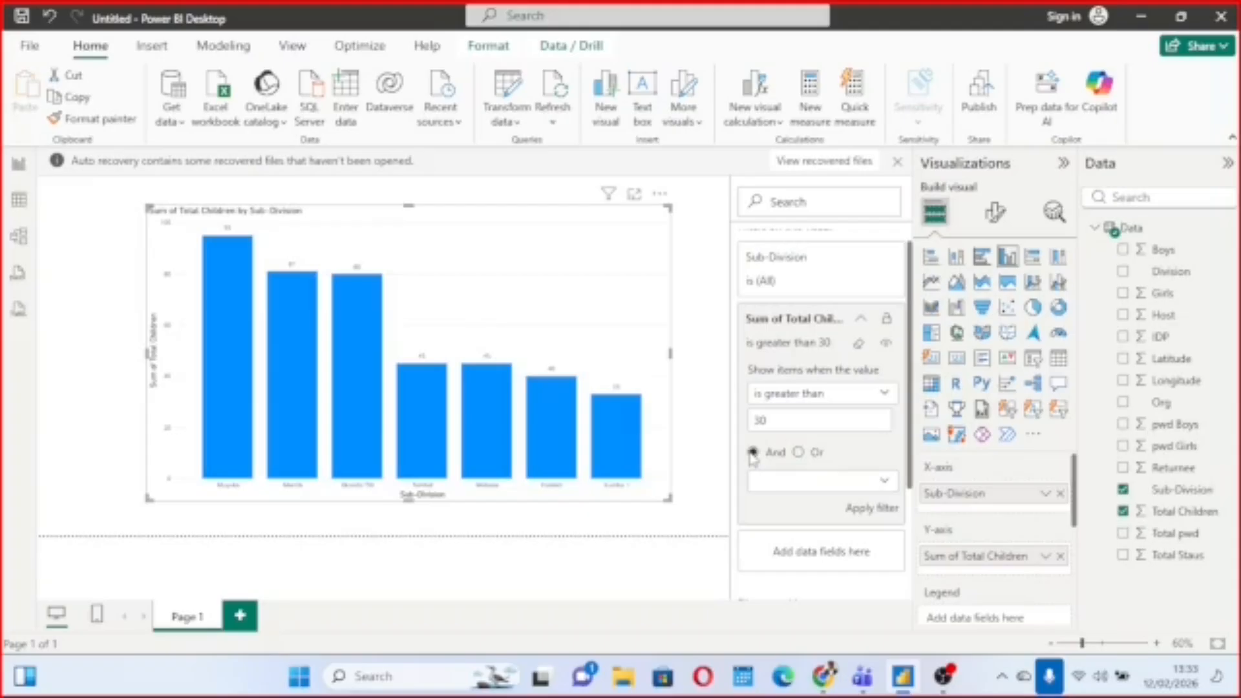
left_click(798, 453)
left_click(885, 486)
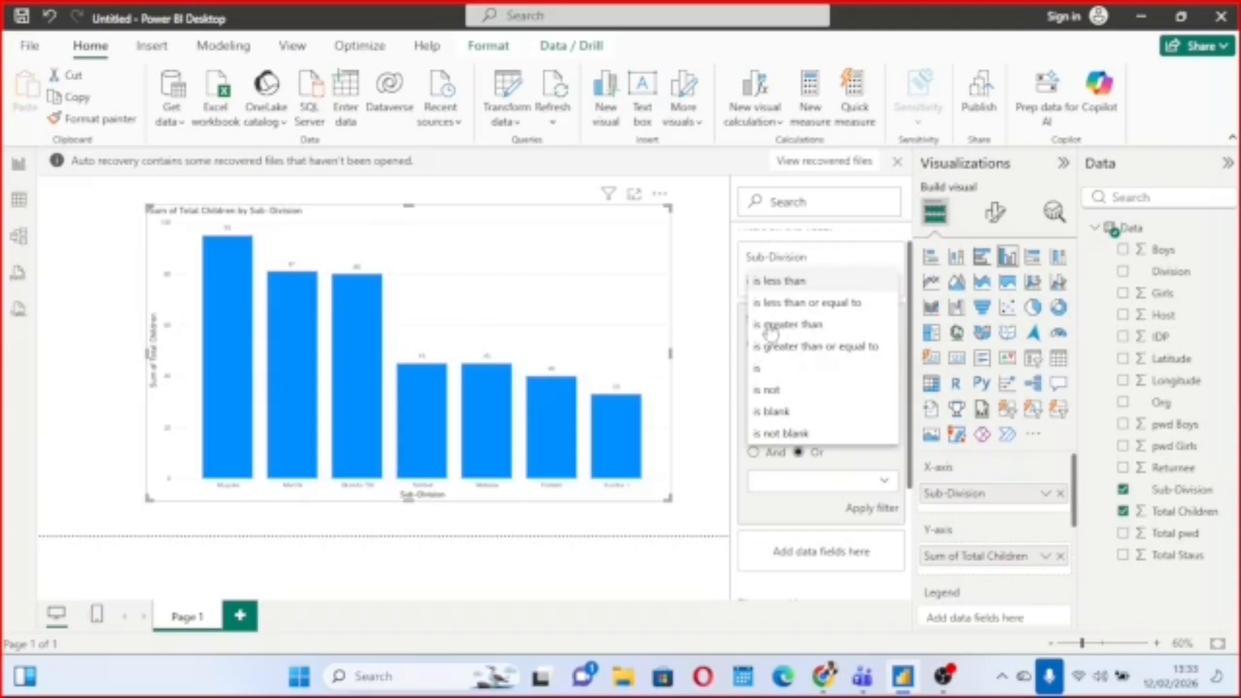
left_click(795, 283)
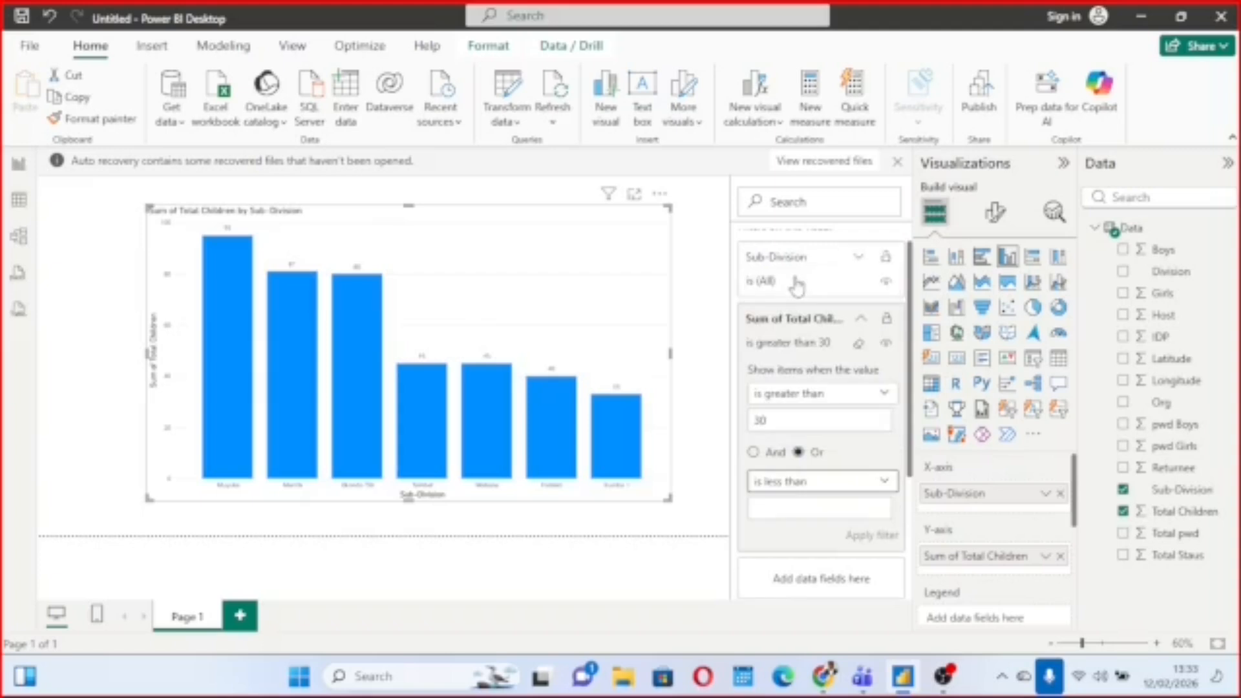
left_click(798, 505)
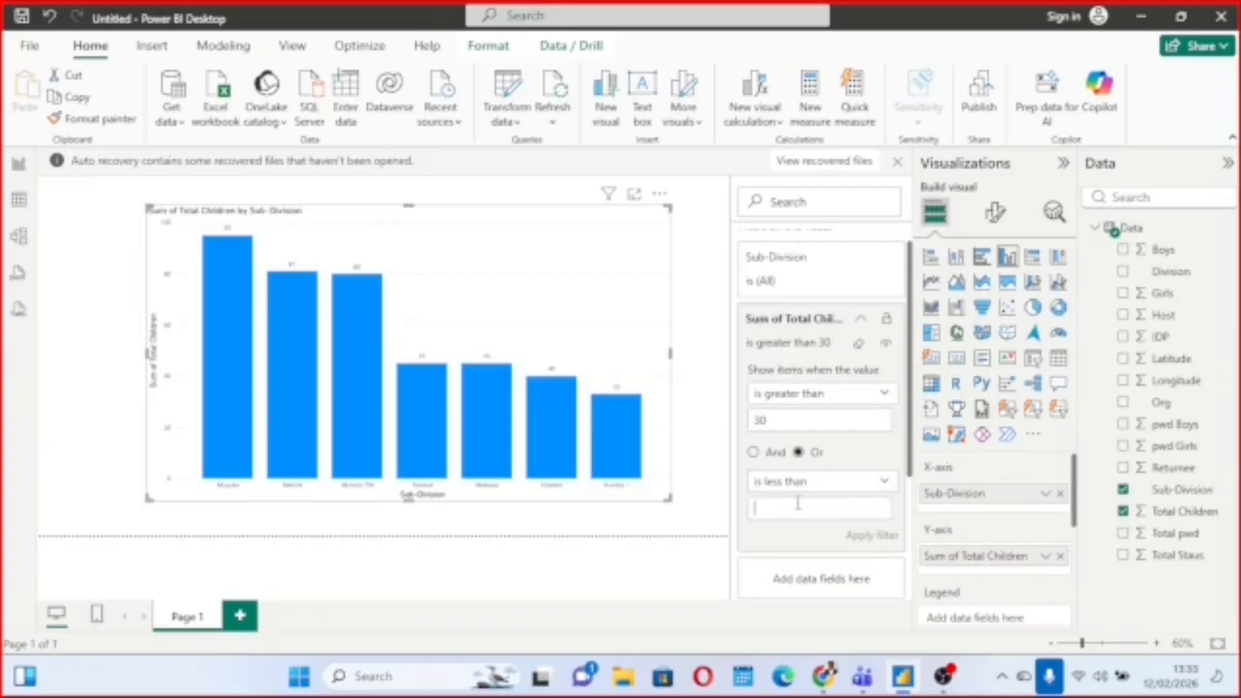
type("40")
left_click(891, 538)
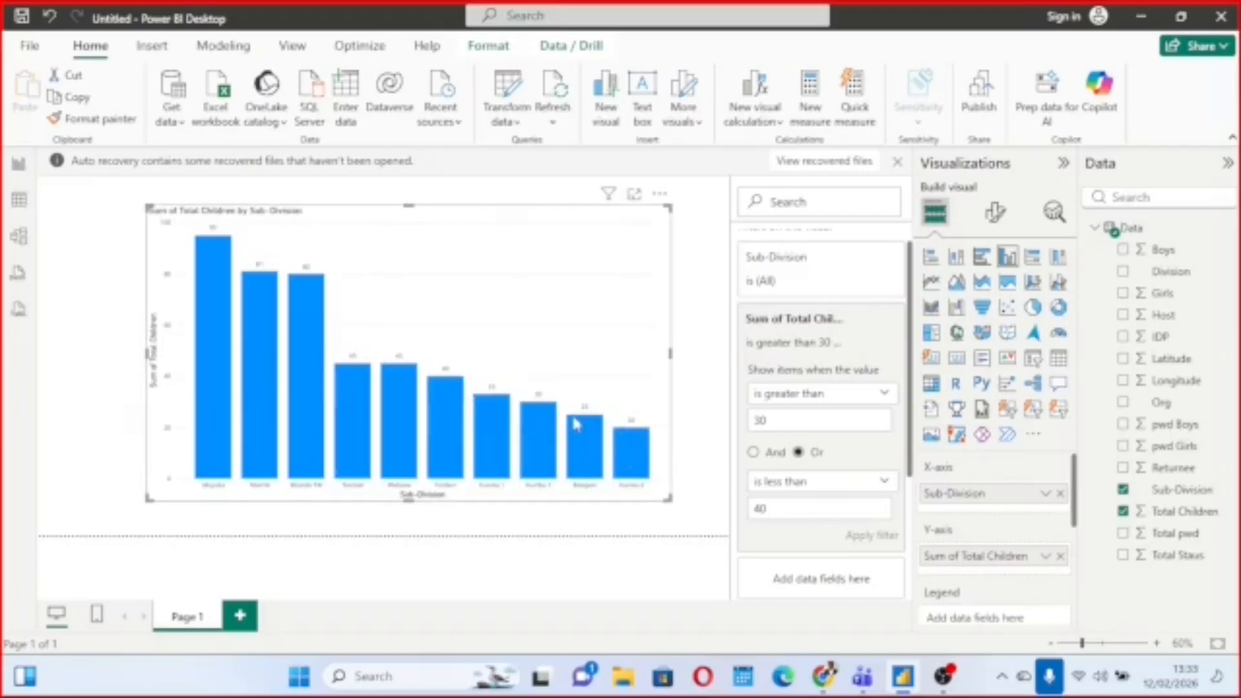
Set the second less-than condition's value to 20 and apply the Sum of Total Children filter.
key("BackSpace")
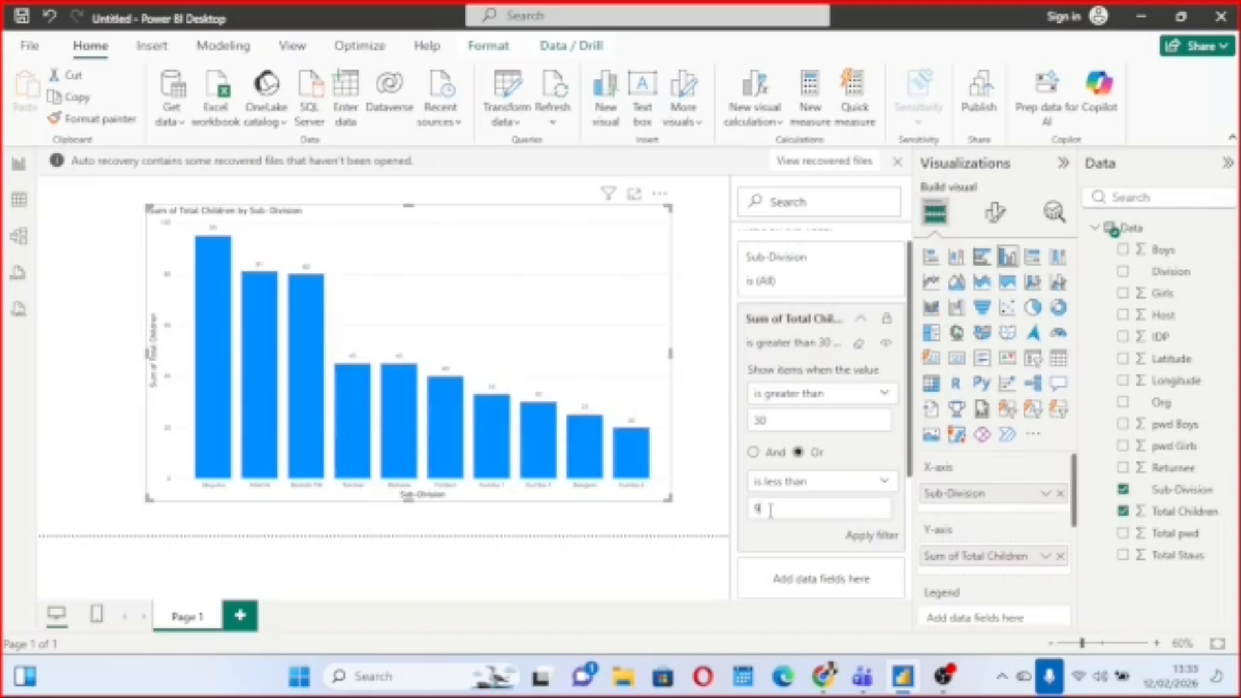
left_click(870, 537)
key("BackSpace")
left_click(871, 535)
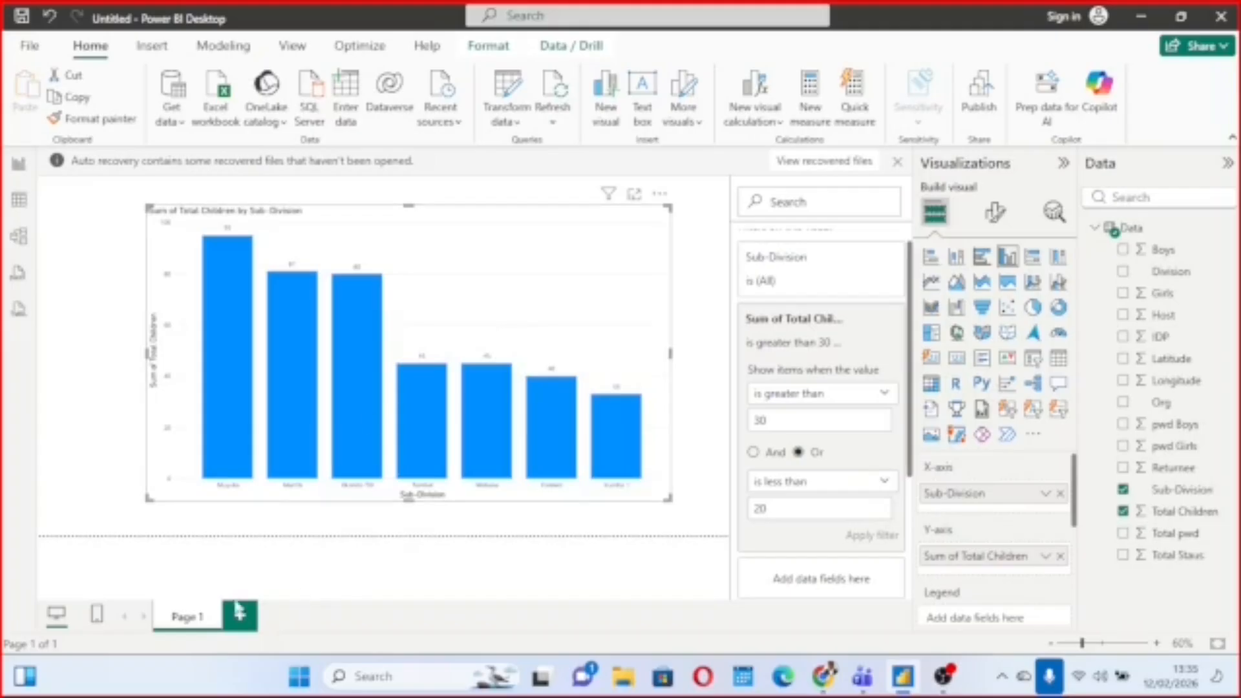
Rename Page 1 as Division and add a new report page.
double_click(200, 621)
key("BackSpace")
key("BackSpace")
key("BackSpace")
key("BackSpace")
key("BackSpace")
key("BackSpace")
key("Return")
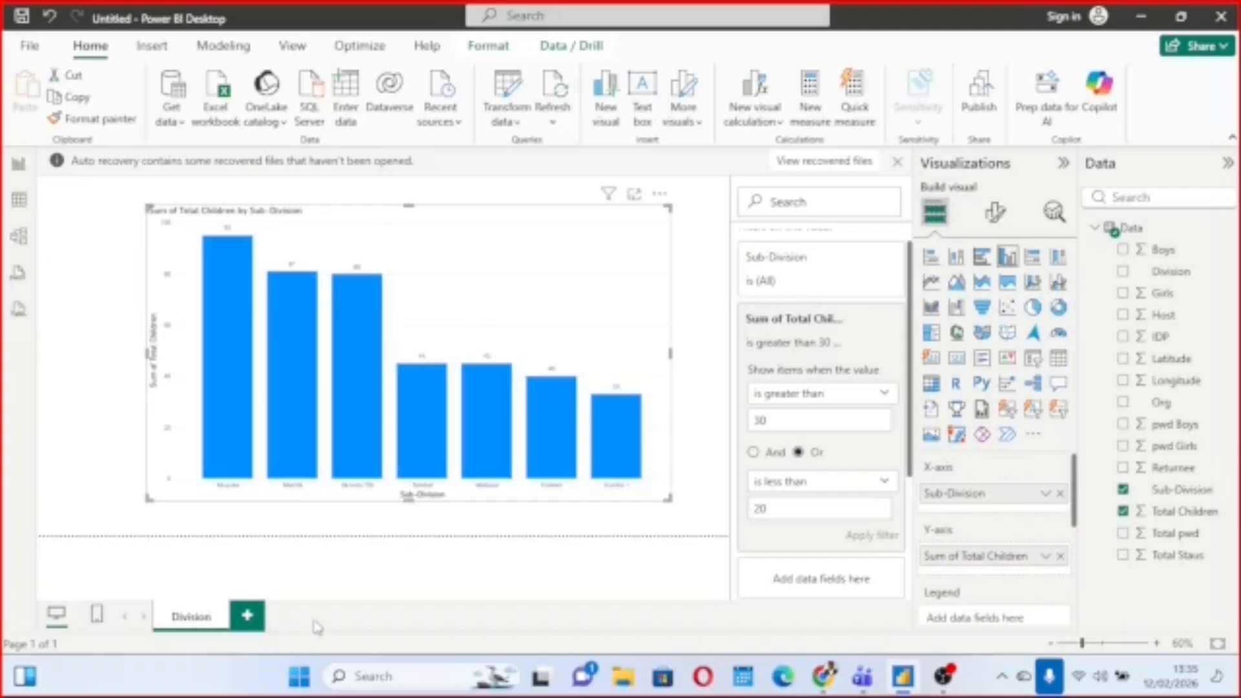
left_click(249, 620)
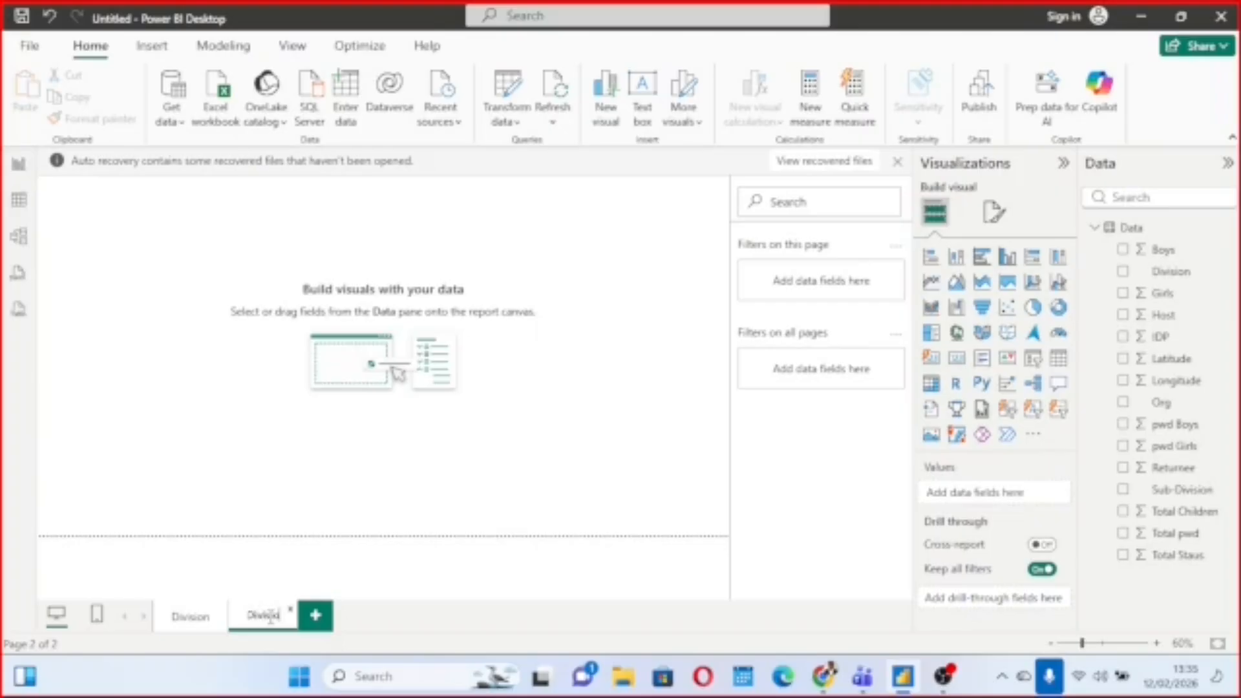
Name the new page Sub-Division and remove the sub-division chart from the Division page.
left_click(443, 531)
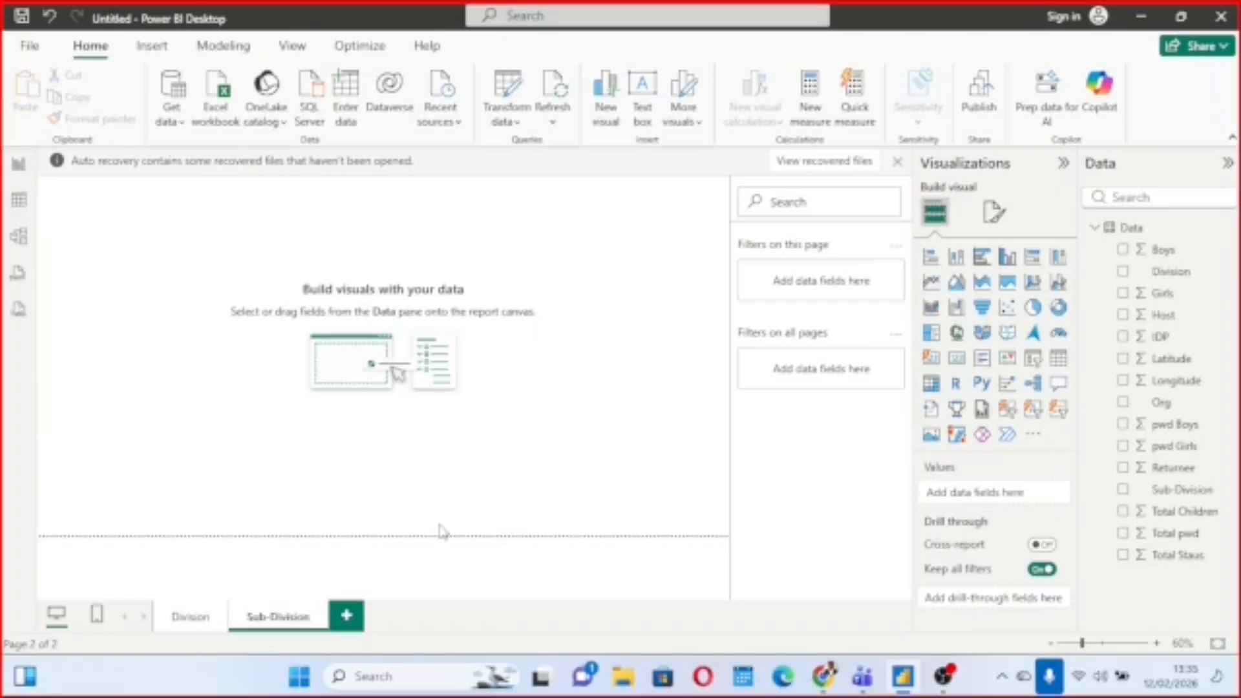
left_click(188, 621)
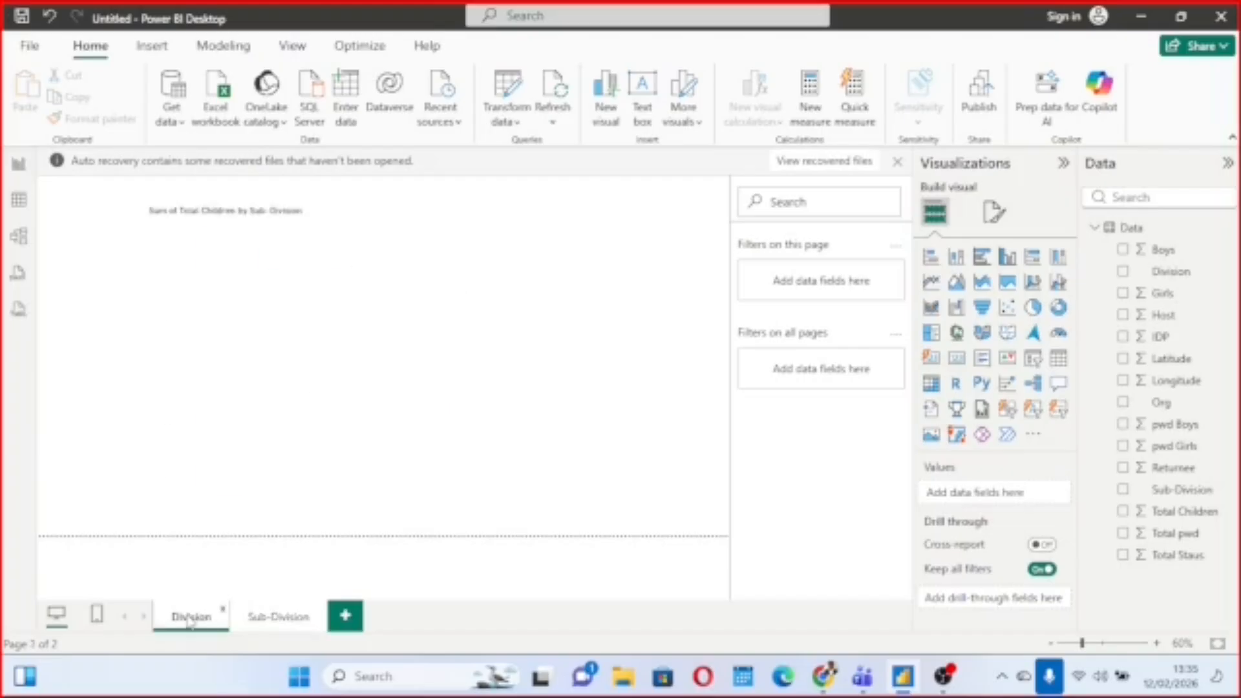
left_click(272, 621)
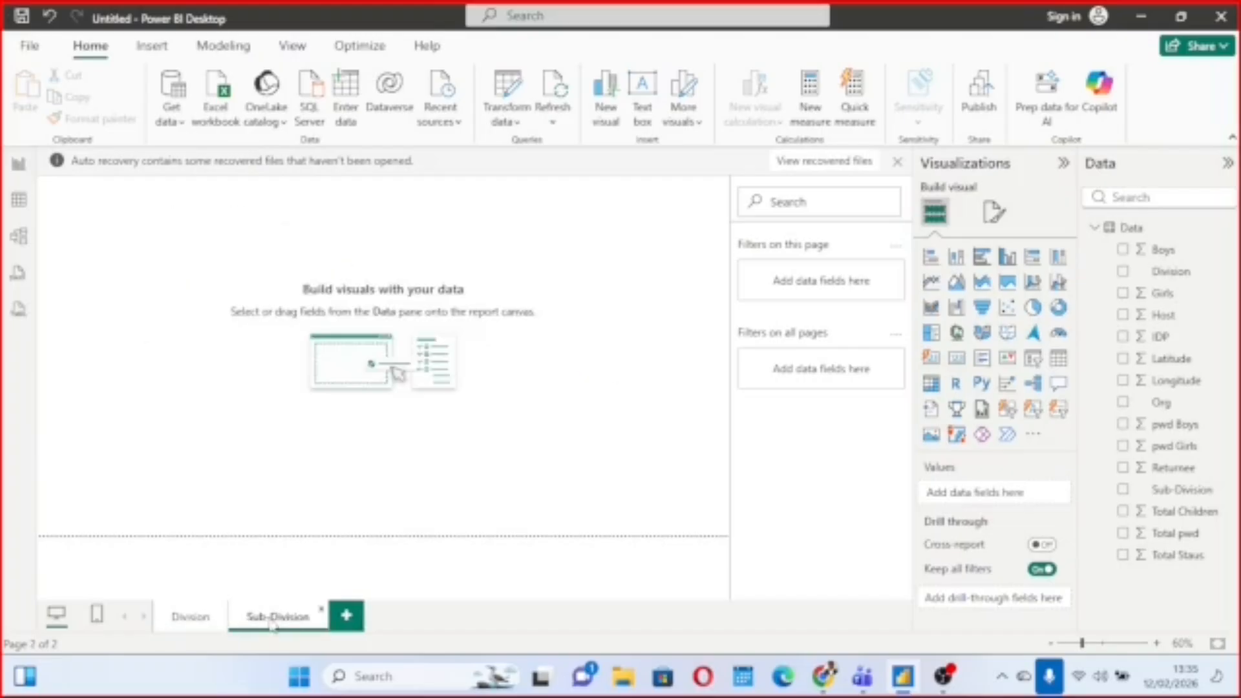
left_click(188, 621)
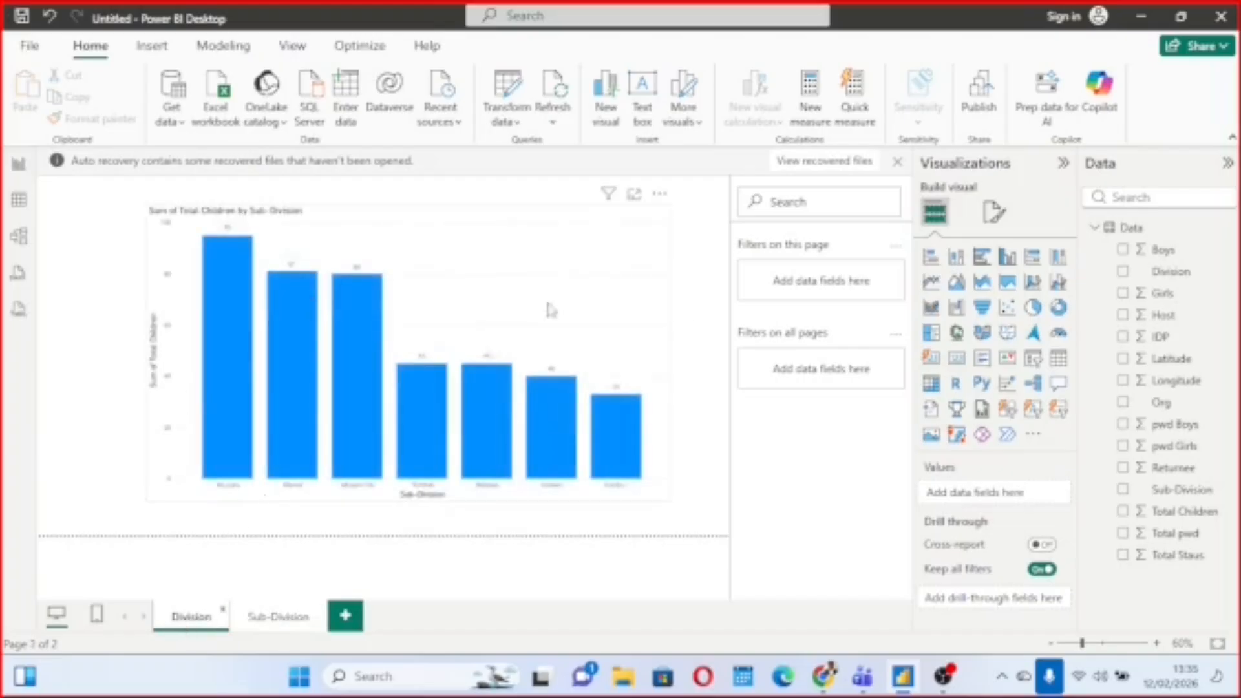
left_click(659, 195)
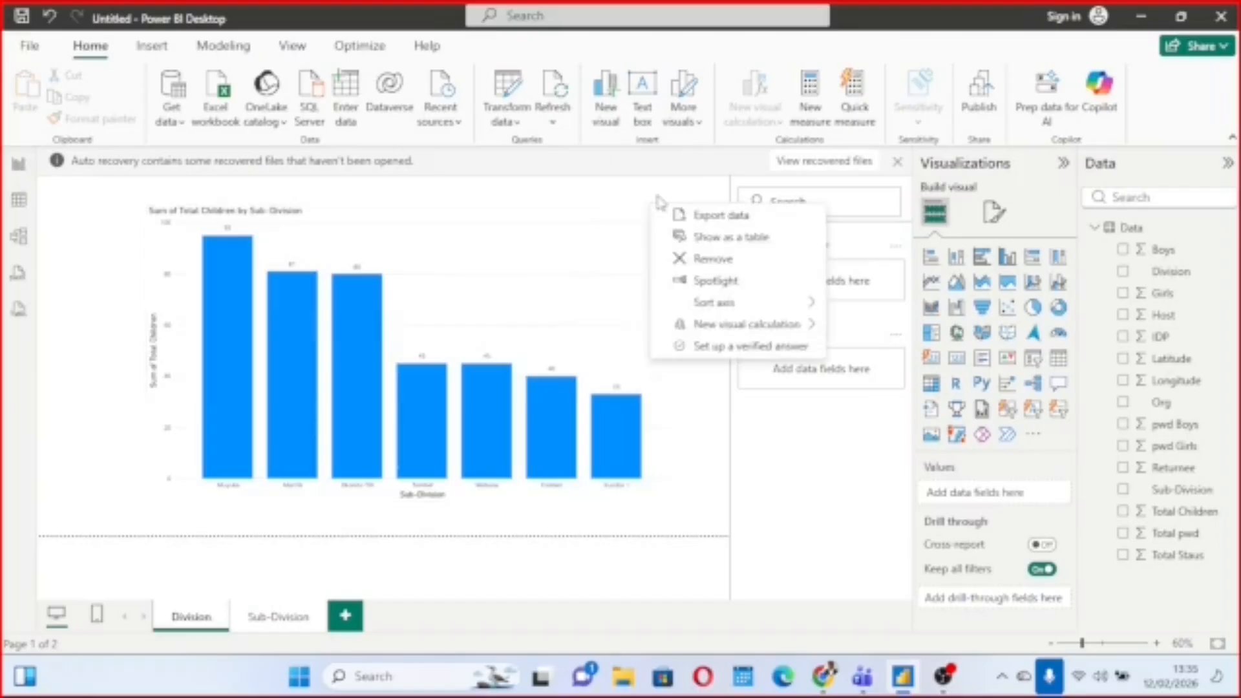
left_click(679, 258)
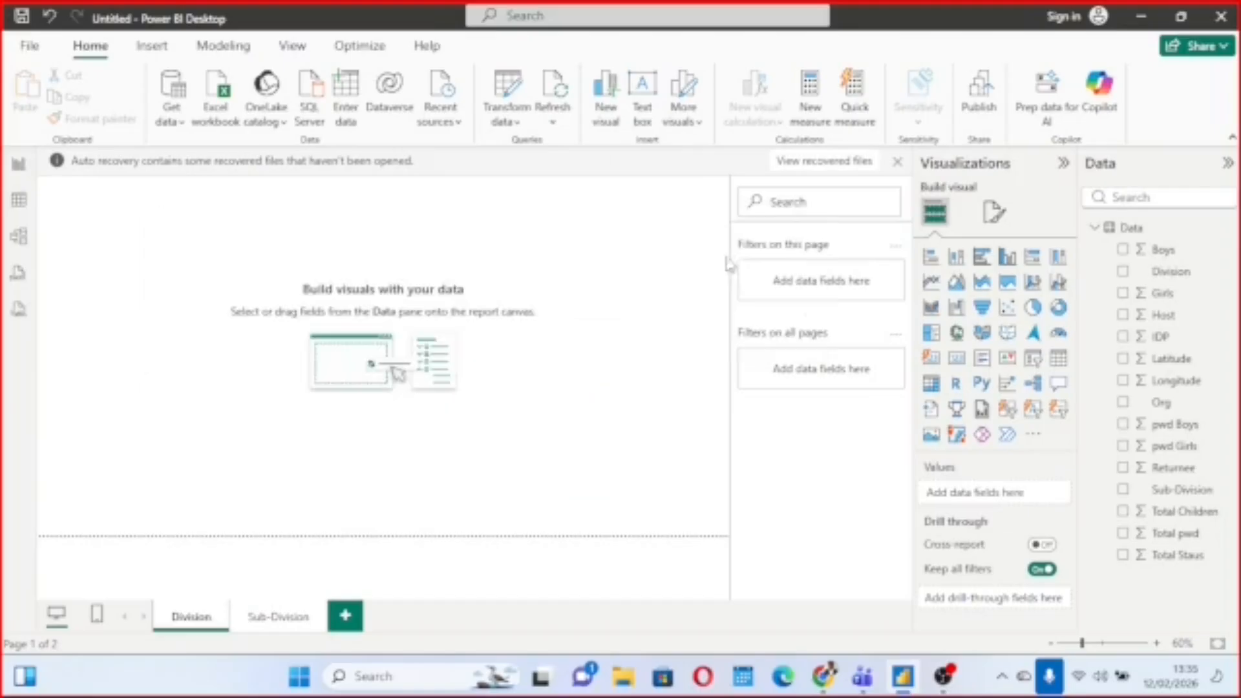
Build a clustered column chart of Total Children by Division on the Division page, enlarge it and position it on the canvas.
left_click(1124, 271)
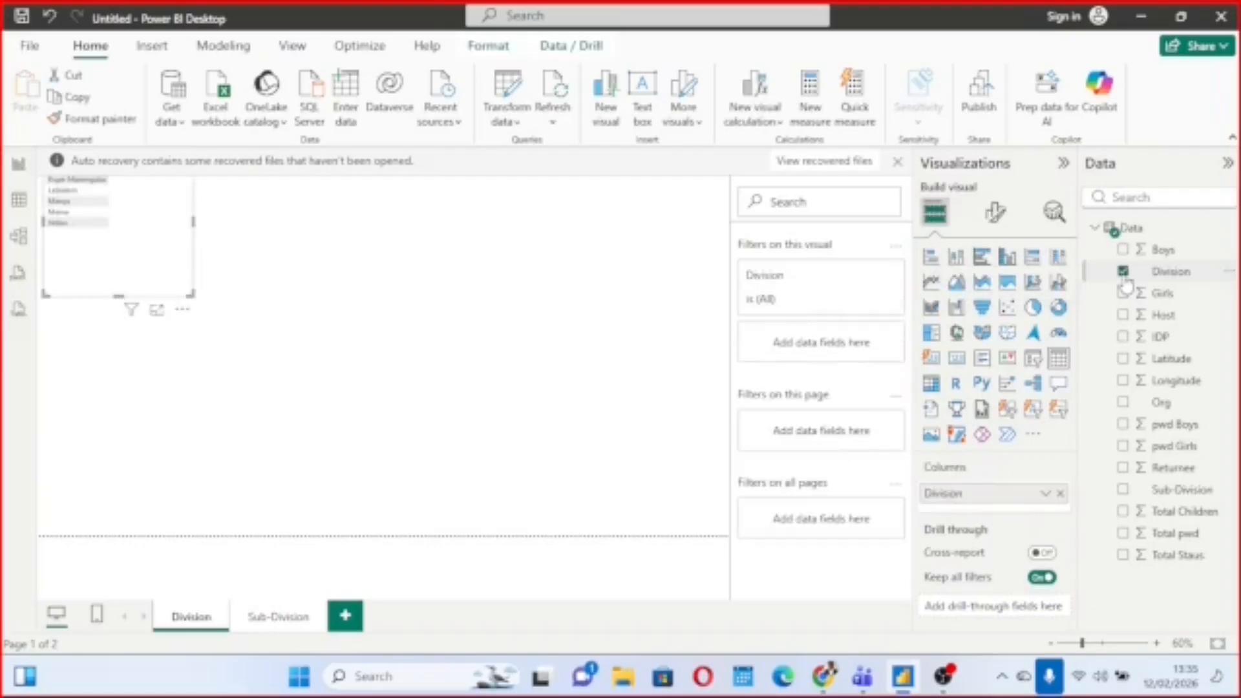
left_click(1123, 512)
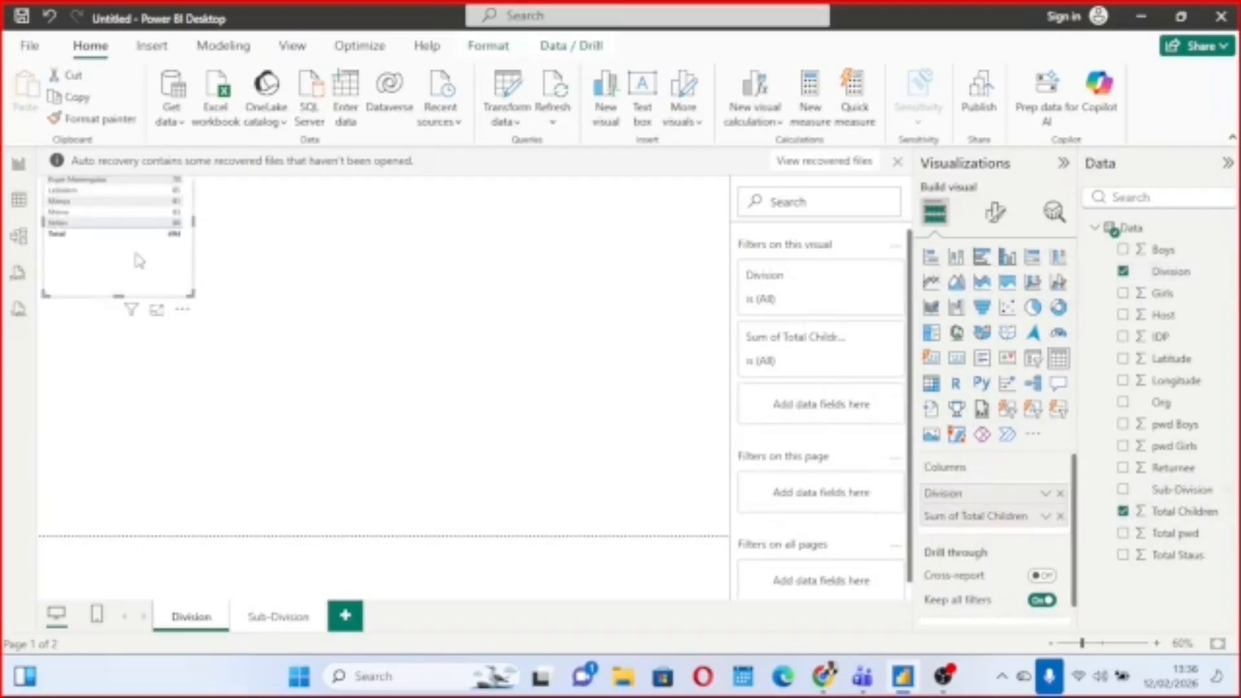
left_click_drag(139, 260, 353, 321)
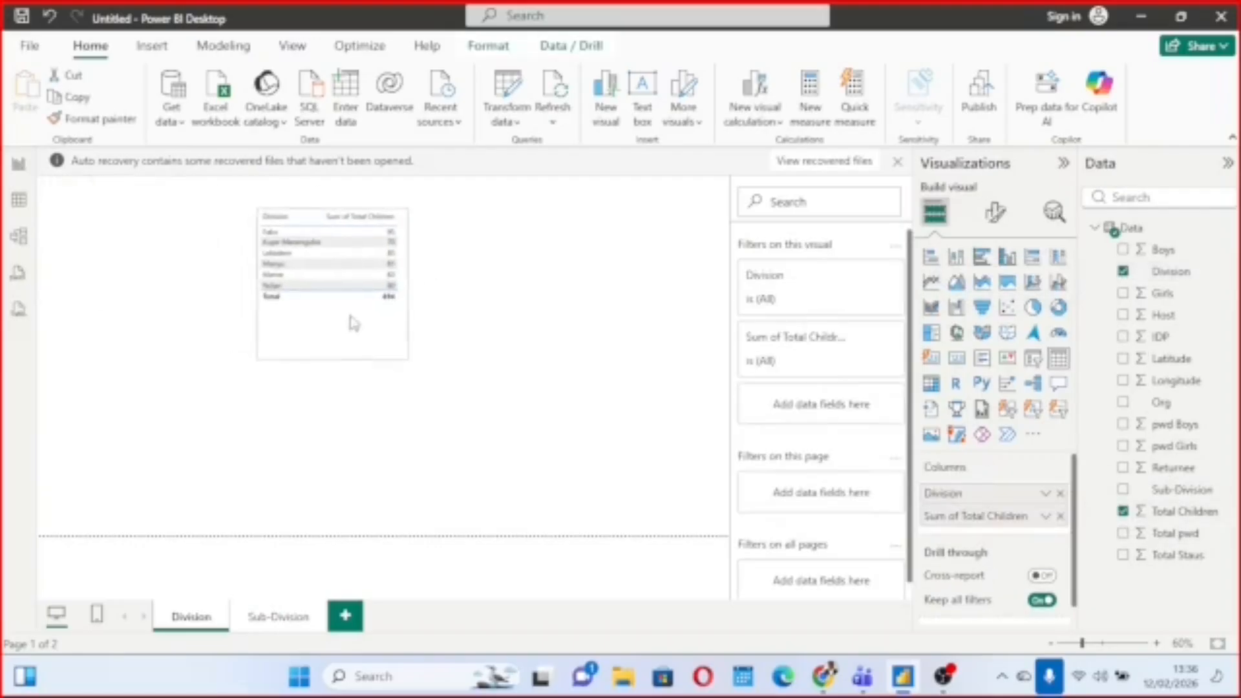
left_click(1009, 257)
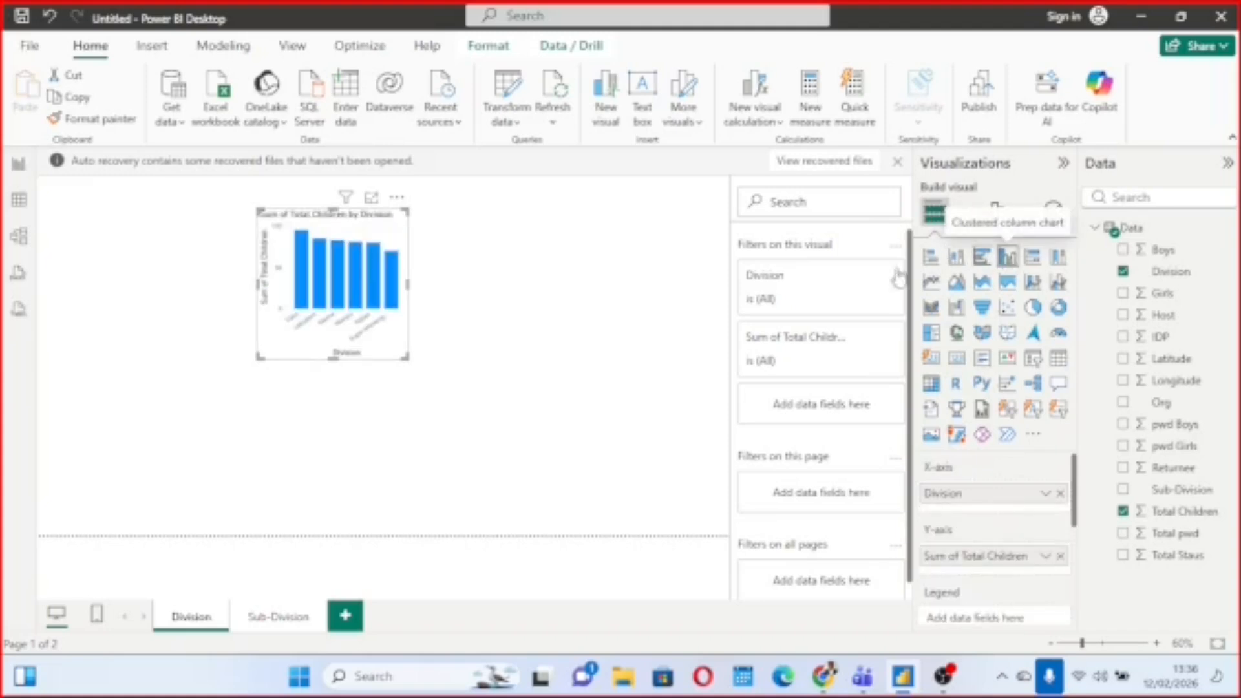
left_click_drag(406, 360, 632, 406)
left_click_drag(538, 246, 426, 263)
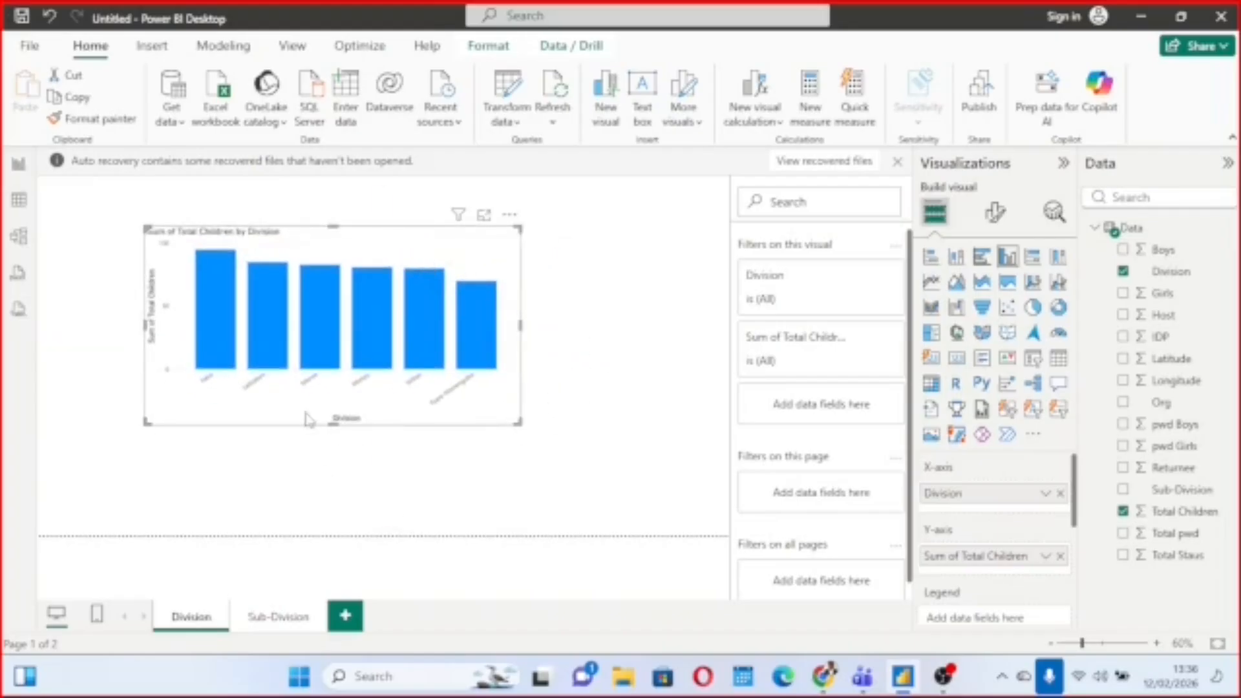
Turn on data labels for the division column chart and enlarge the chart further.
left_click(996, 214)
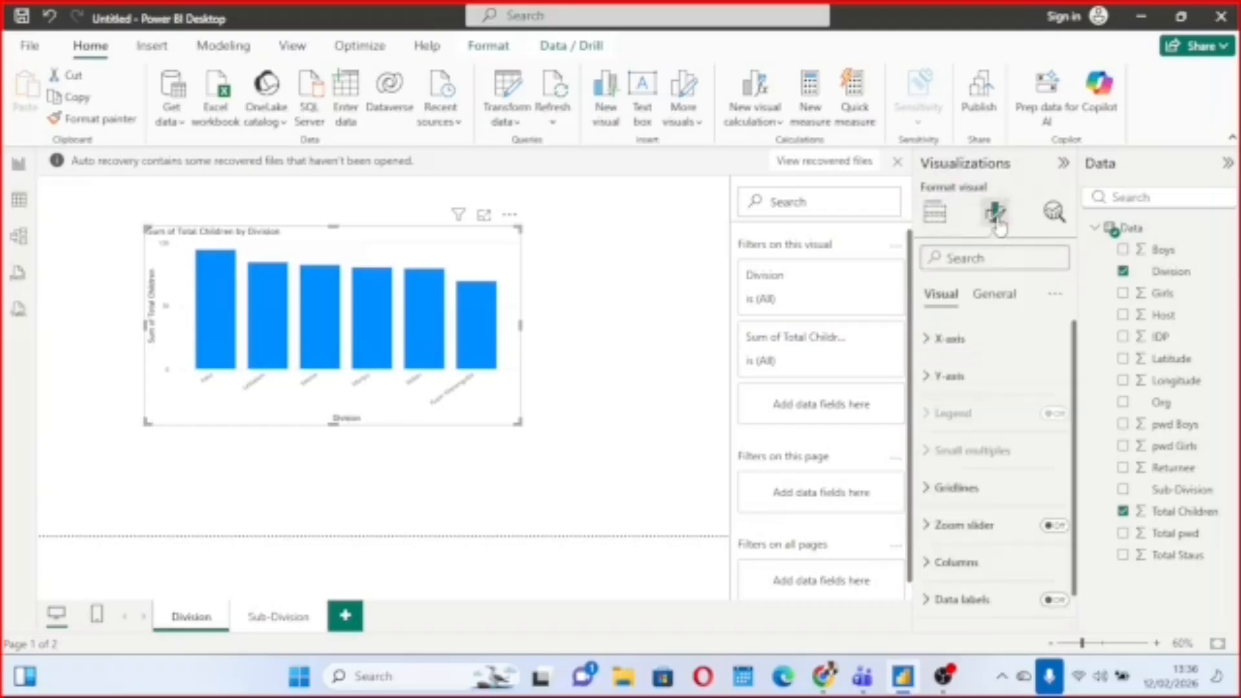
left_click(1050, 600)
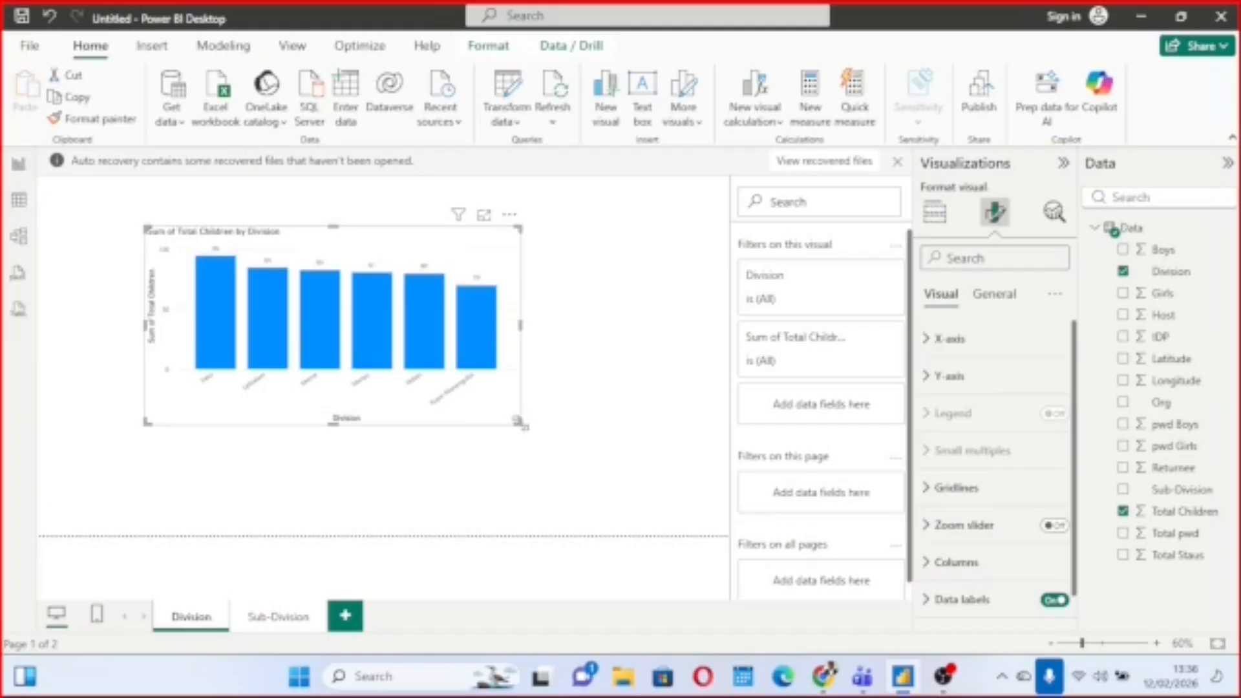
left_click_drag(518, 422, 595, 448)
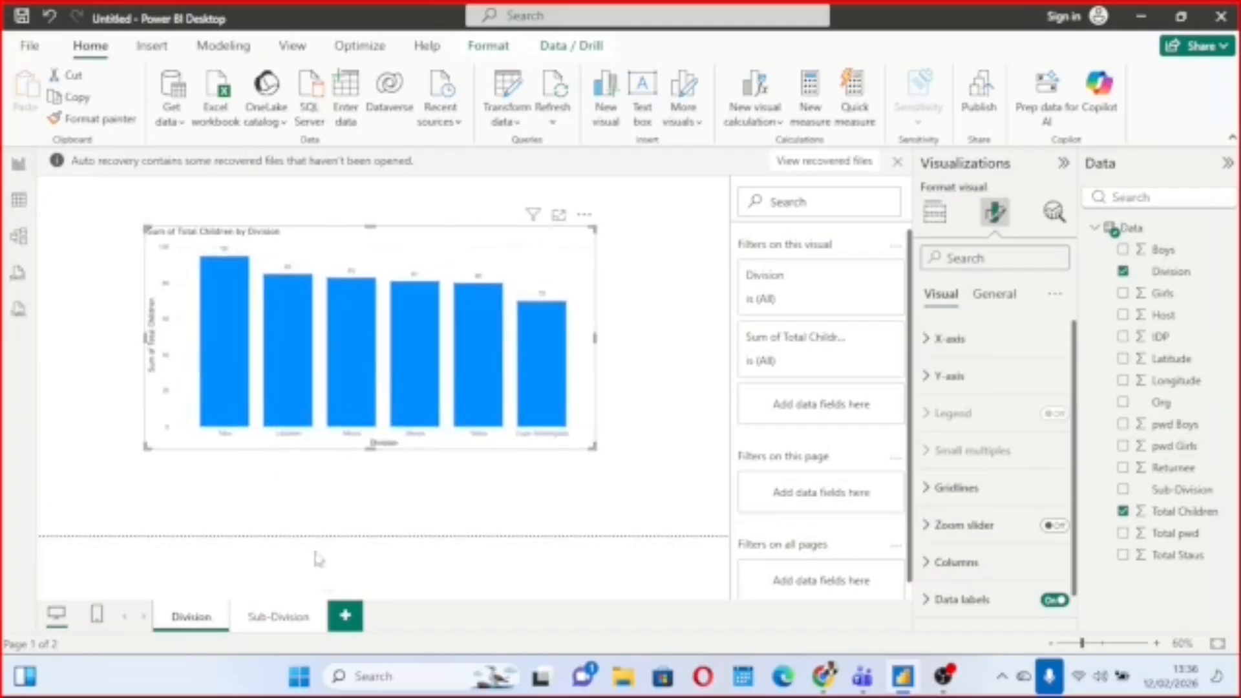
On the Sub-Division page, build a stacked column chart of Total Children by Sub-Division, enlarge it and position it on the canvas.
left_click(278, 618)
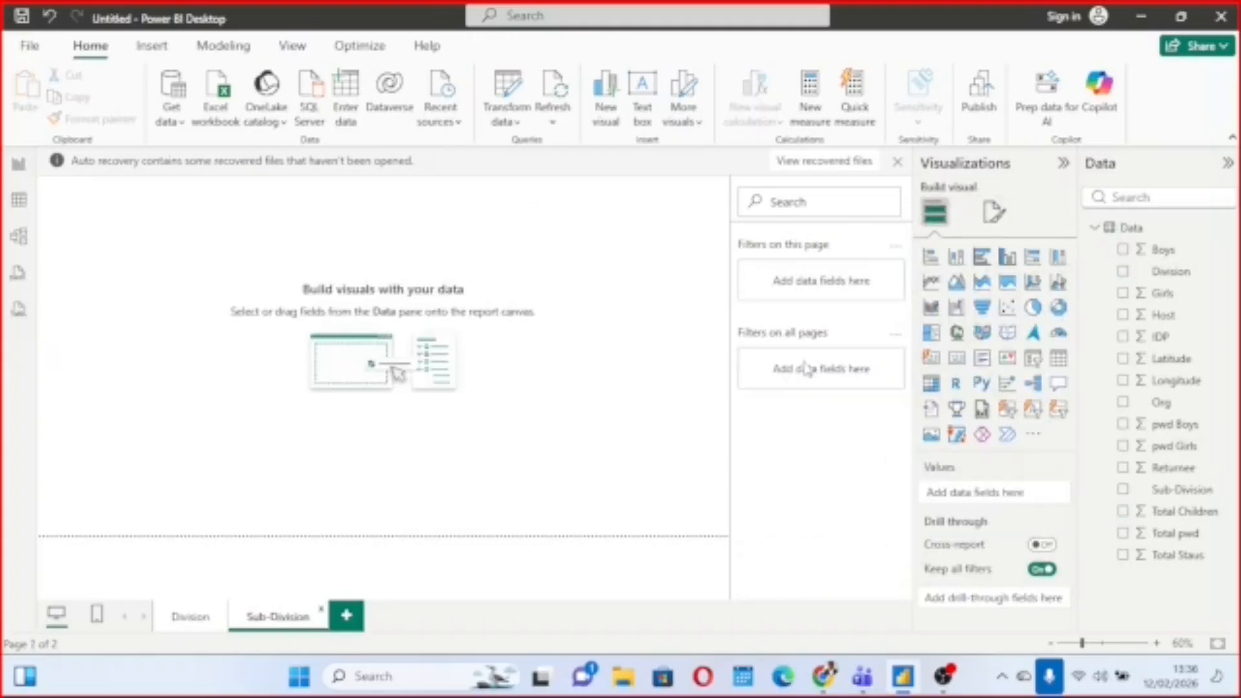
left_click(1125, 491)
left_click_drag(152, 260, 450, 369)
left_click(1125, 512)
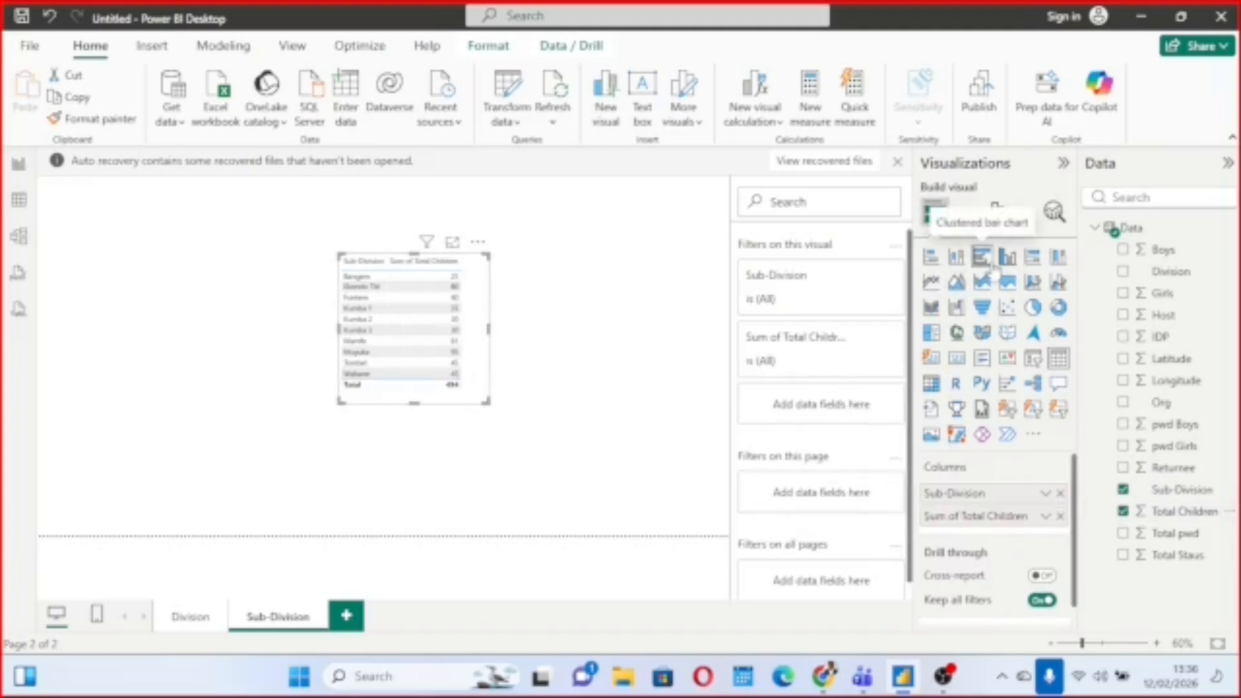
left_click(959, 266)
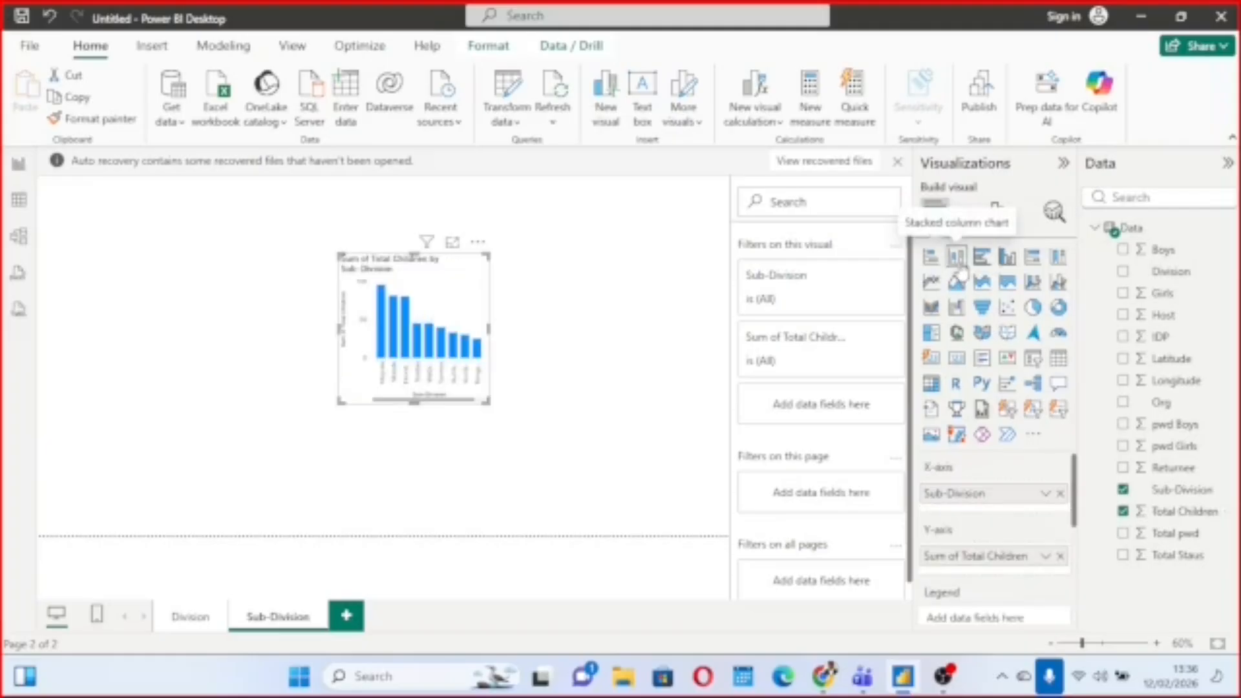
left_click_drag(491, 407, 728, 485)
left_click_drag(593, 291, 423, 261)
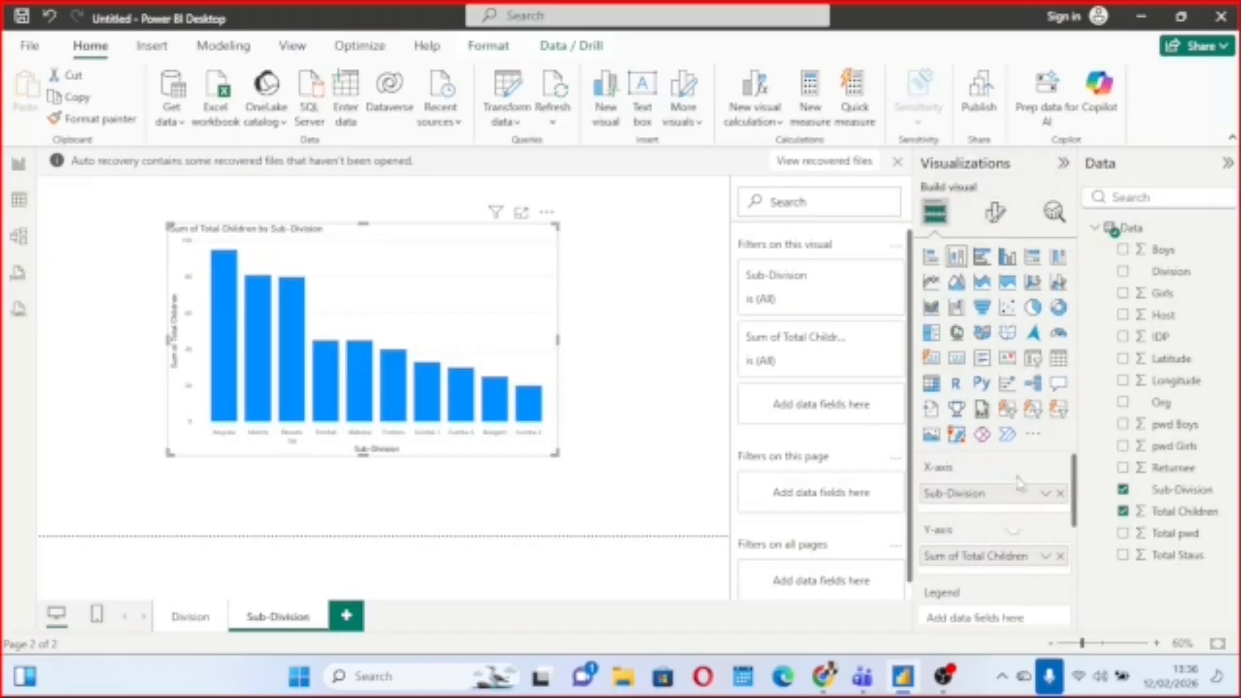
Turn on data labels for the sub-division column chart and enlarge the chart slightly.
left_click(996, 215)
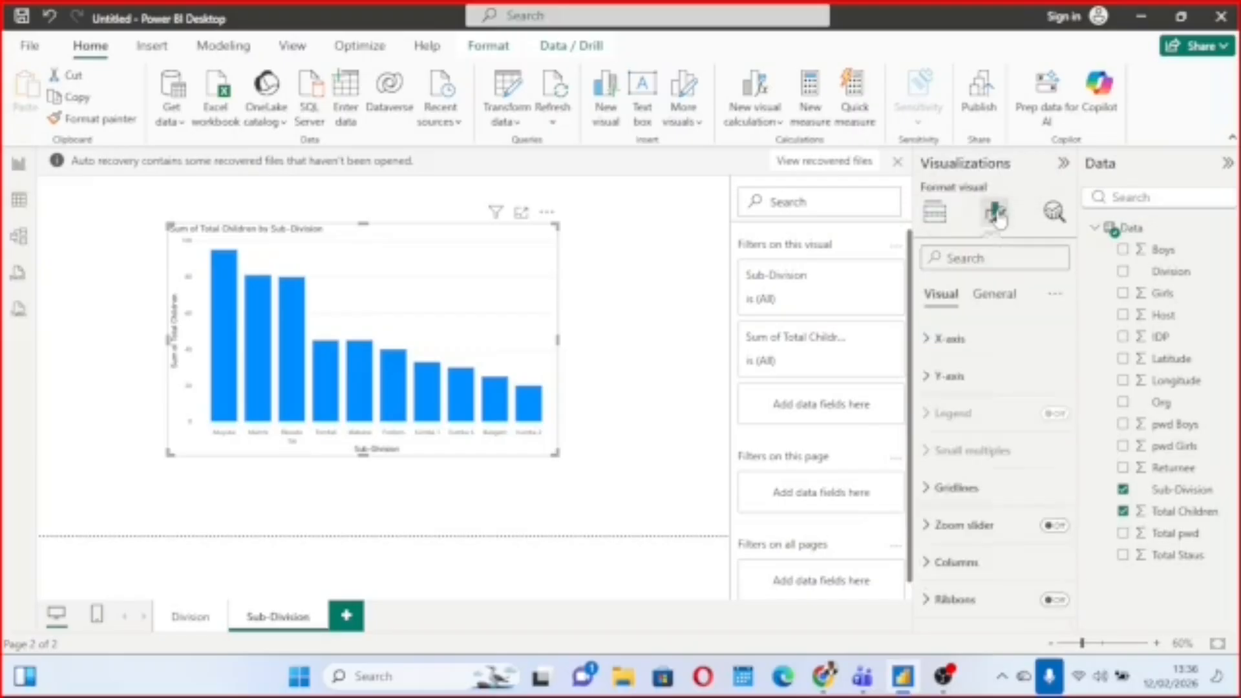
scroll(1015, 569, "down", 3)
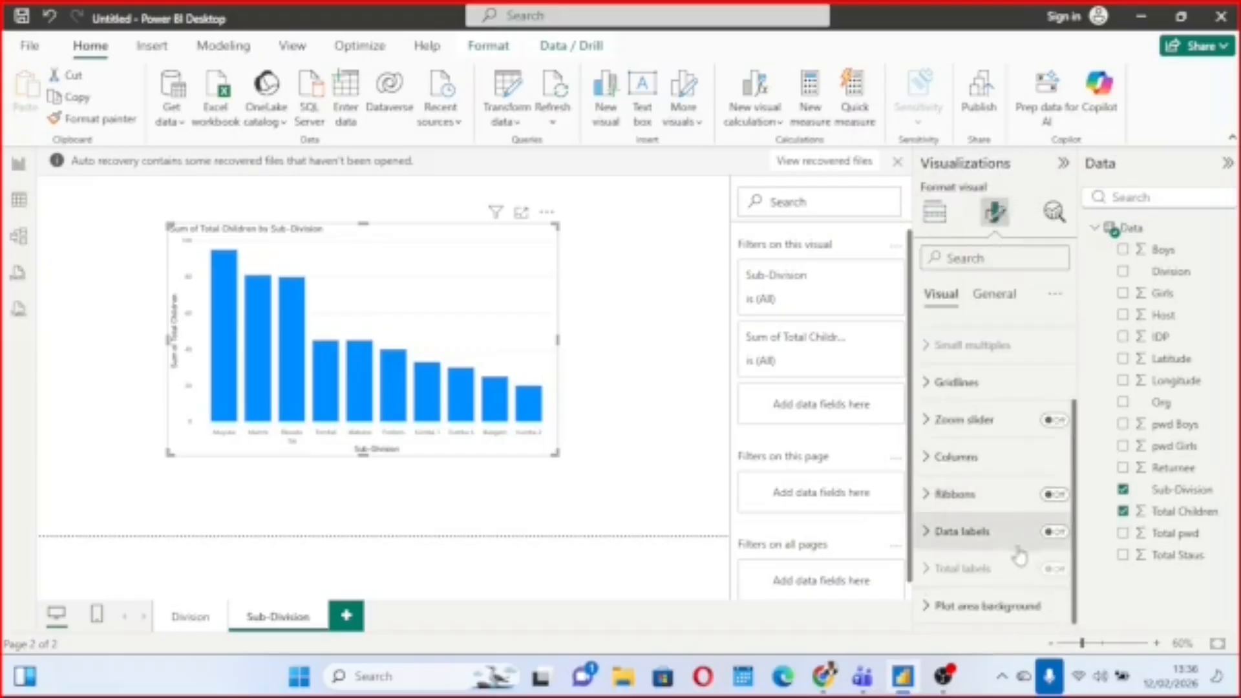
left_click(1054, 534)
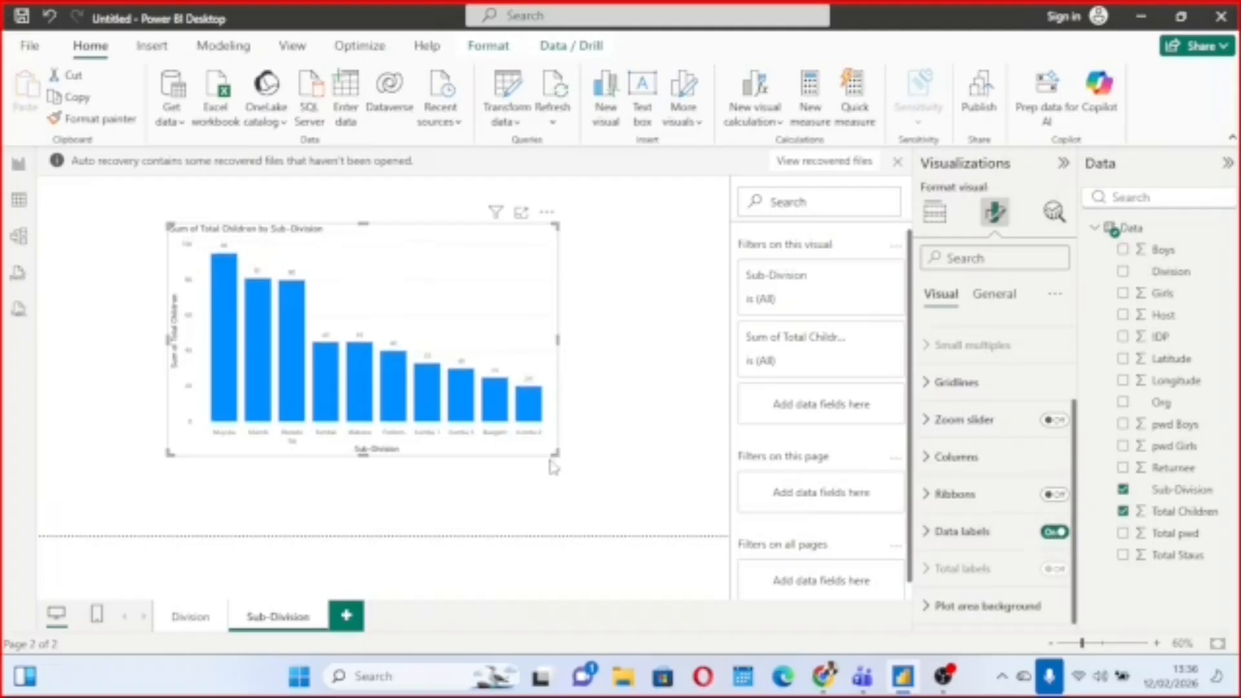
left_click_drag(555, 454, 602, 479)
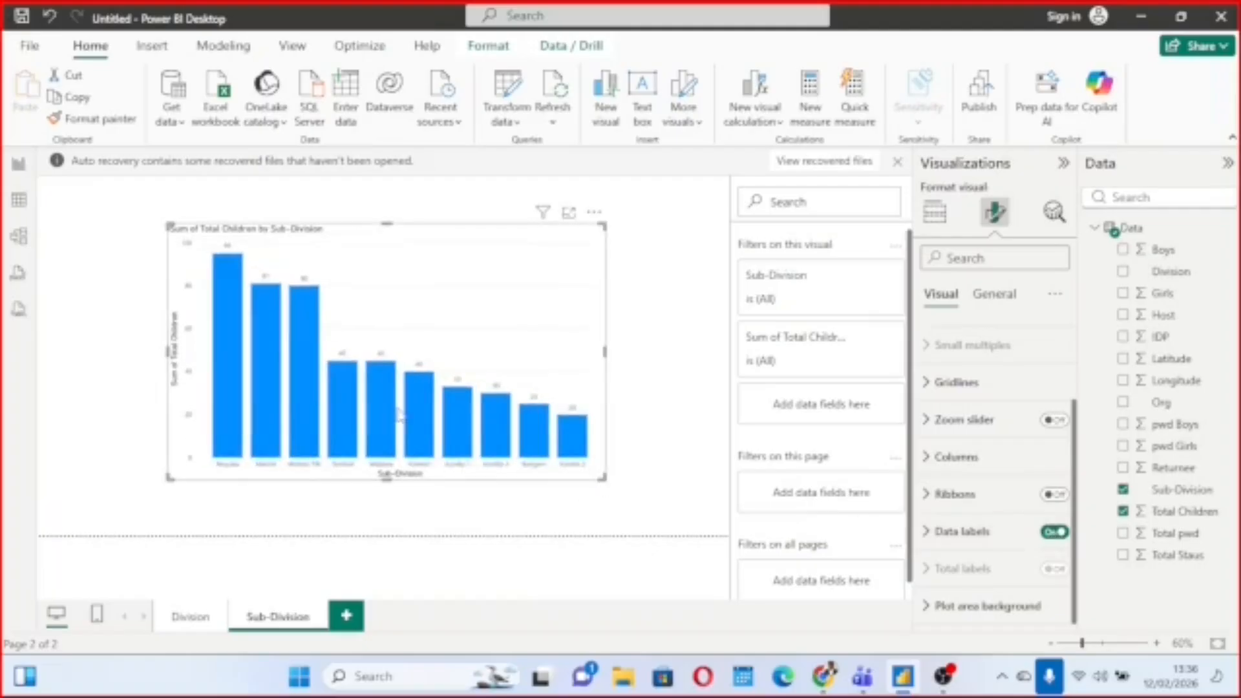
Review the charts on both pages and expand the Sub-Division filter of the sub-division chart.
left_click(191, 618)
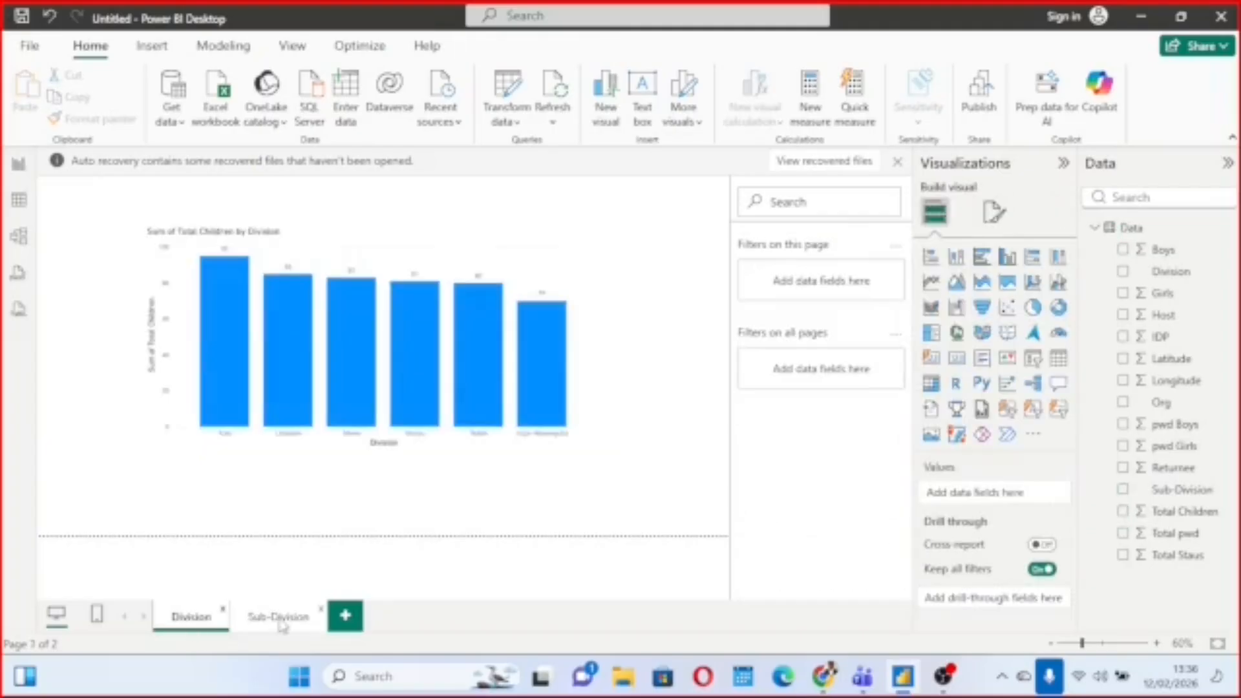
left_click(279, 622)
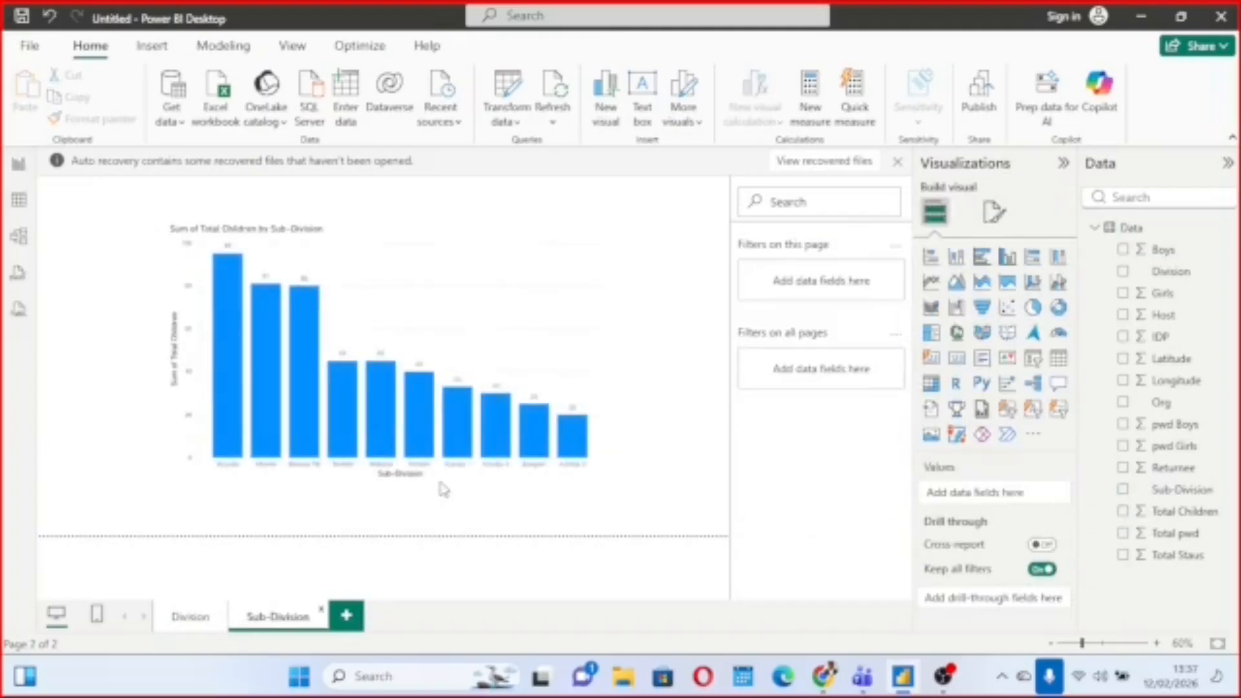
left_click(445, 348)
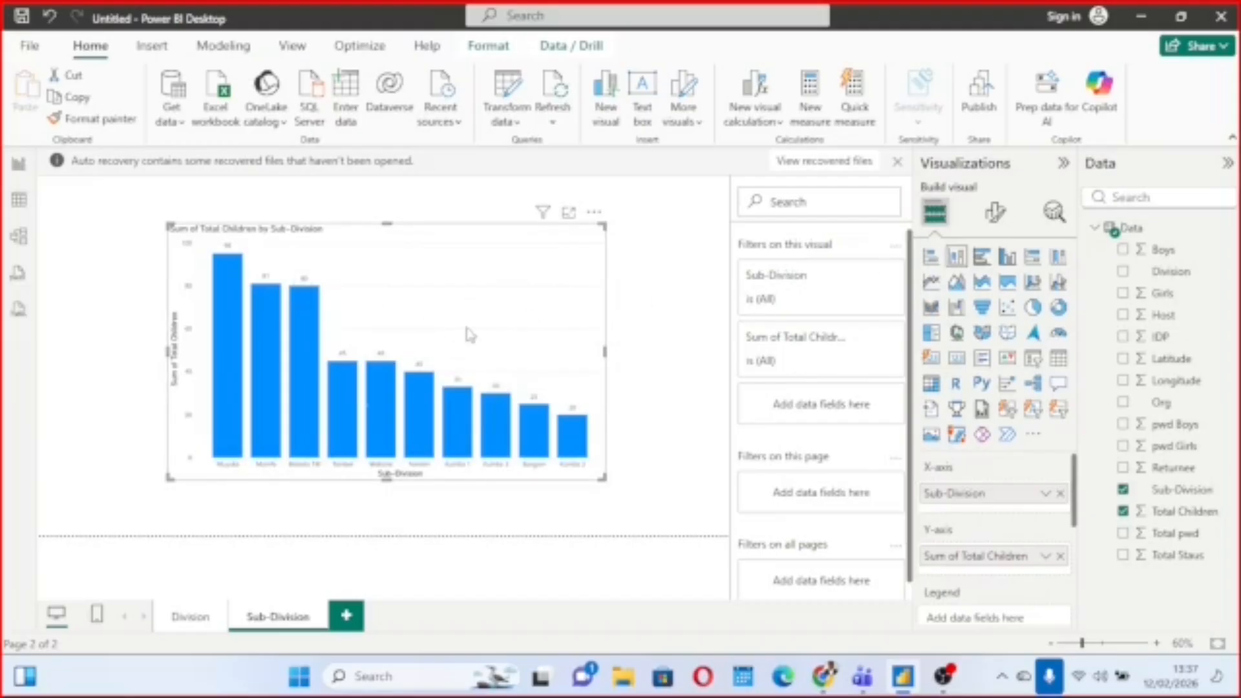
left_click(858, 278)
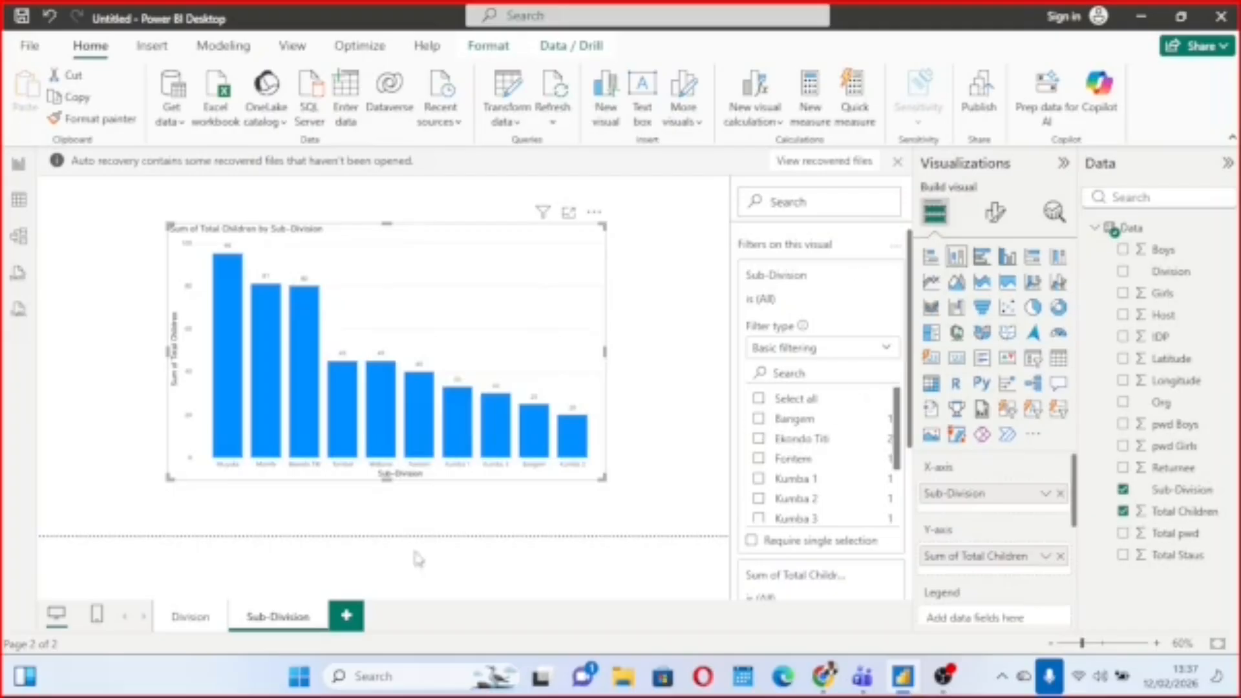
On the Division page, filter the column chart with basic filtering to the divisions Fako and Kupe-Manenguba.
left_click(191, 617)
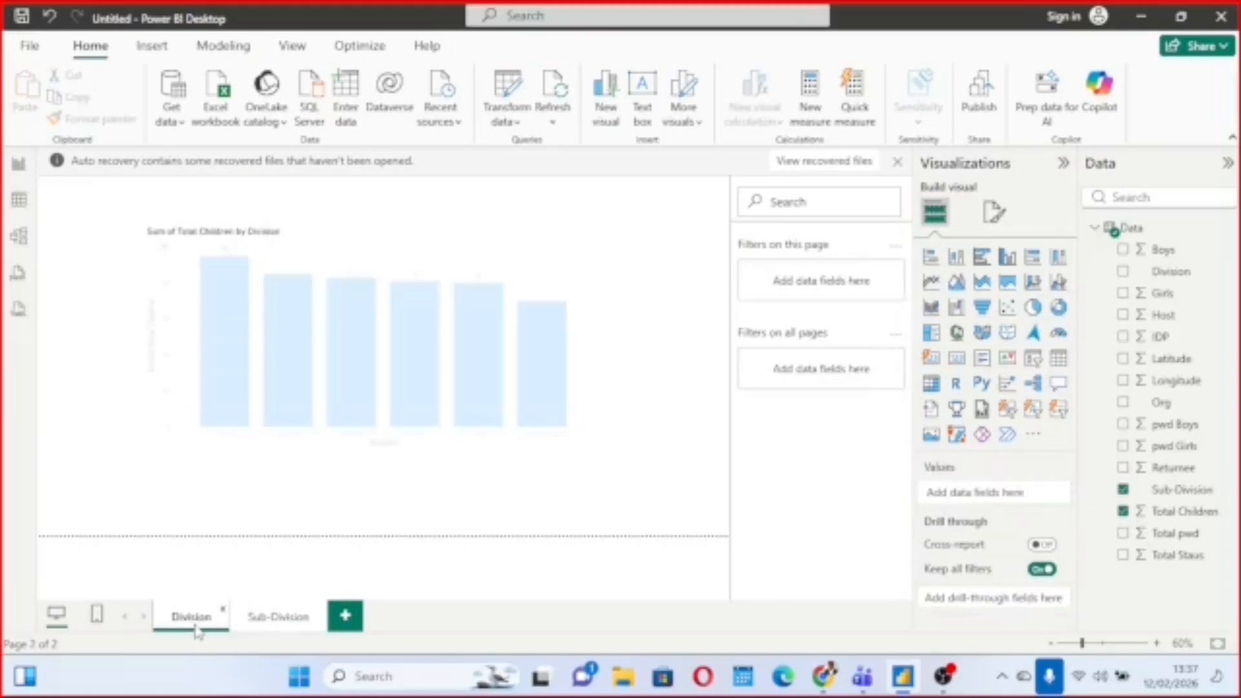
left_click(542, 291)
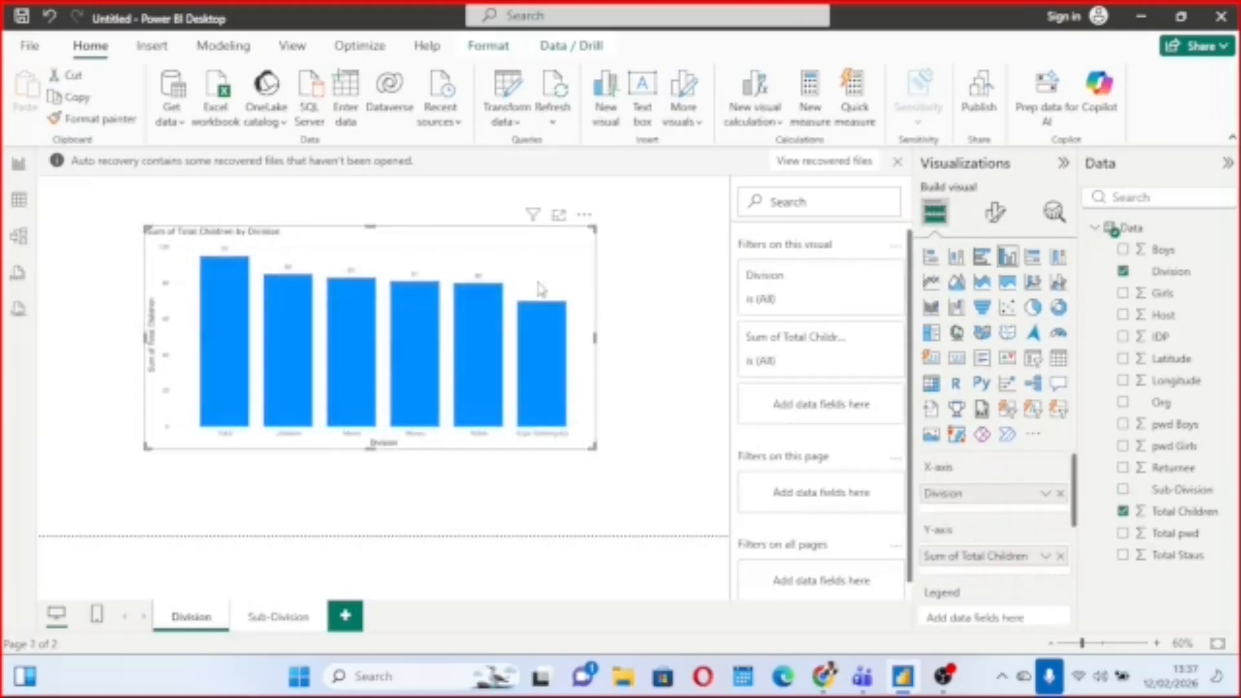
left_click(862, 280)
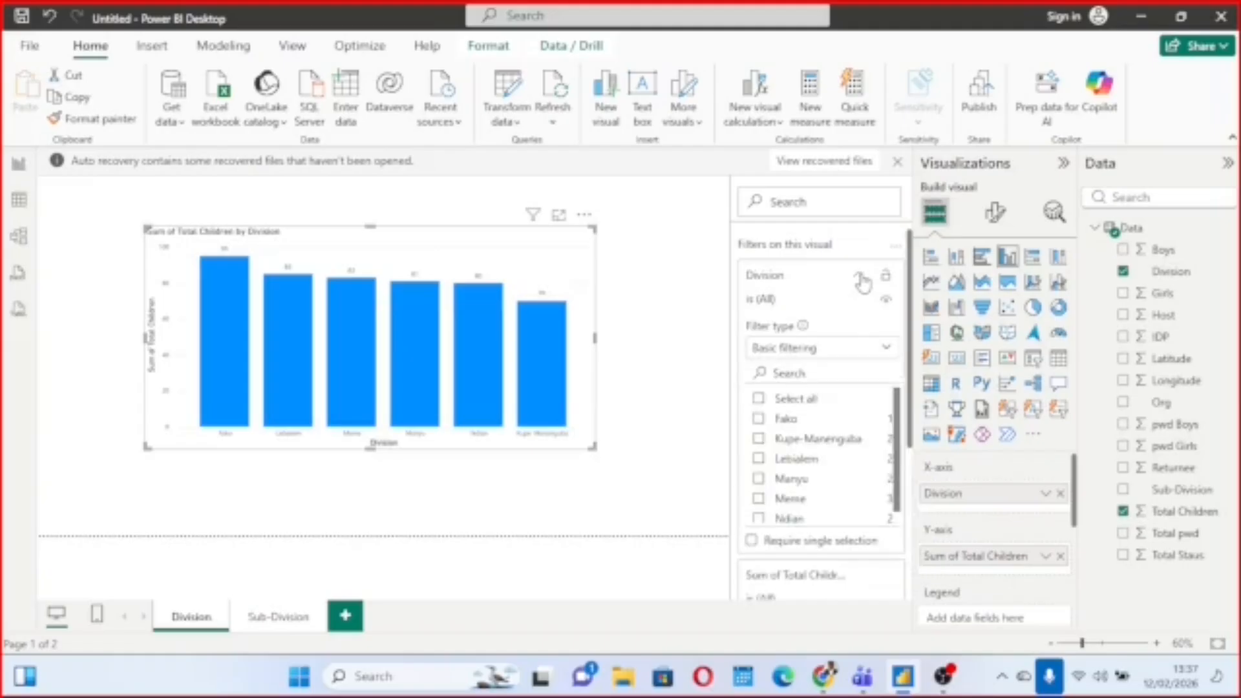
left_click(759, 419)
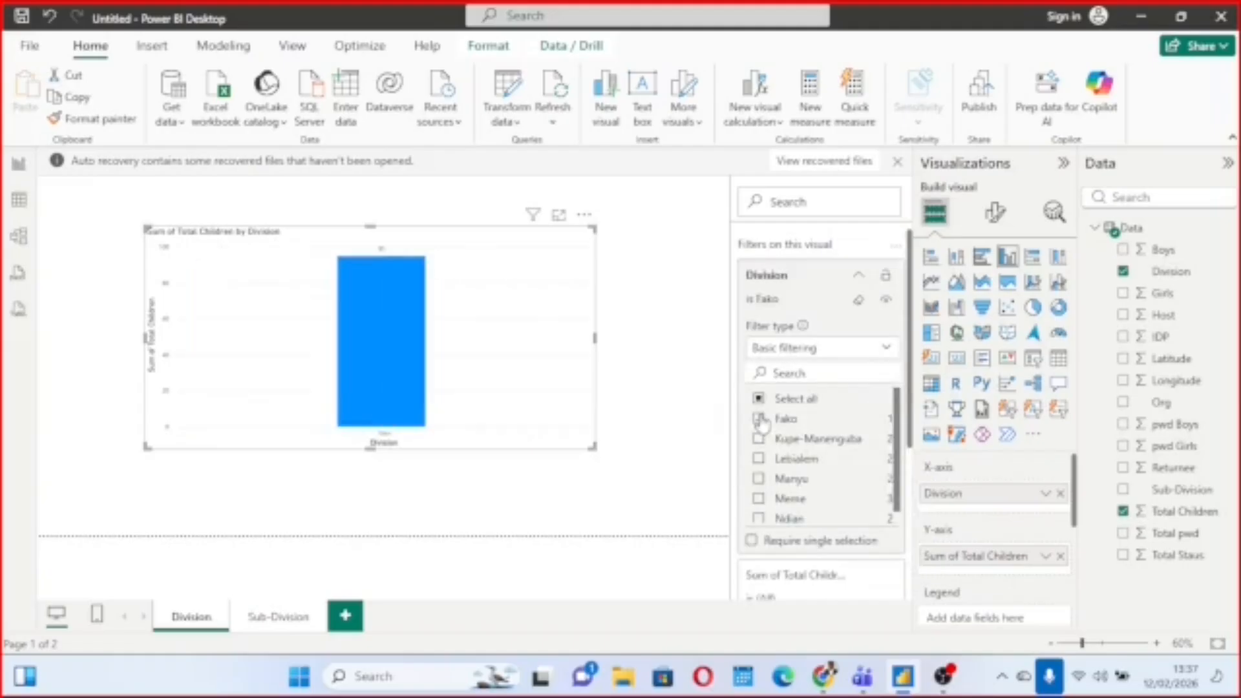
left_click(759, 440)
left_click(759, 439)
left_click(759, 440)
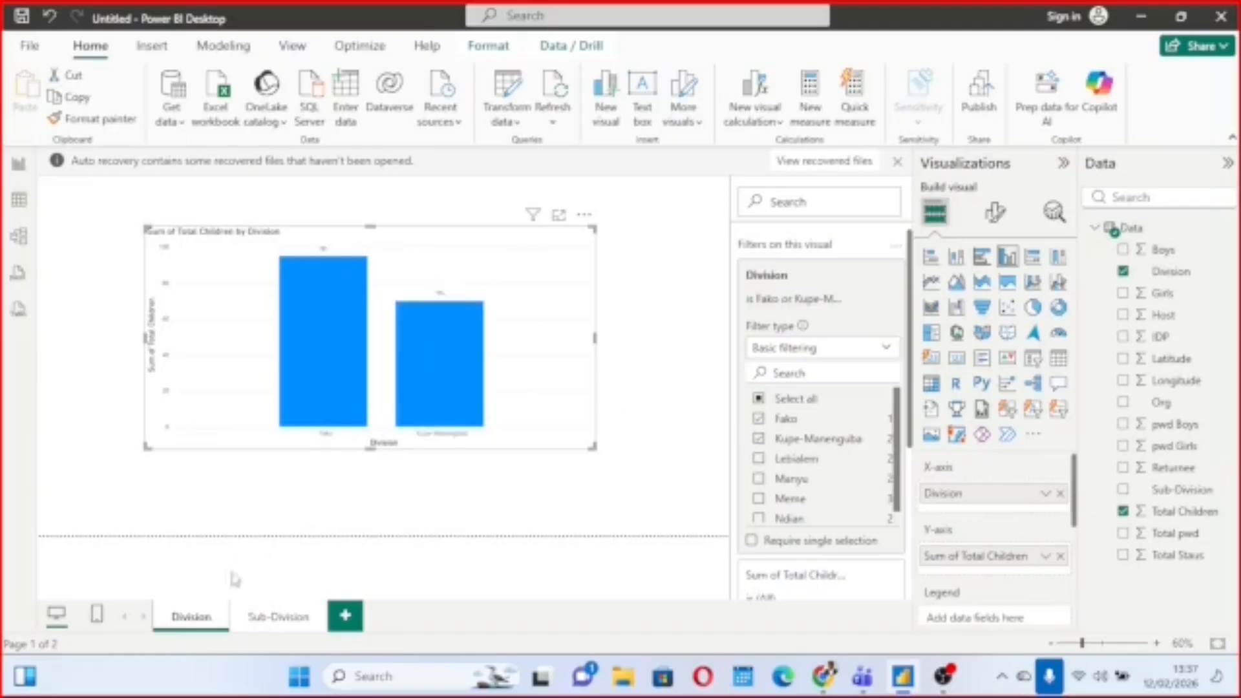
On the Division page, clear the column chart's basic filter selections for Division and collapse the filter card.
left_click(282, 619)
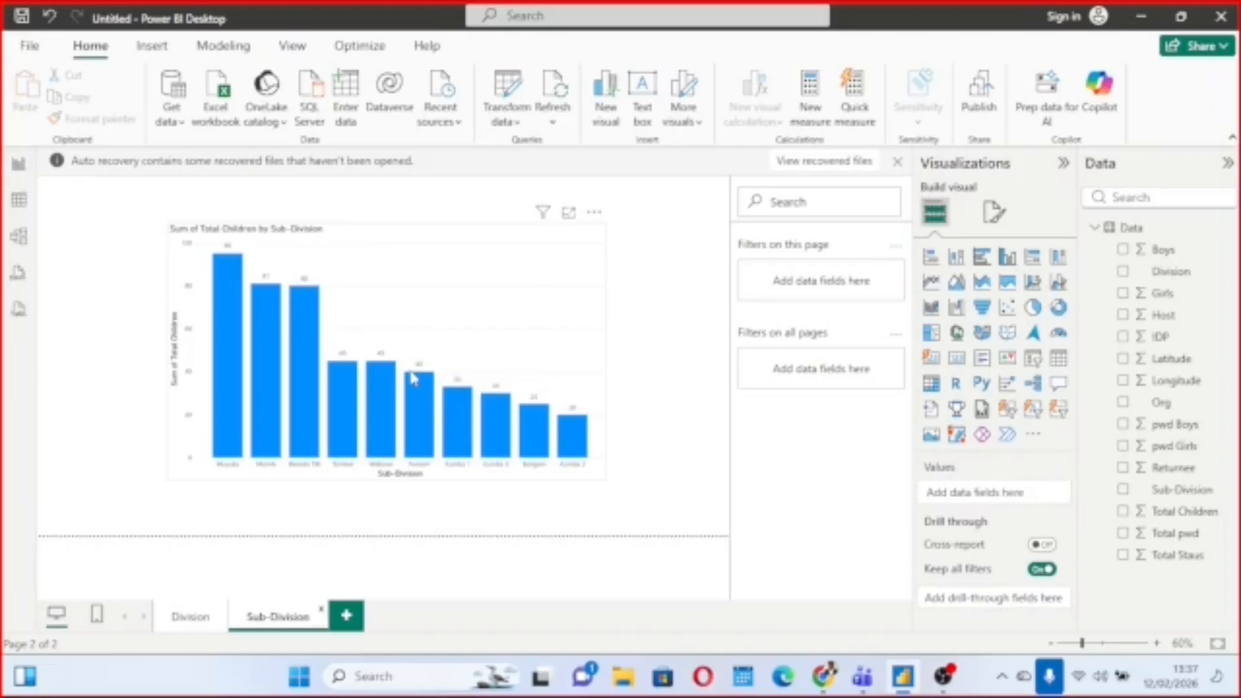
left_click(197, 624)
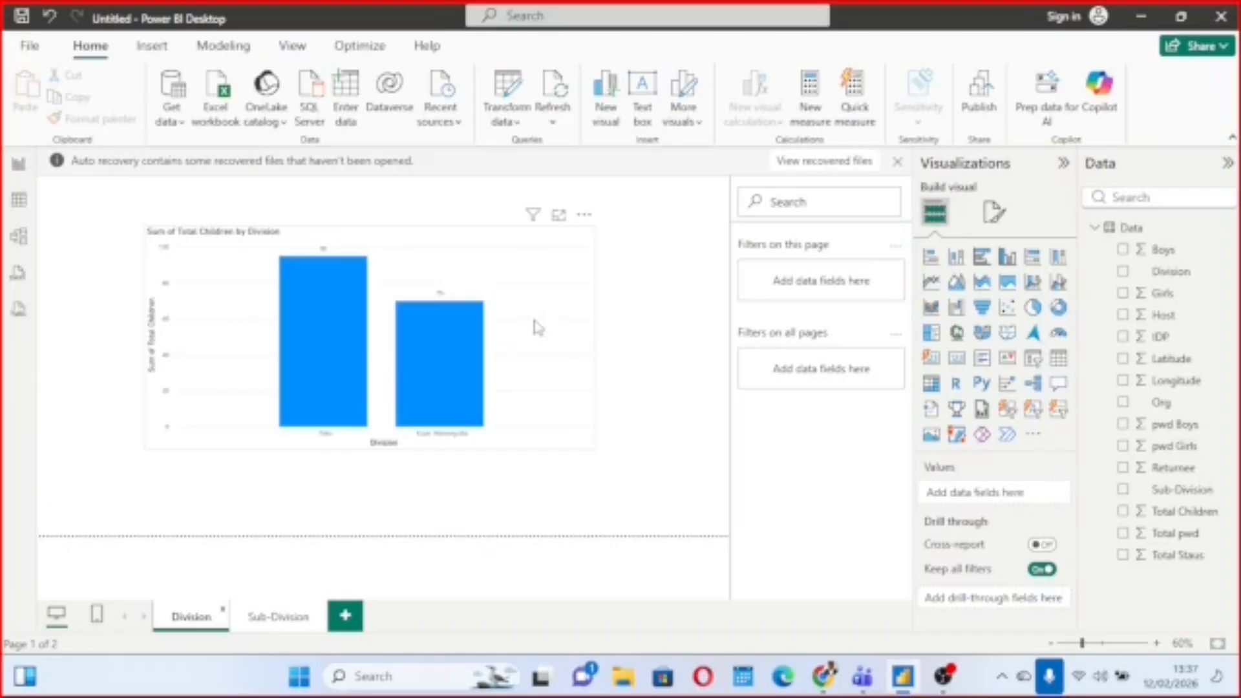
left_click(490, 288)
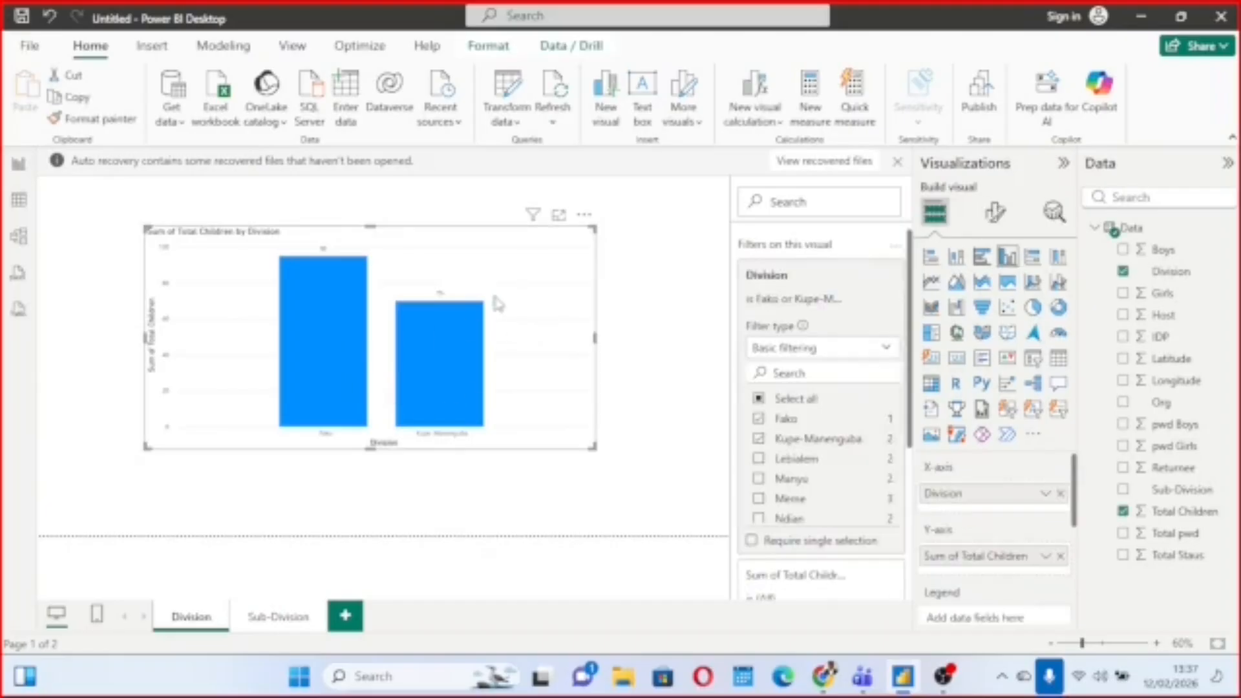
left_click(889, 352)
left_click(885, 344)
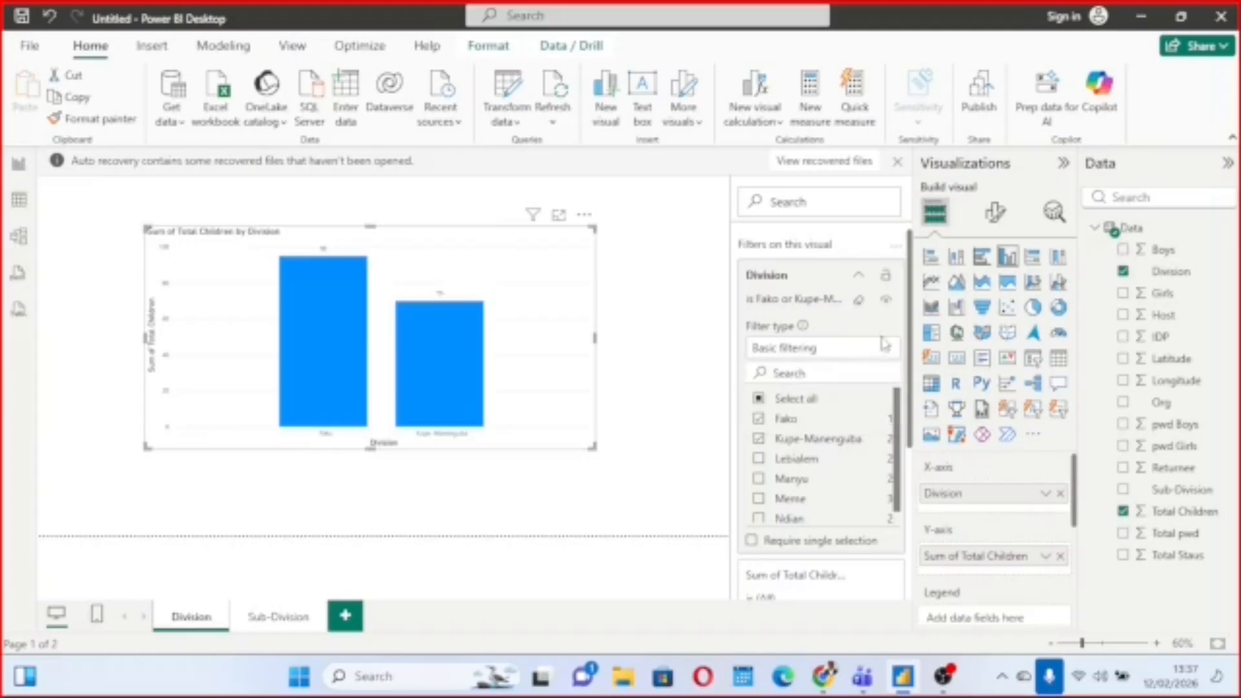
left_click(887, 351)
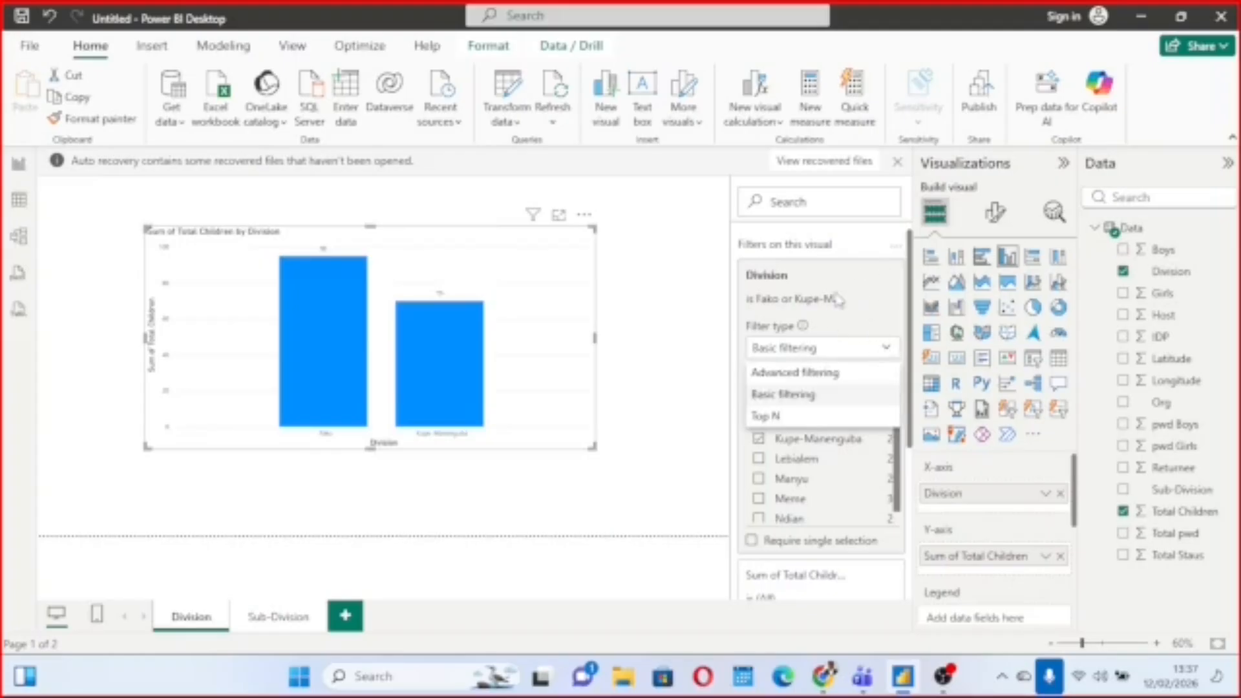
left_click(831, 320)
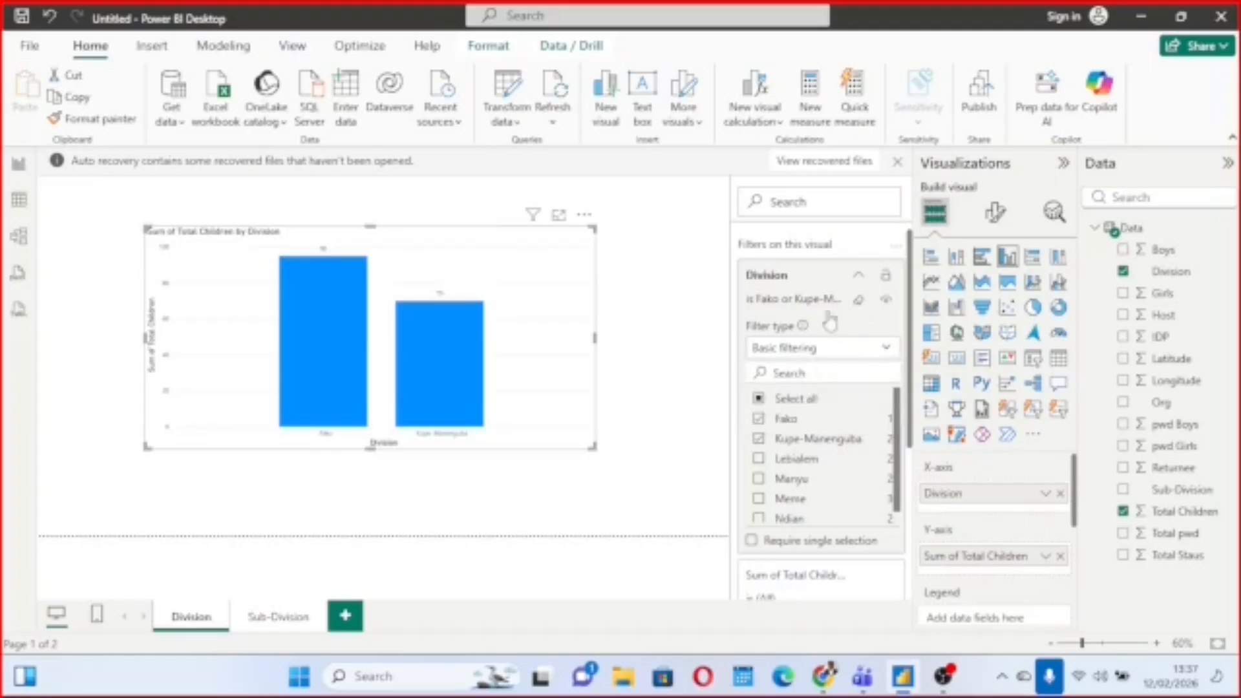
left_click(759, 399)
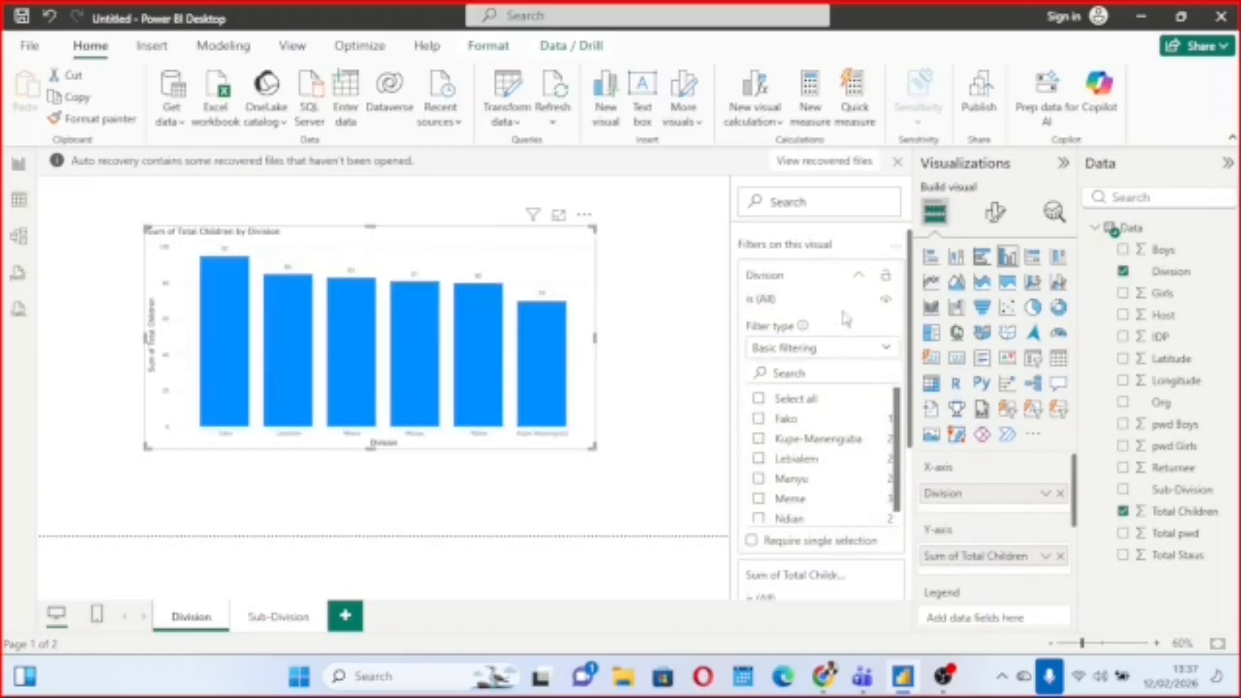
left_click(860, 277)
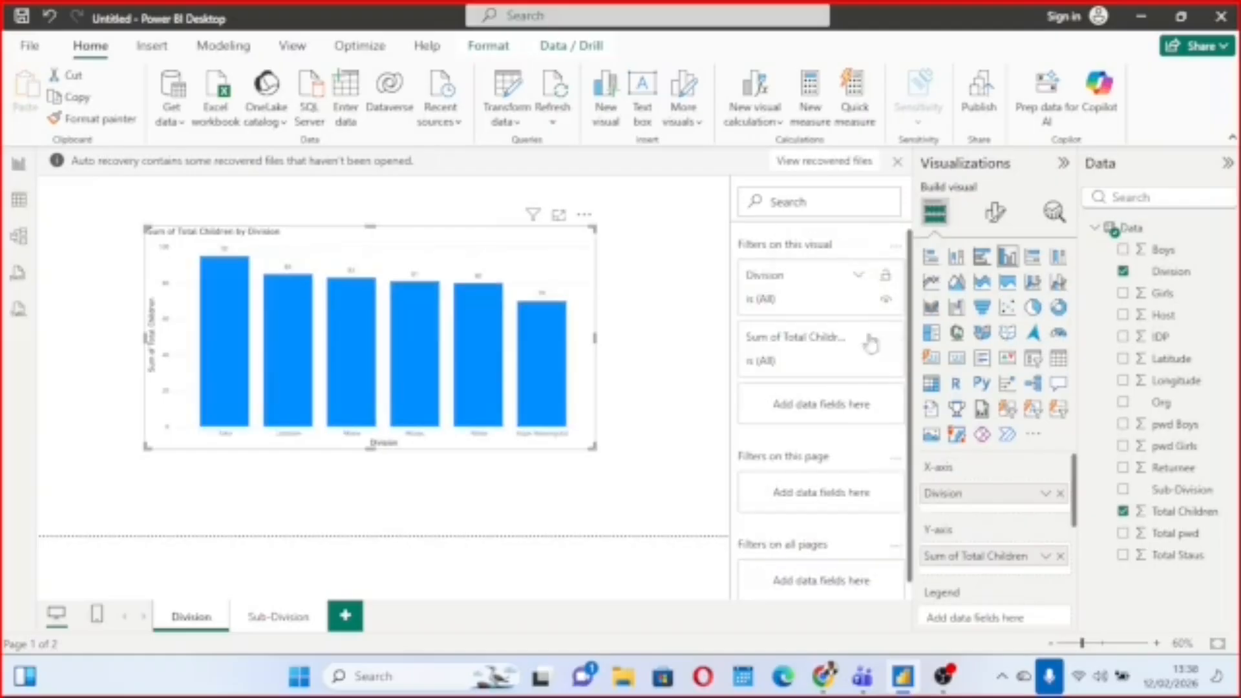
Add Division as a filter on all pages and restrict it to Fako and Kupe-Manenguba.
scroll(865, 453, "down", 1)
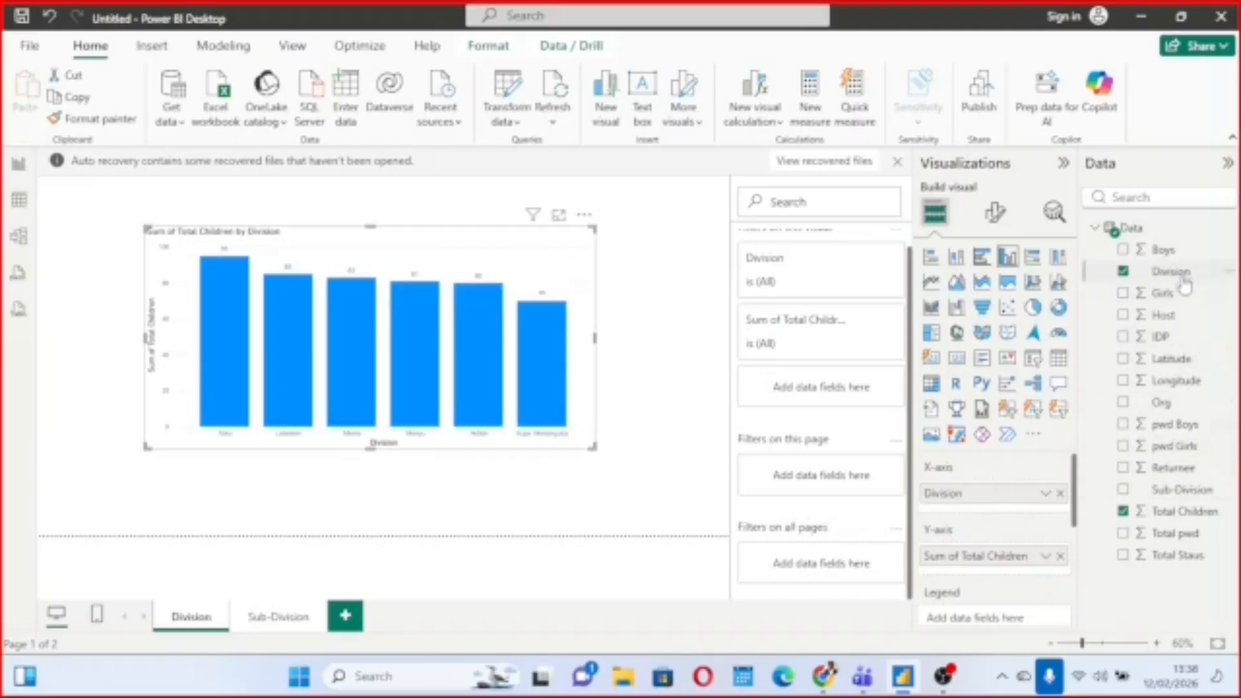
left_click_drag(1184, 281, 838, 574)
left_click(836, 566)
scroll(820, 508, "down", 4)
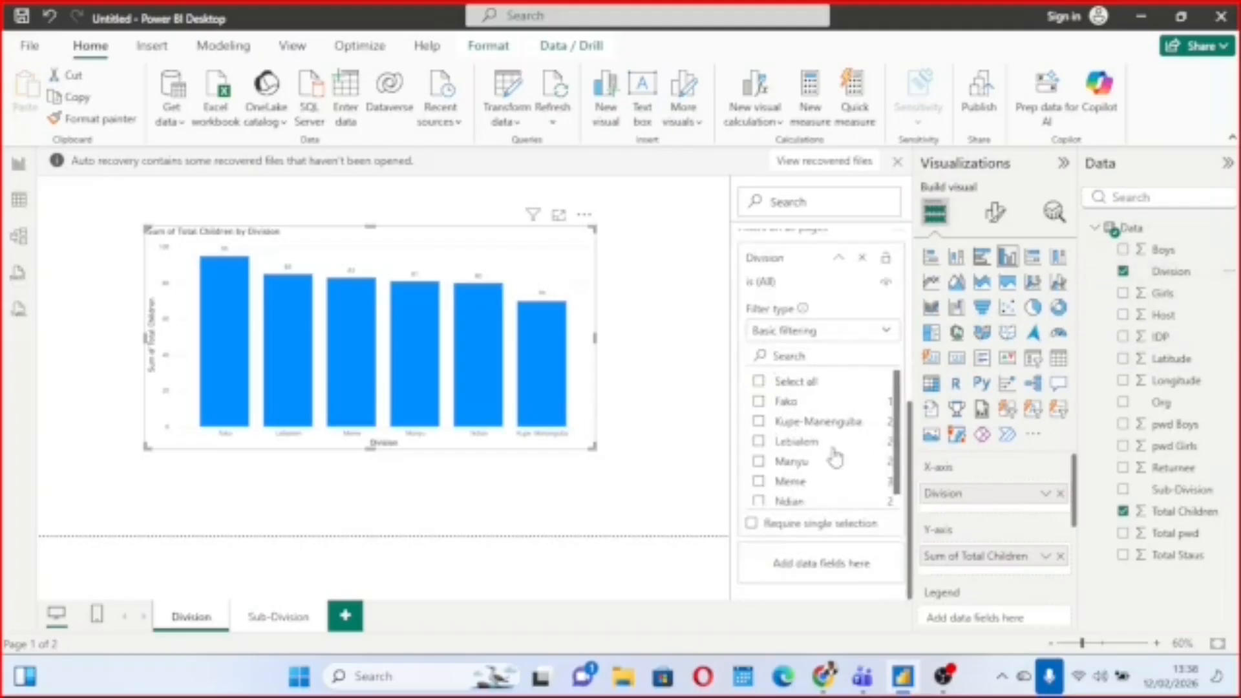
left_click(760, 402)
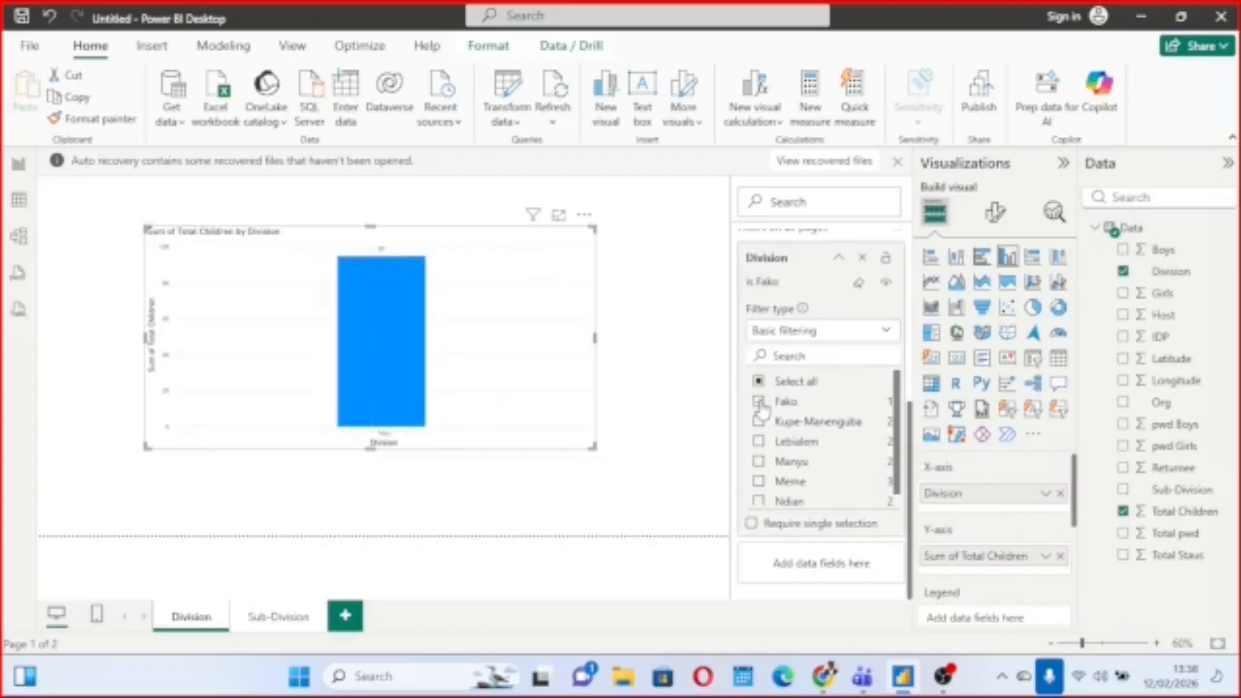
left_click(761, 423)
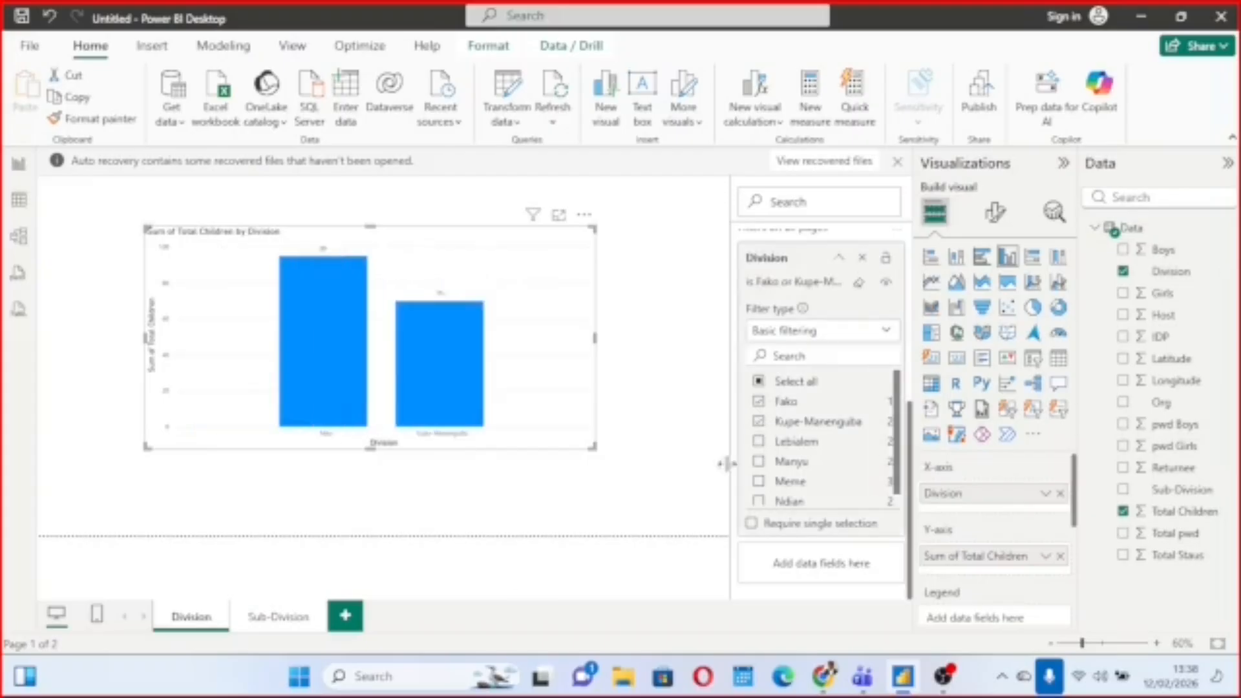
Compare the filtered charts on the Division and Sub-Division pages and clear the selections in the all-pages Division filter.
left_click(279, 617)
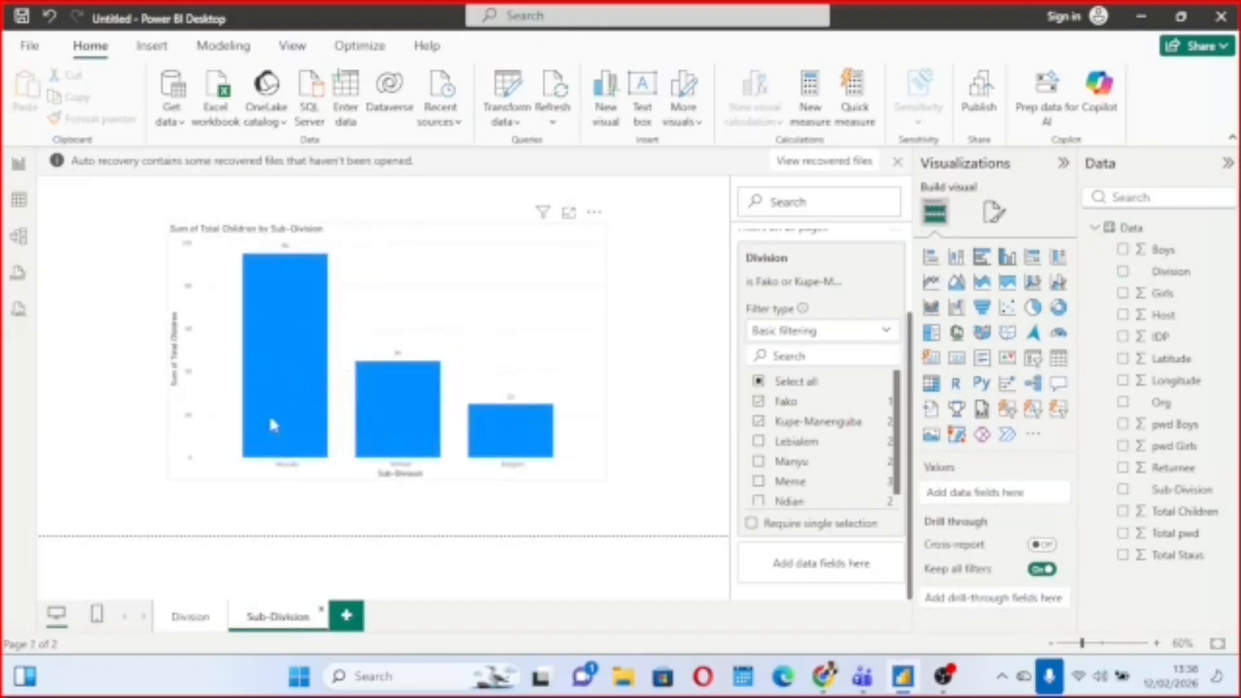
mouse_move(382, 437)
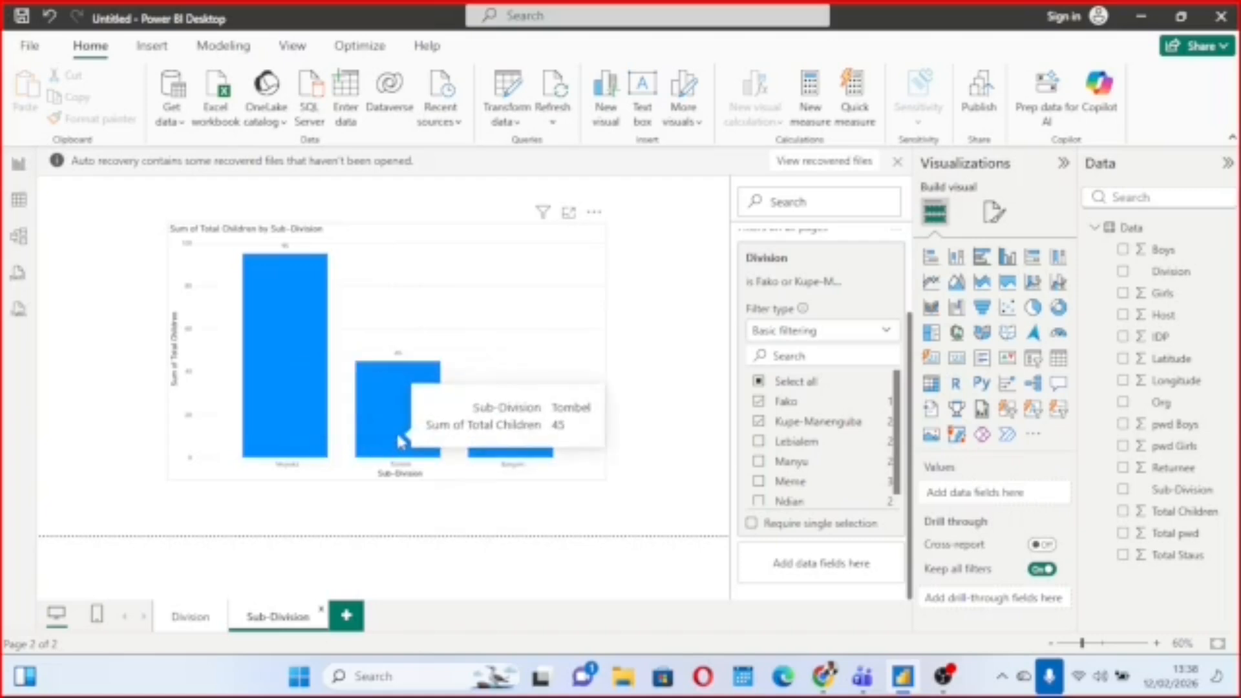
mouse_move(530, 448)
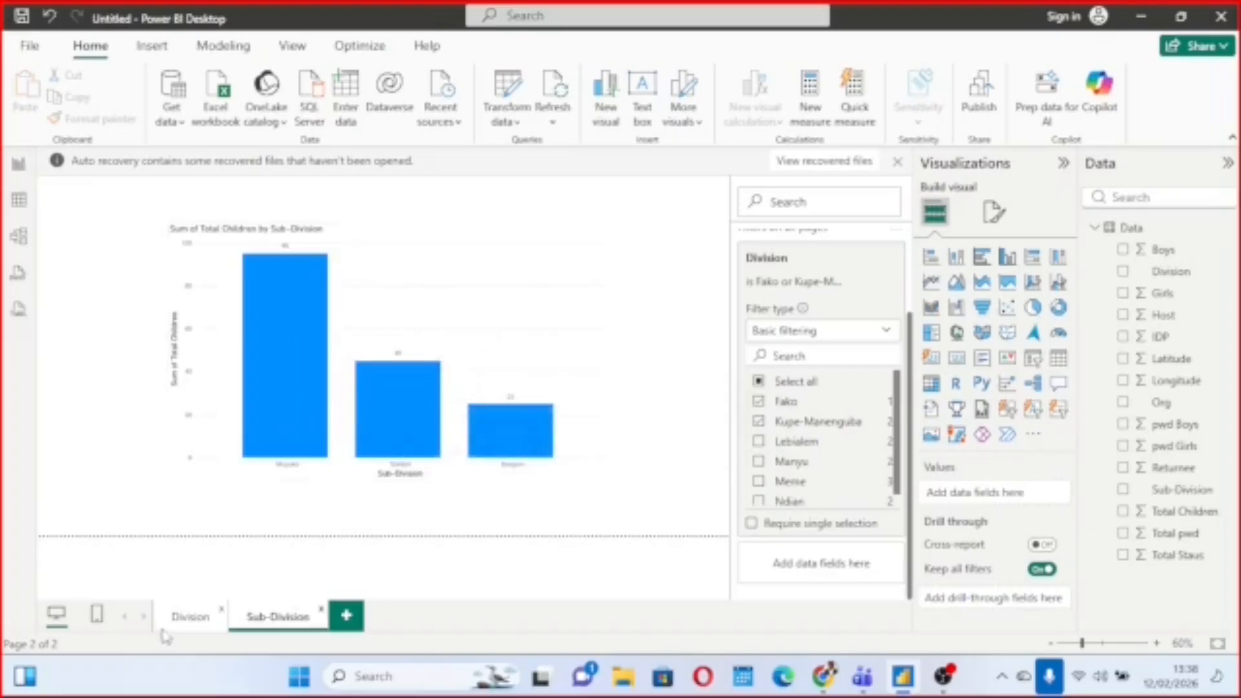
left_click(190, 617)
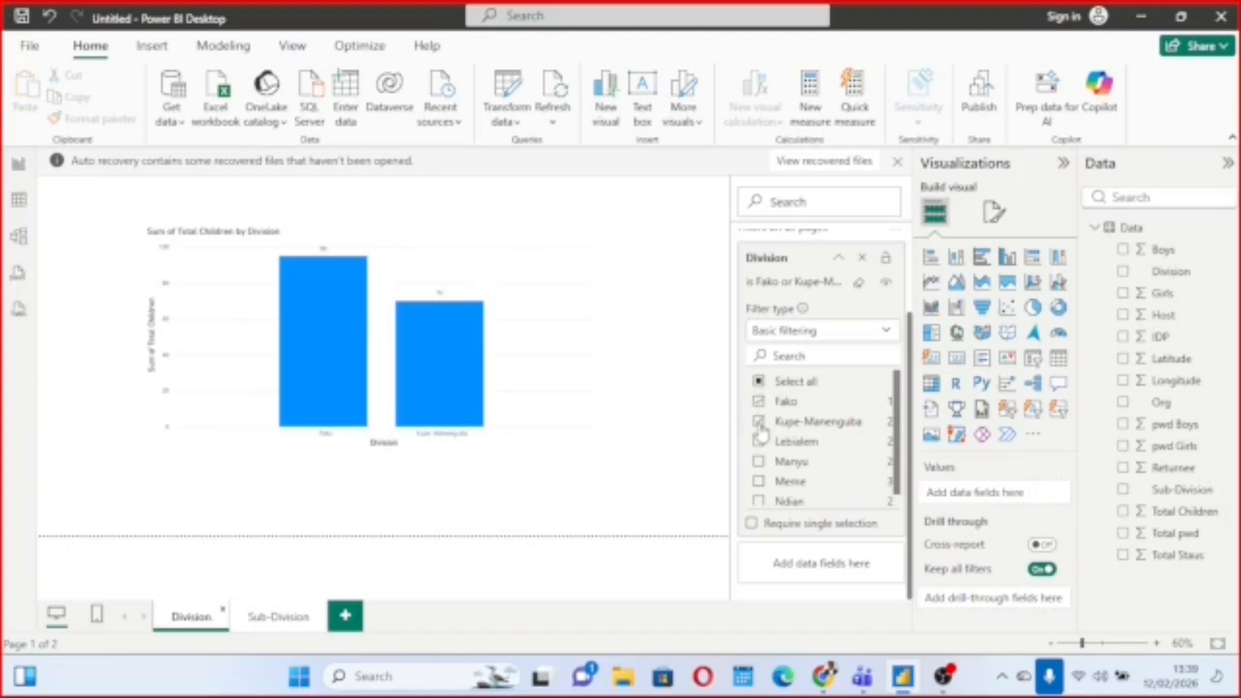
left_click(277, 617)
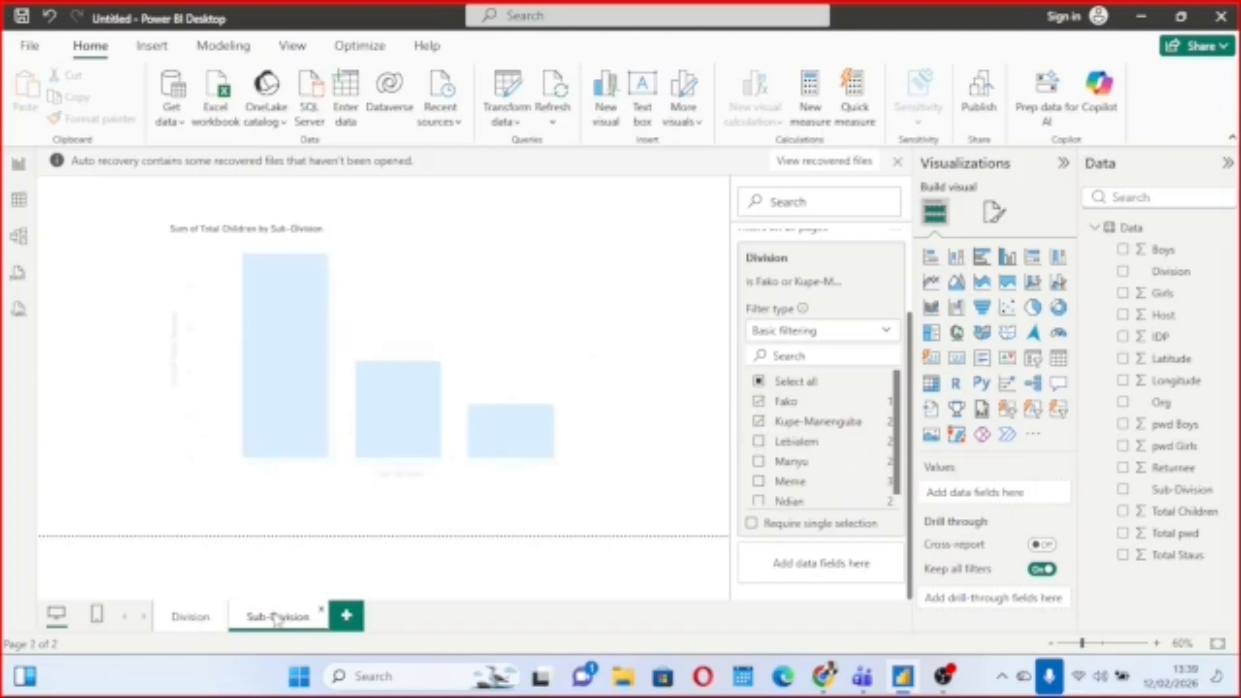
mouse_move(315, 423)
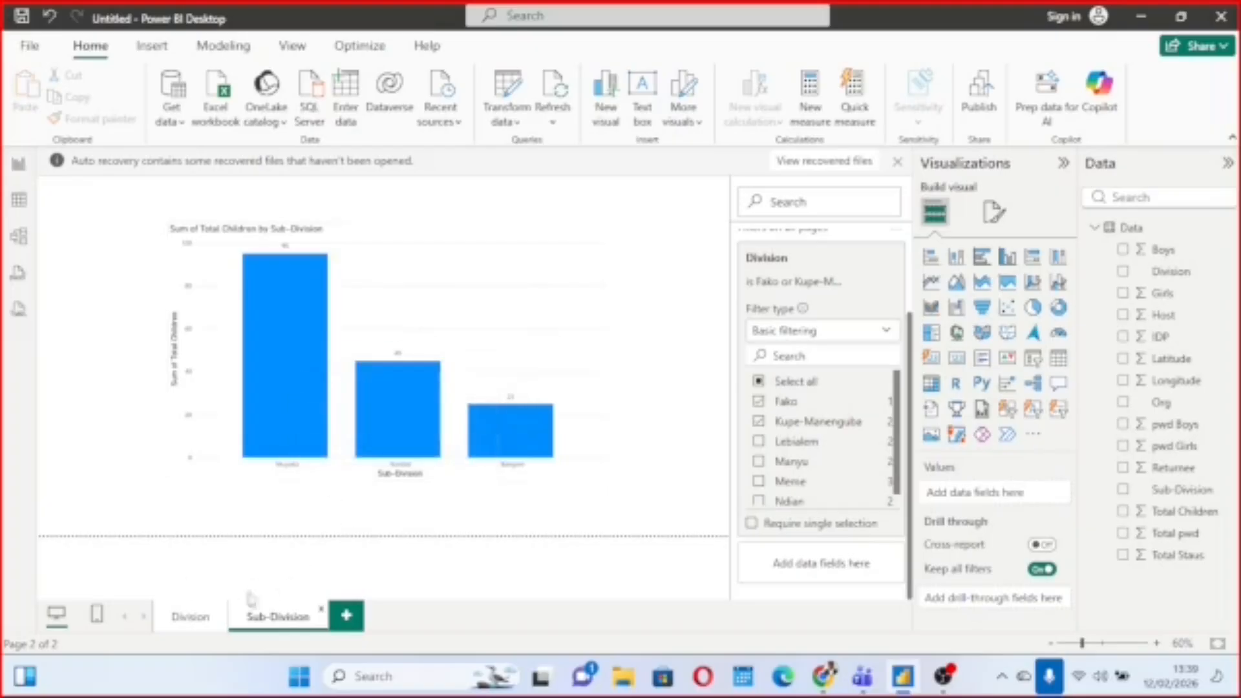
left_click(183, 617)
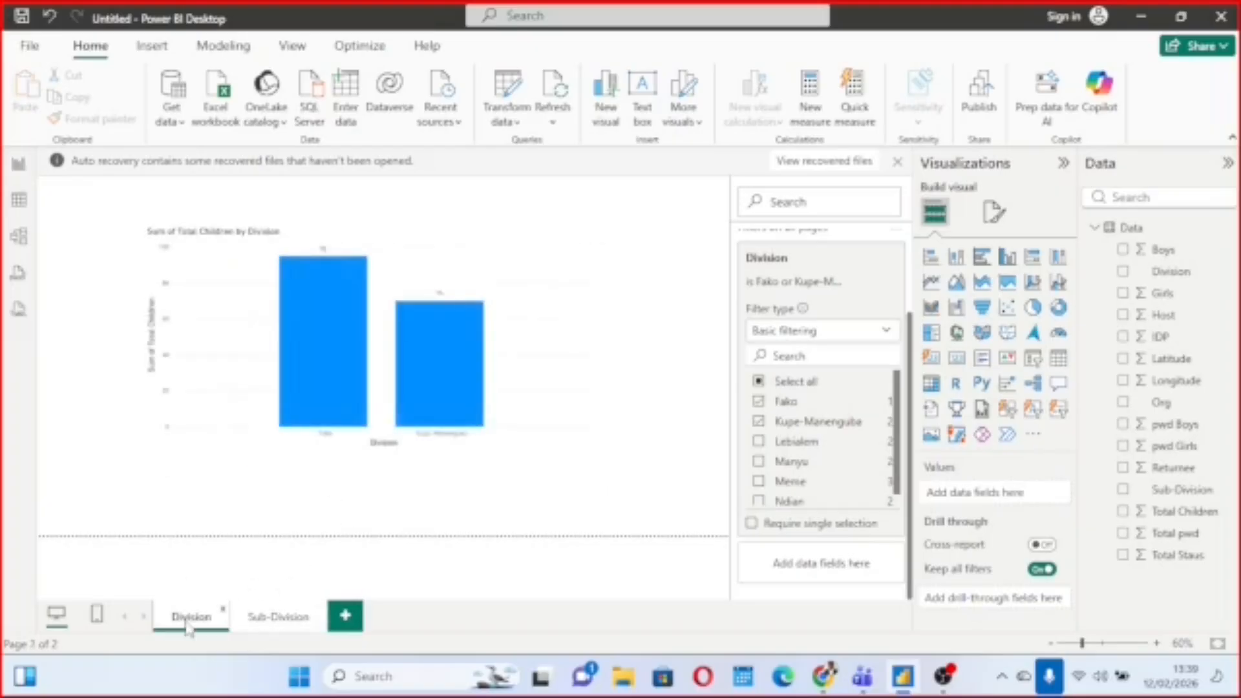
left_click(759, 382)
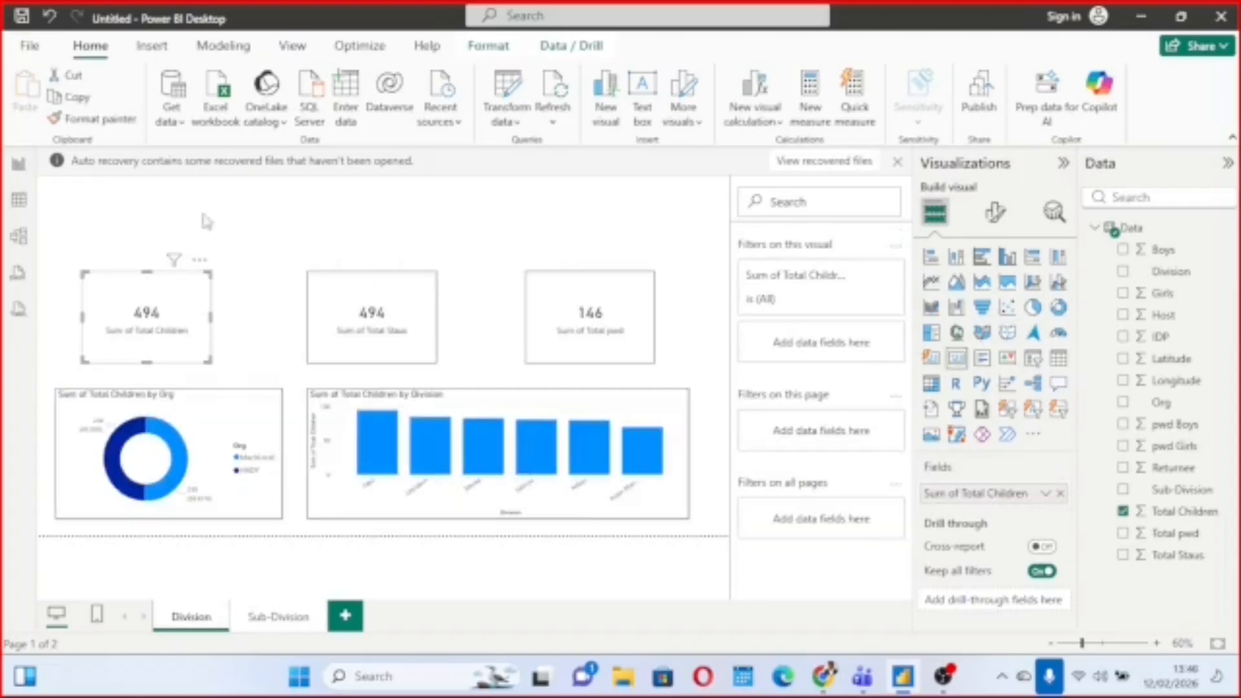
Add an Org slicer above the Total Children card and reduce its height to fit its two entries.
left_click(177, 222)
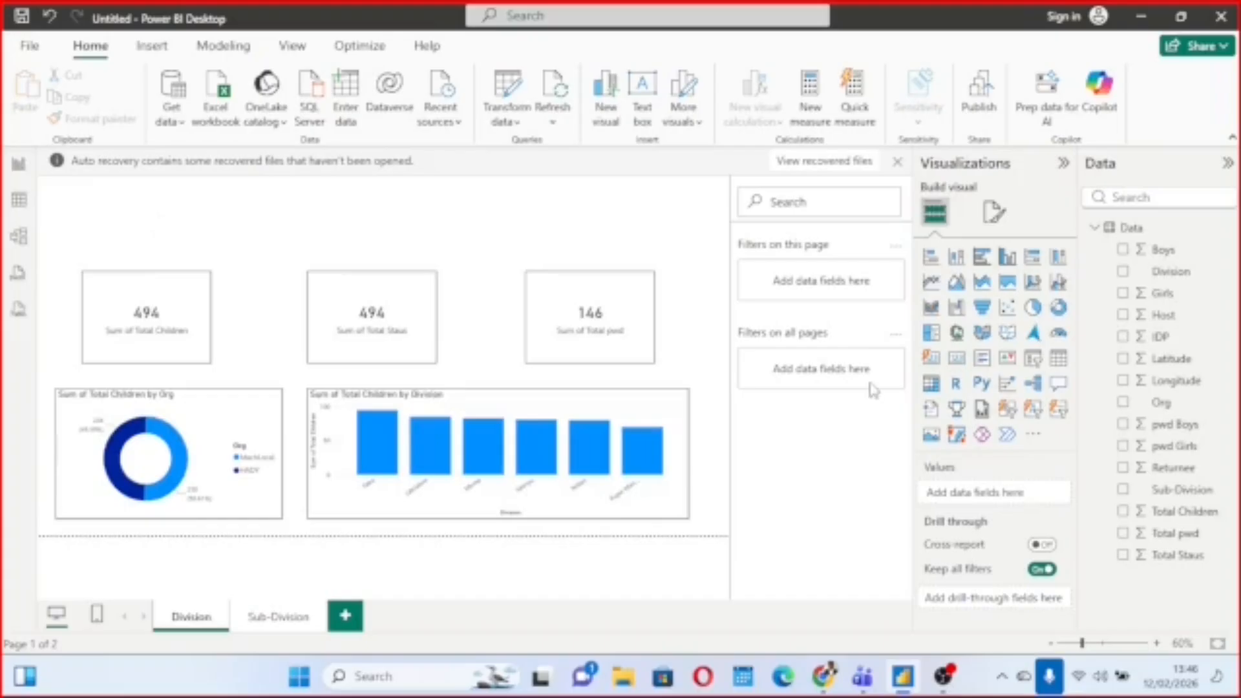
left_click(1037, 359)
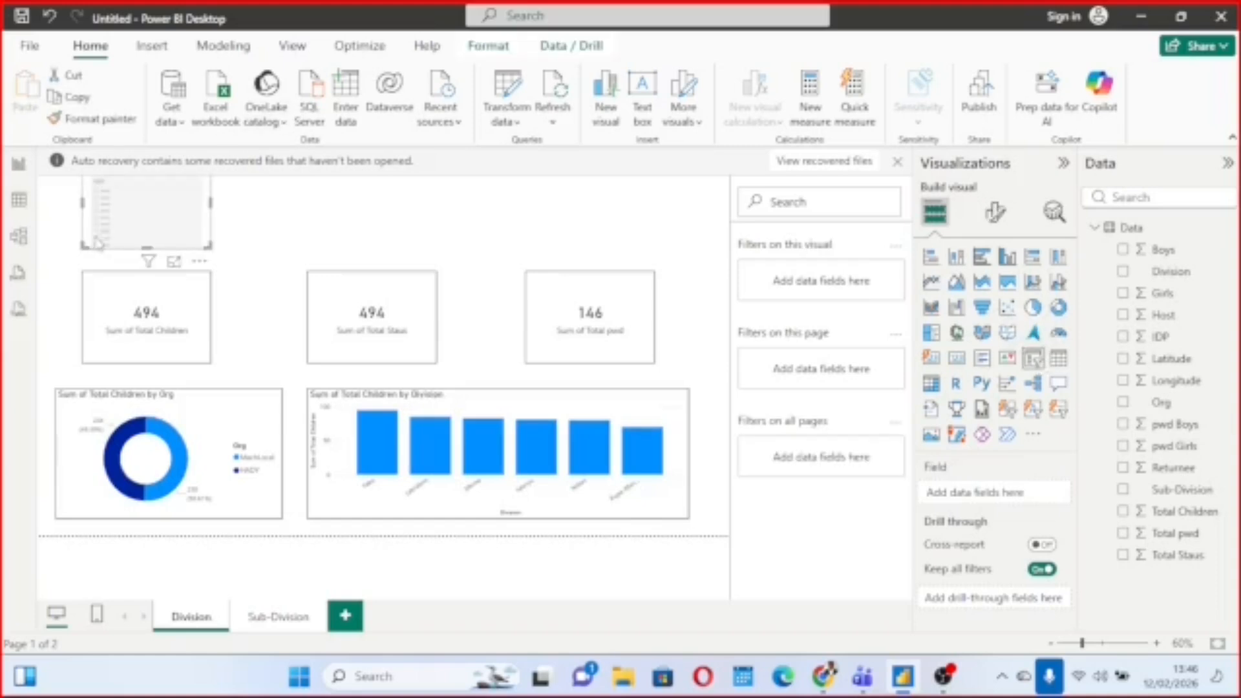
left_click_drag(133, 220, 116, 242)
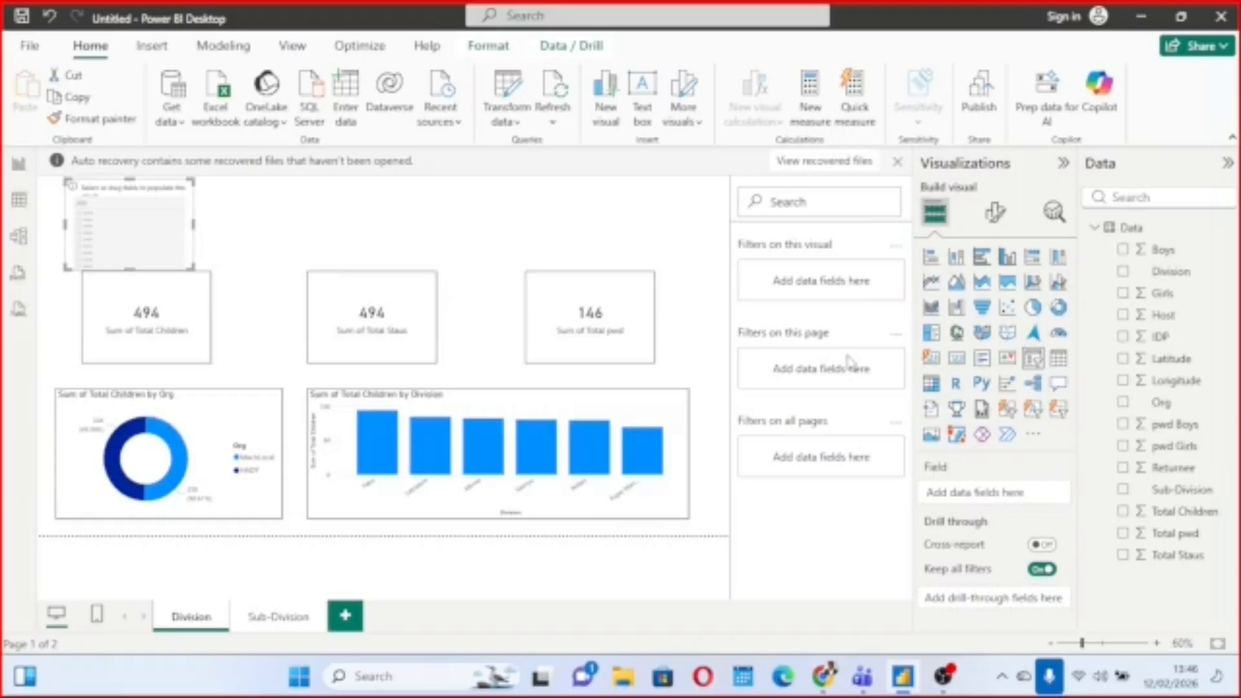
left_click(1125, 403)
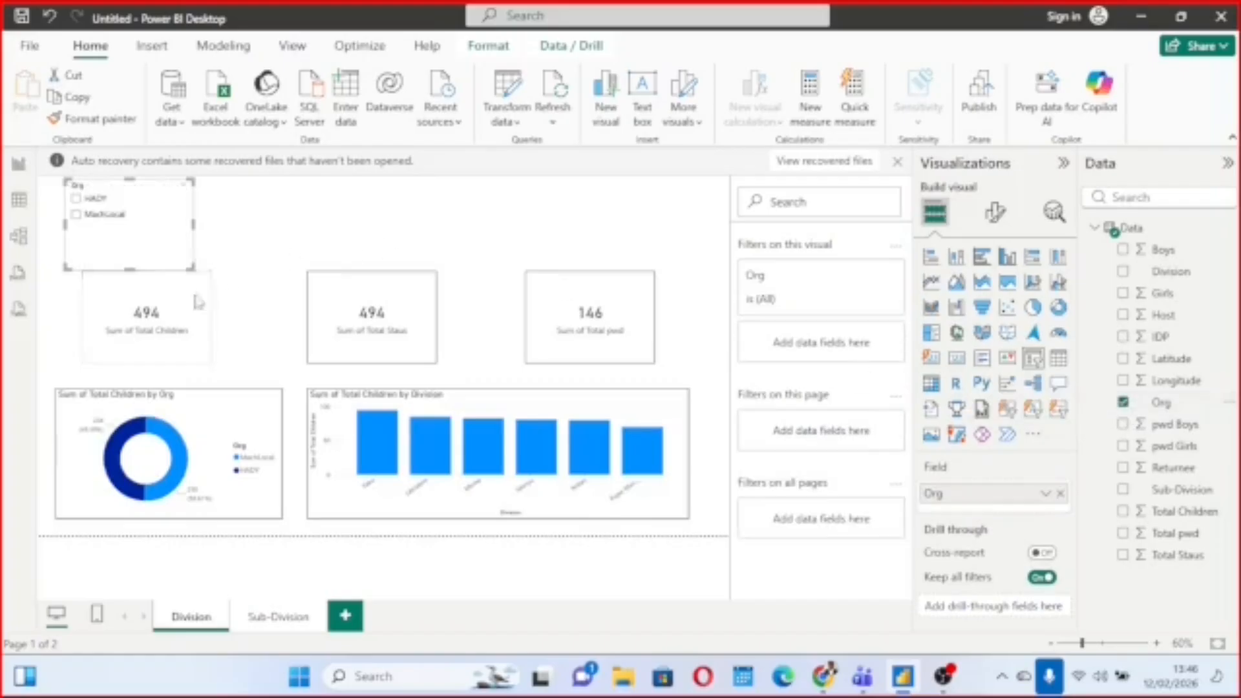
left_click_drag(189, 262, 189, 229)
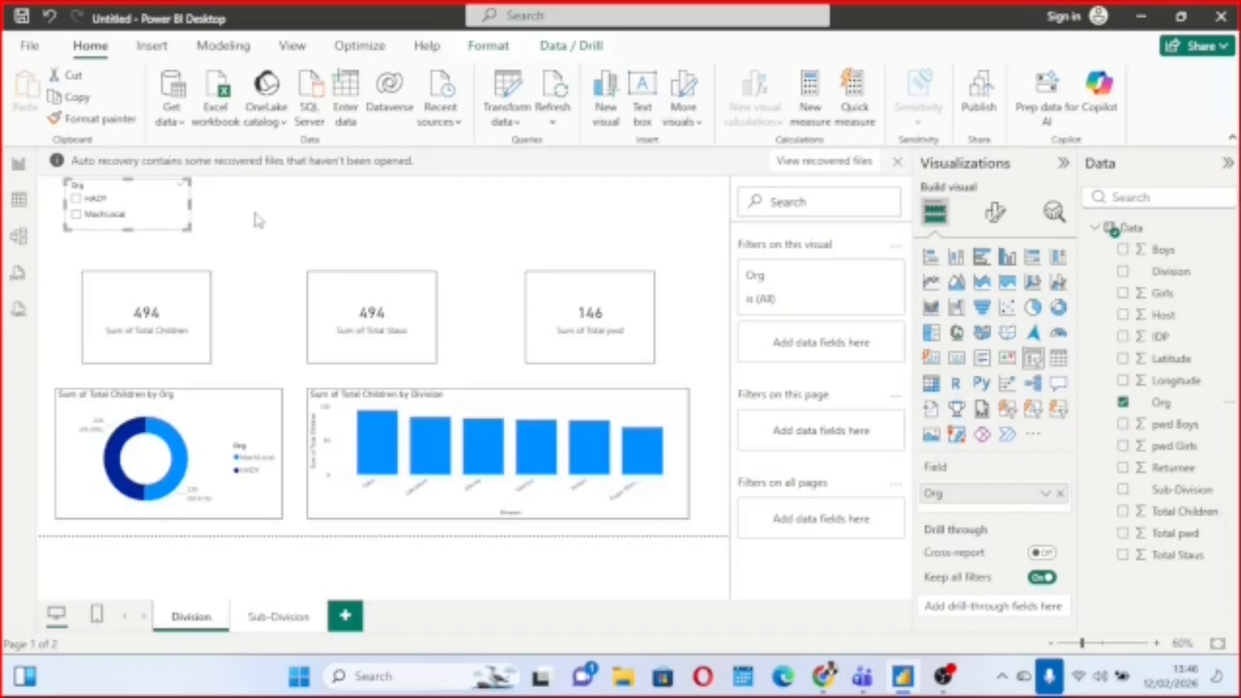
Add a Division slicer beside the Org slicer and enlarge it to fit more of the division names.
left_click(251, 205)
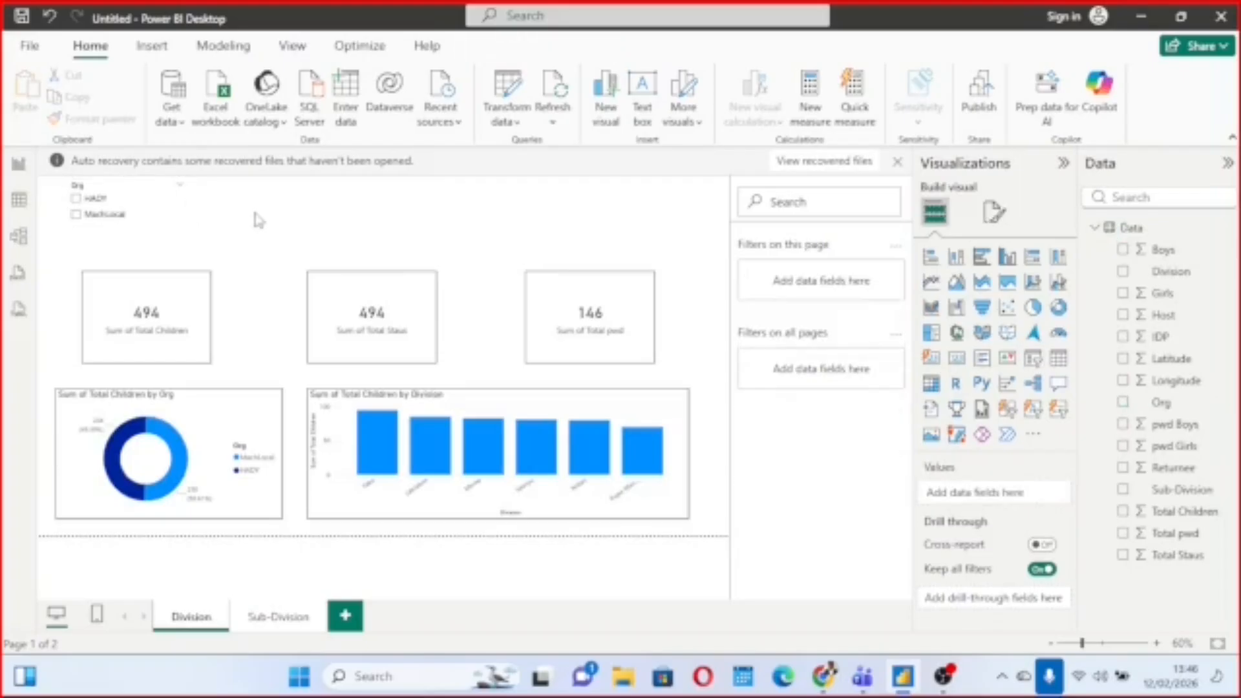
left_click(1033, 358)
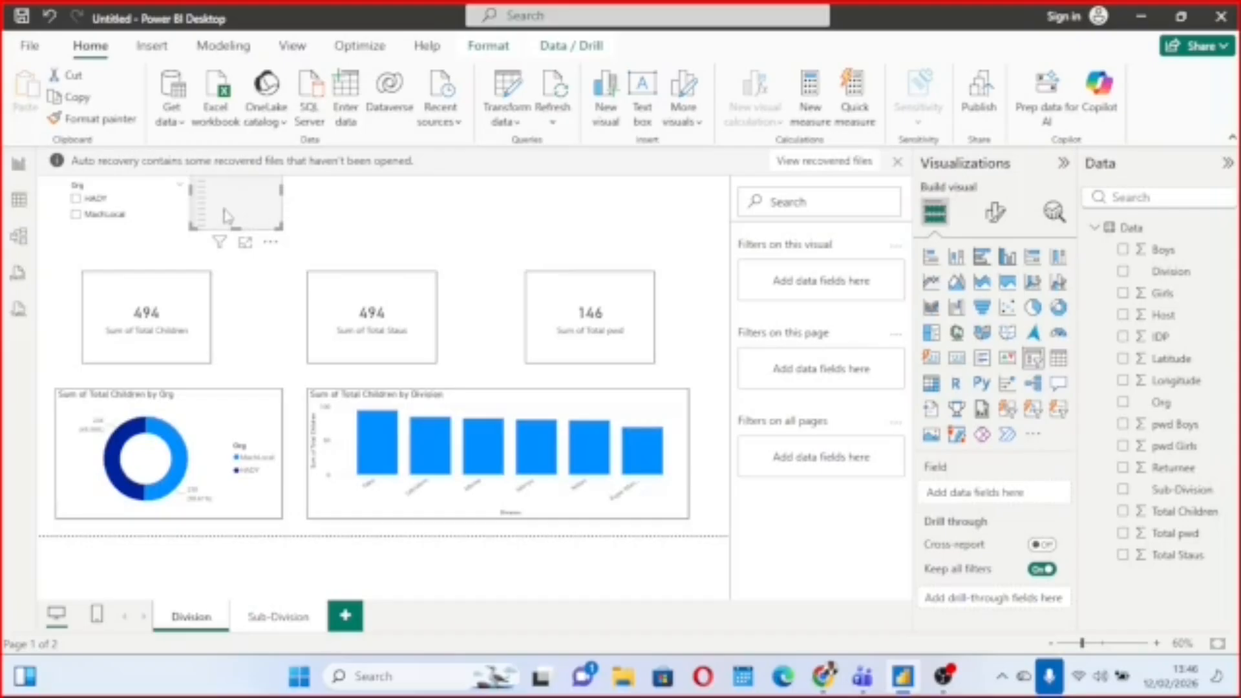
left_click_drag(224, 212, 224, 226)
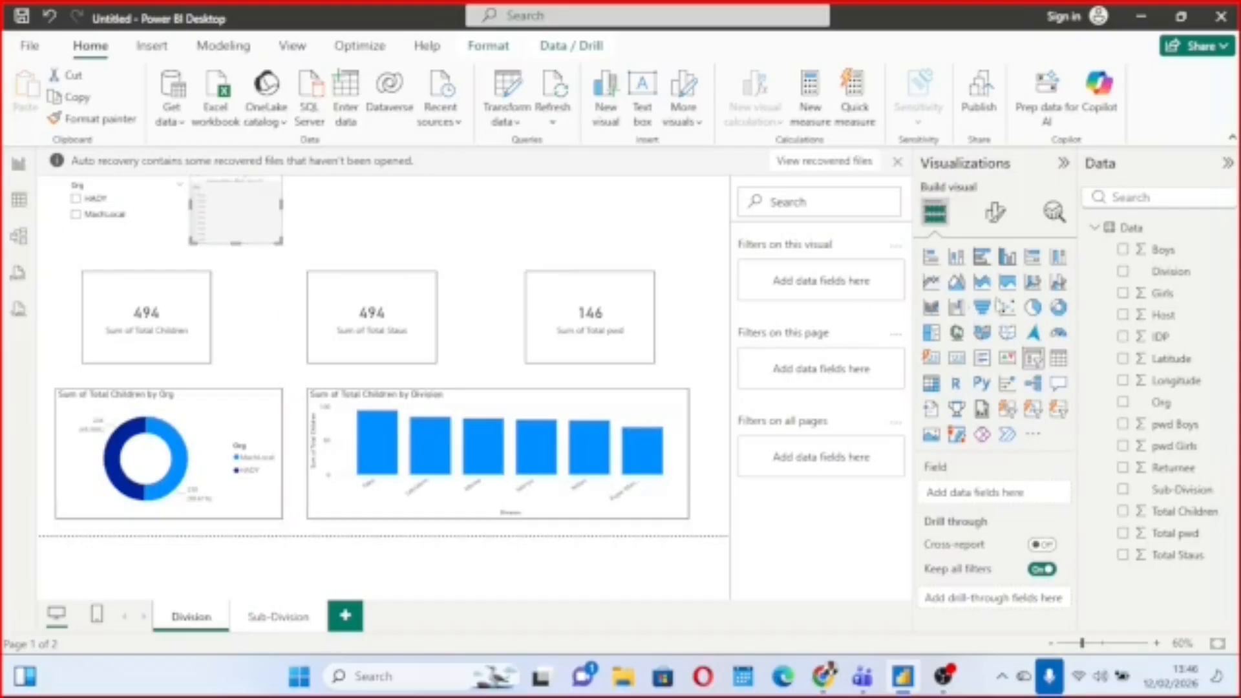
left_click(1124, 272)
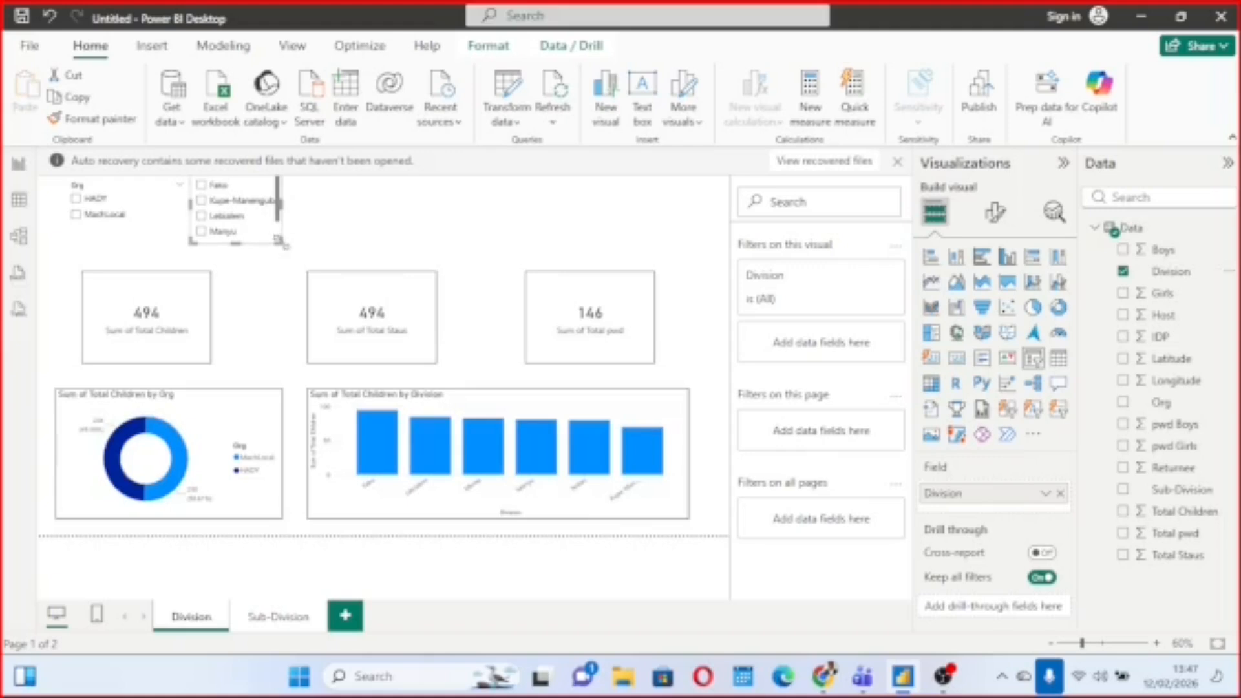
left_click_drag(282, 245, 283, 279)
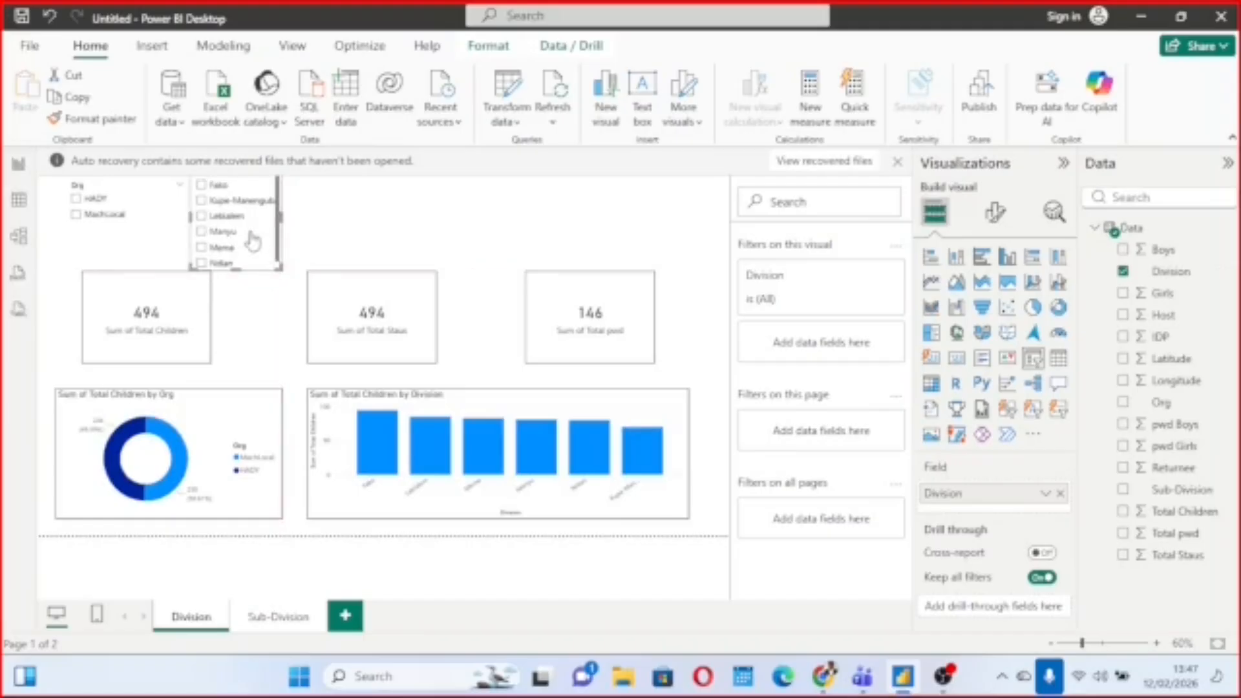
left_click_drag(249, 242, 273, 257)
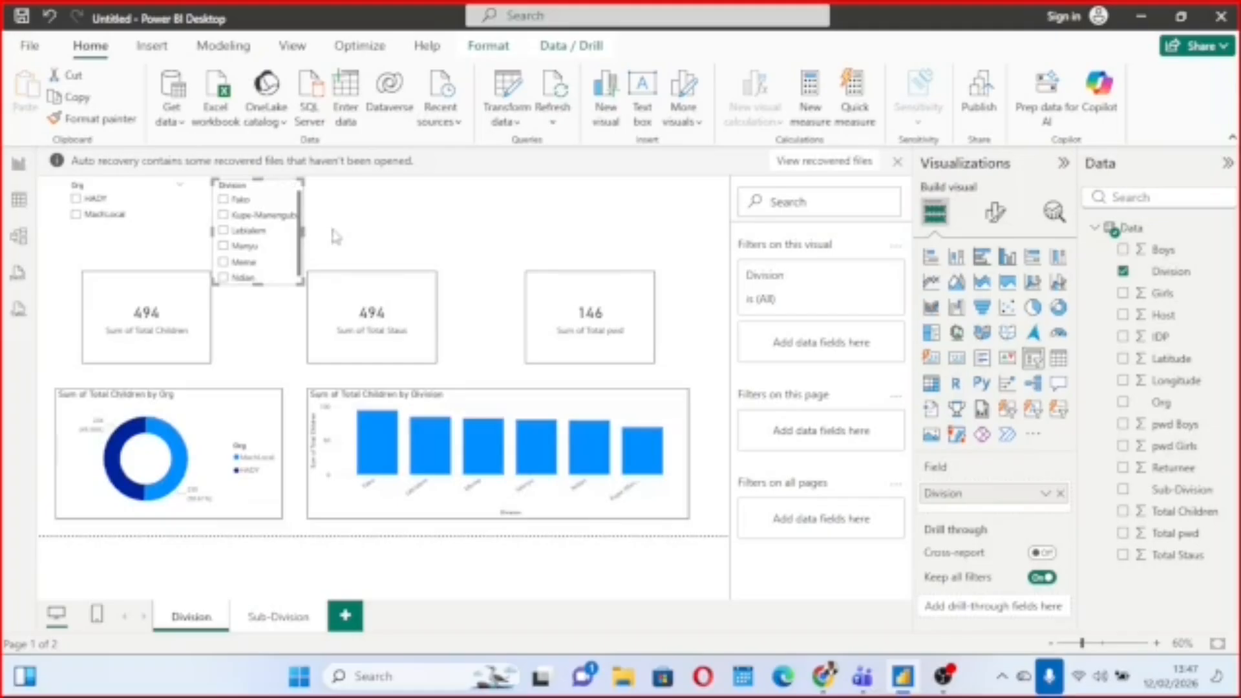
left_click_drag(305, 230, 357, 231)
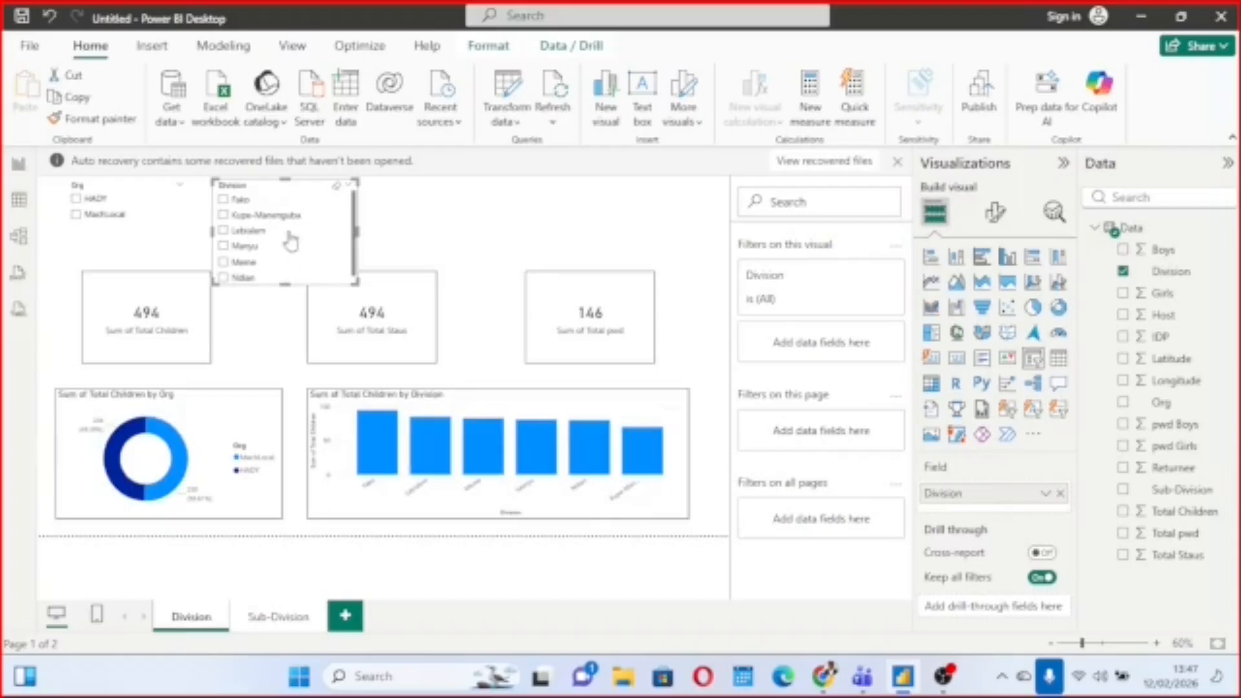
Set the Division slicer's style to Tile.
left_click(1000, 212)
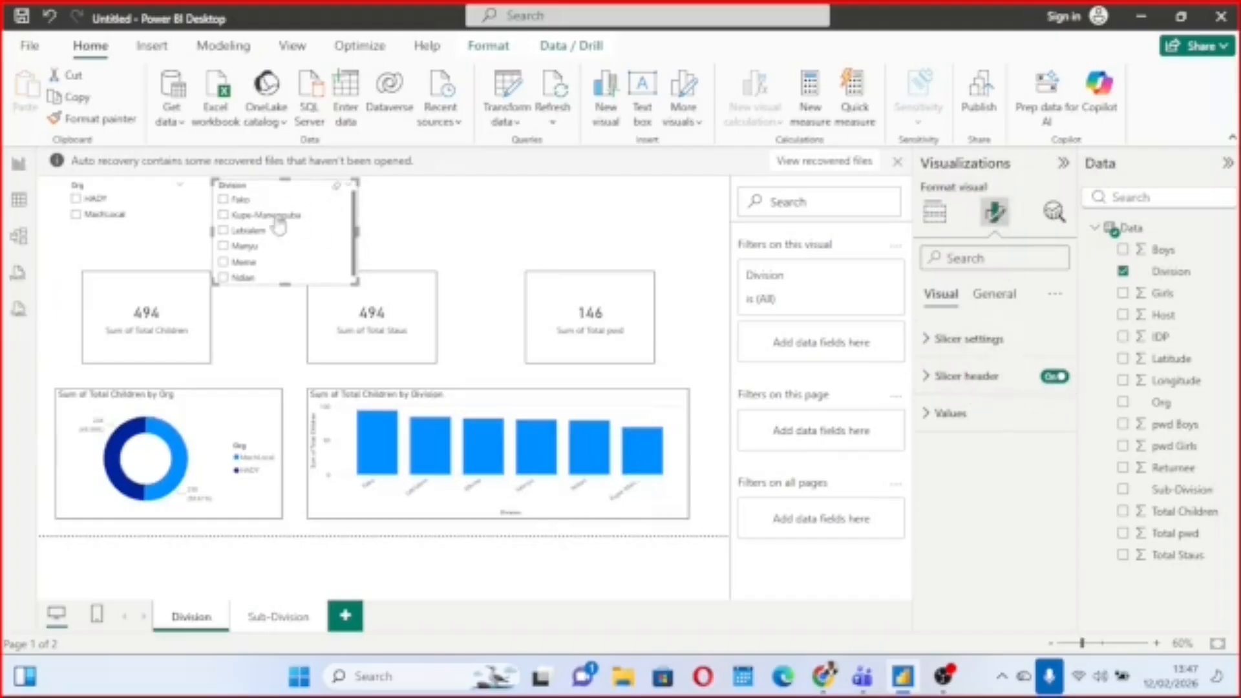
left_click(929, 349)
scroll(965, 426, "down", 1)
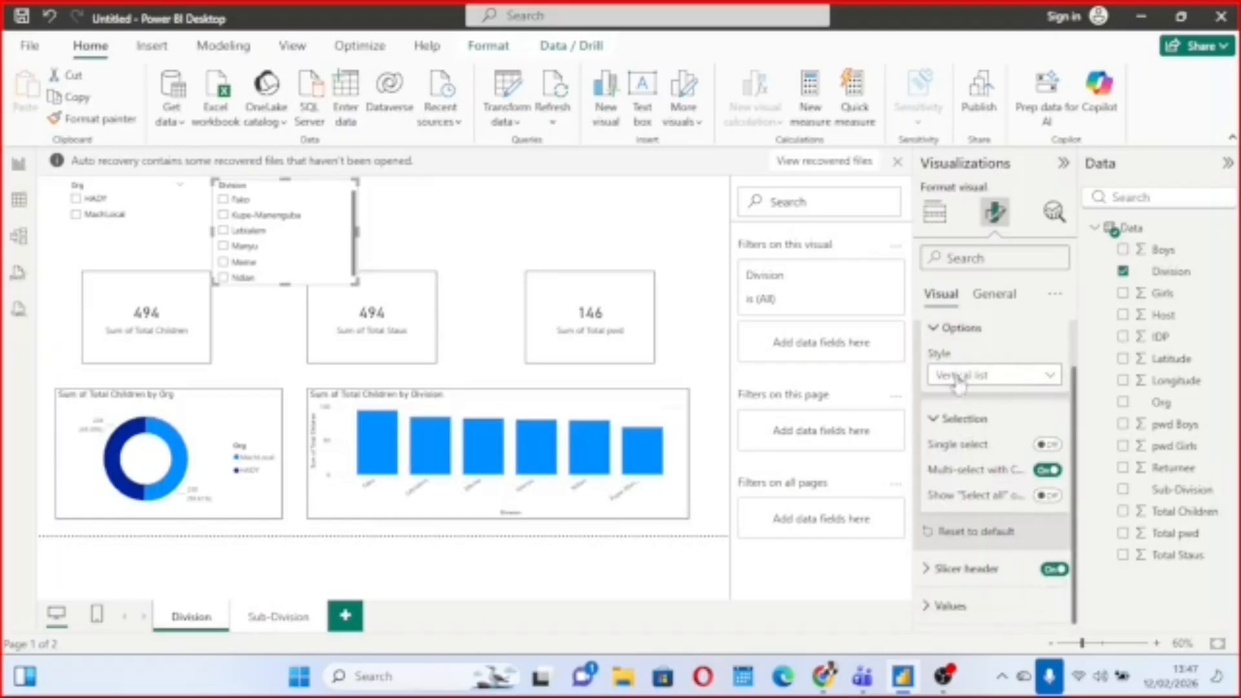
left_click(1050, 377)
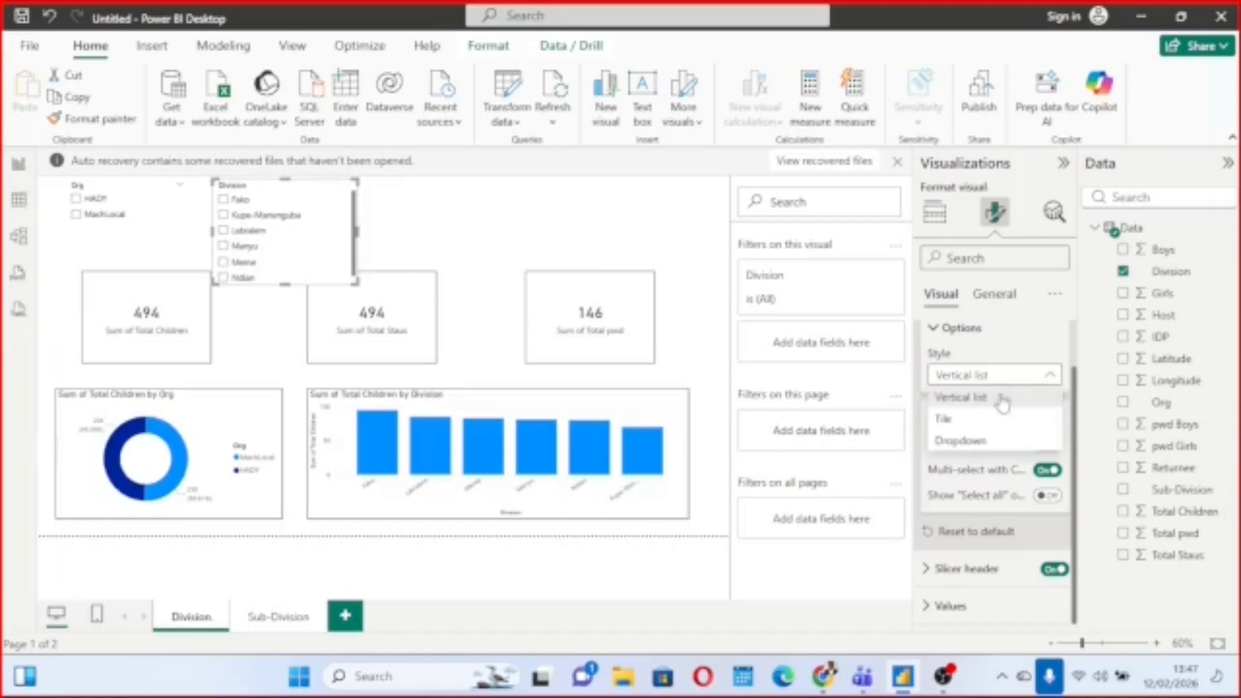
left_click(969, 422)
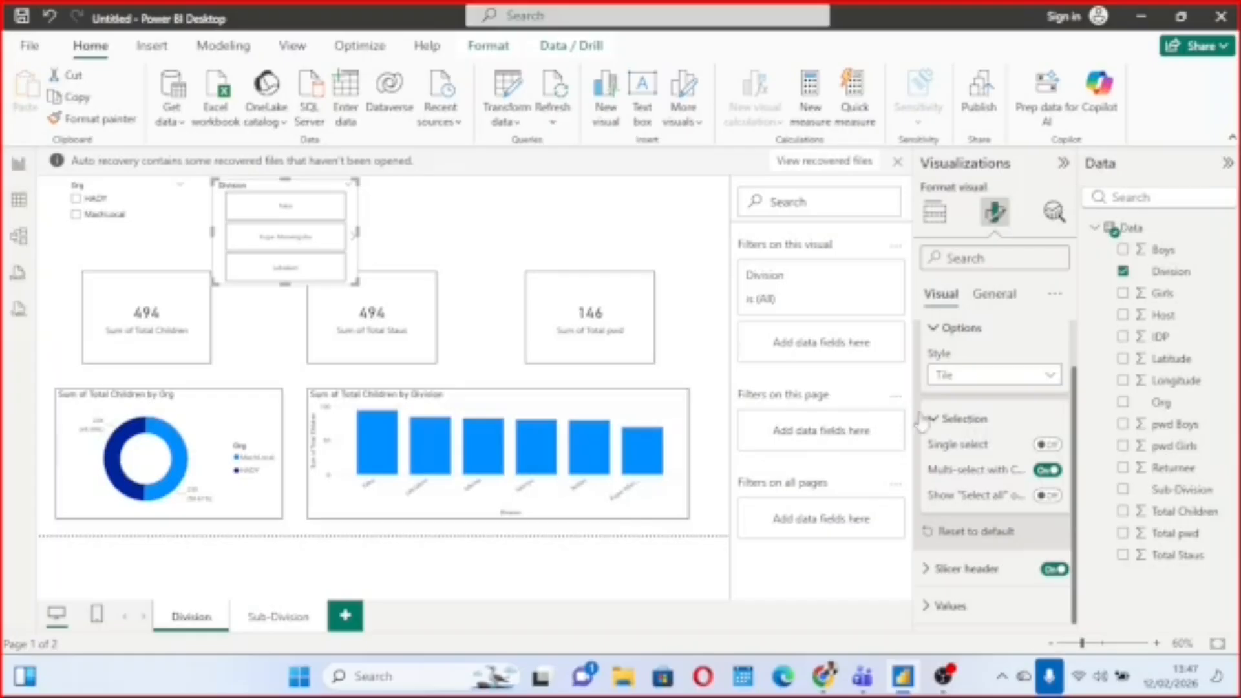
Set the Division slicer's style to Dropdown, reduce its height to a single row and check its list of divisions.
left_click(1050, 380)
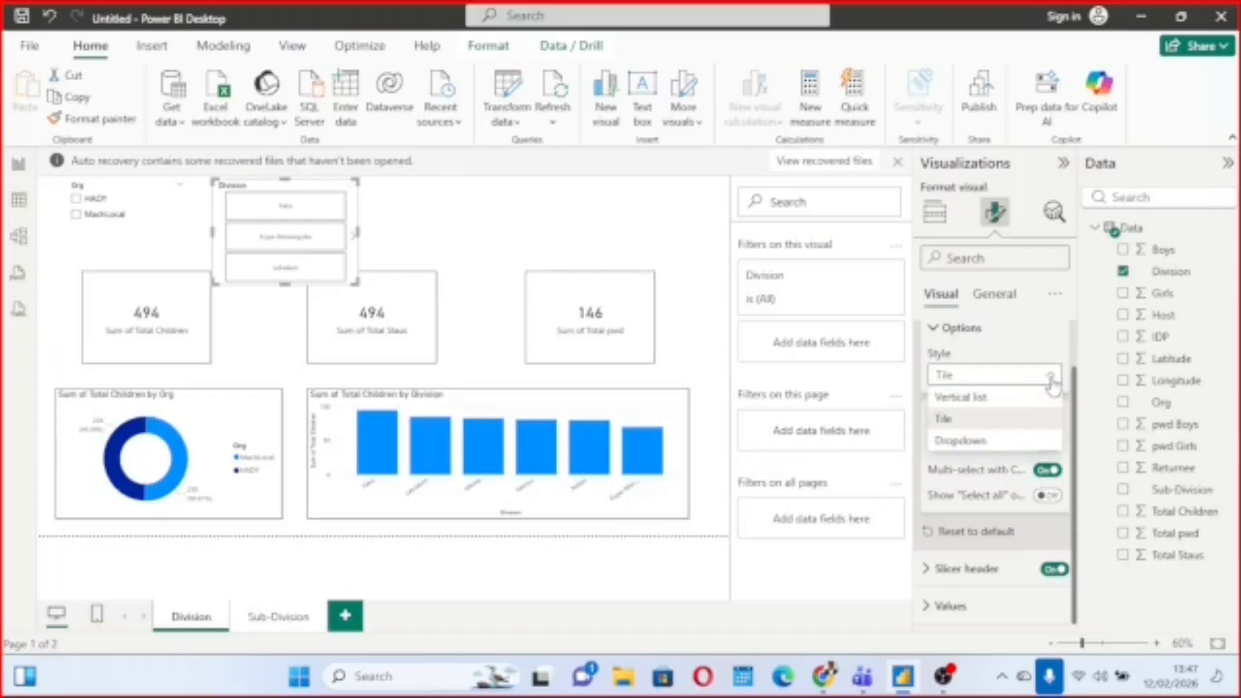
left_click(977, 441)
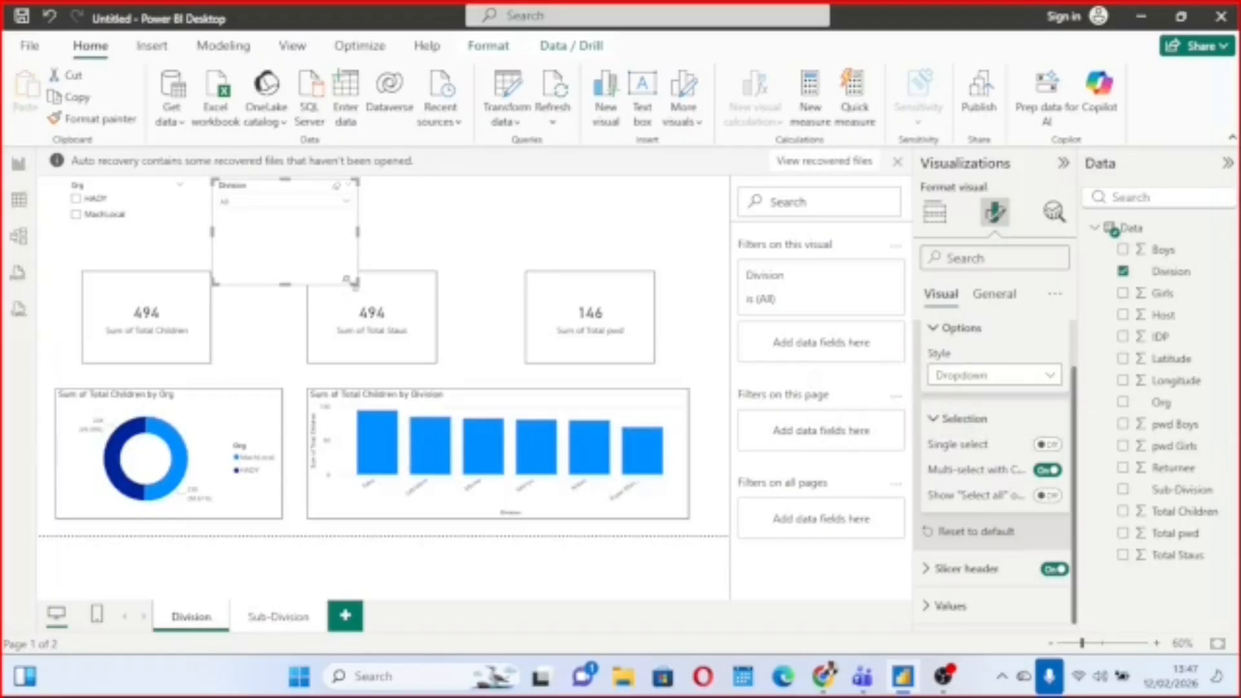
left_click_drag(354, 284, 351, 220)
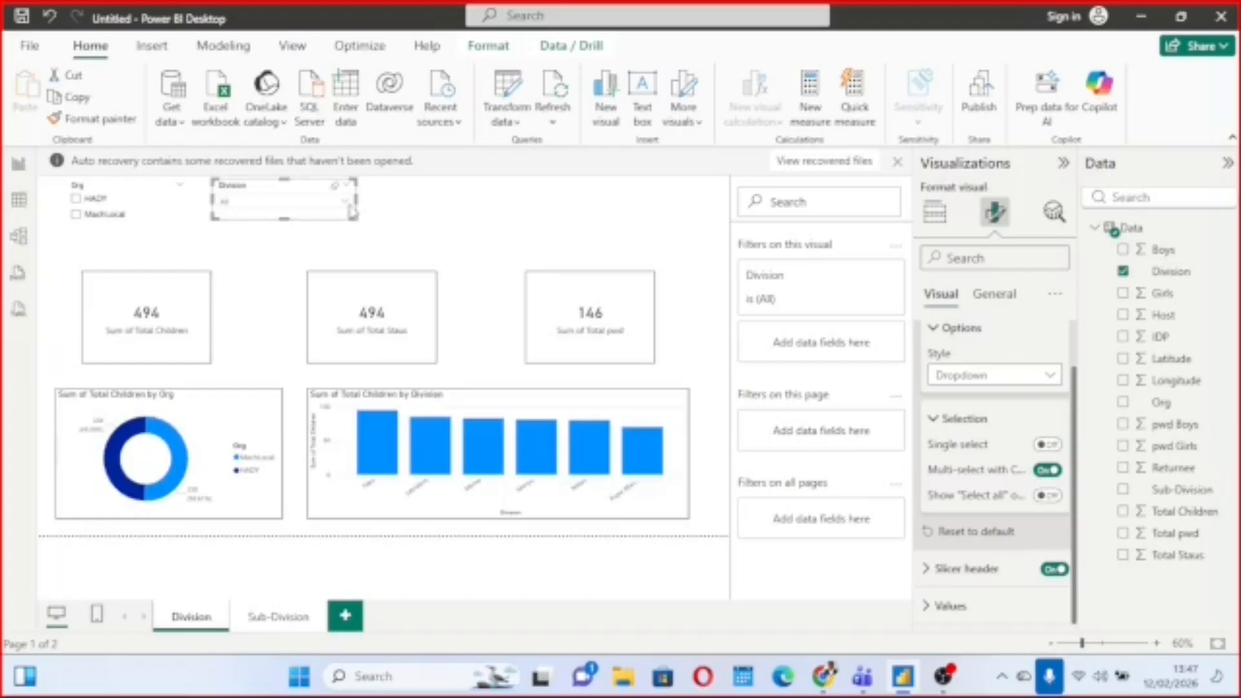
left_click(349, 202)
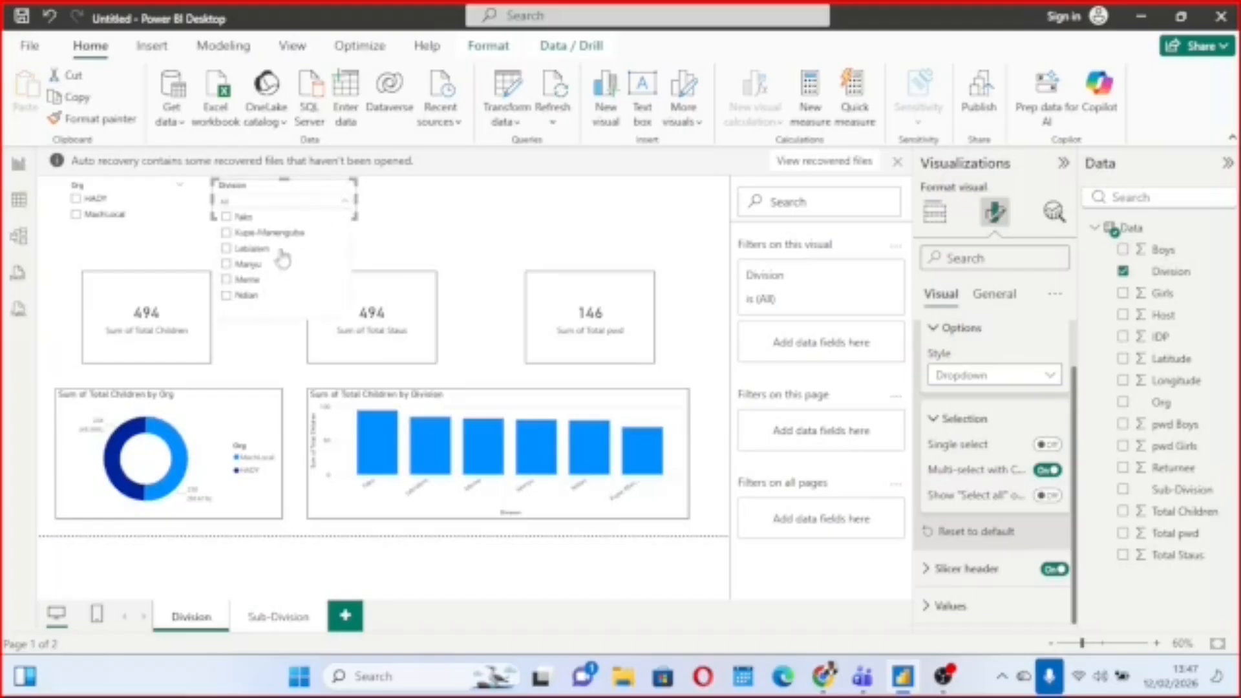
left_click(419, 230)
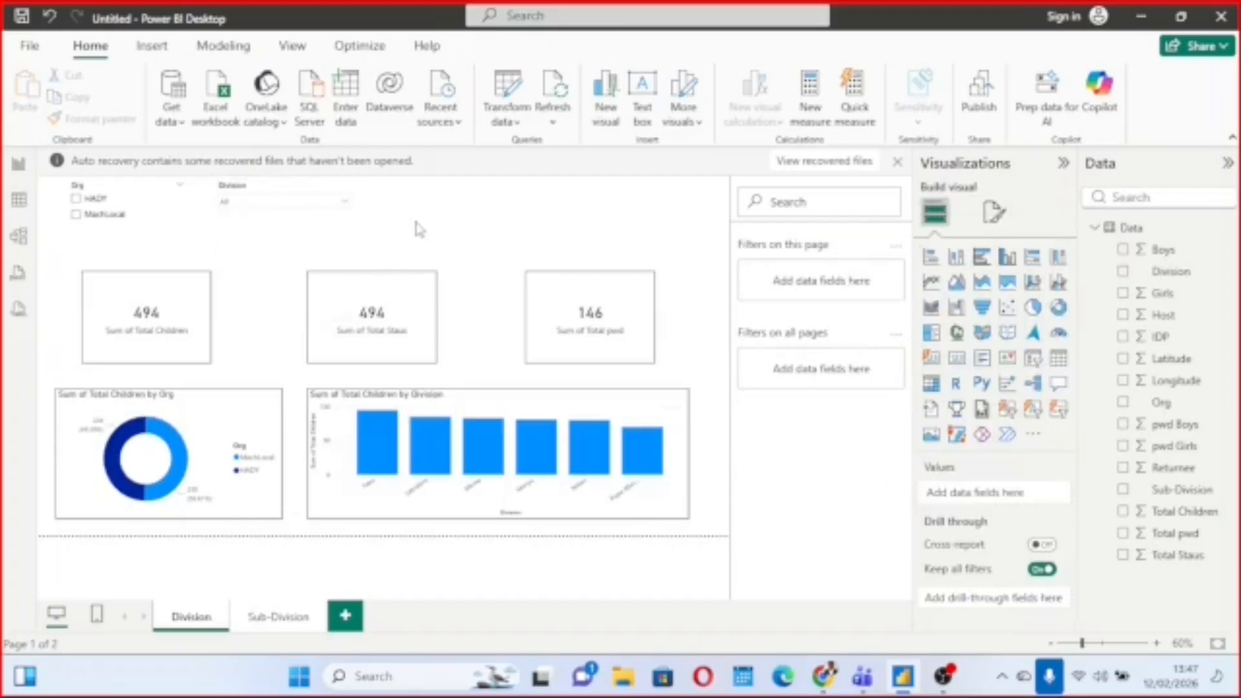
Set the Org slicer's style to Dropdown and reduce its height to match the Division slicer.
left_click(129, 200)
left_click(995, 213)
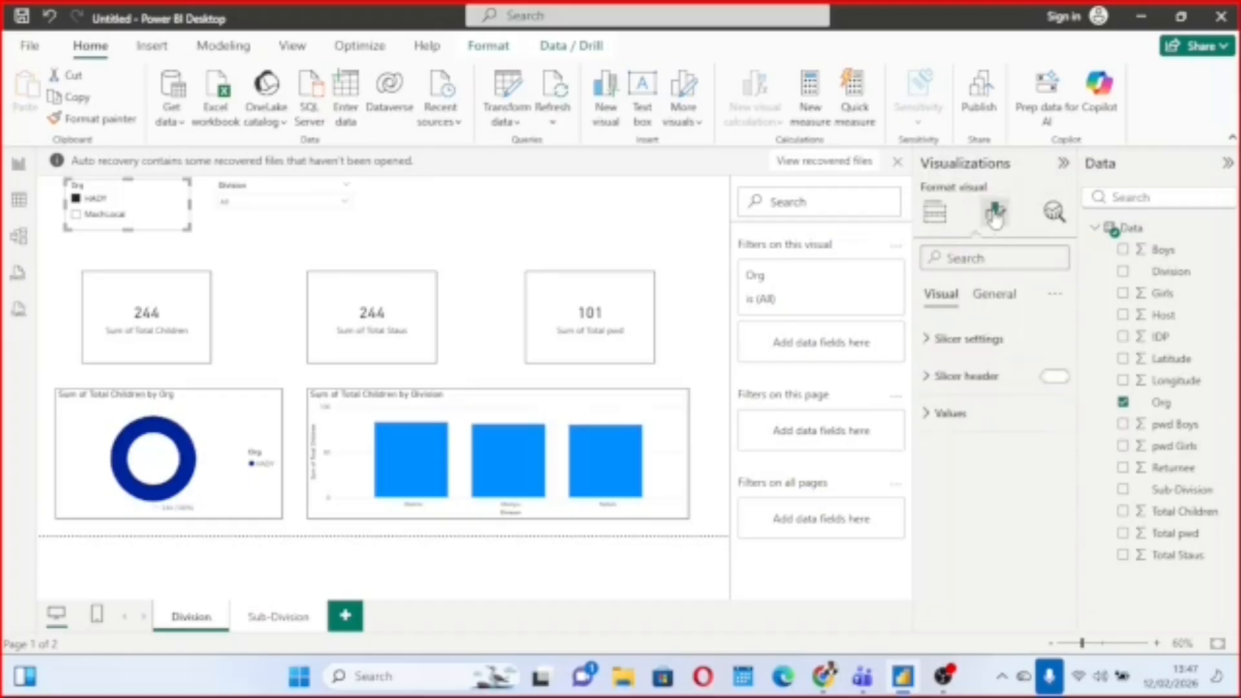
left_click(929, 343)
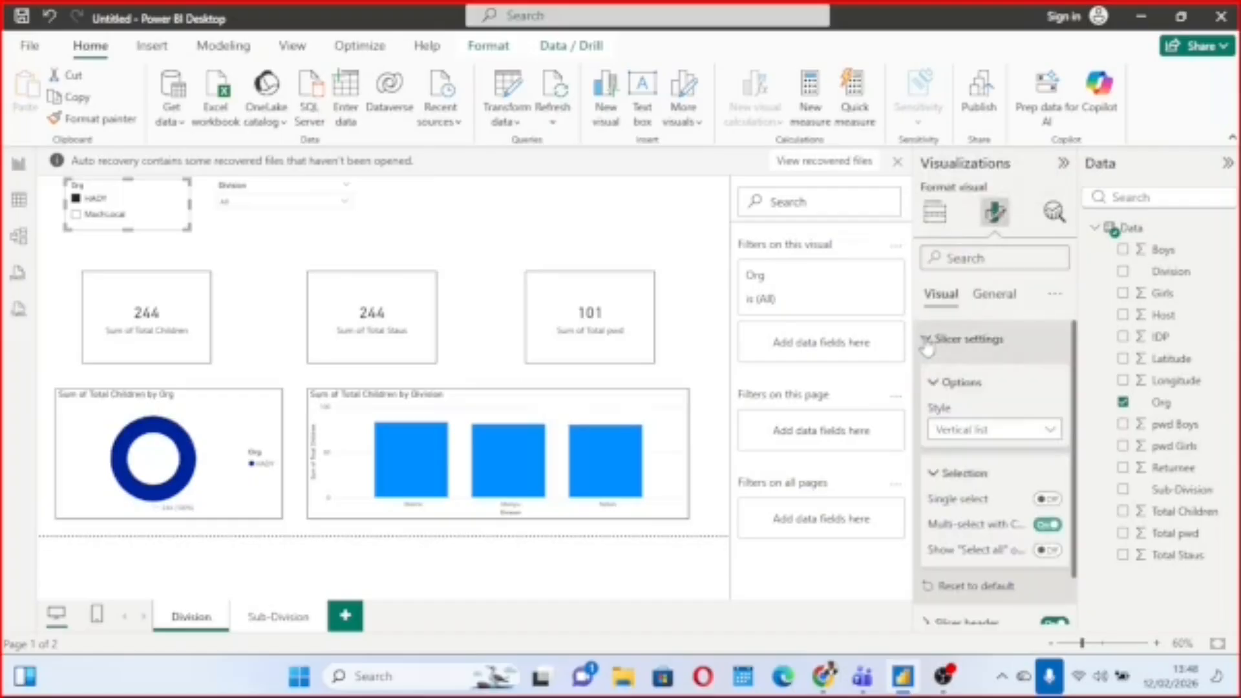
left_click(1051, 432)
left_click(984, 494)
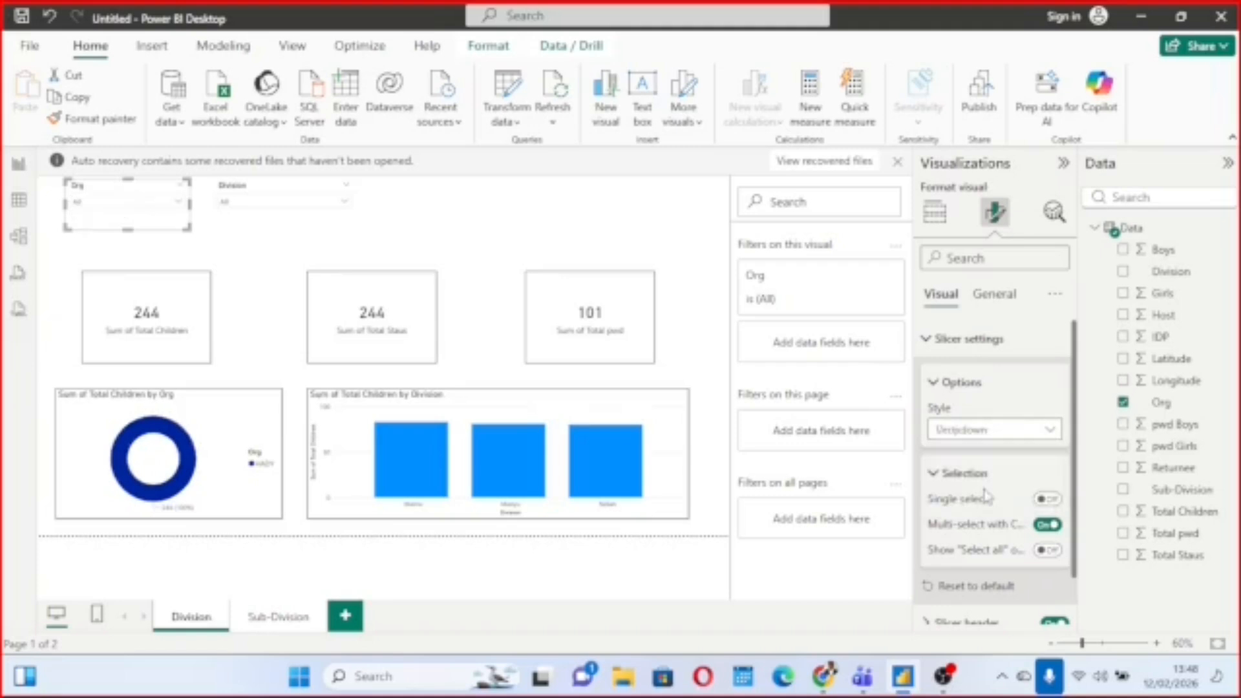
left_click_drag(190, 228, 190, 218)
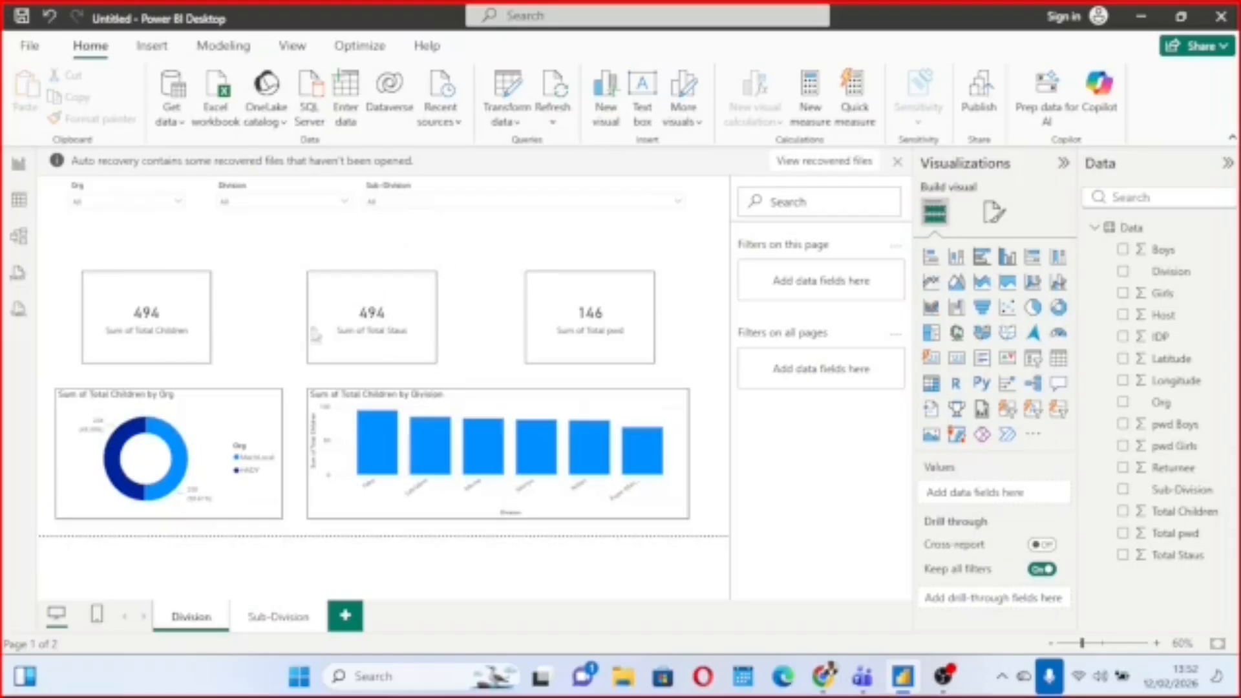
Open the data in the Power Query Editor and examine the Returnee and Total Staus columns.
left_click(514, 120)
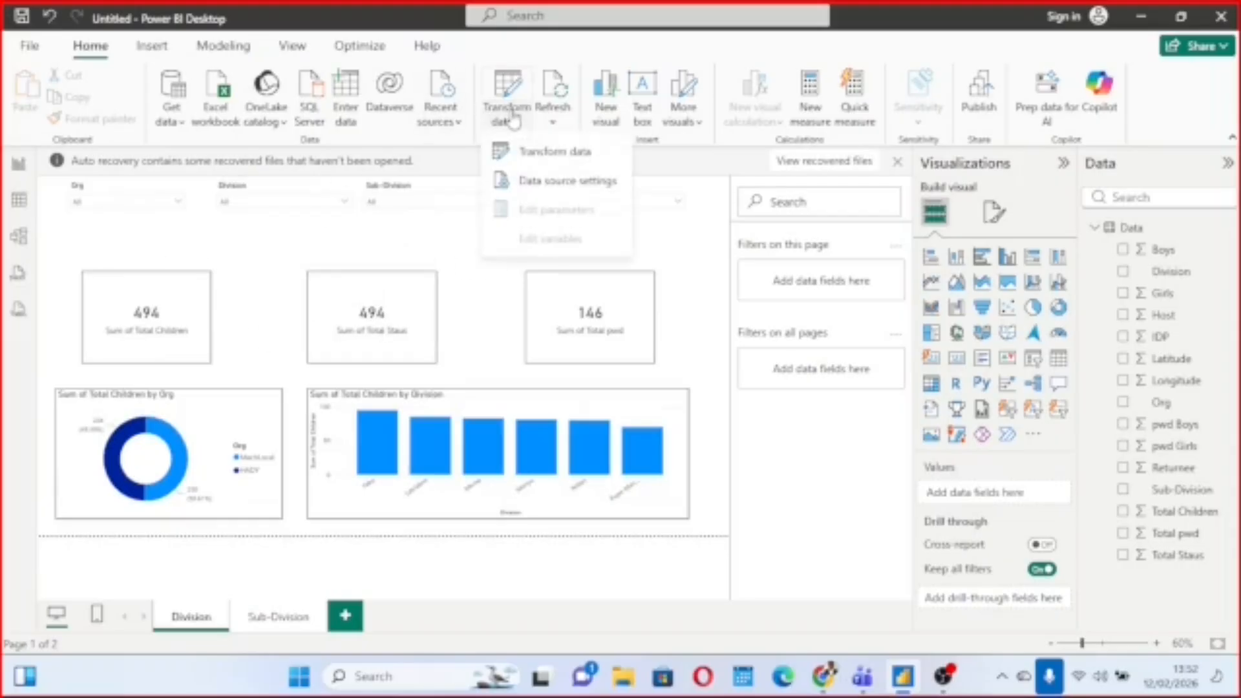
left_click(548, 150)
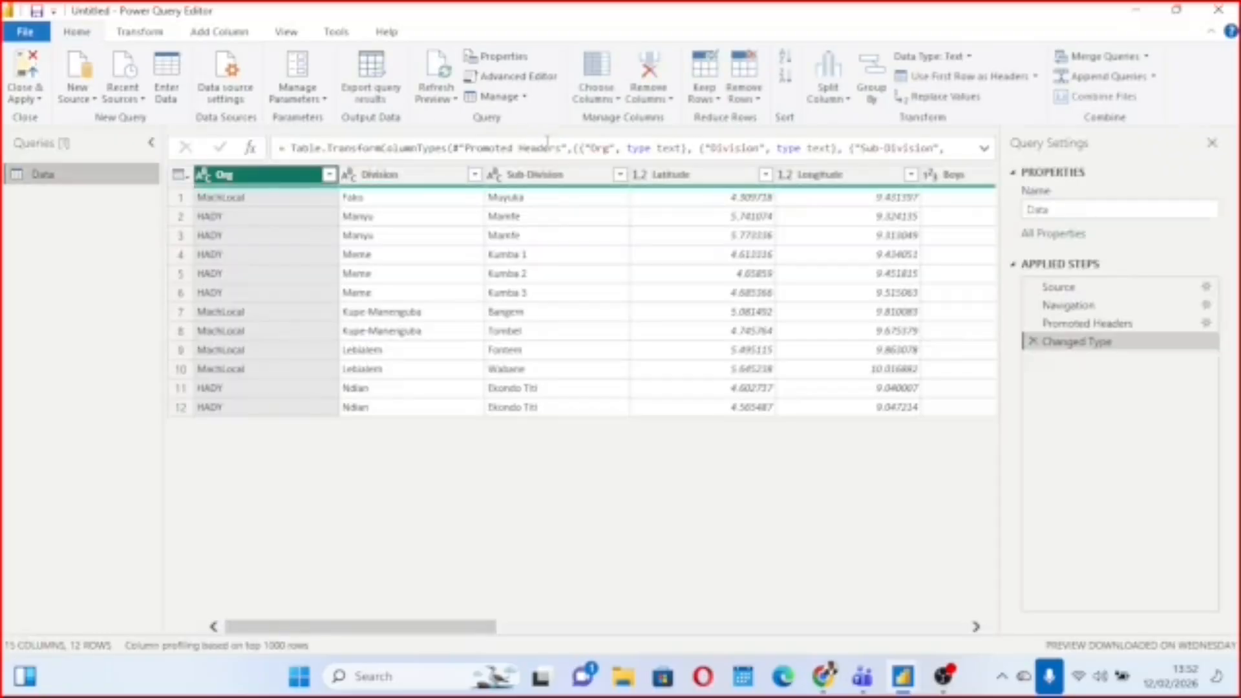
scroll(666, 338, "right", 10)
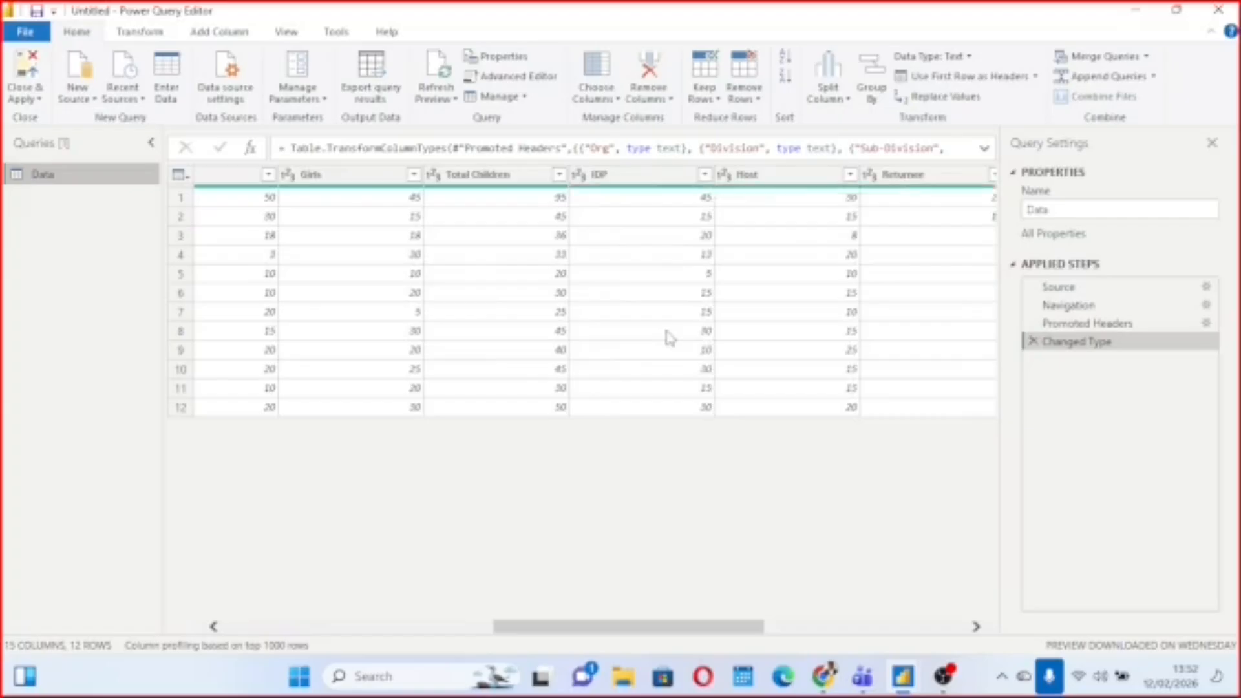
left_click(575, 181)
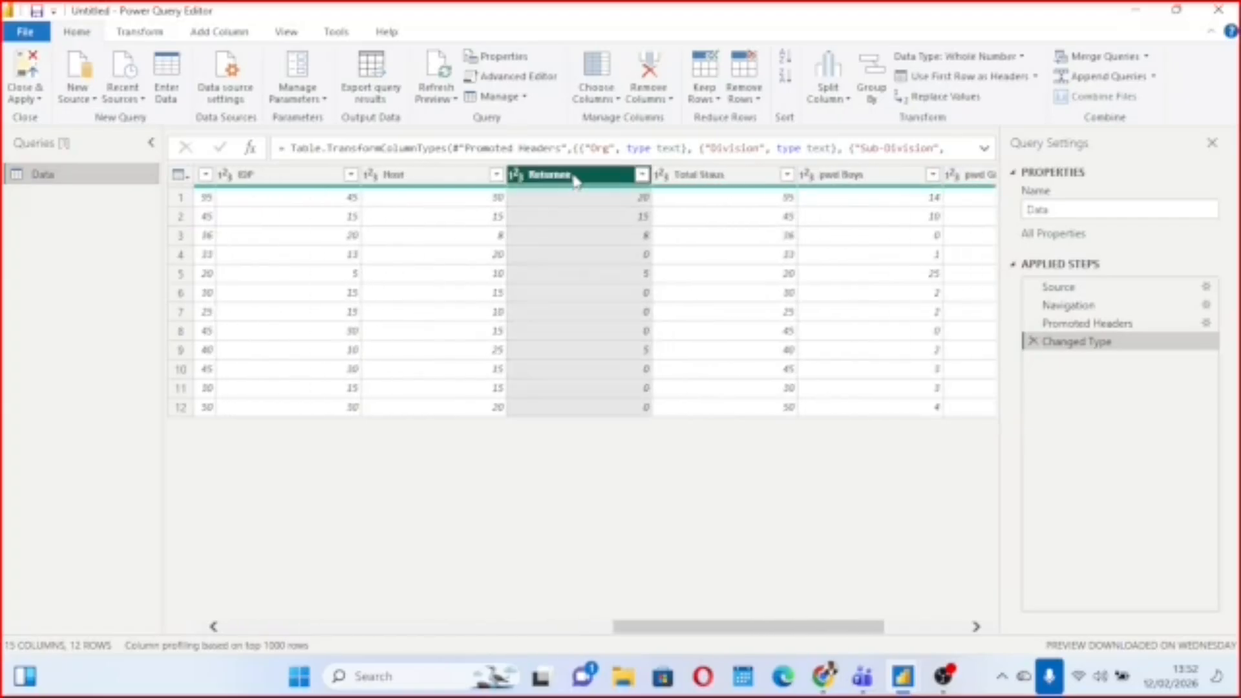
left_click(582, 217)
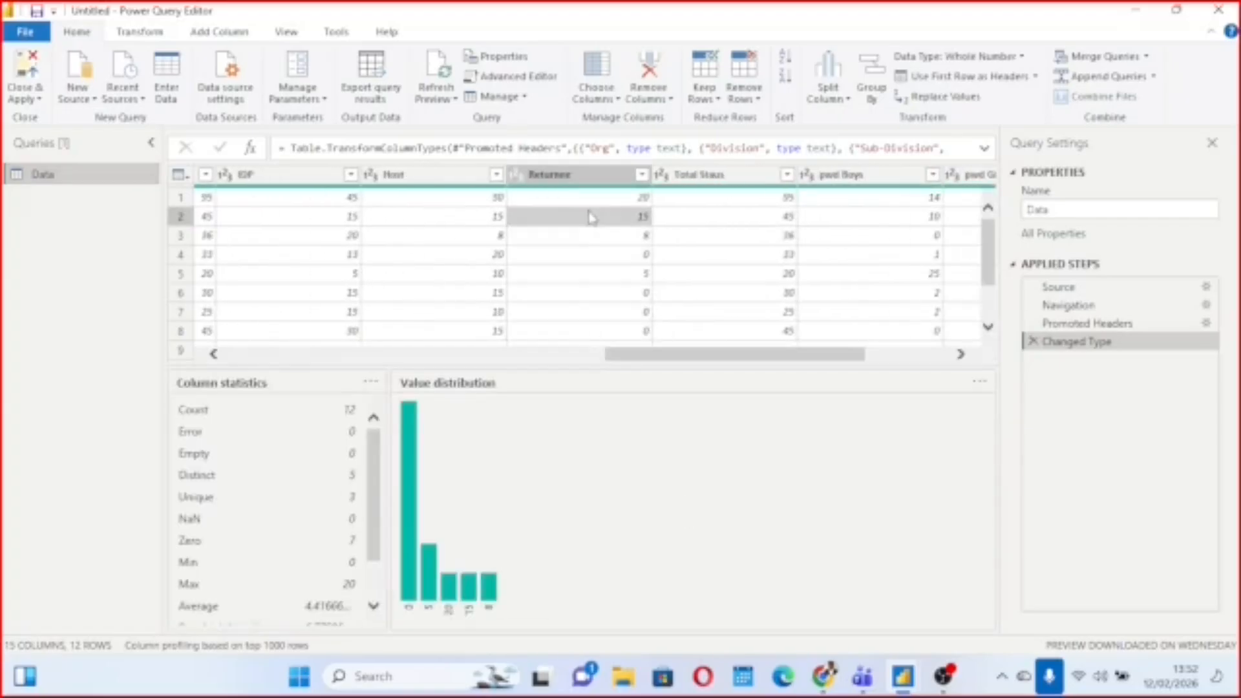
left_click(572, 181)
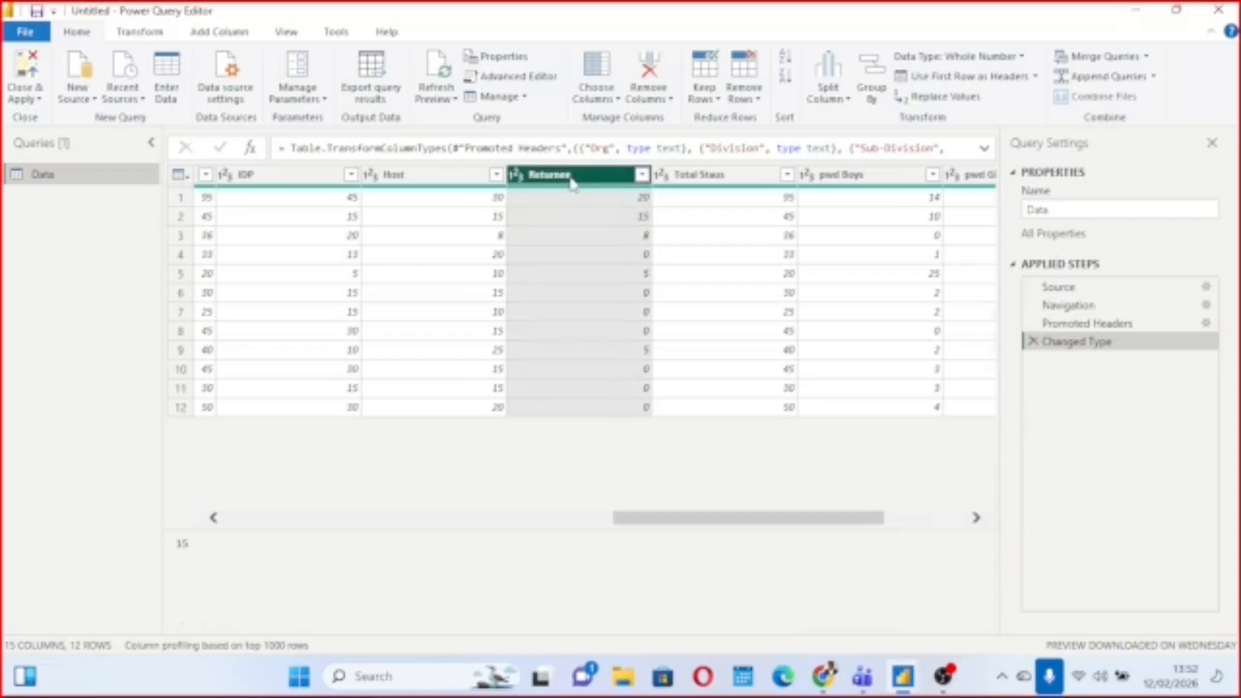
left_click(678, 175)
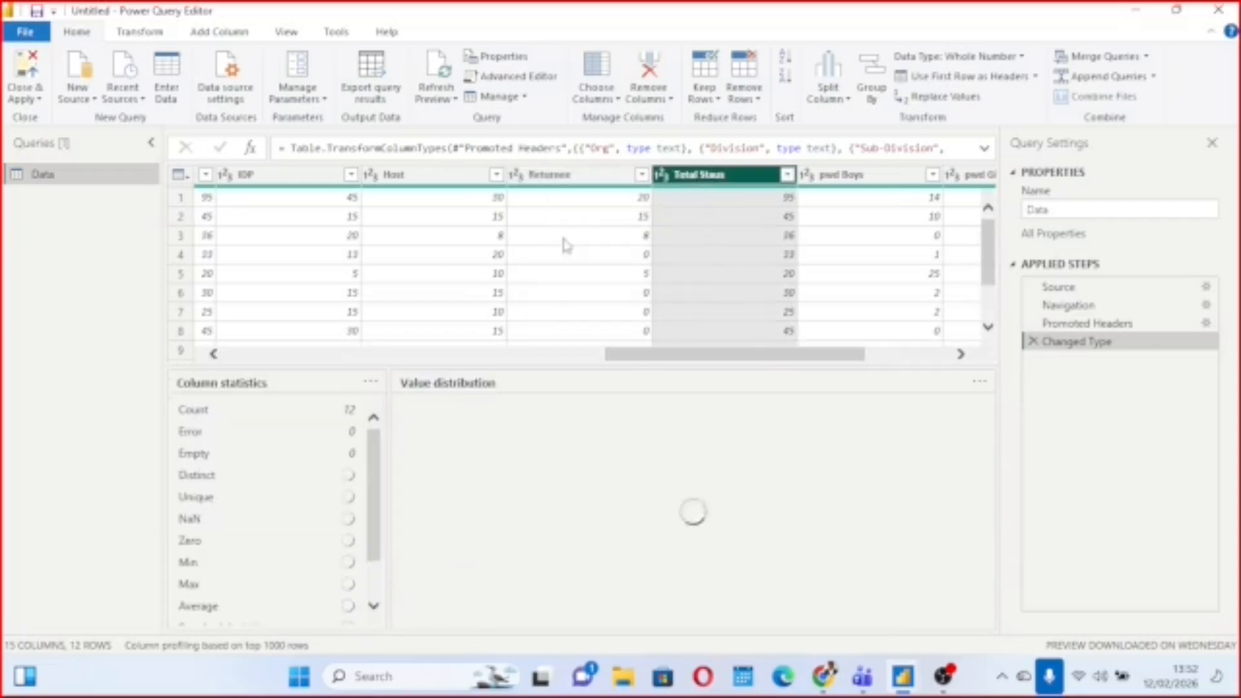
Try a value replacement of 15 with 20 from the second-row cell of the Returnee column.
left_click(597, 217)
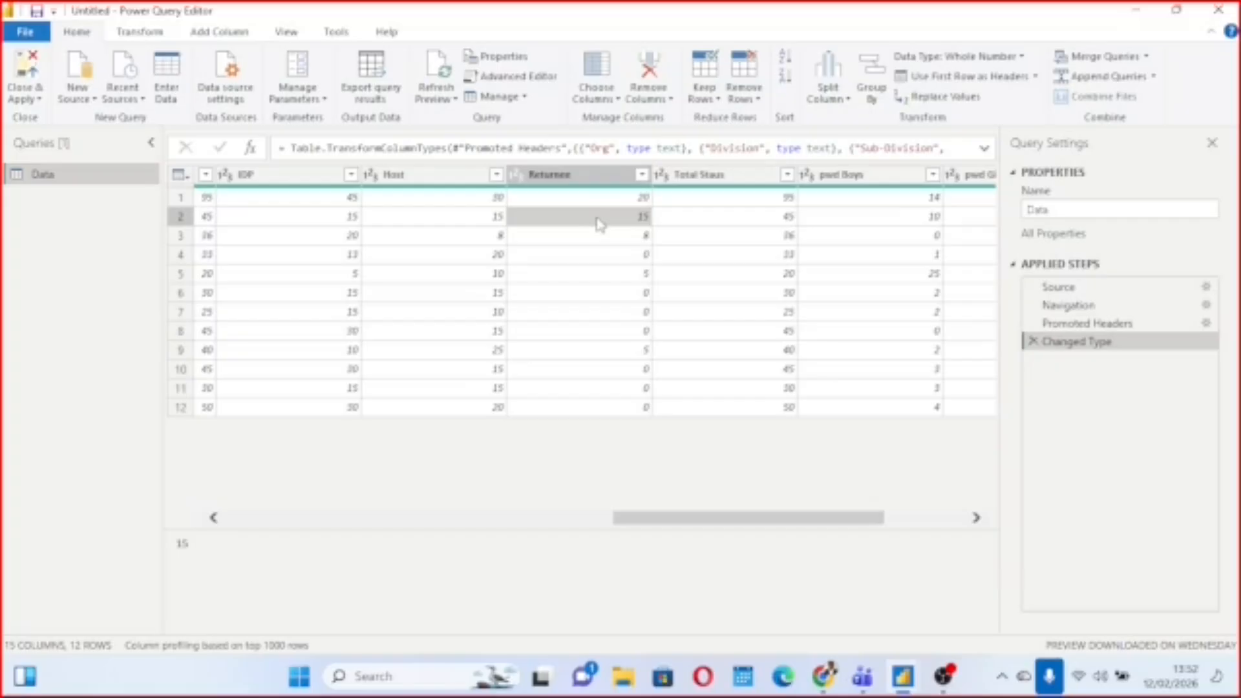
right_click(597, 223)
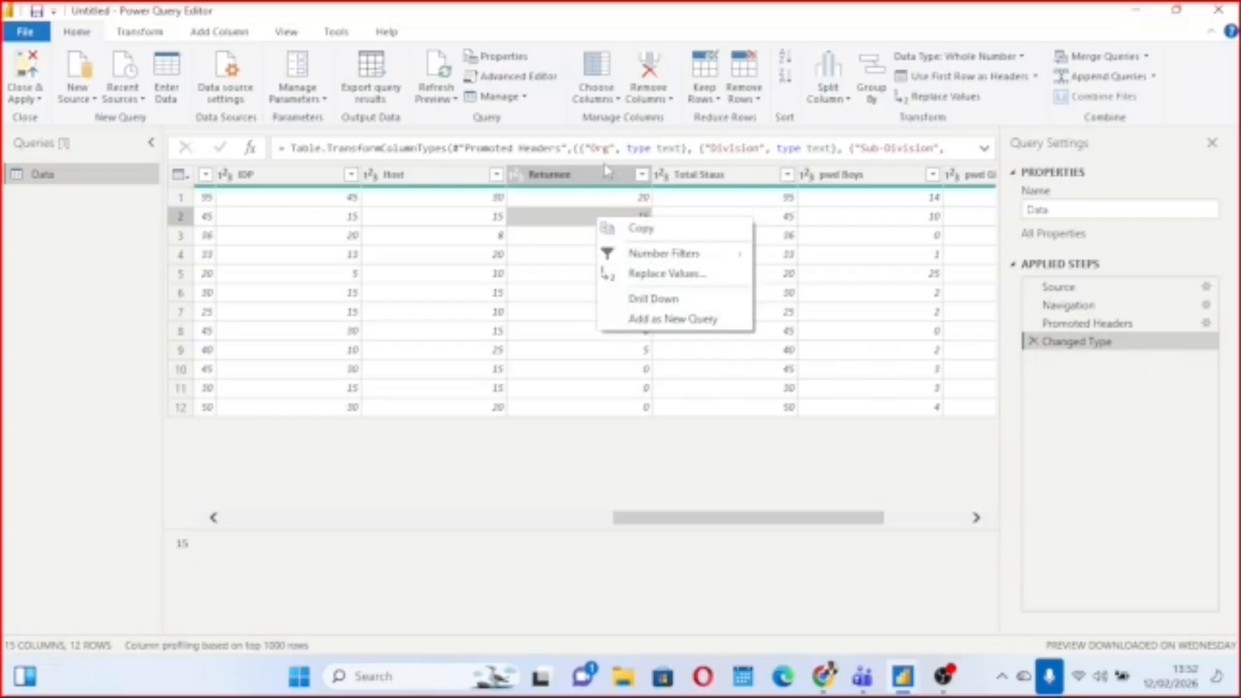
left_click(658, 277)
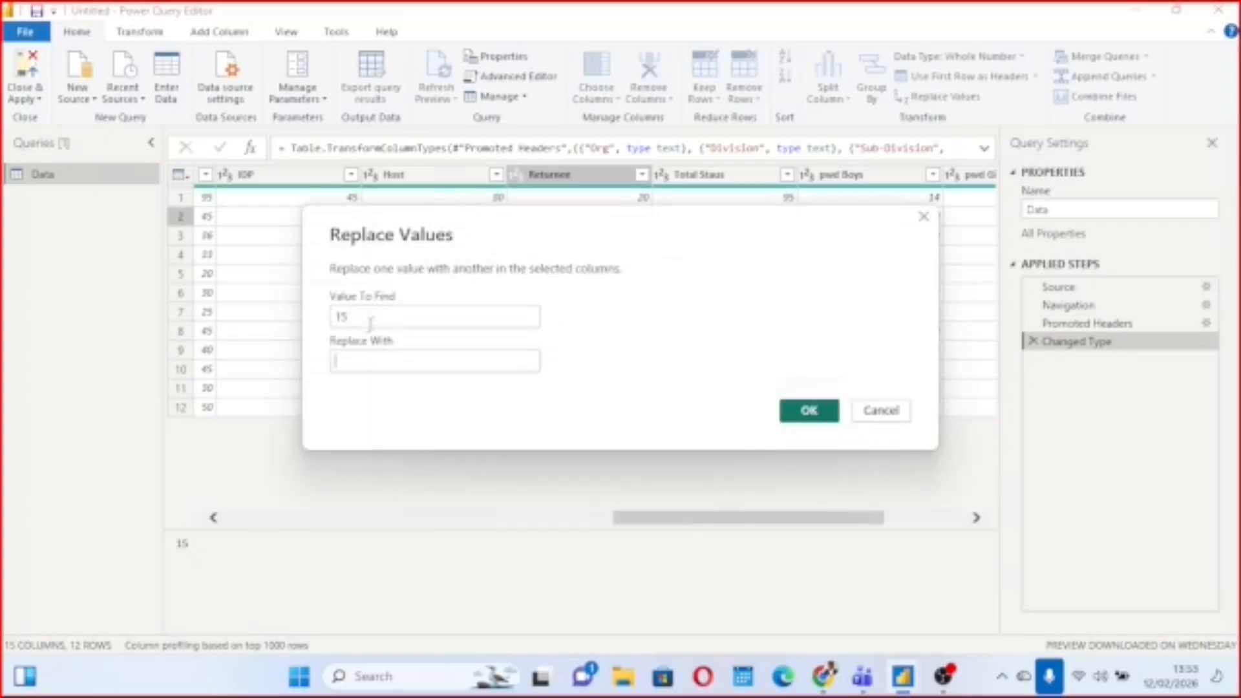
left_click(369, 364)
type("20")
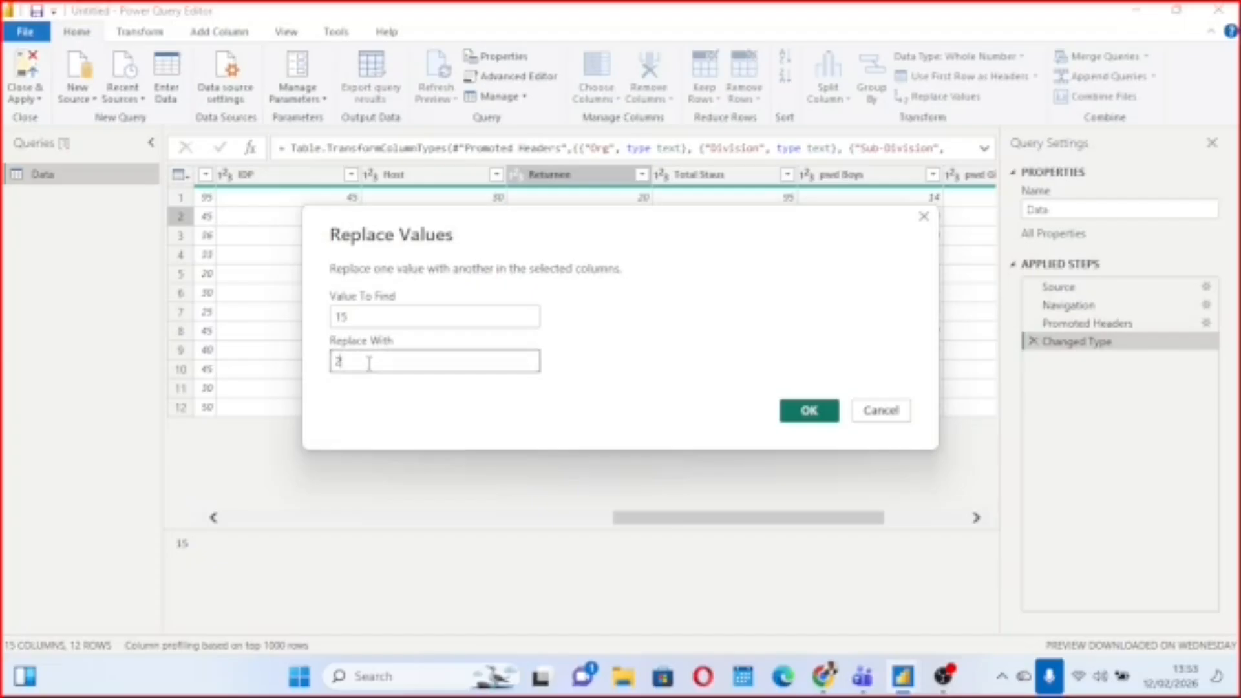
left_click(925, 219)
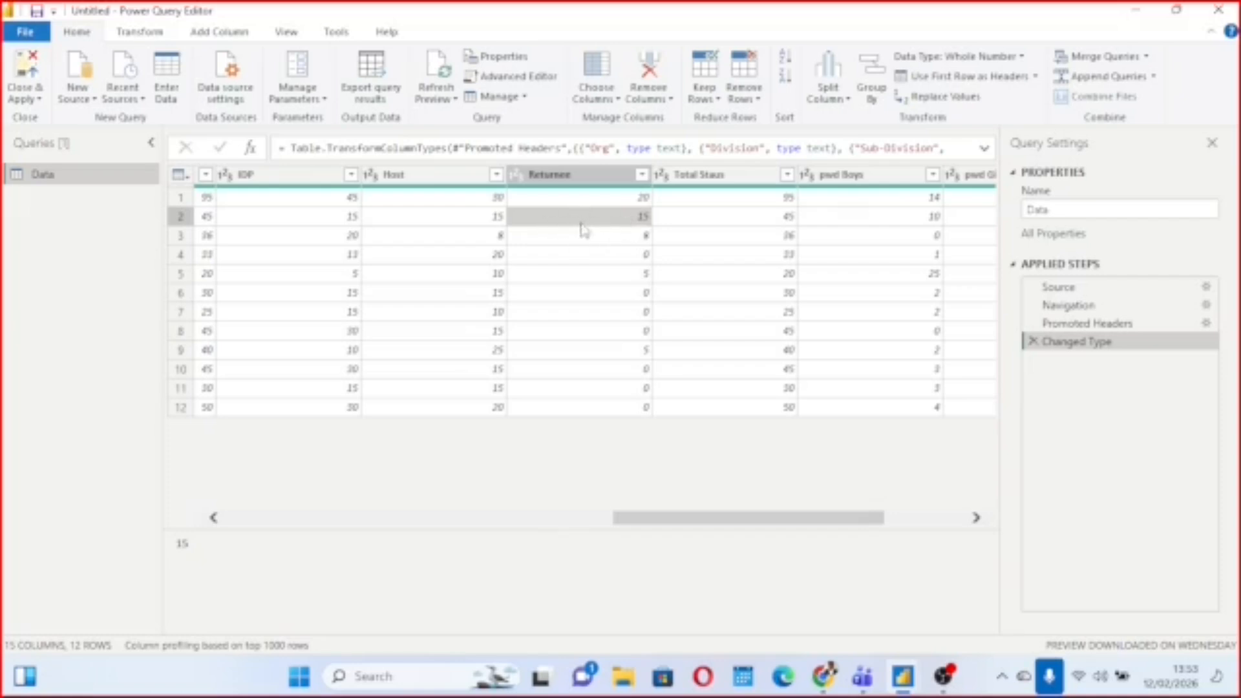
Try replacing 15 with 20 across the whole selected Returnee column.
left_click(594, 185)
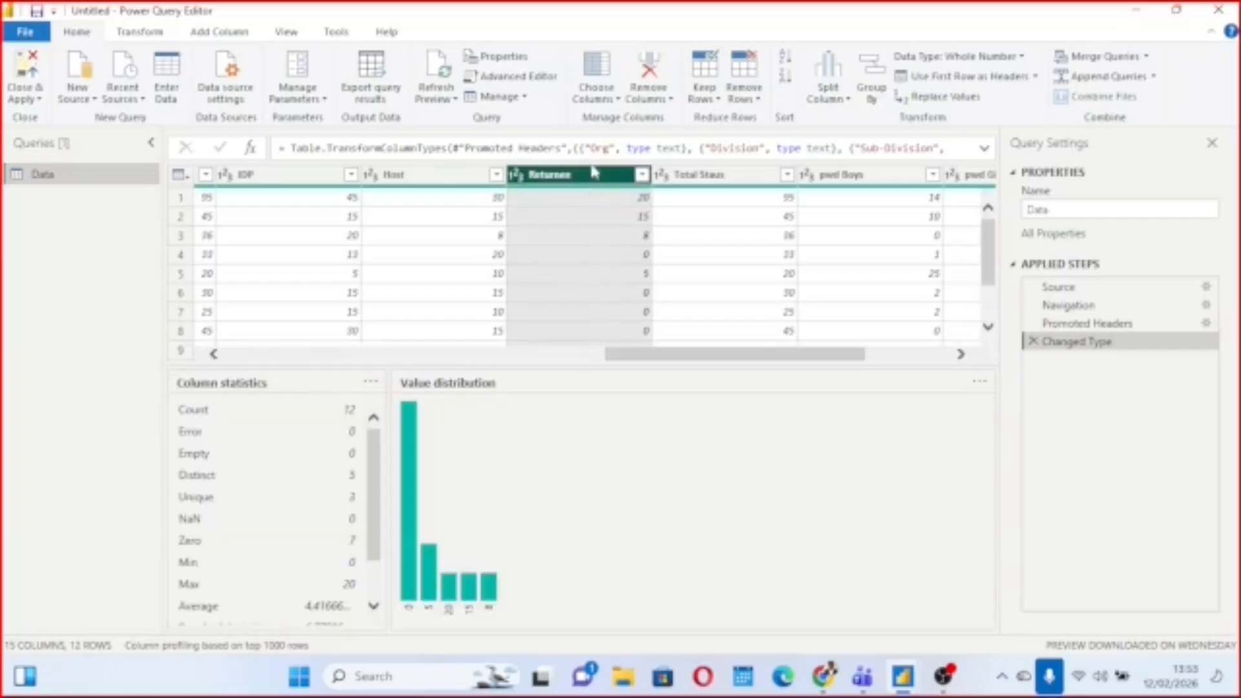
right_click(594, 181)
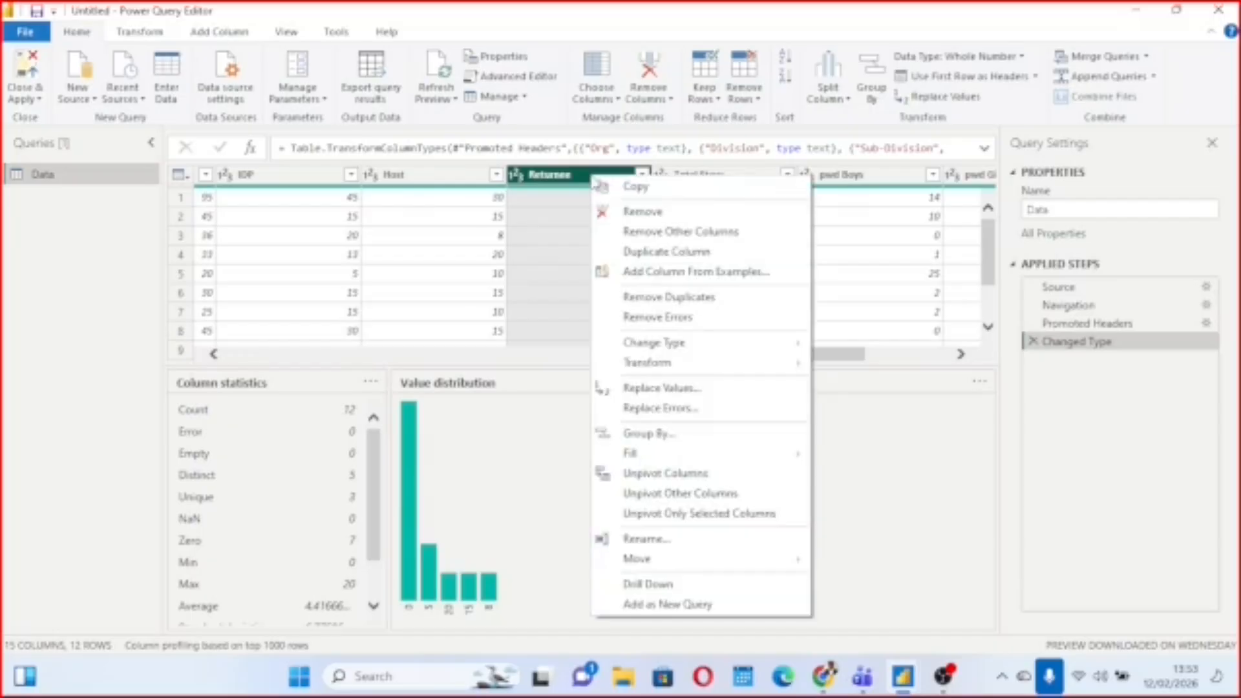
left_click(670, 388)
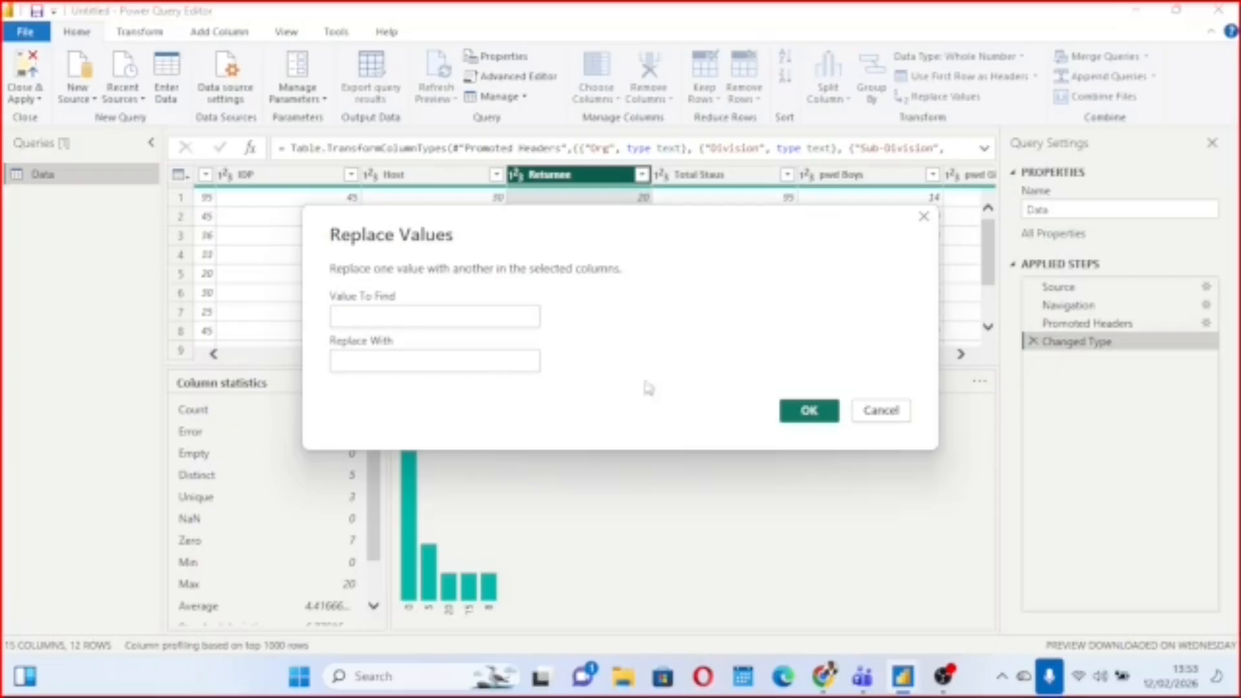
left_click(384, 320)
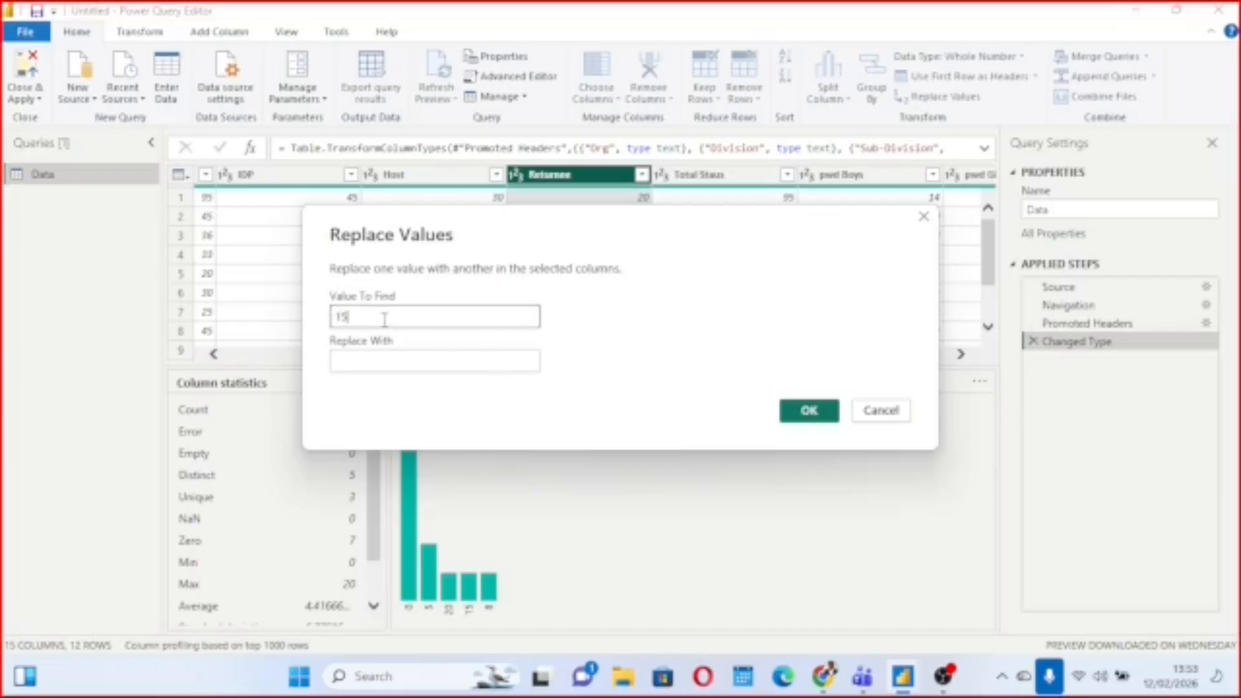
left_click(397, 363)
type("20")
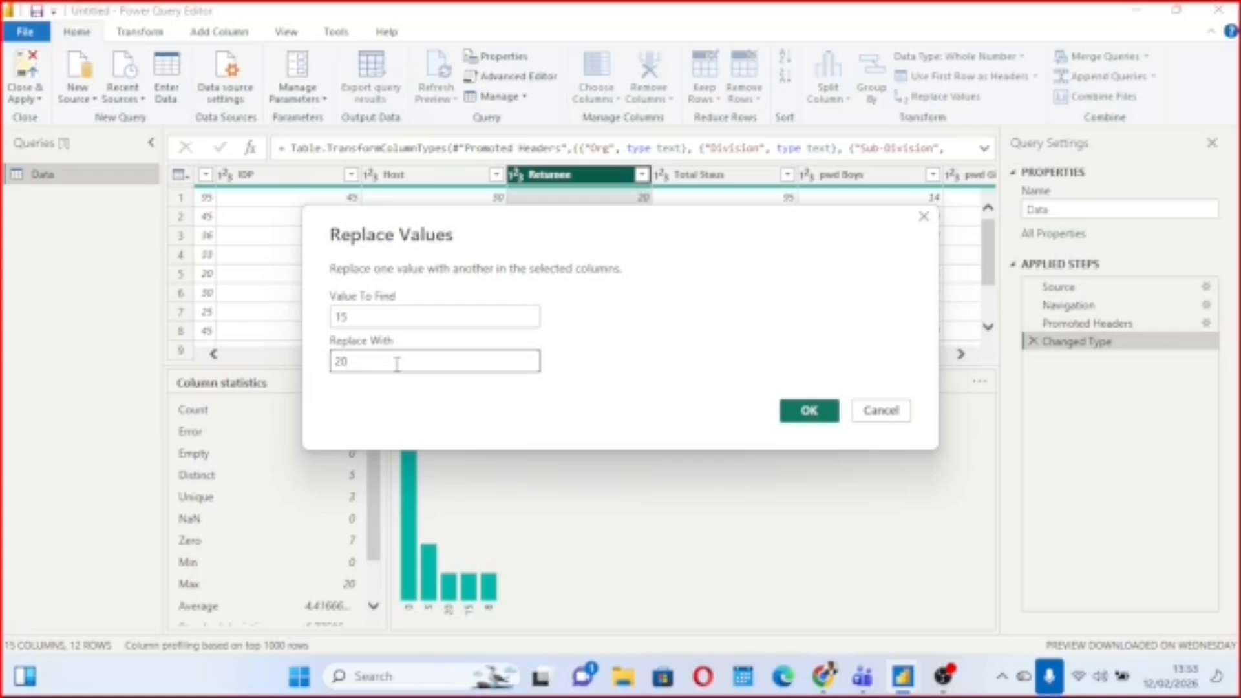
left_click(891, 411)
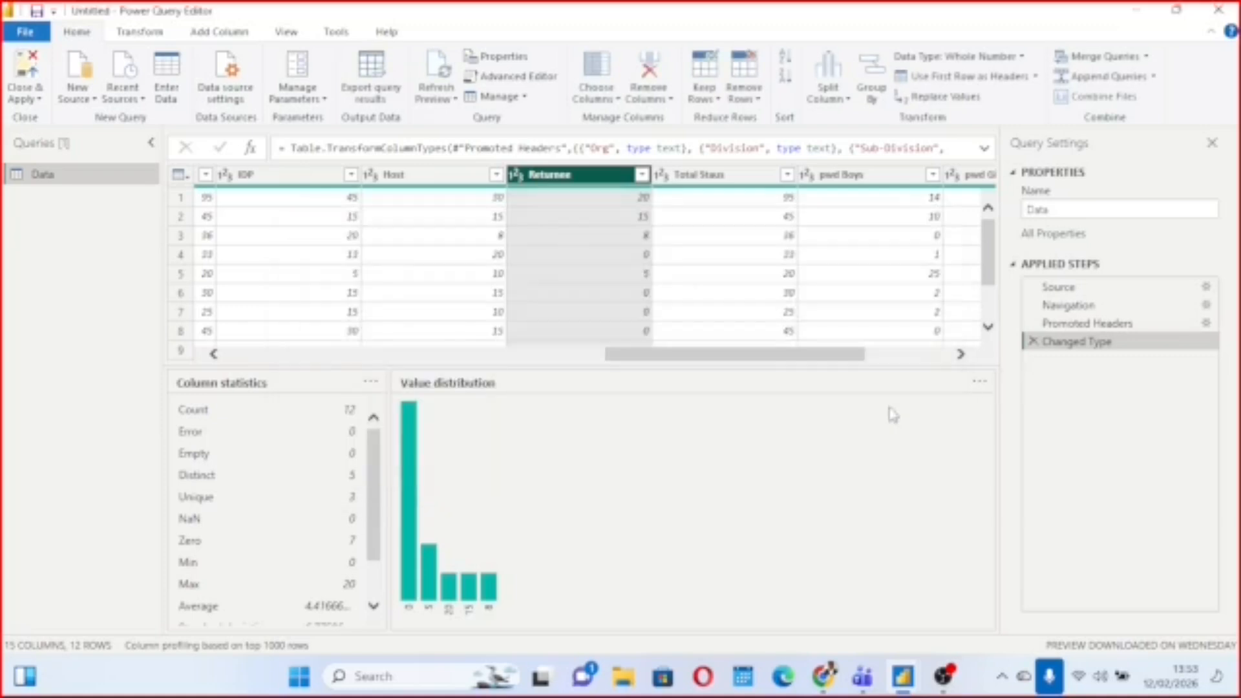
left_click(600, 237)
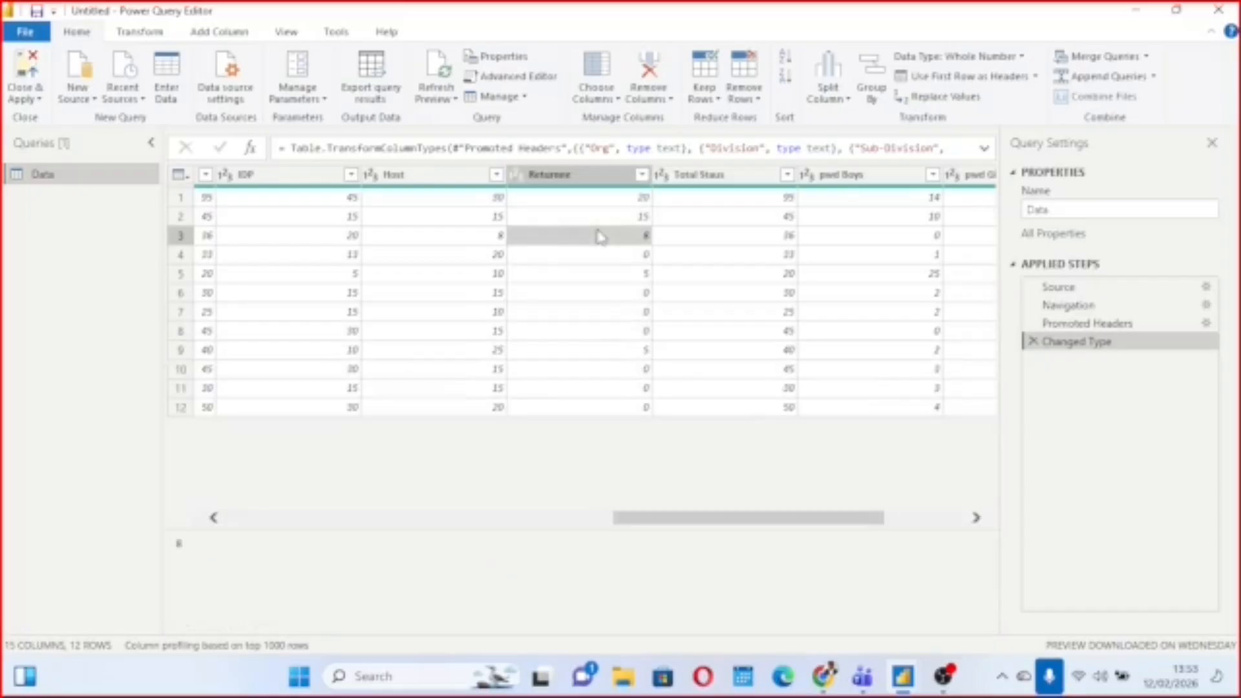
right_click(600, 237)
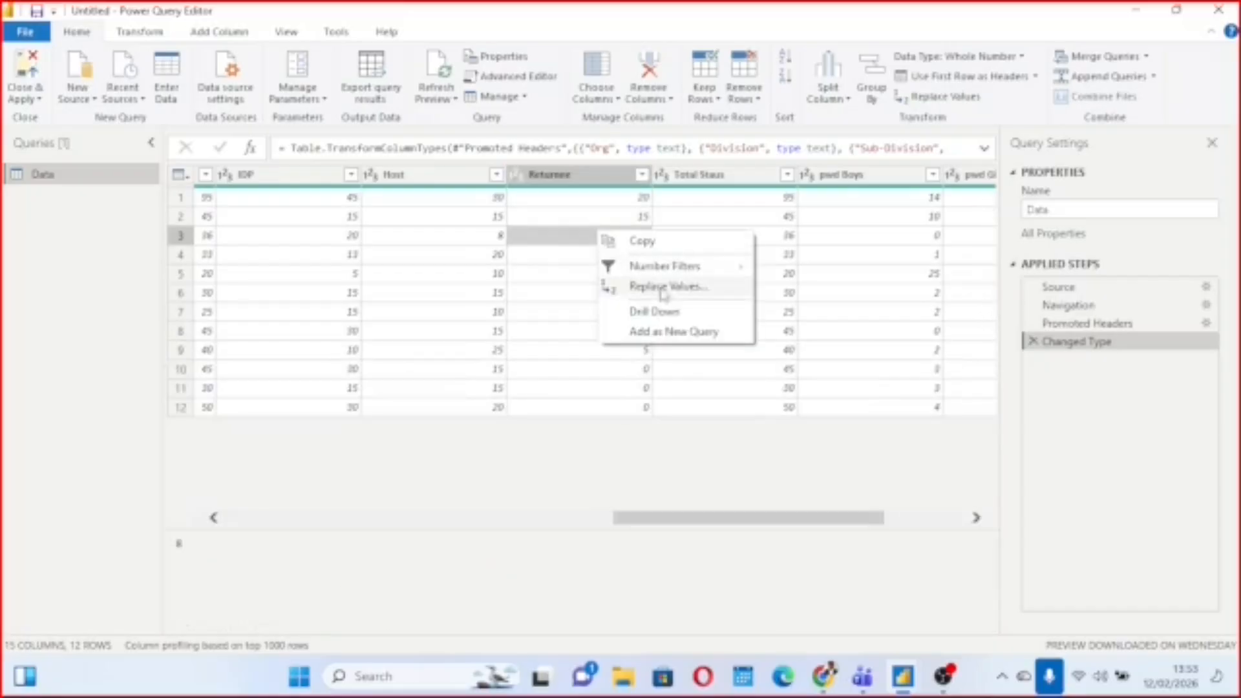
left_click(563, 333)
left_click(562, 333)
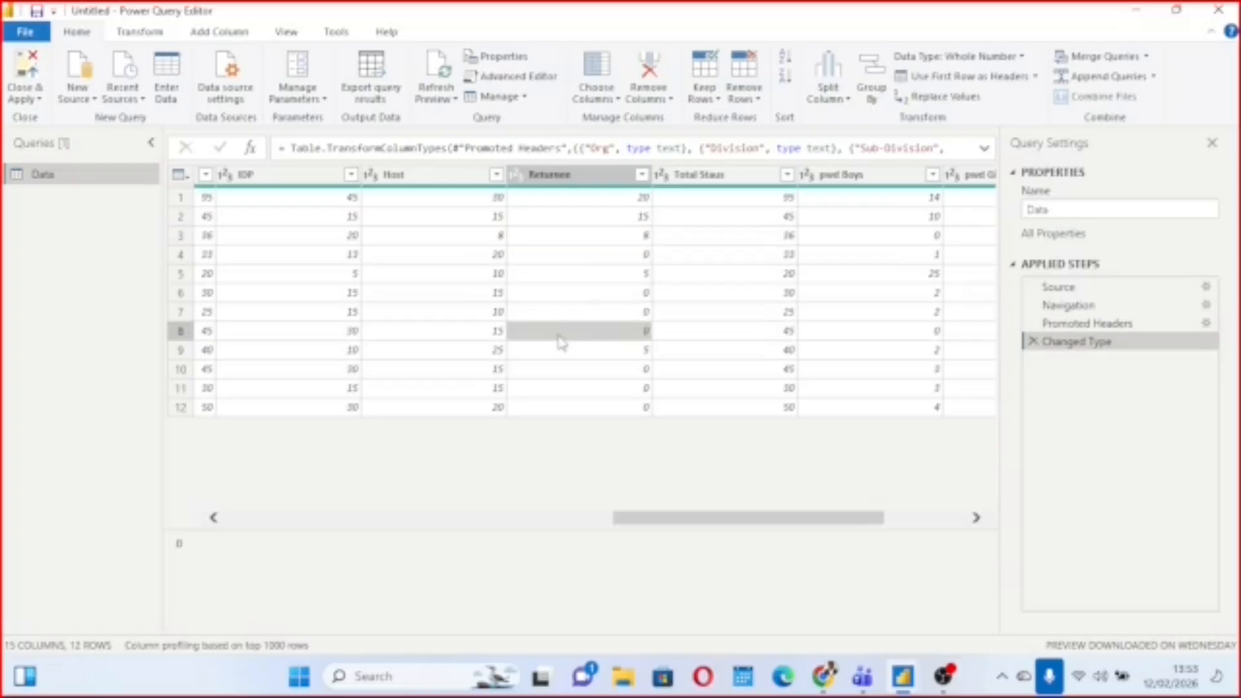
Close the Power Query Editor and apply any pending changes.
left_click(39, 100)
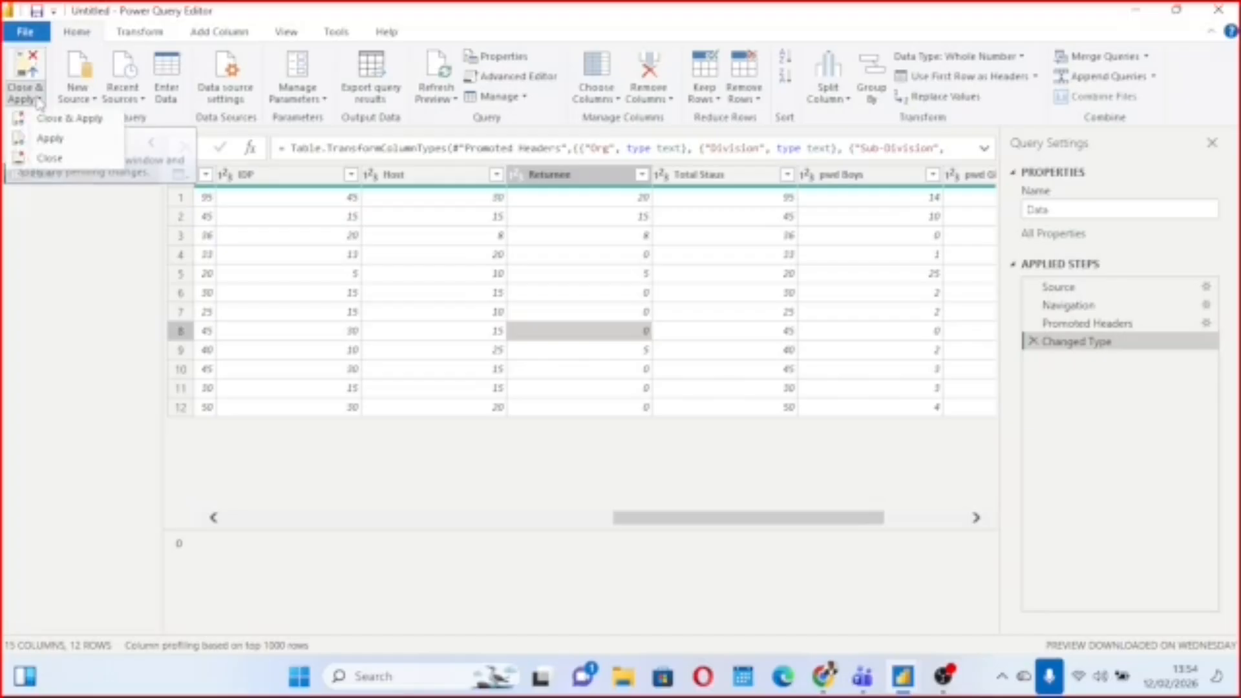
left_click(52, 119)
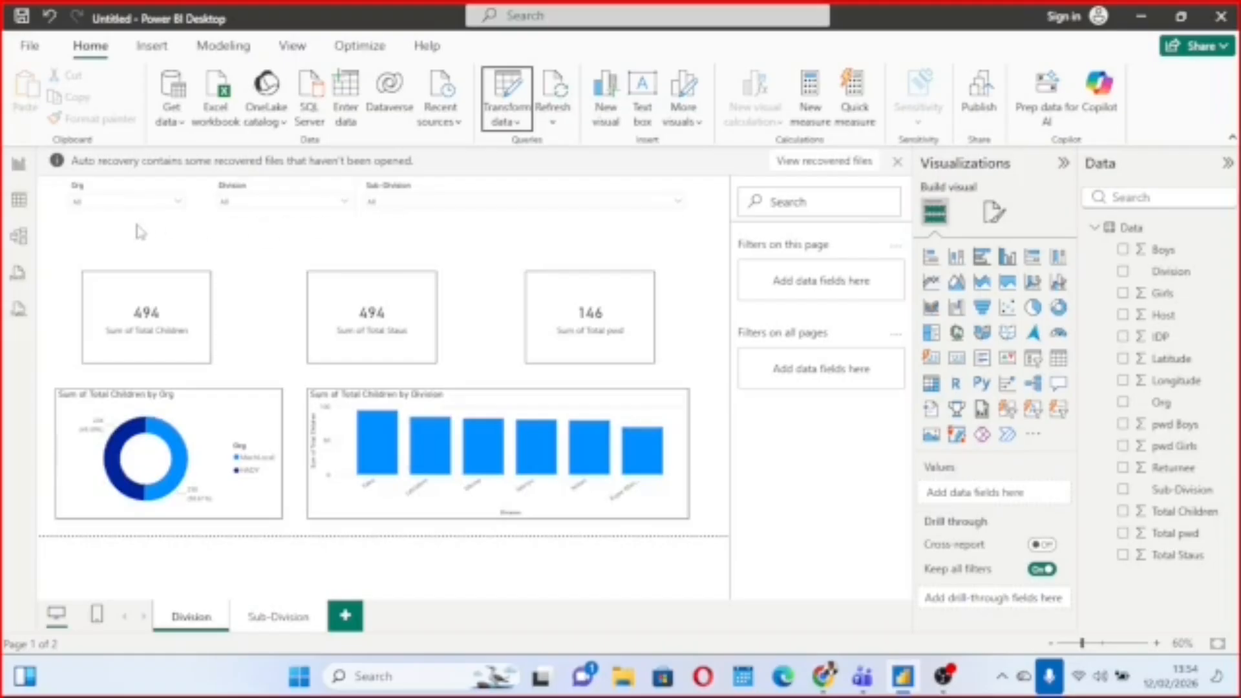
Test the Org slicer by selecting and clearing HADY, and filter the dashboard to MachLocal.
left_click(177, 204)
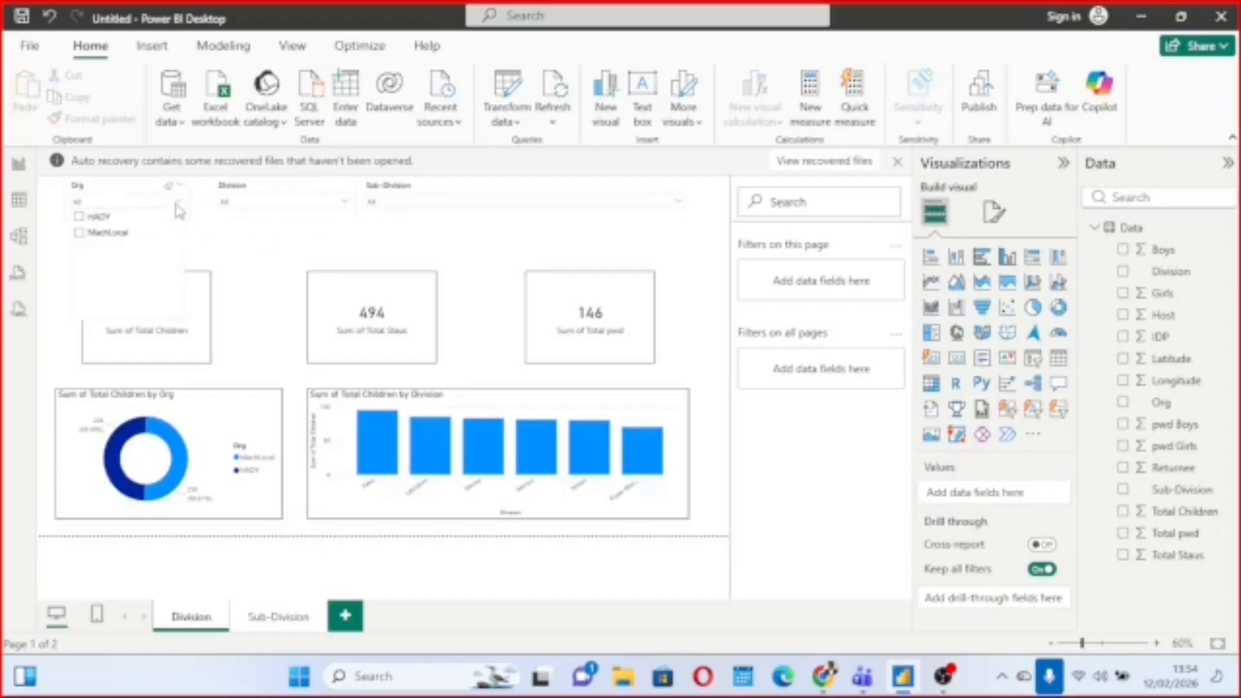
left_click(79, 217)
left_click(79, 217)
left_click(80, 233)
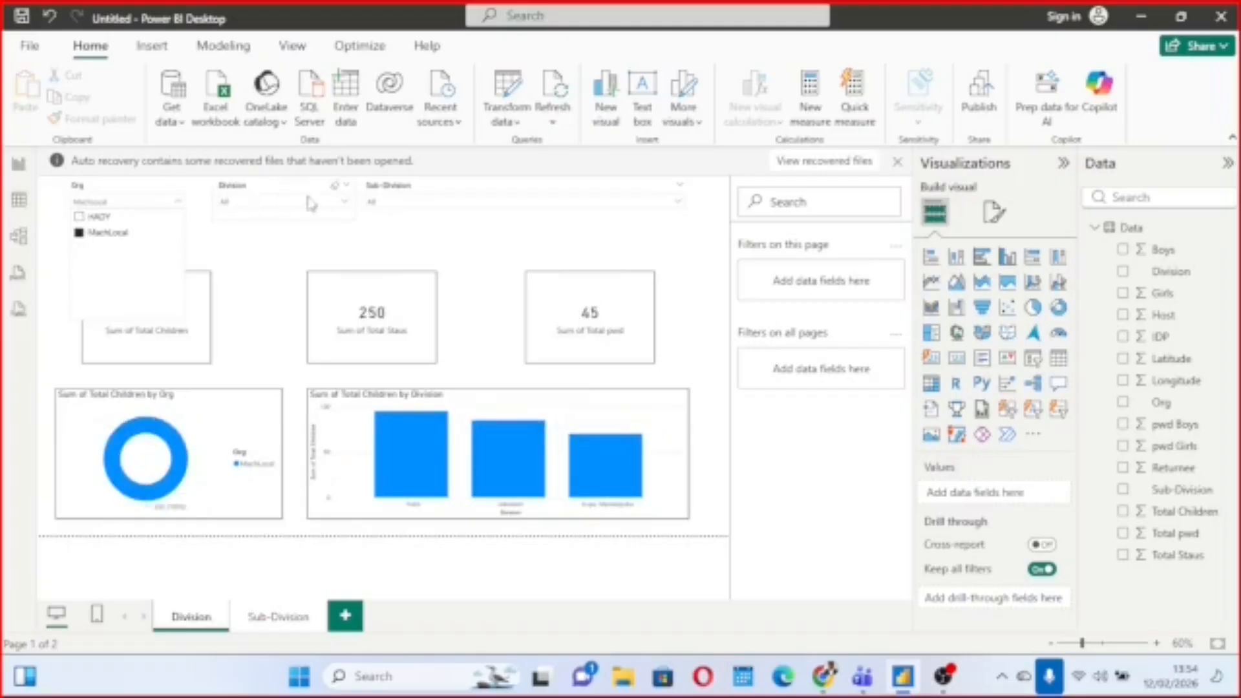
Narrow the dashboard to Fako in the Division slicer and Muyuka in the Sub-Division slicer.
left_click(344, 202)
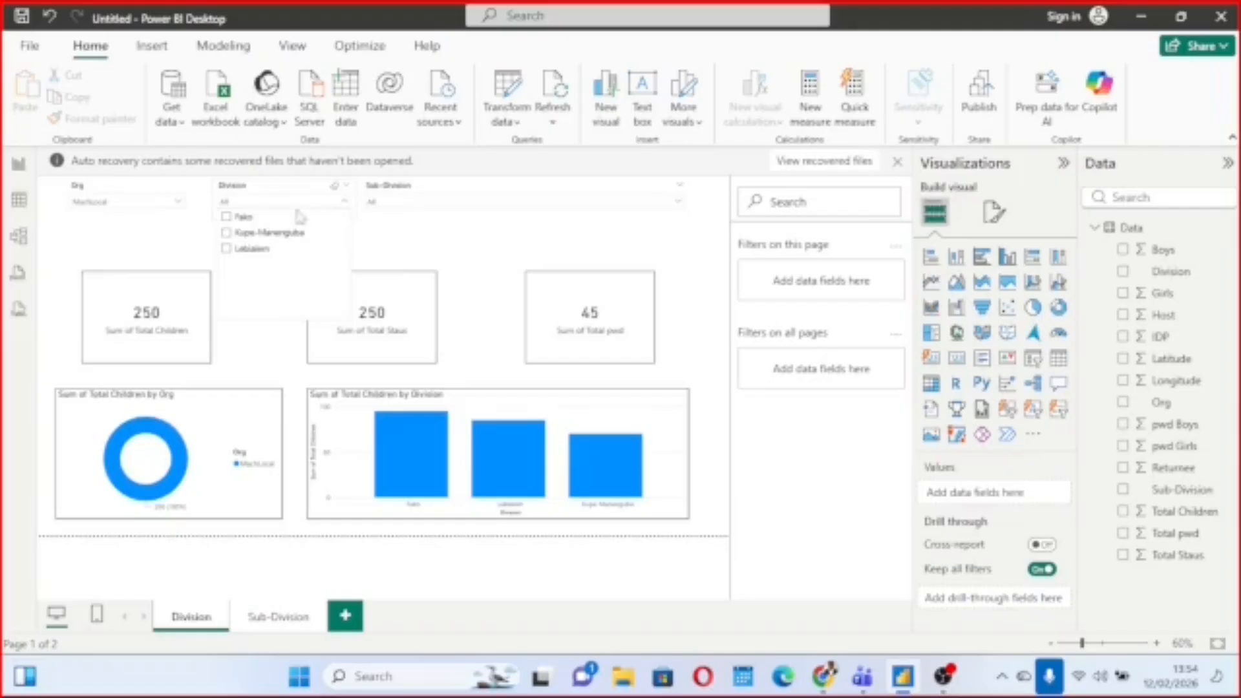
left_click(227, 218)
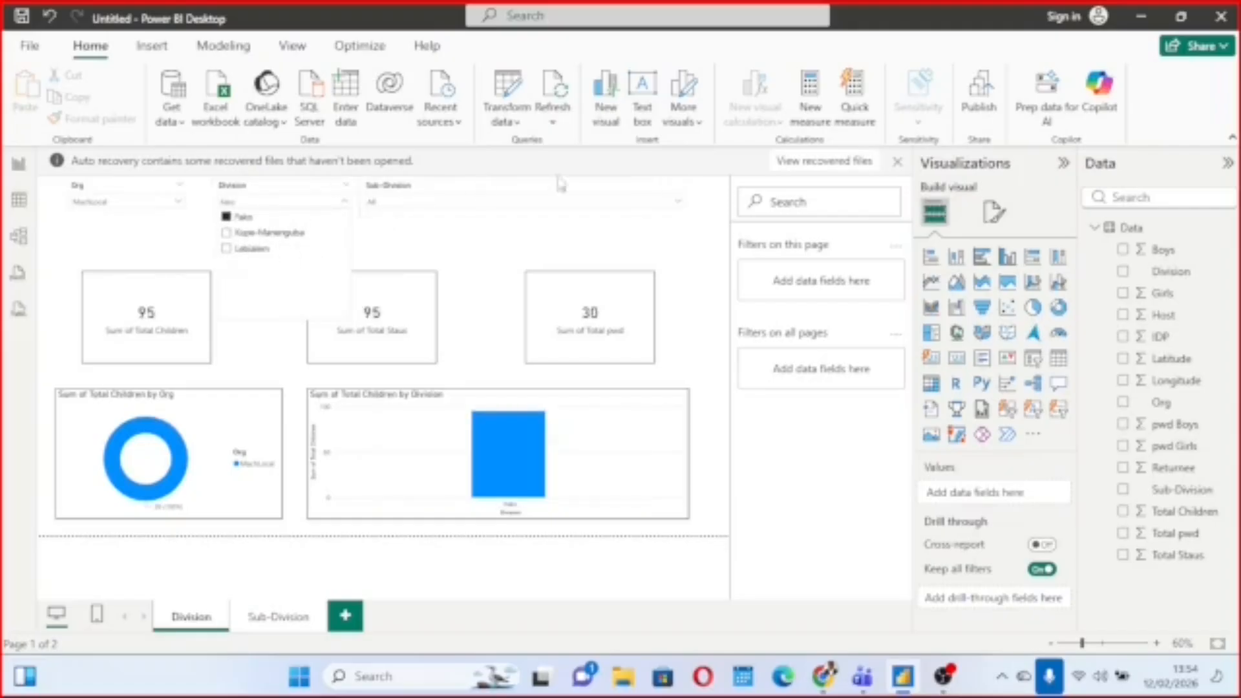
left_click(677, 202)
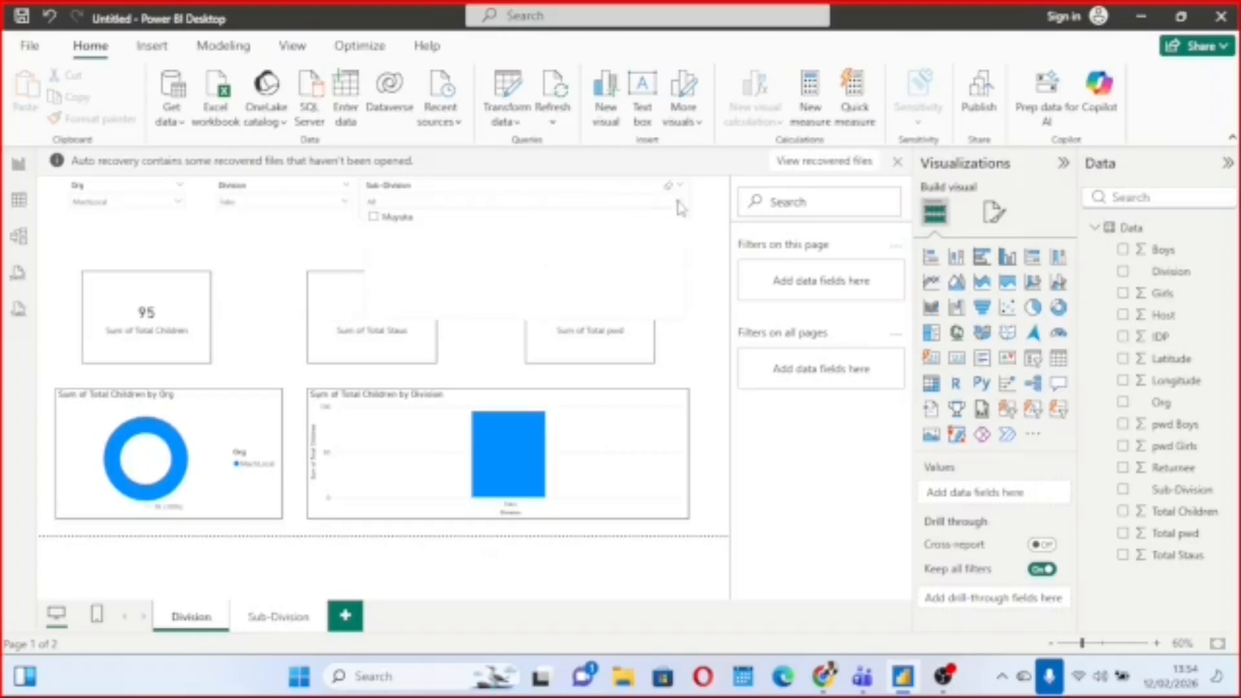
left_click(374, 218)
left_click(303, 228)
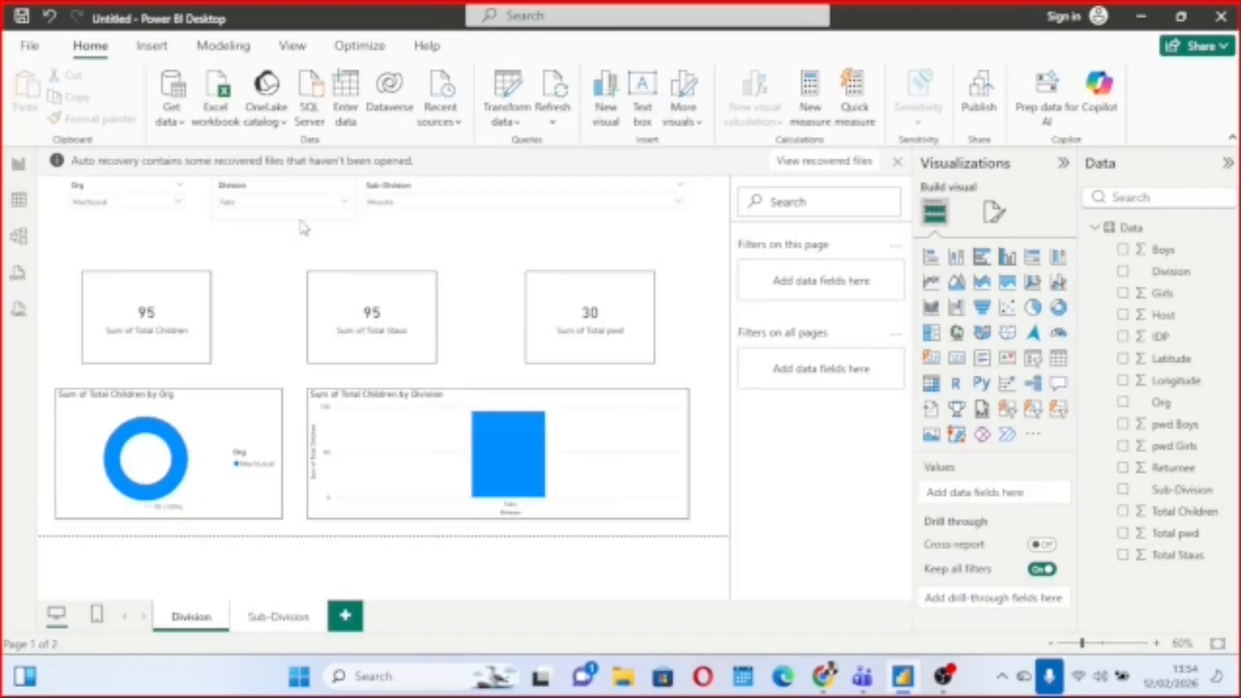
left_click(310, 210)
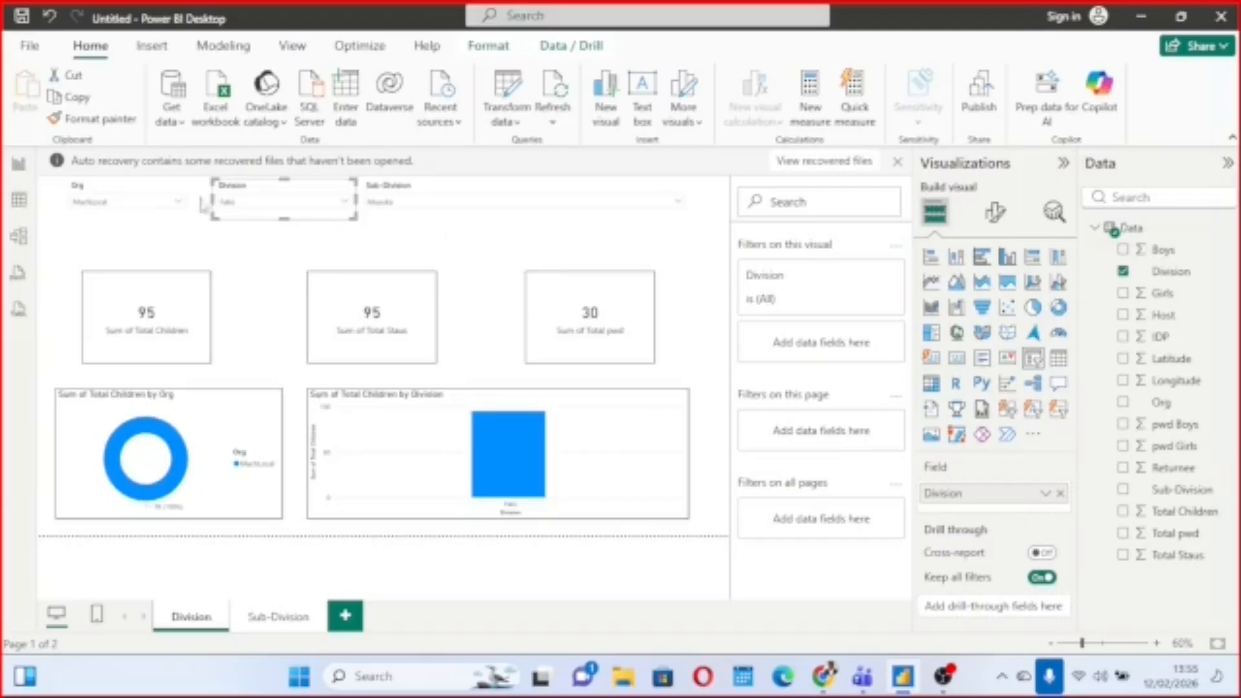
Clear Muyuka from the Sub-Division slicer, Fako from the Division slicer and MachLocal from the Org slicer.
left_click(180, 204)
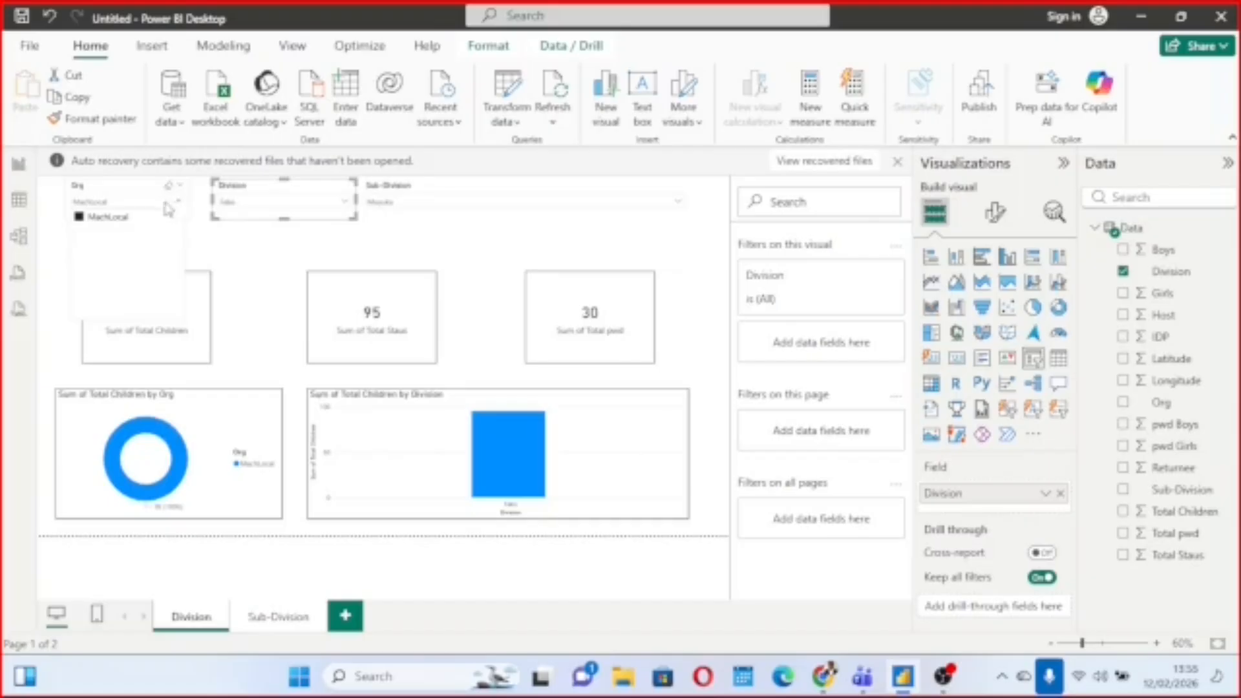
left_click(574, 210)
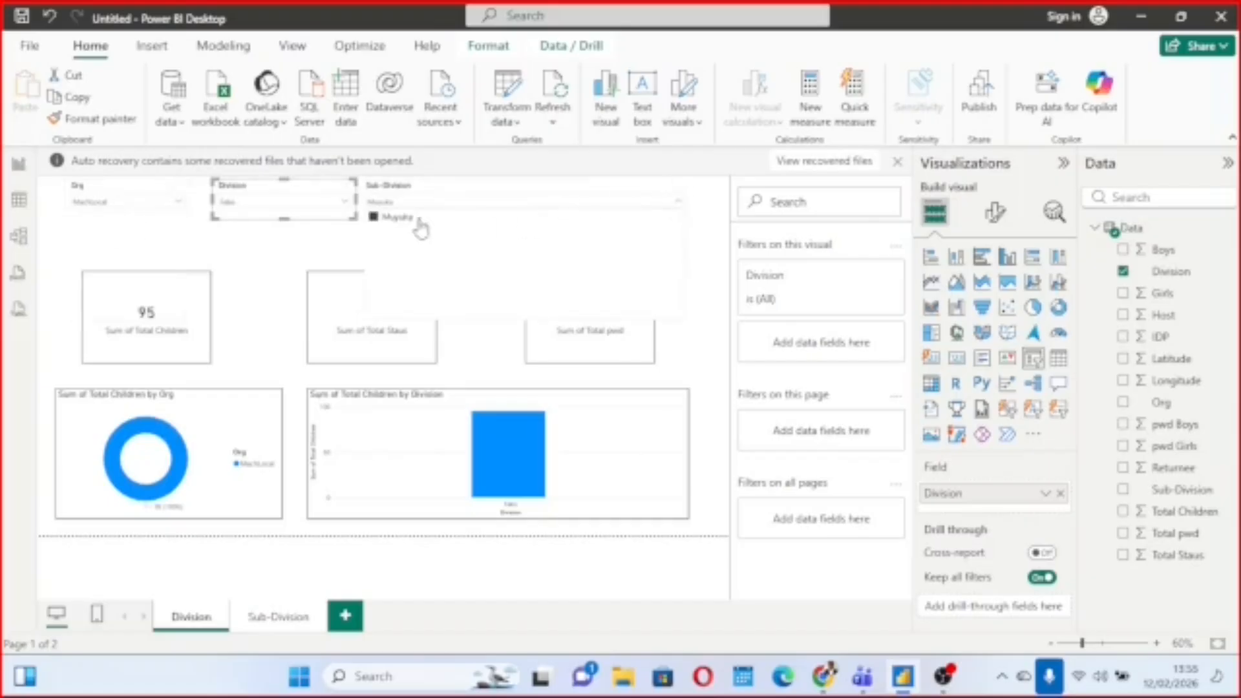
left_click(375, 219)
left_click(347, 206)
left_click(346, 202)
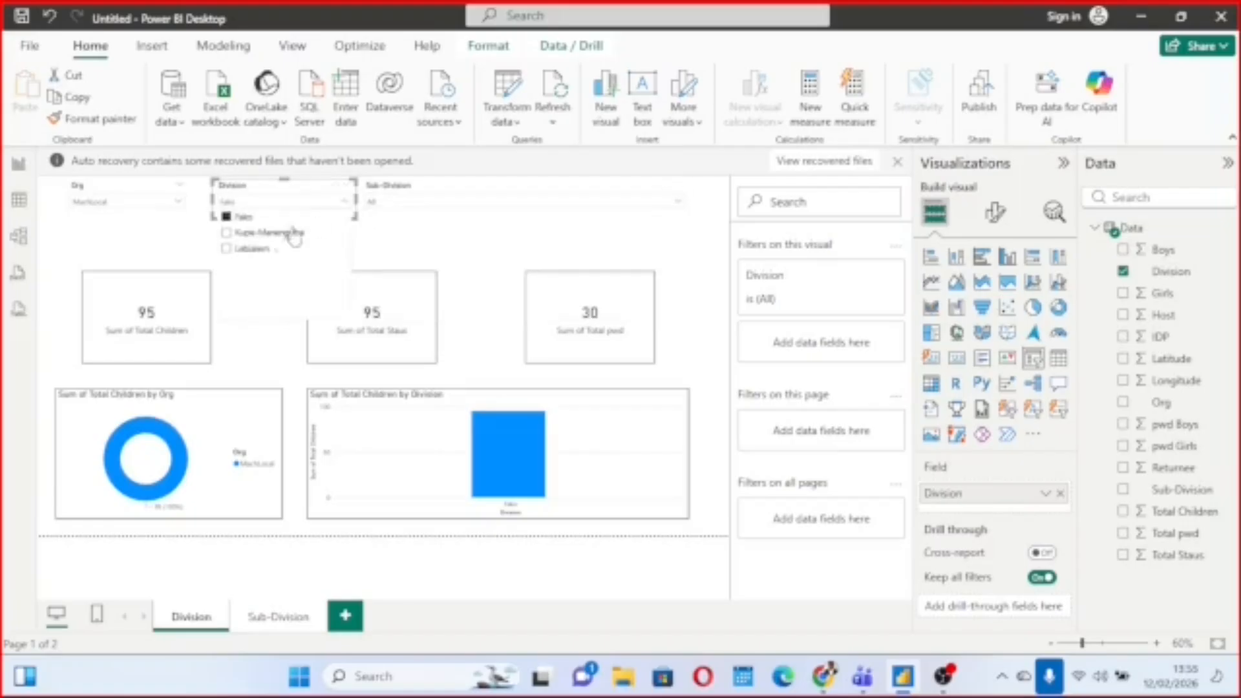
left_click(230, 221)
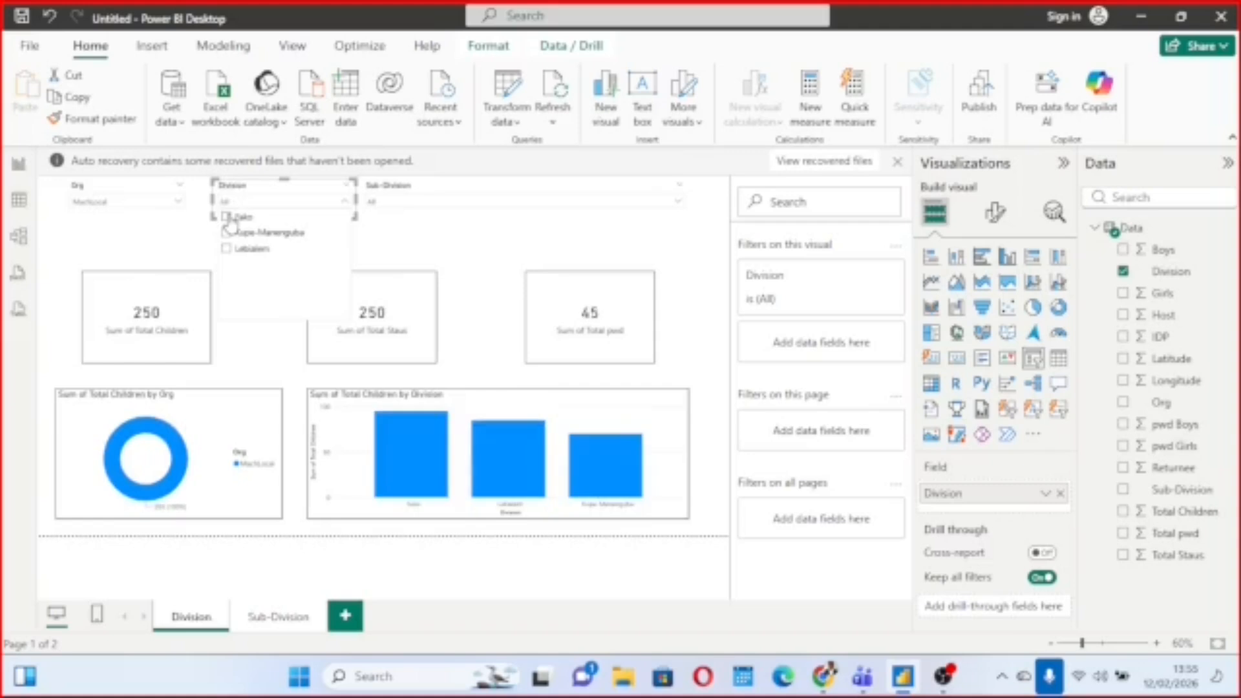
left_click(180, 202)
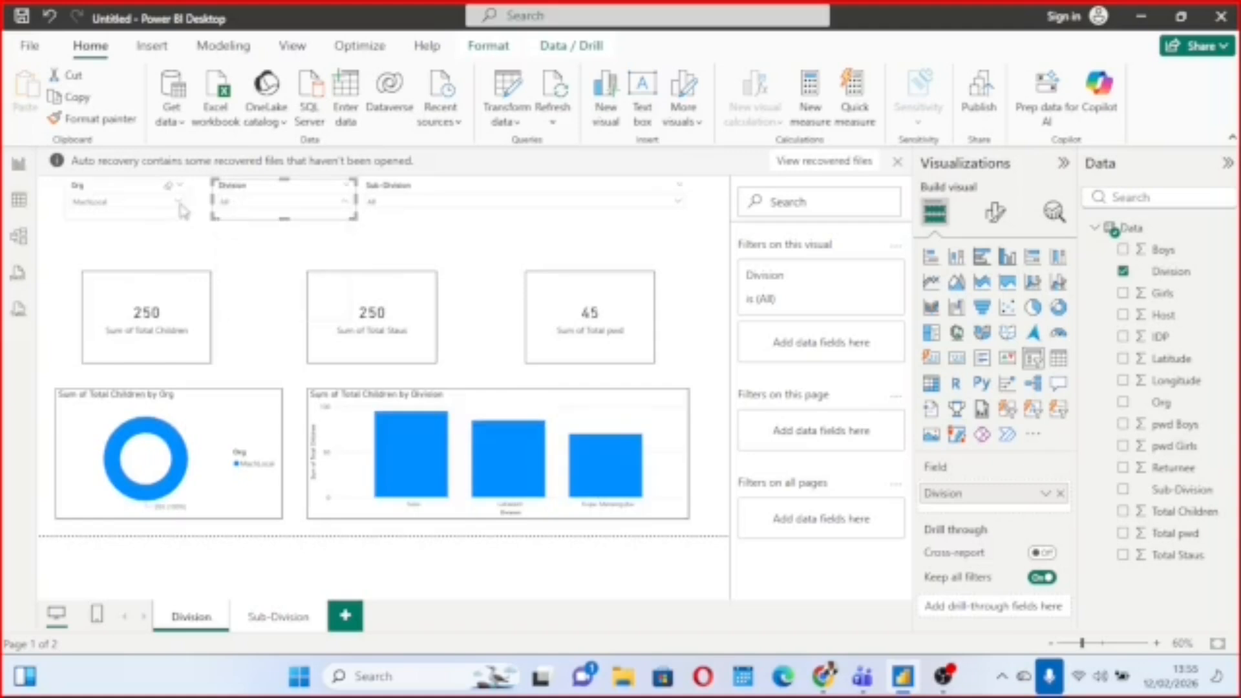
left_click(78, 233)
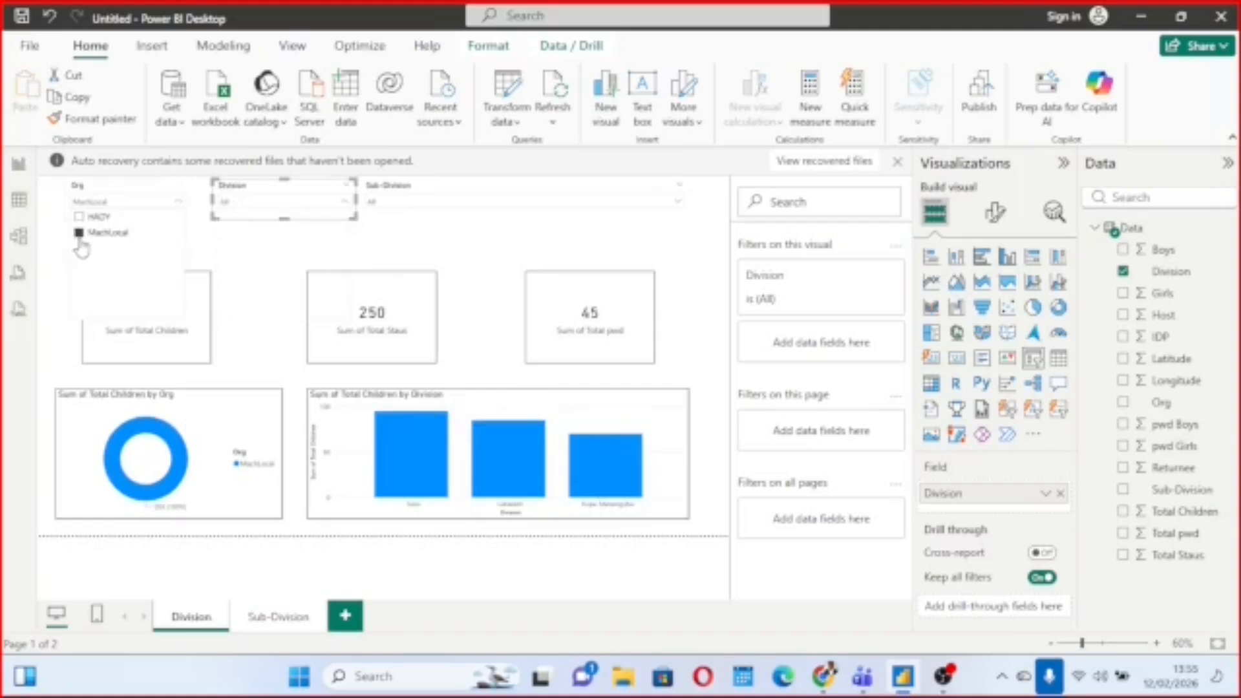
left_click(475, 234)
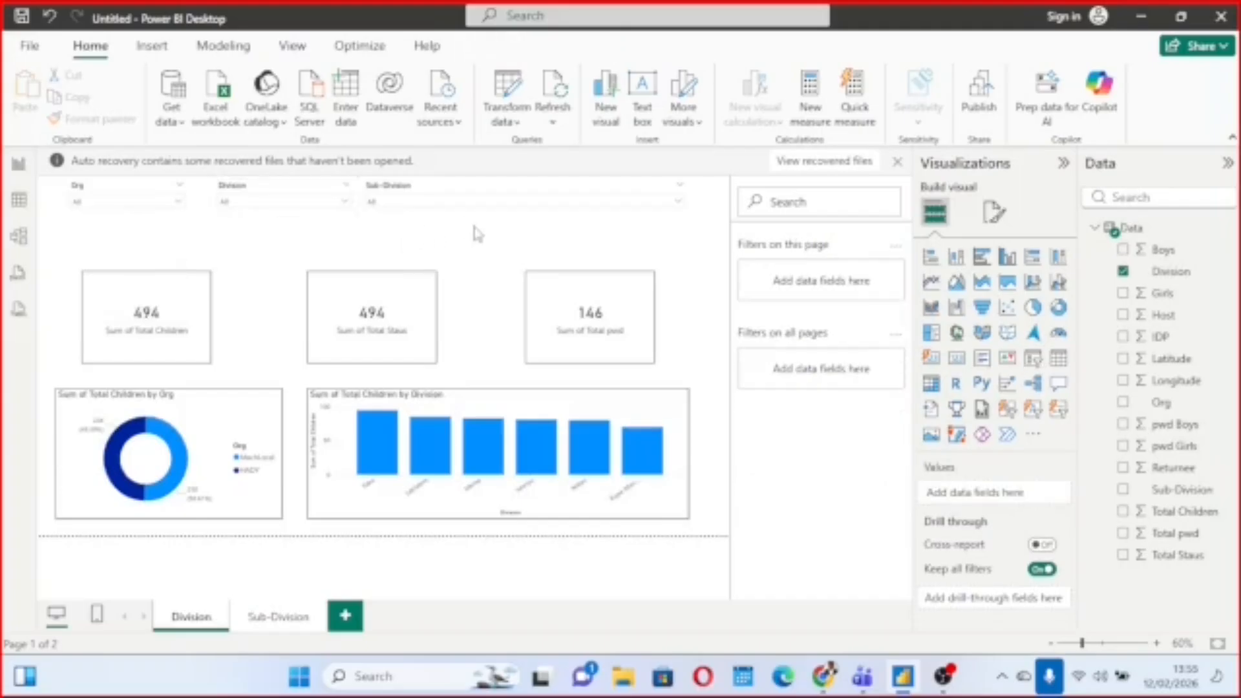
Nudge the Division slicer slightly down between the Org and Sub-Division slicers.
left_click(279, 200)
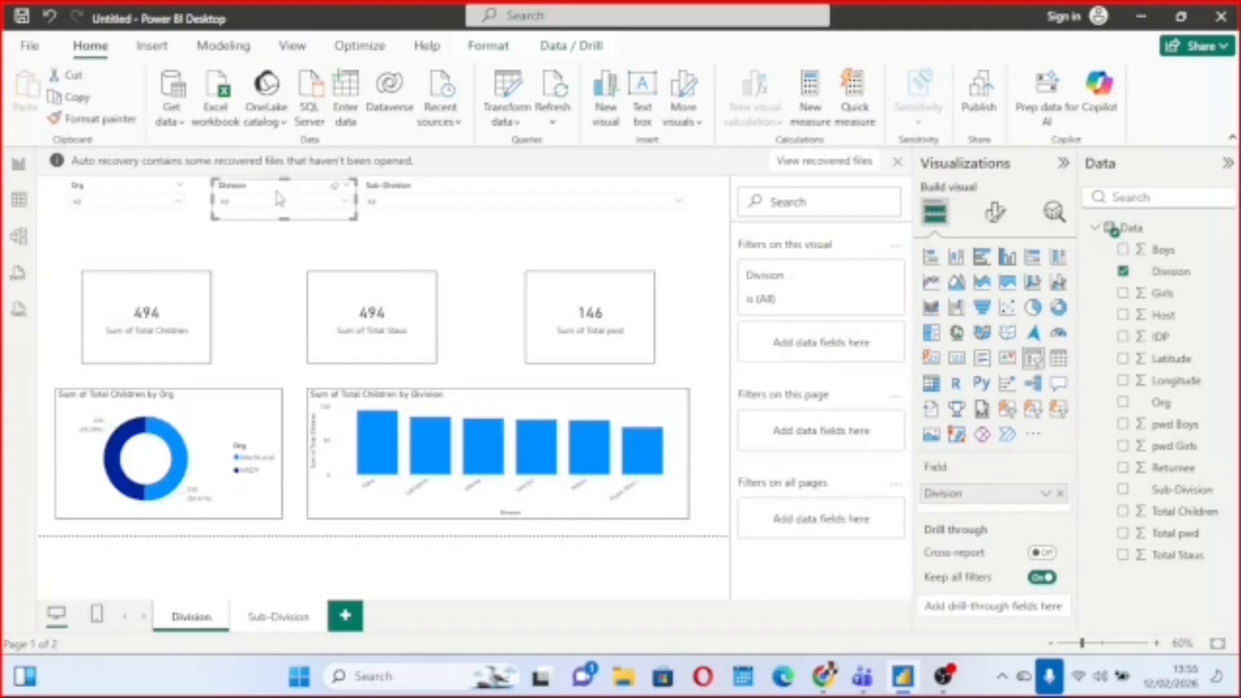
mouse_move(279, 199)
left_mouse_down()
mouse_move(278, 223)
mouse_move(273, 201)
left_mouse_up()
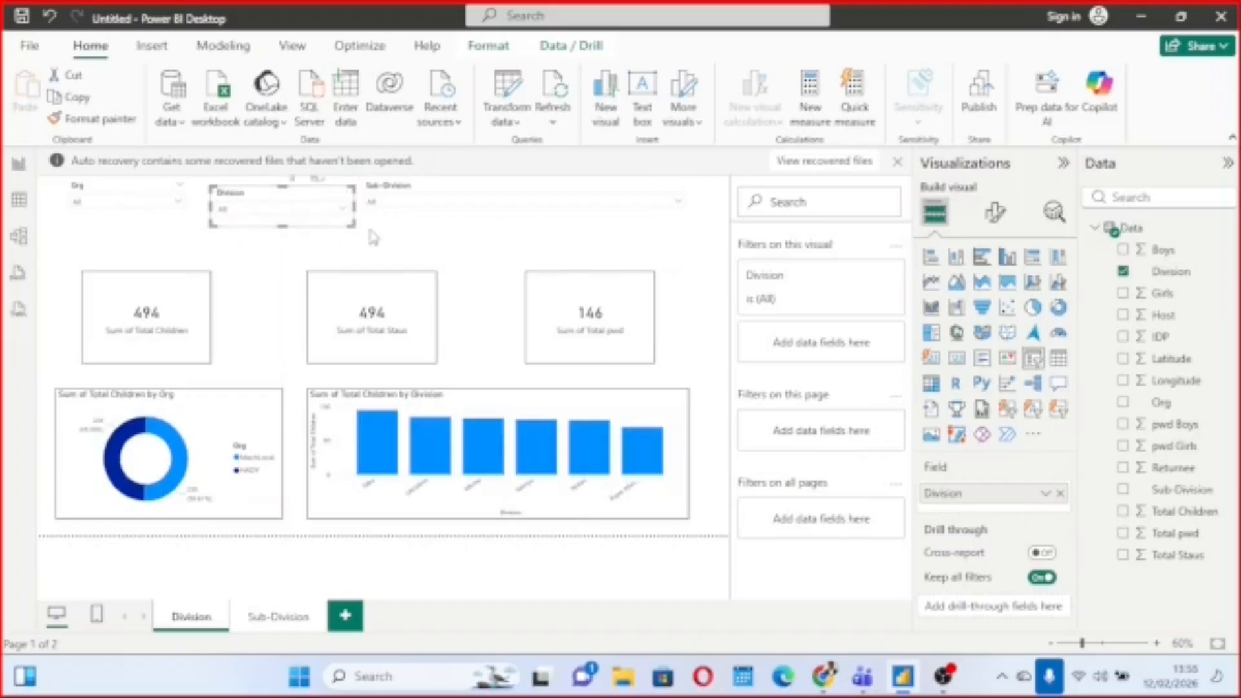
left_click(408, 229)
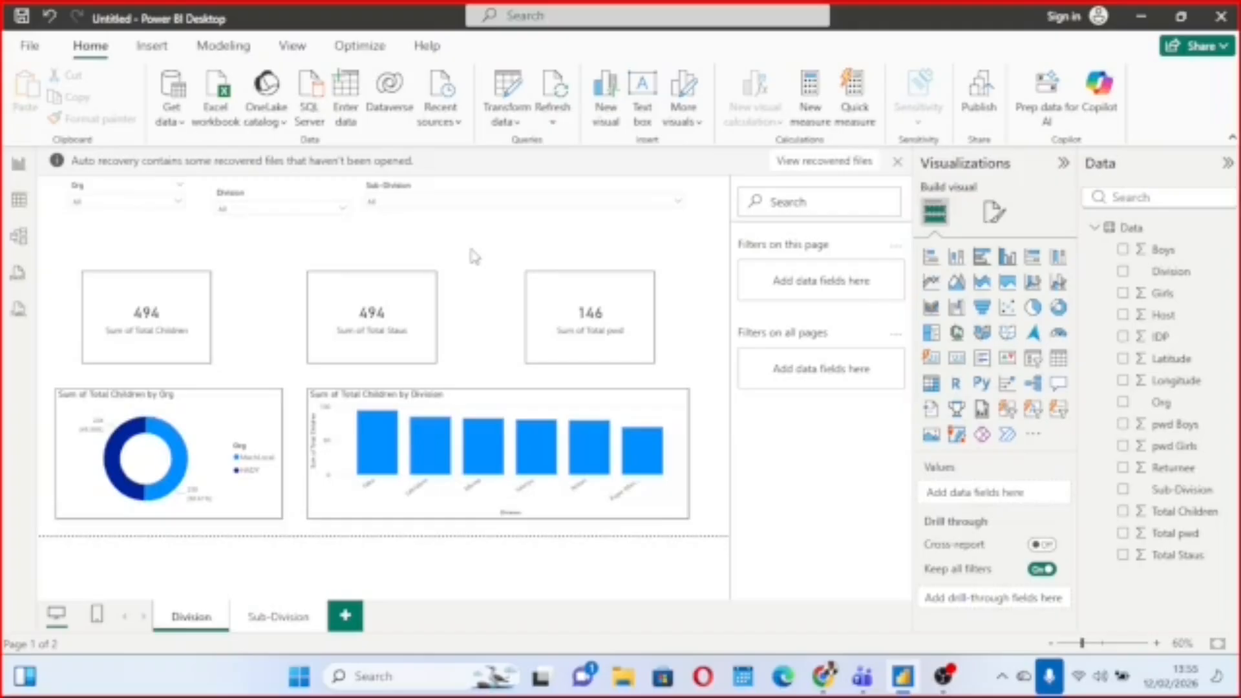
Review the filter types for the Org slicer's visual-level filter and limit it to HADY with basic filtering.
left_click(146, 189)
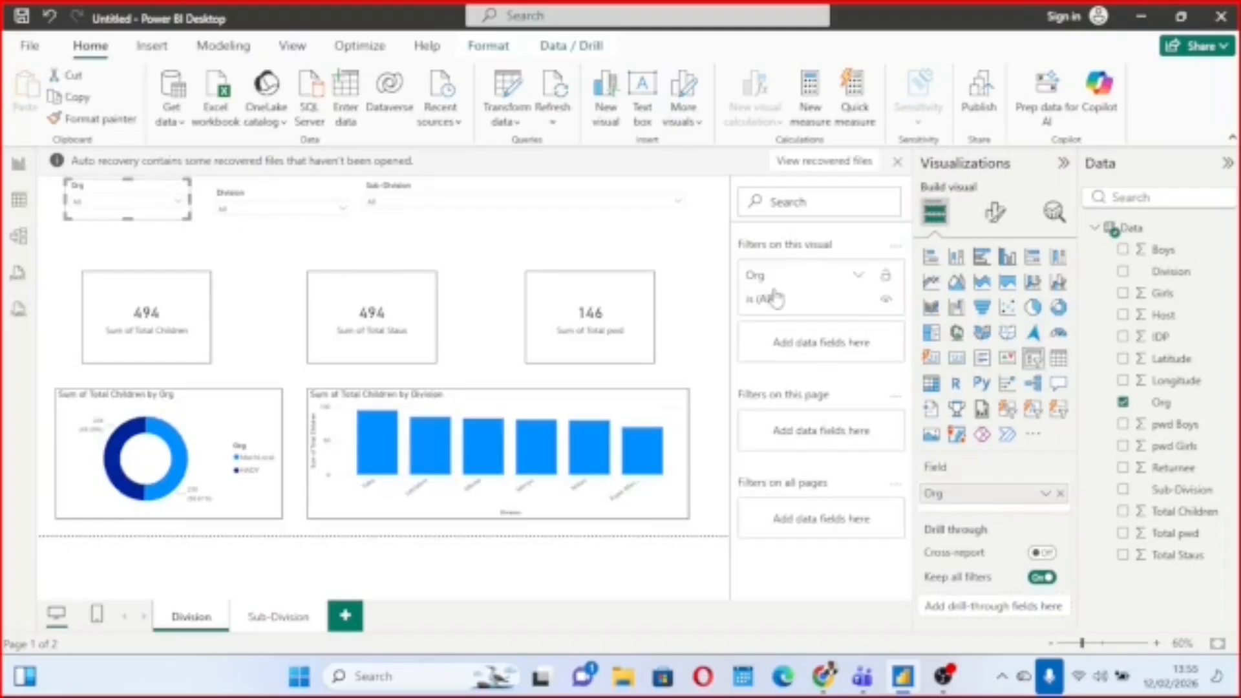
left_click(860, 277)
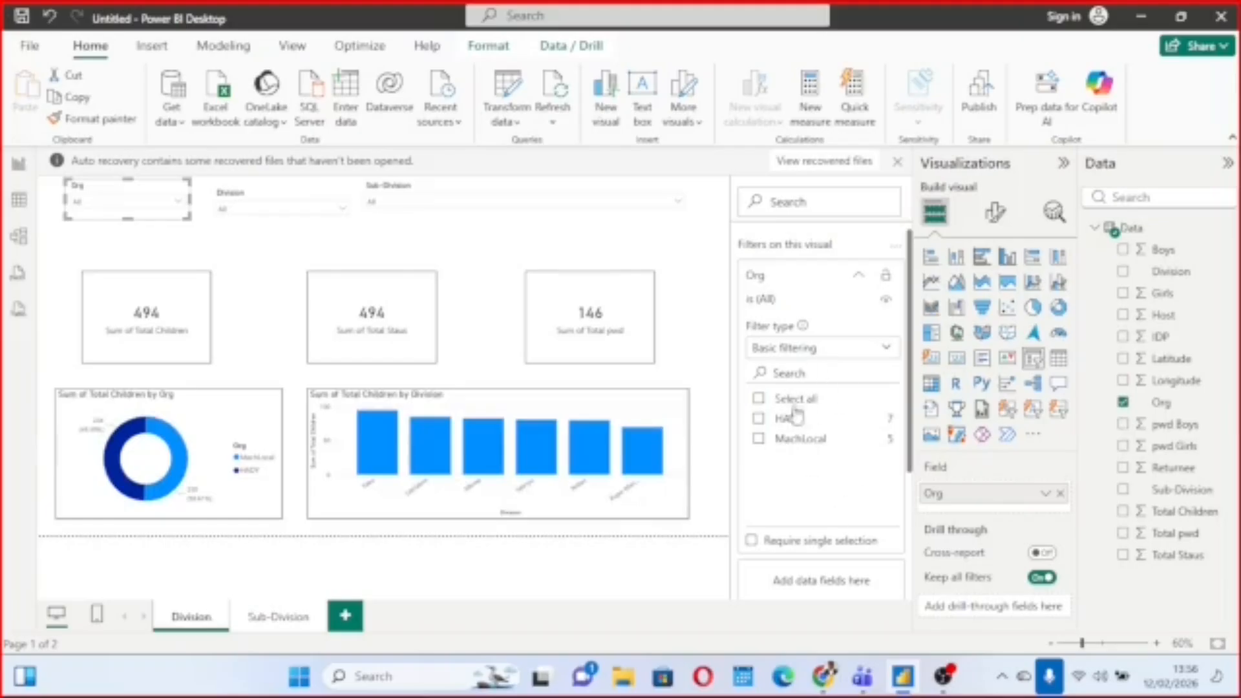
left_click(886, 349)
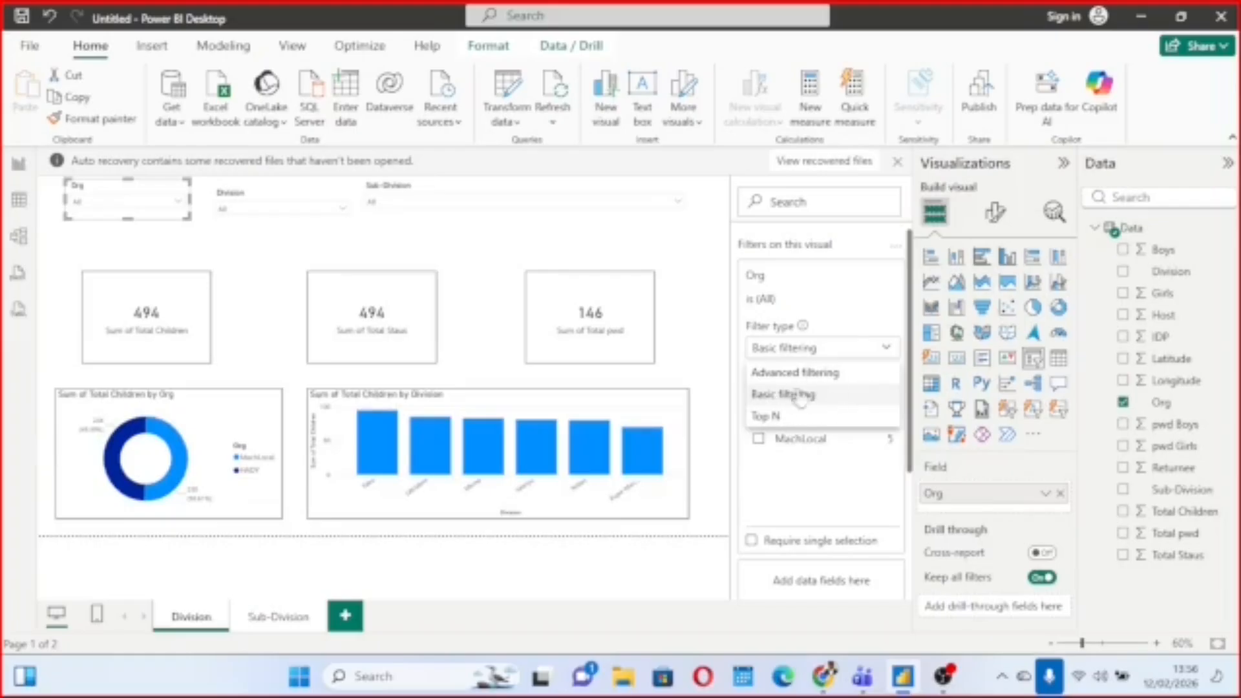
left_click(703, 324)
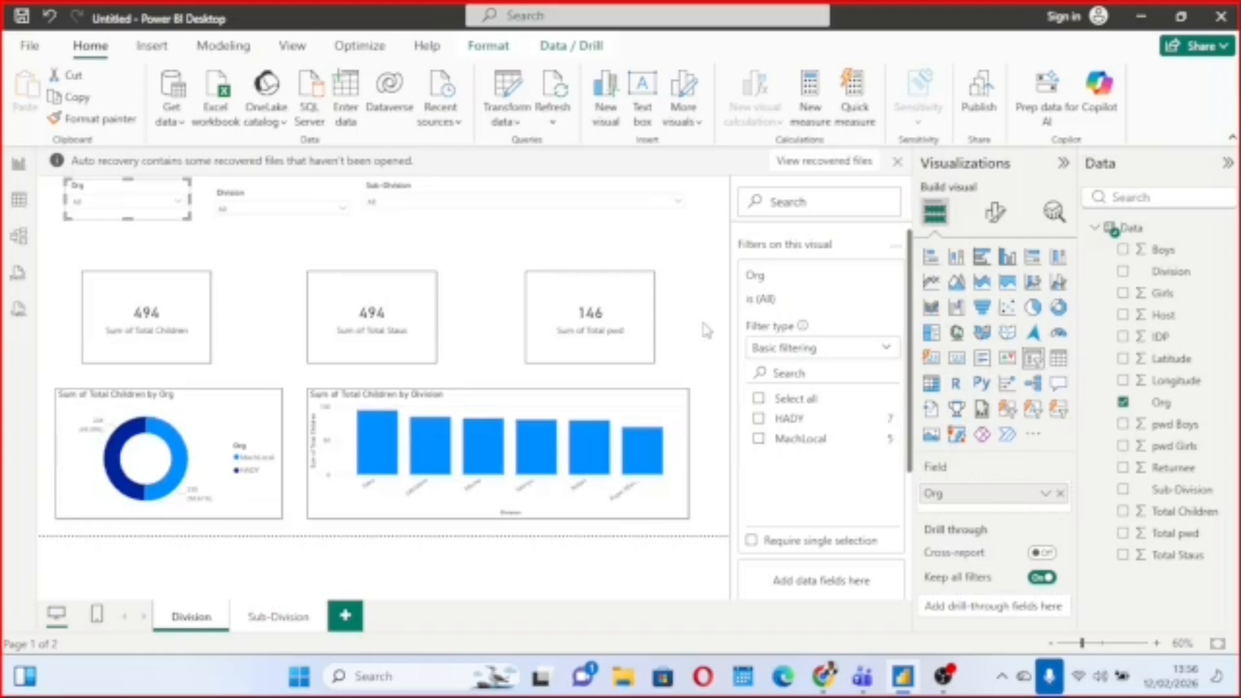
left_click(760, 419)
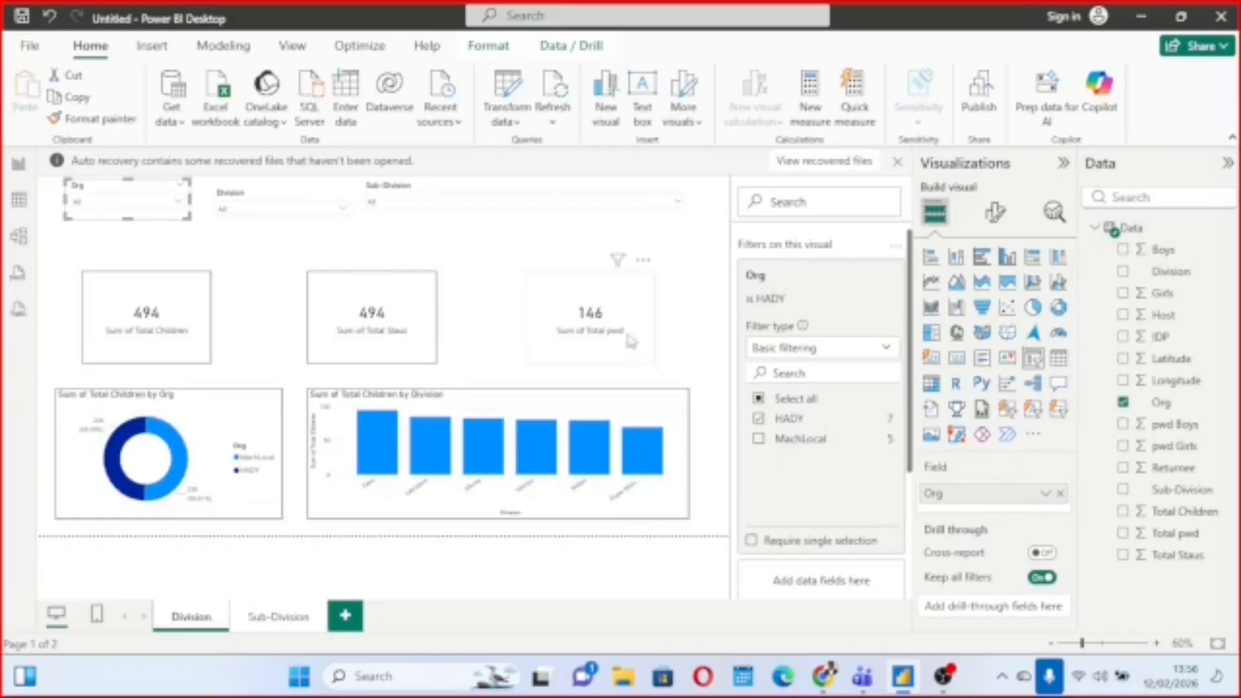
Clear the Org slicer's visual-level filter and reselect HADY in it.
scroll(821, 433, "down", 1)
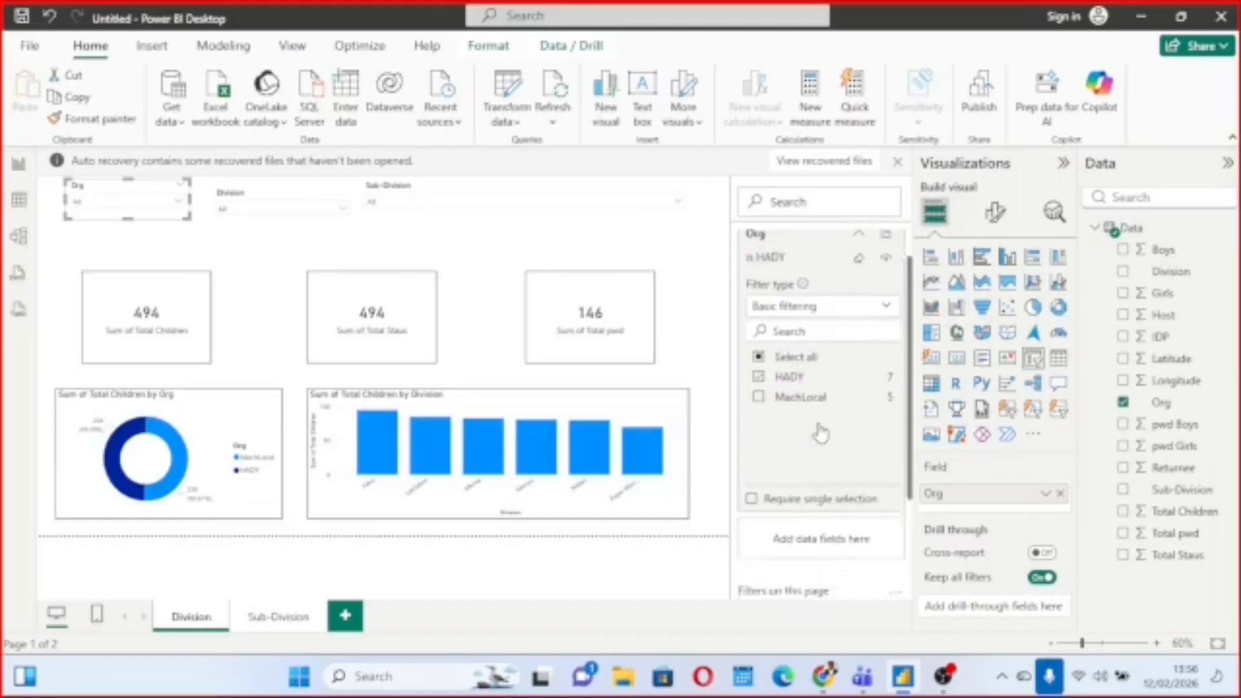
scroll(821, 433, "down", 1)
scroll(821, 434, "up", 1)
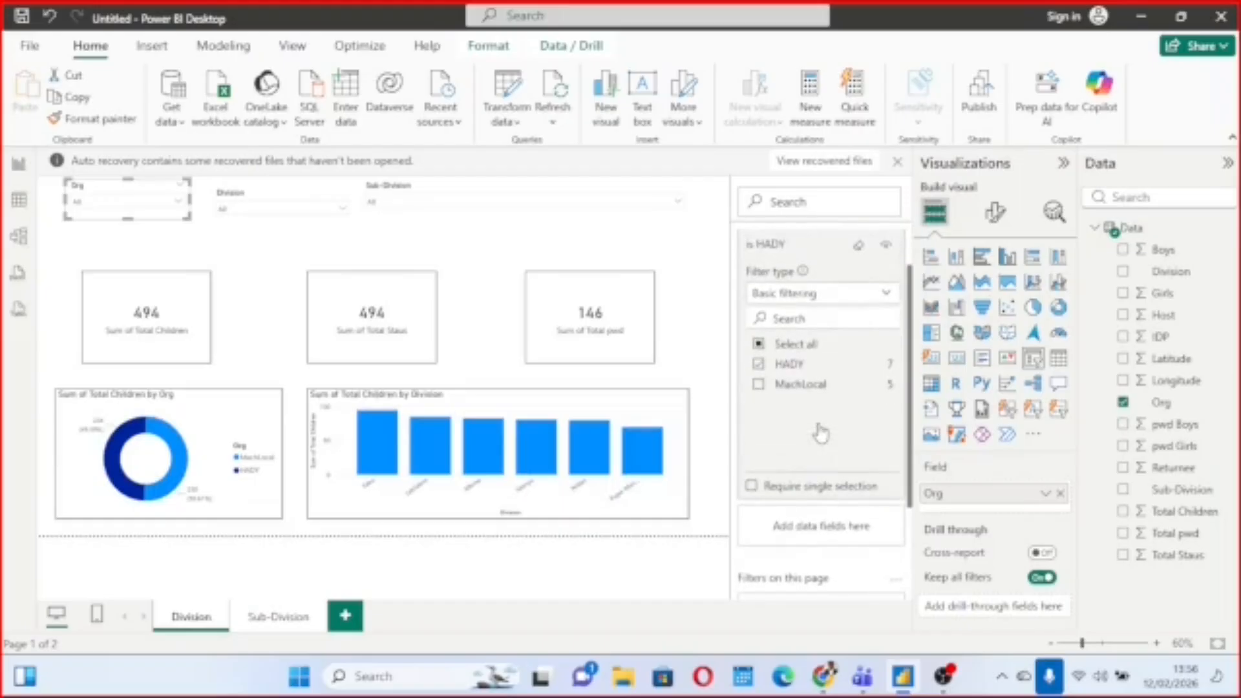
left_click(759, 347)
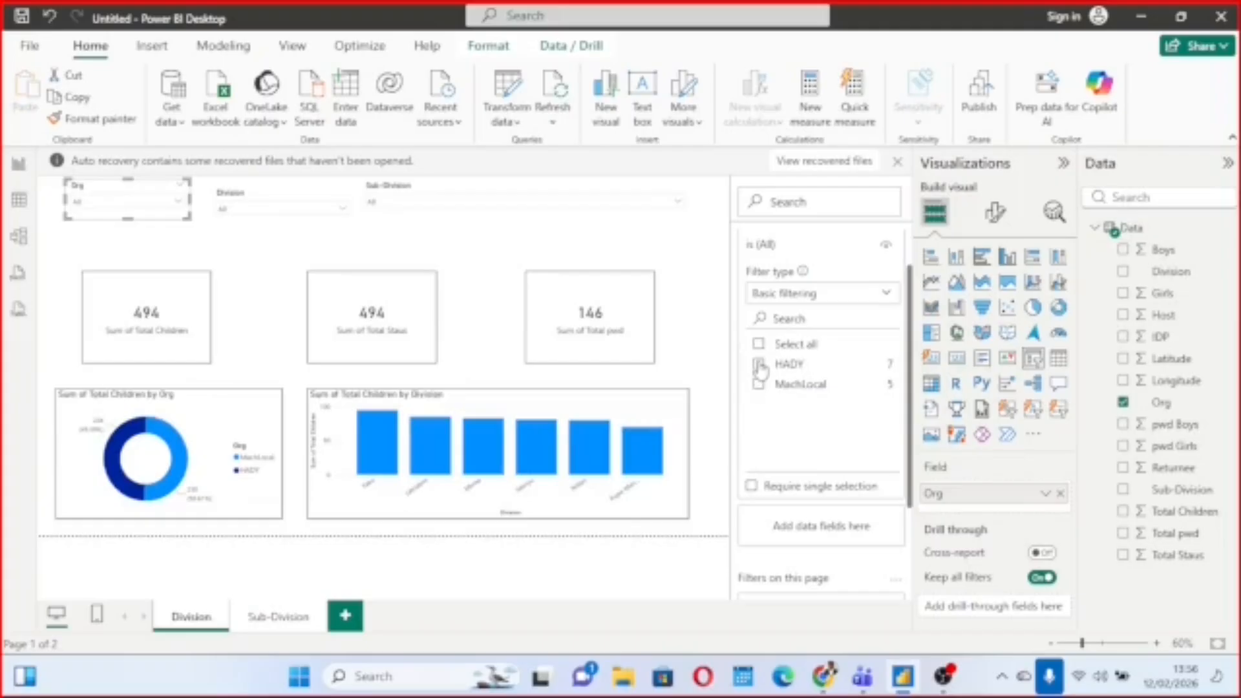
left_click(760, 365)
scroll(844, 390, "down", 1)
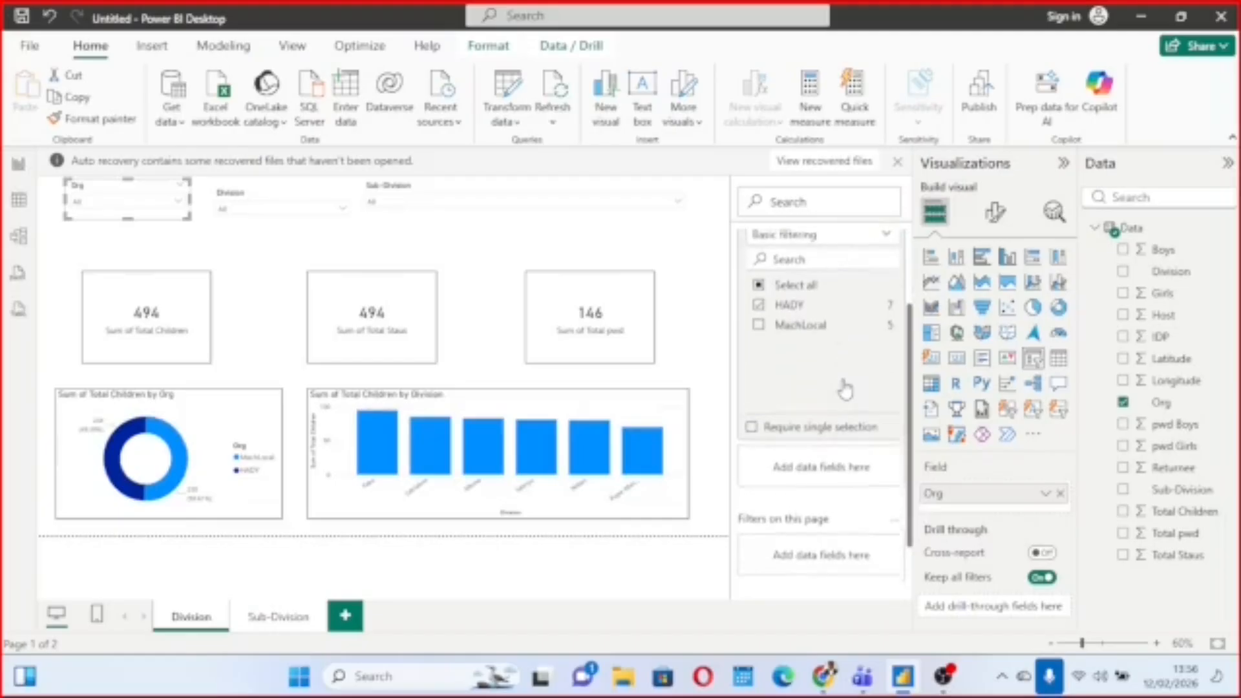
scroll(844, 360, "up", 1)
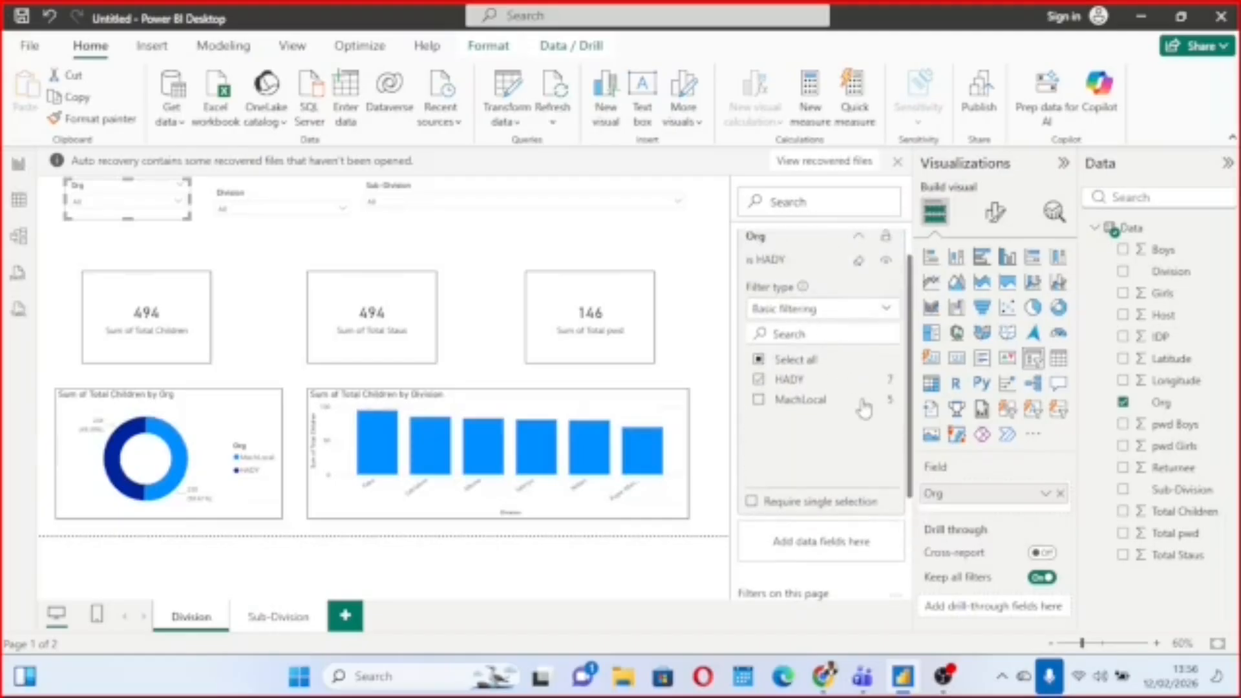
scroll(864, 407, "down", 1)
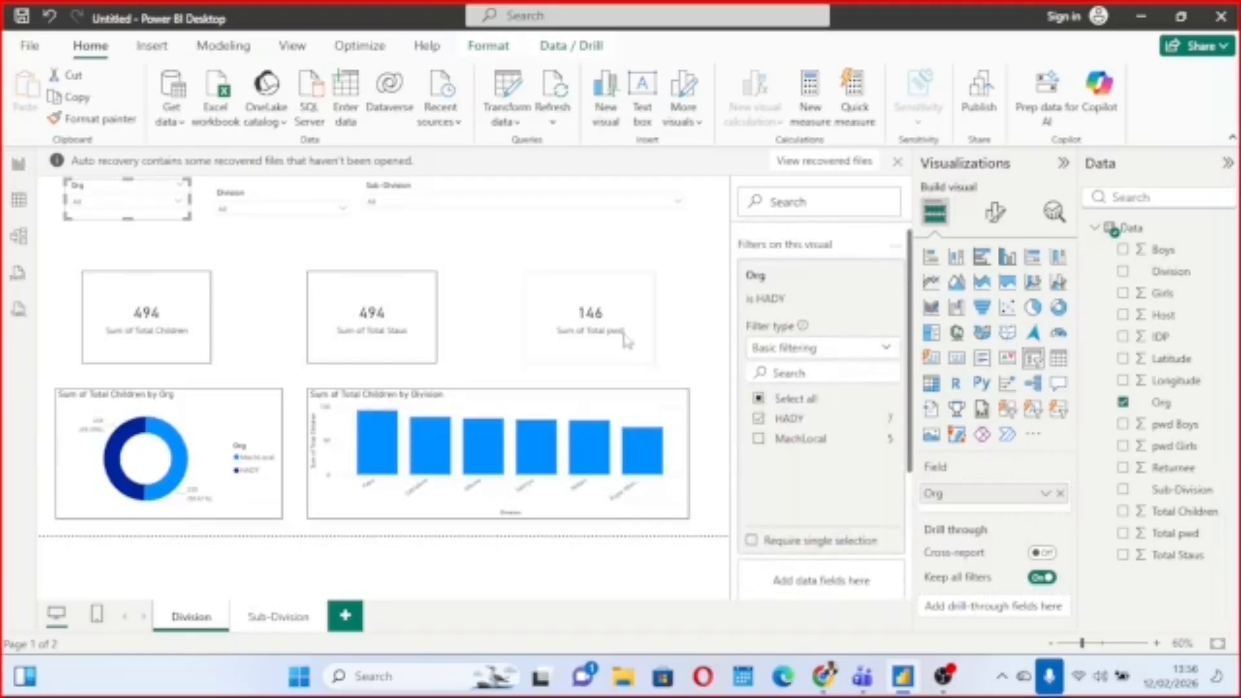
Test the Division filter on the Total Children by Division chart with Fako and Kupe-Manenguba, and clear both.
left_click(503, 409)
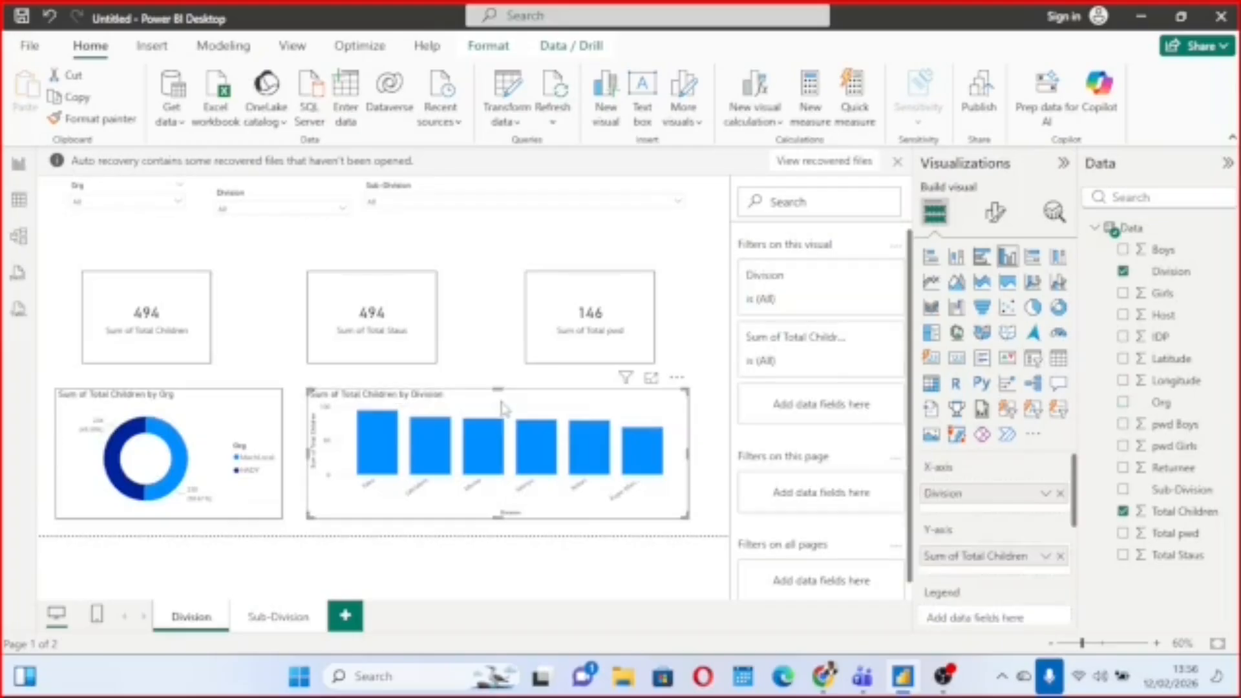
left_click(859, 339)
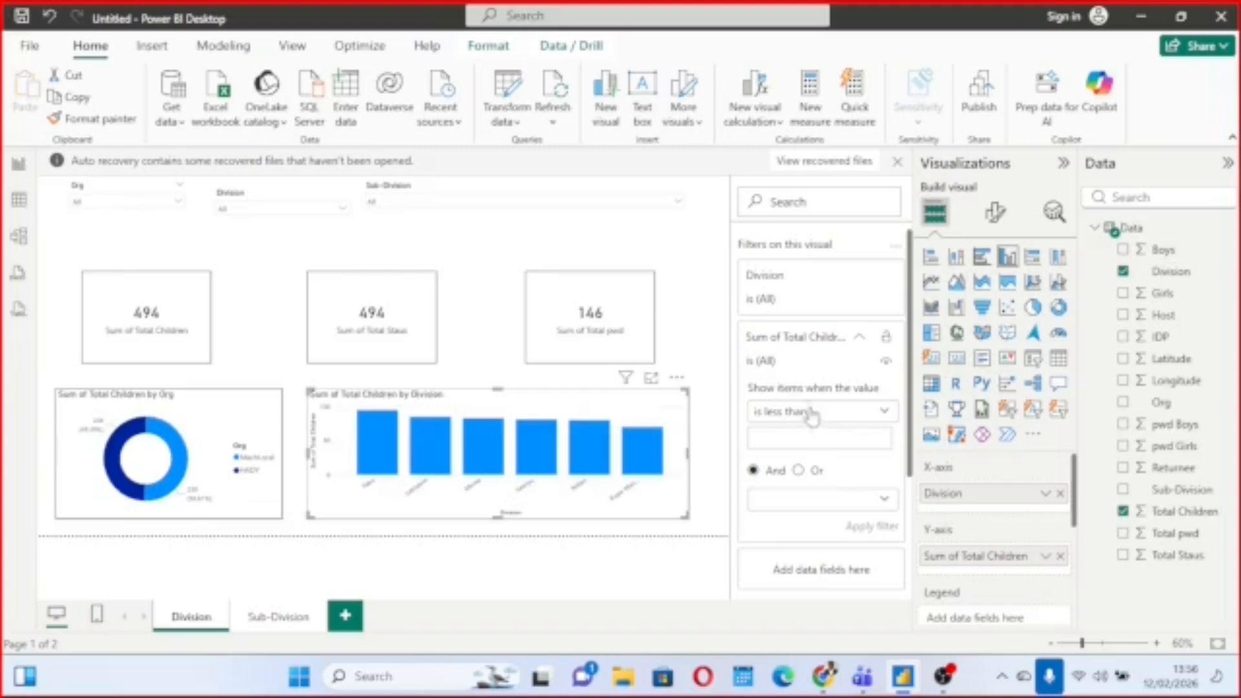
left_click(817, 291)
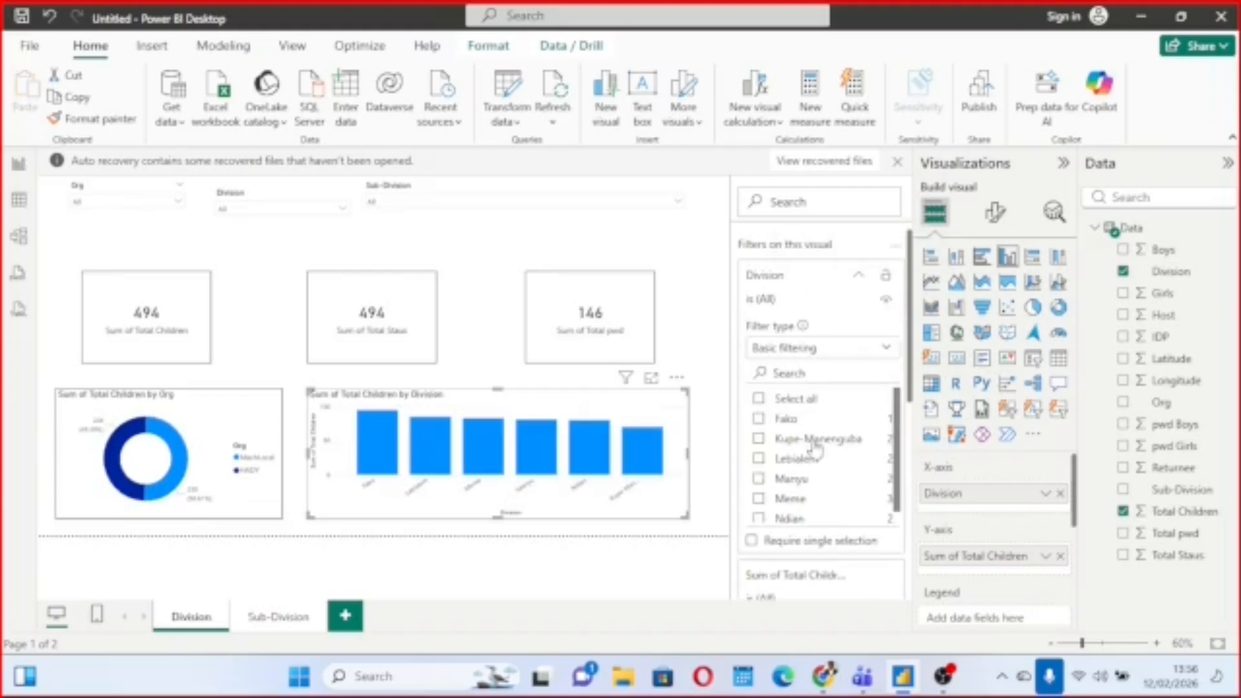
scroll(805, 433, "down", 1)
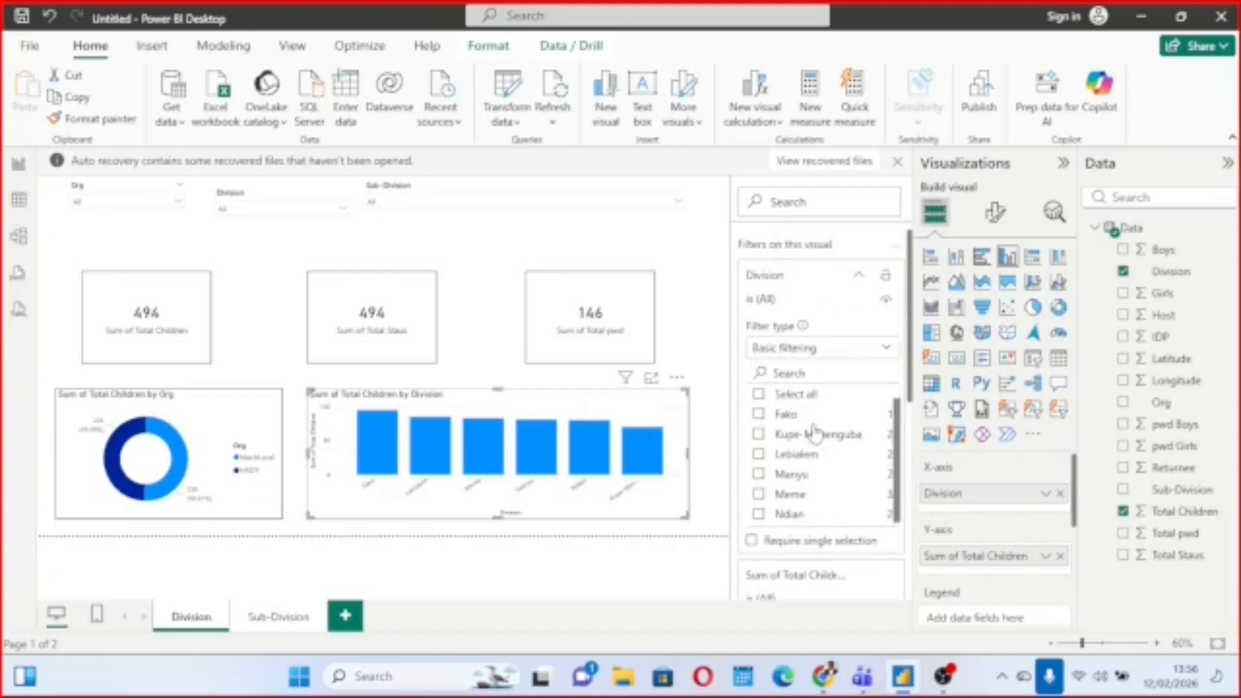
left_click(759, 414)
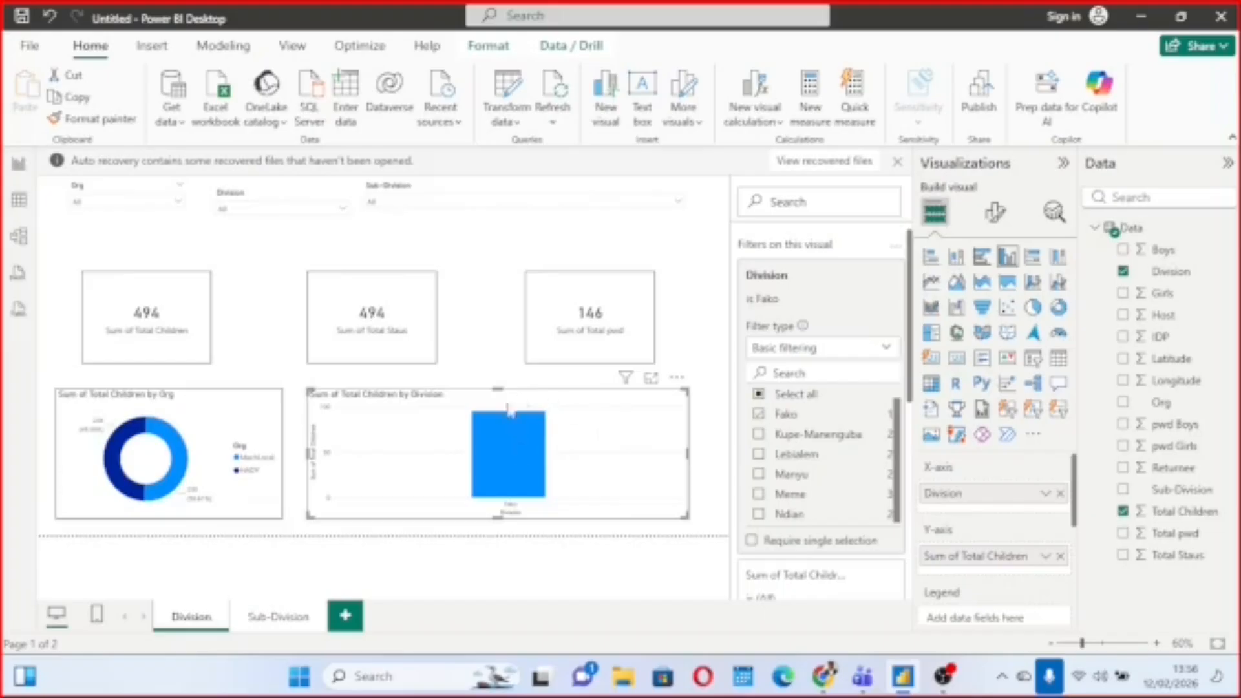
left_click(759, 436)
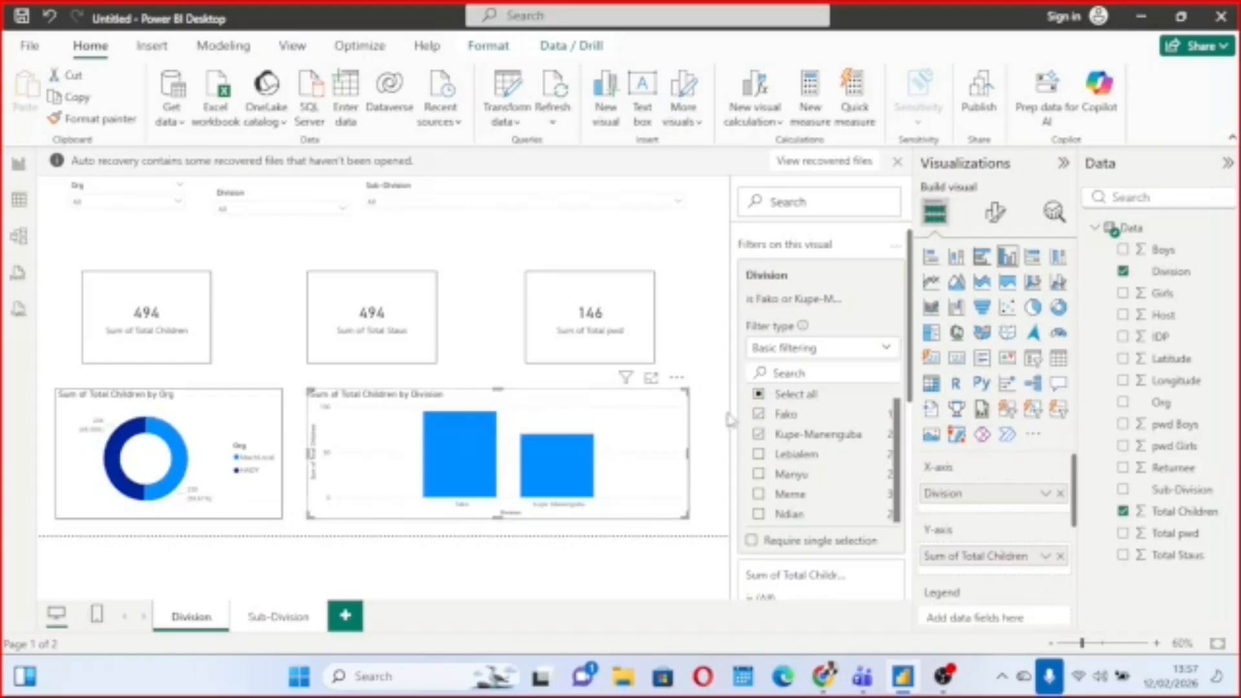
left_click(760, 415)
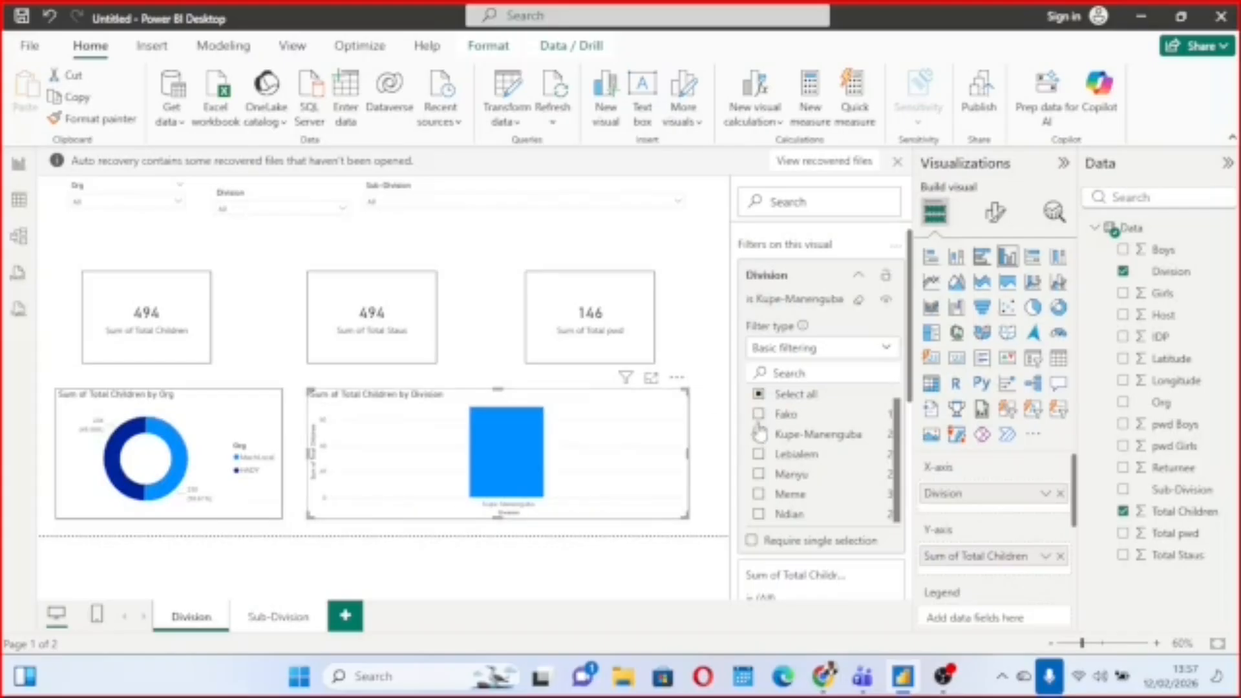
left_click(761, 436)
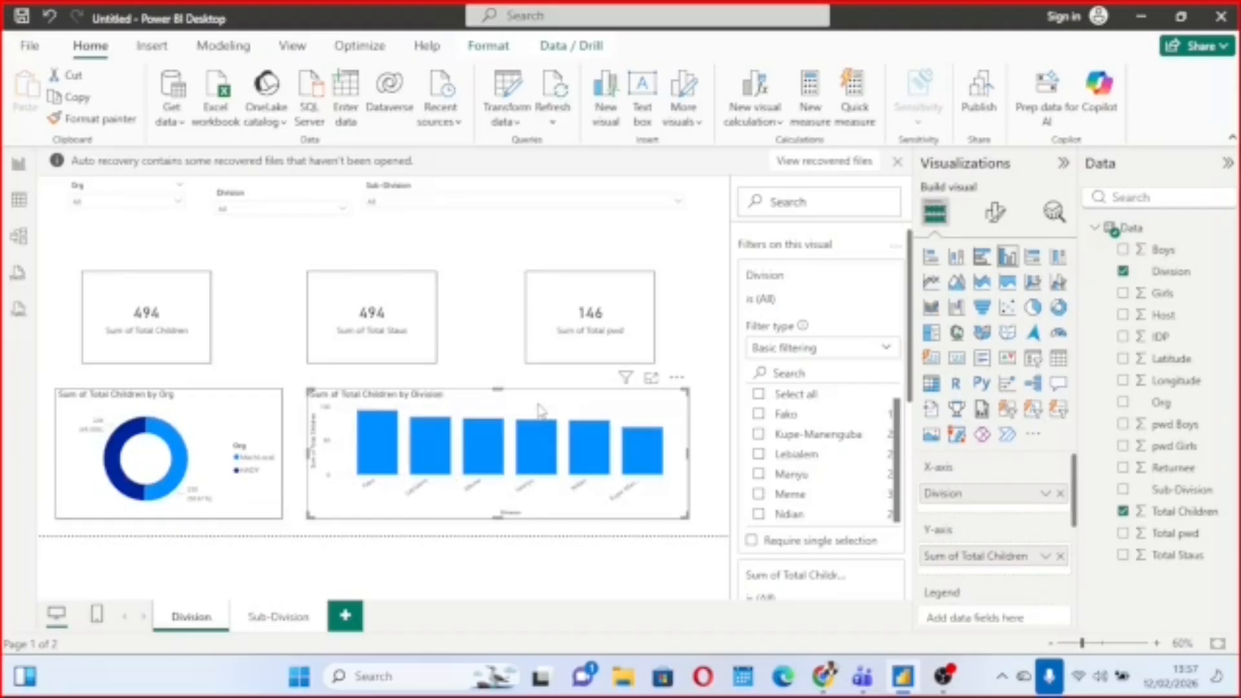
Select HADY in the Org slicer, and test the Sub-Division slicer by selecting and clearing its first entry.
left_click(179, 203)
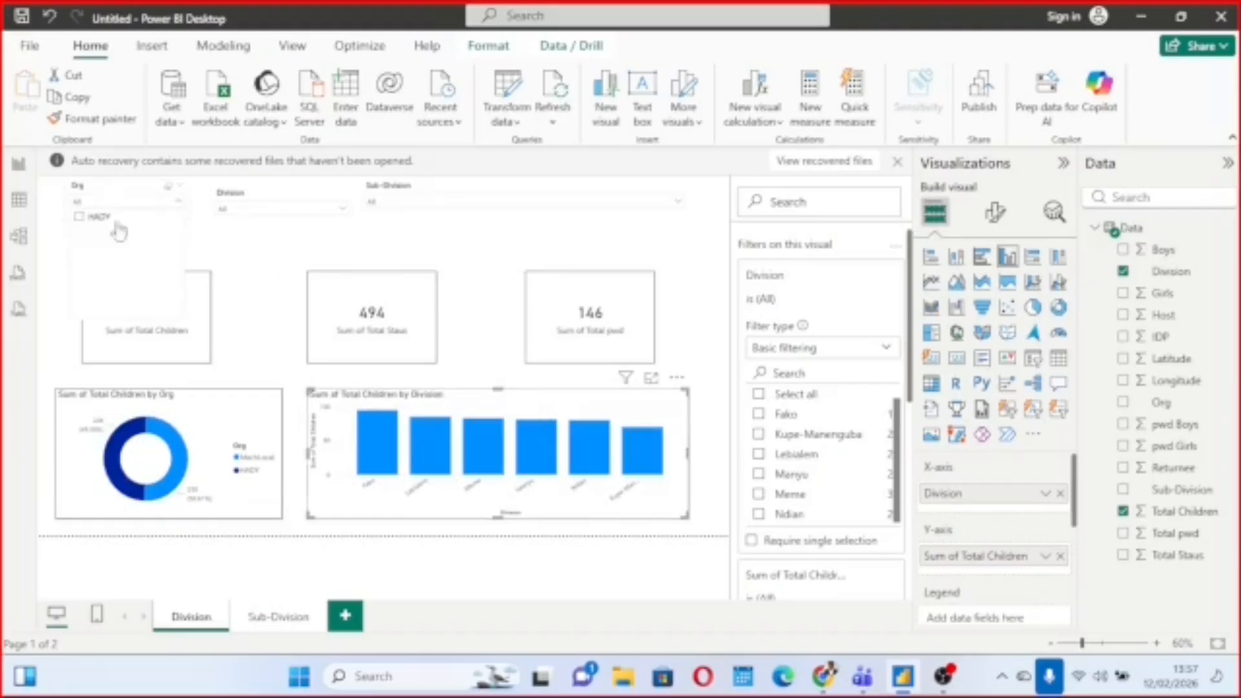
left_click(79, 218)
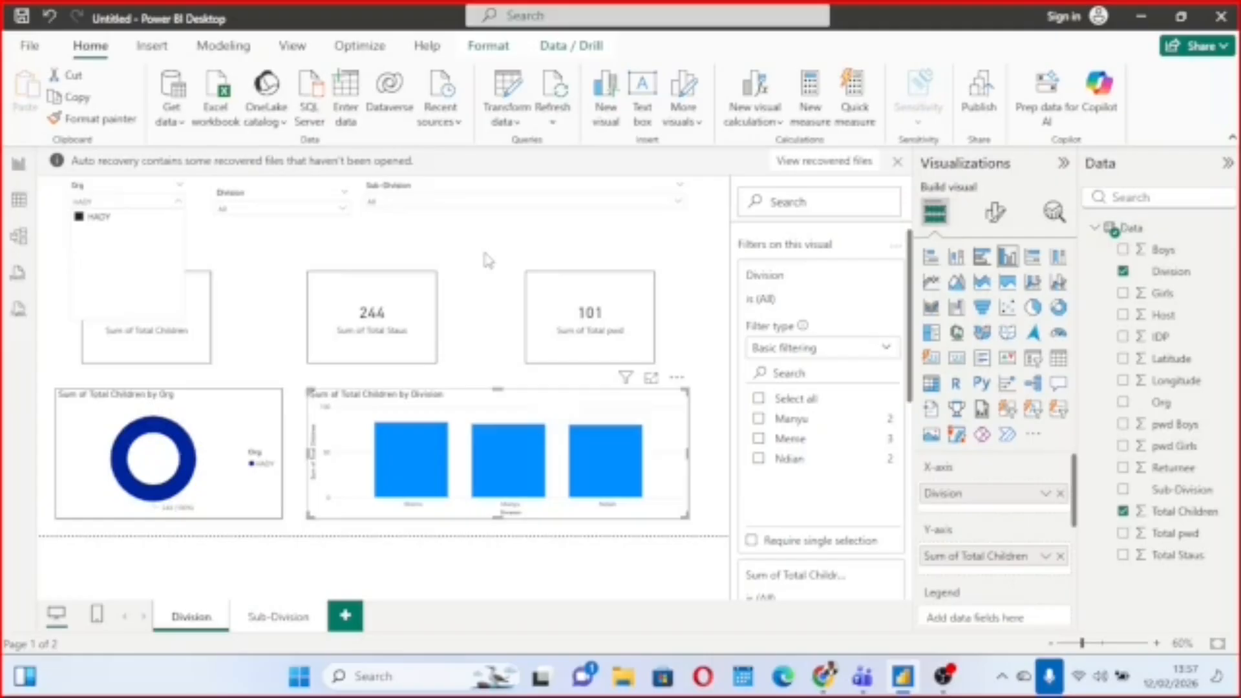
left_click(676, 207)
left_click(374, 218)
left_click(374, 218)
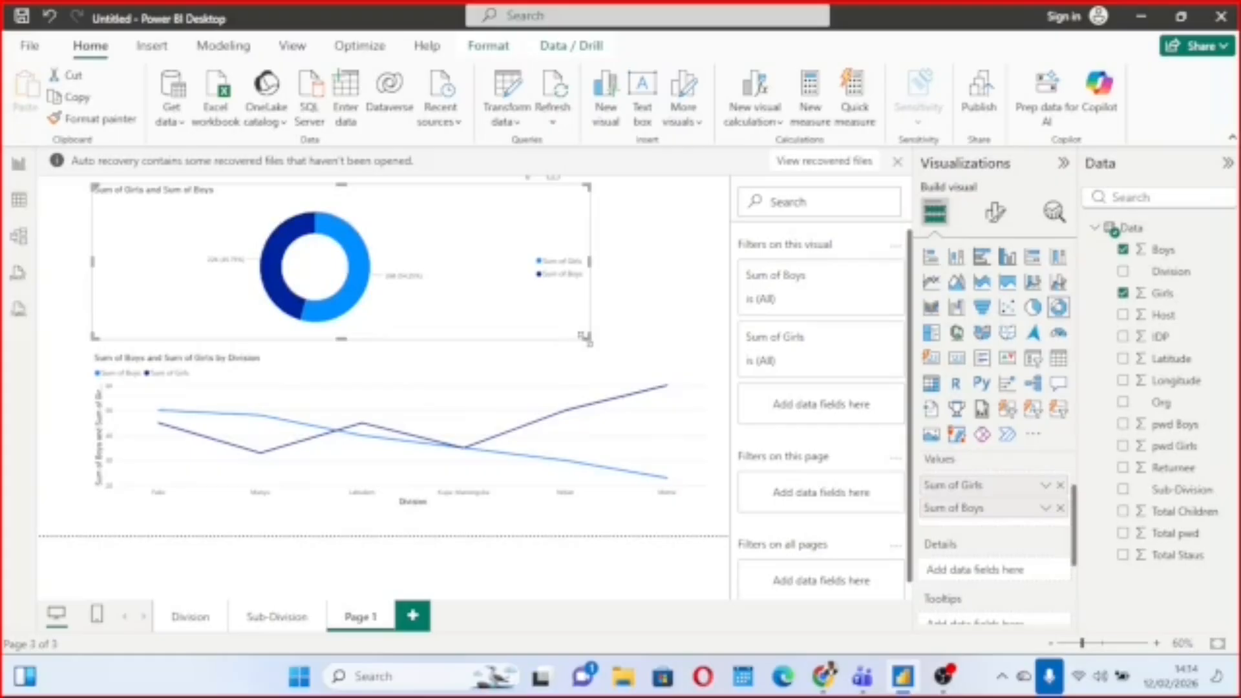
Widen the Girls and Boys donut chart on Page 1, and remove the Division field from the line chart below it.
left_click_drag(585, 338, 698, 322)
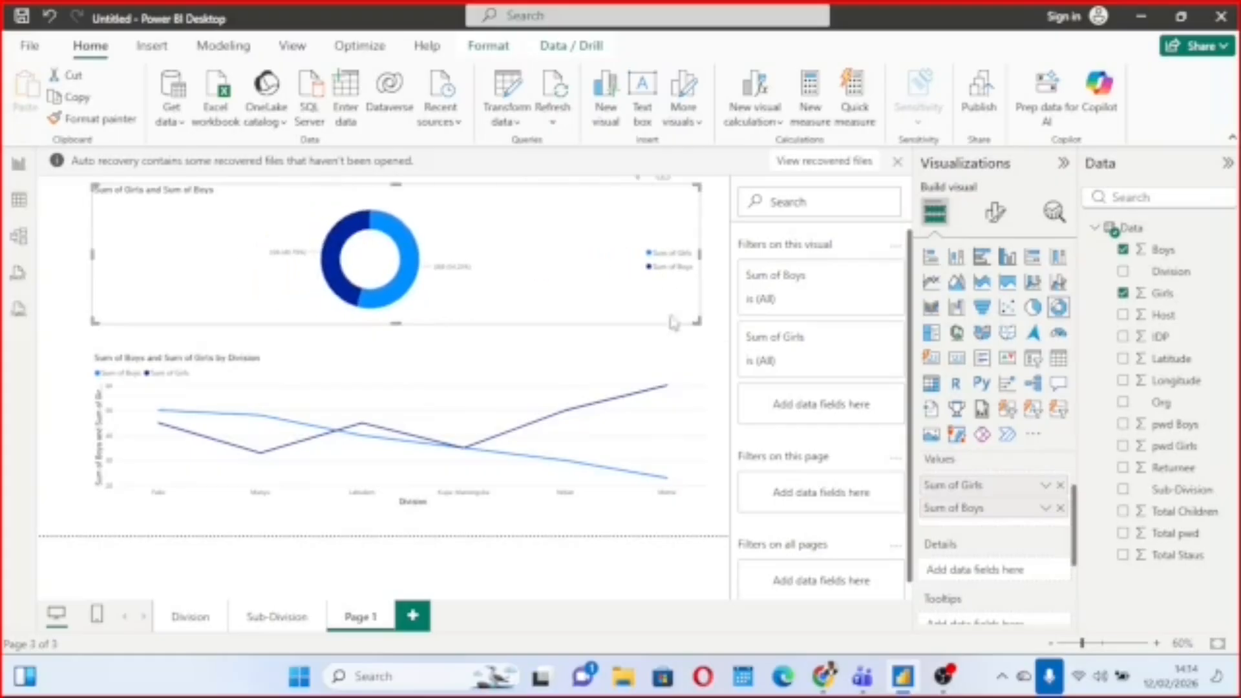
left_click(410, 410)
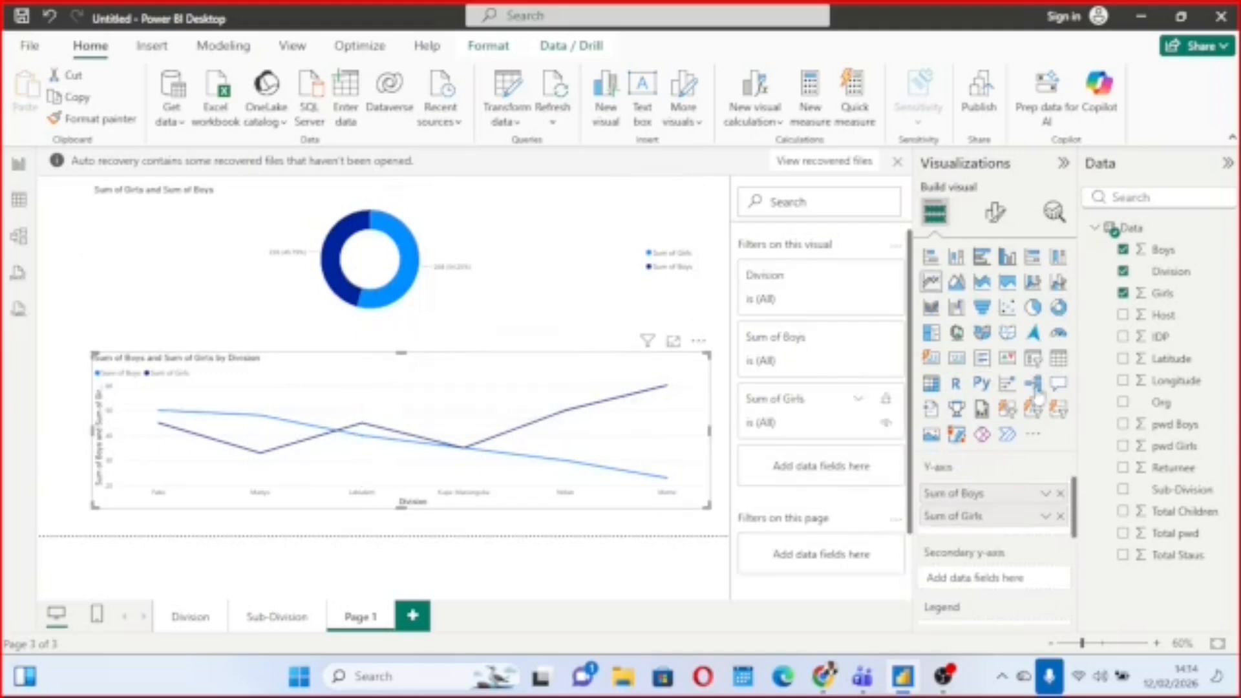
left_click(1124, 272)
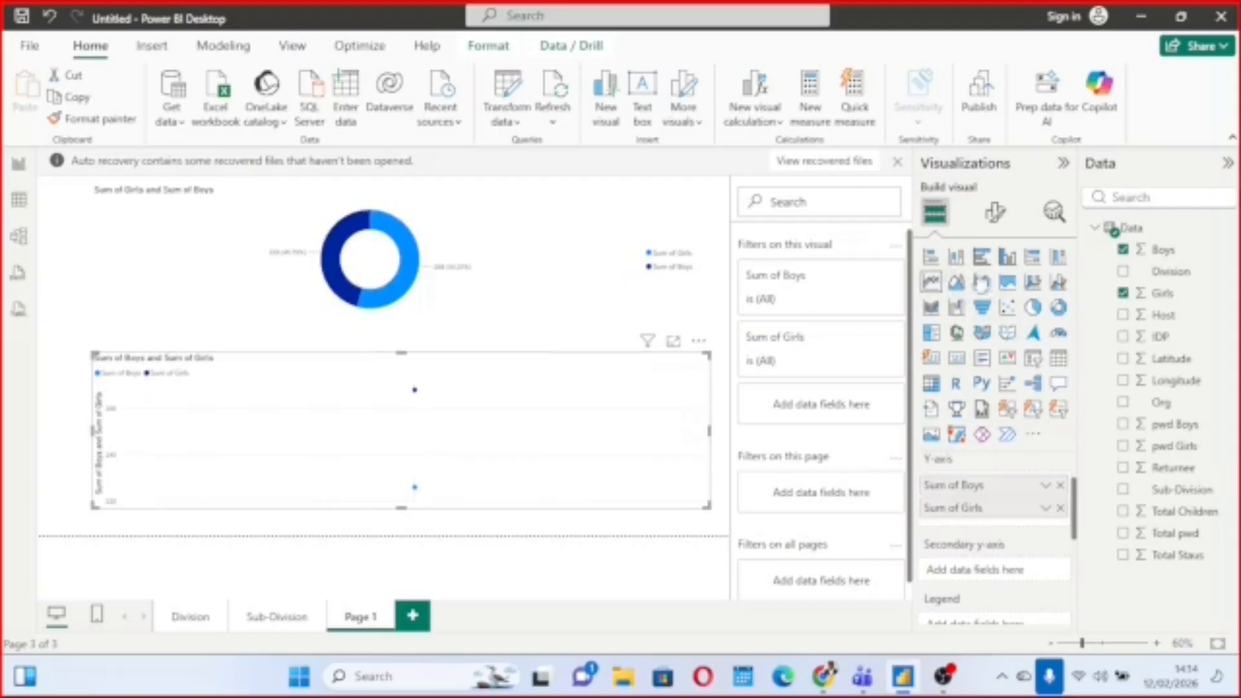
Try the lower Boys and Girls chart as a stacked bar and a stacked column chart, inspecting the Boys and Girls segments.
left_click(931, 260)
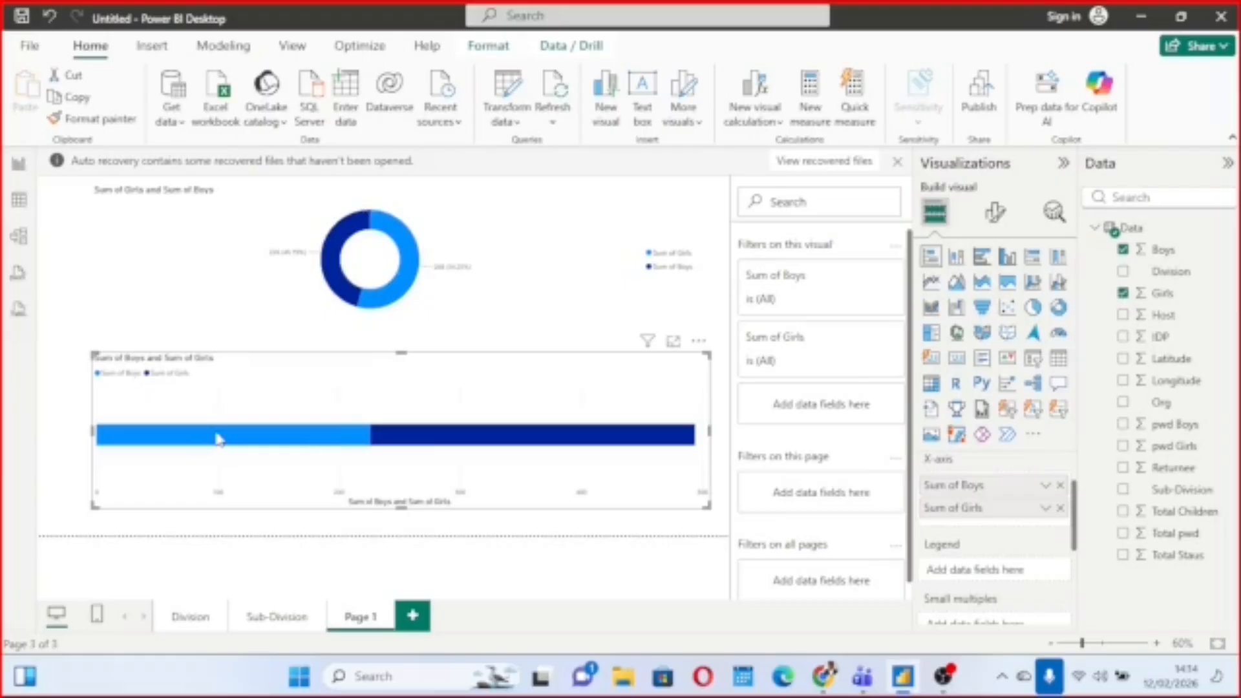
mouse_move(219, 439)
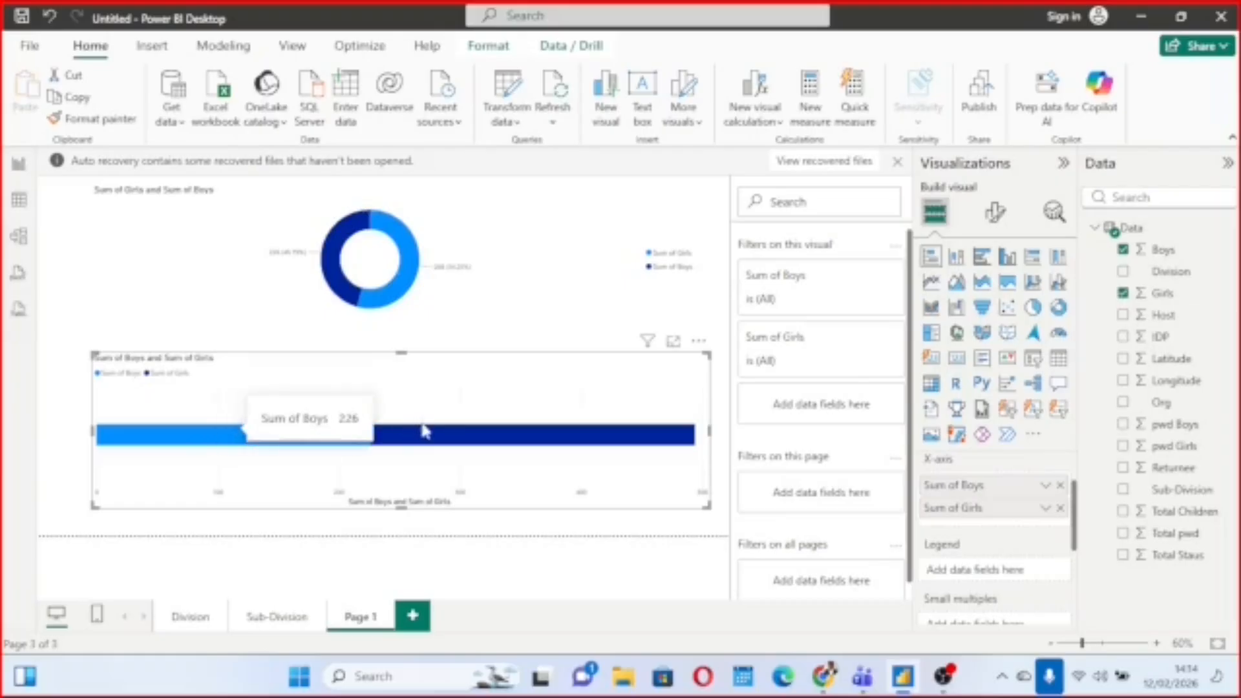
mouse_move(474, 435)
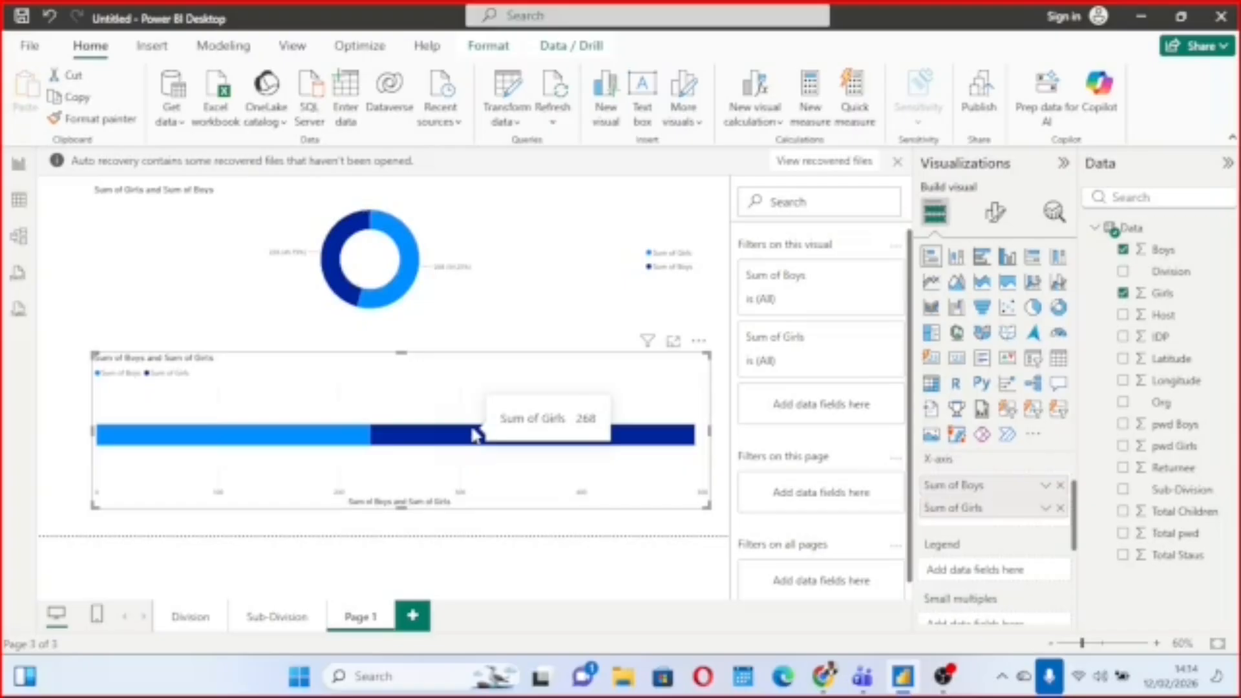
left_click(959, 259)
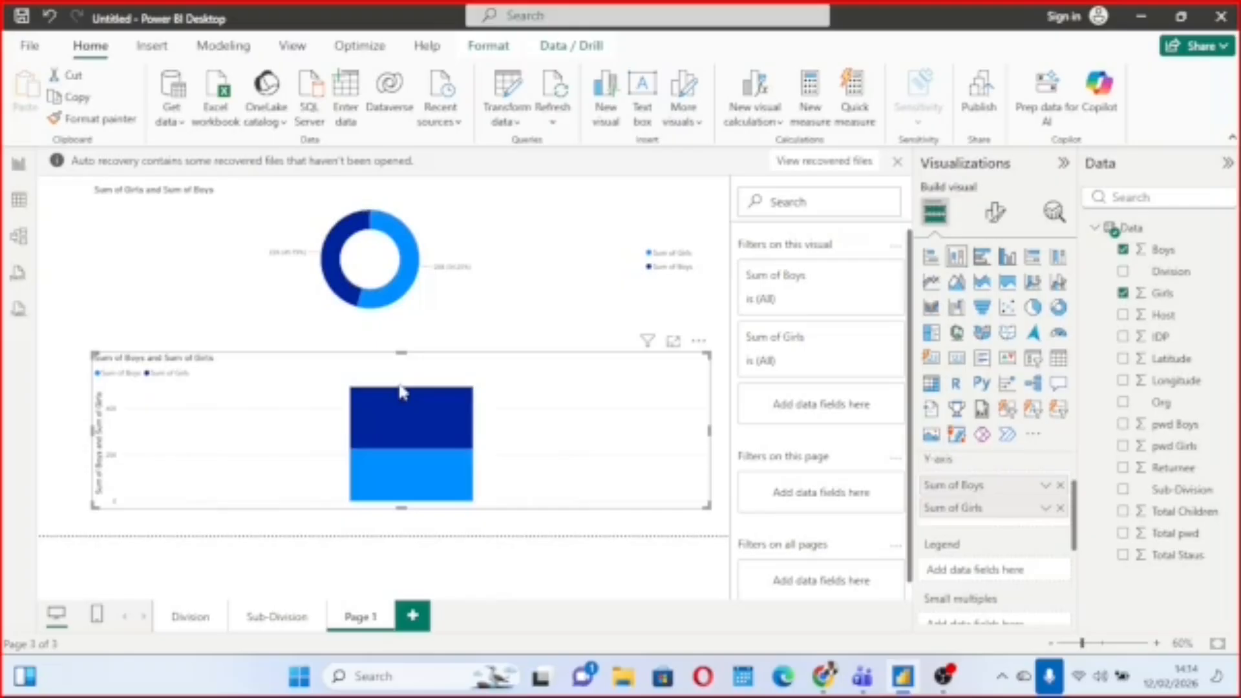
mouse_move(417, 412)
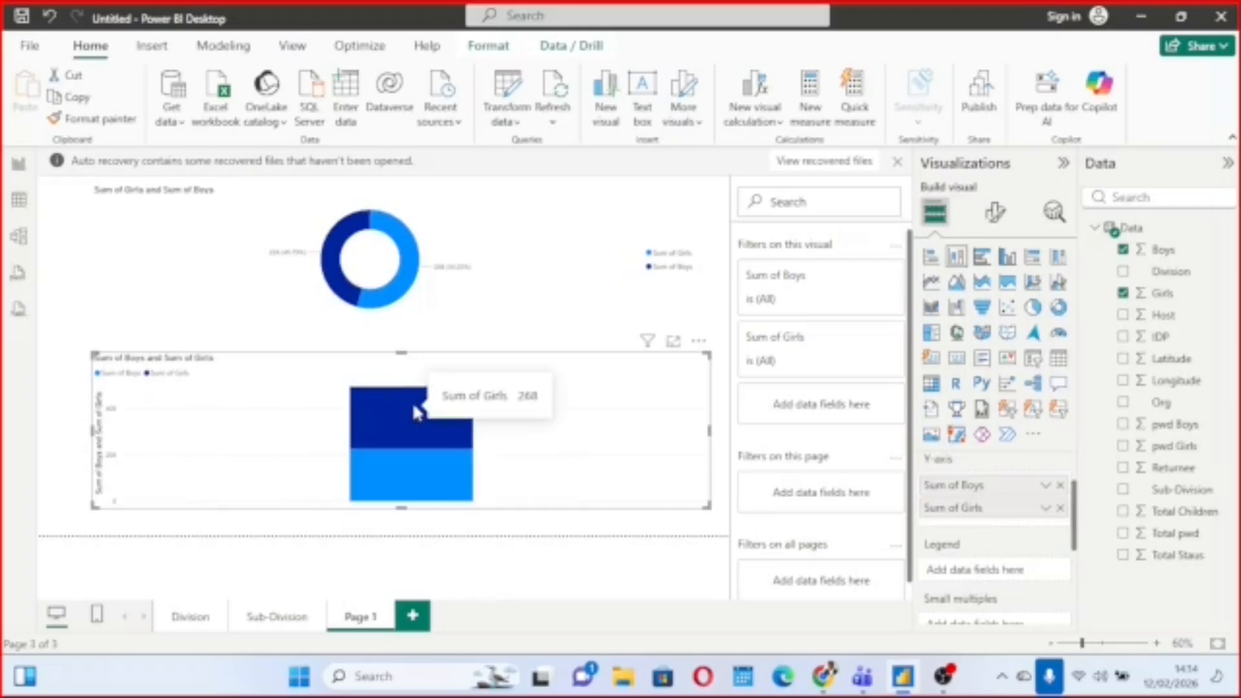
mouse_move(445, 474)
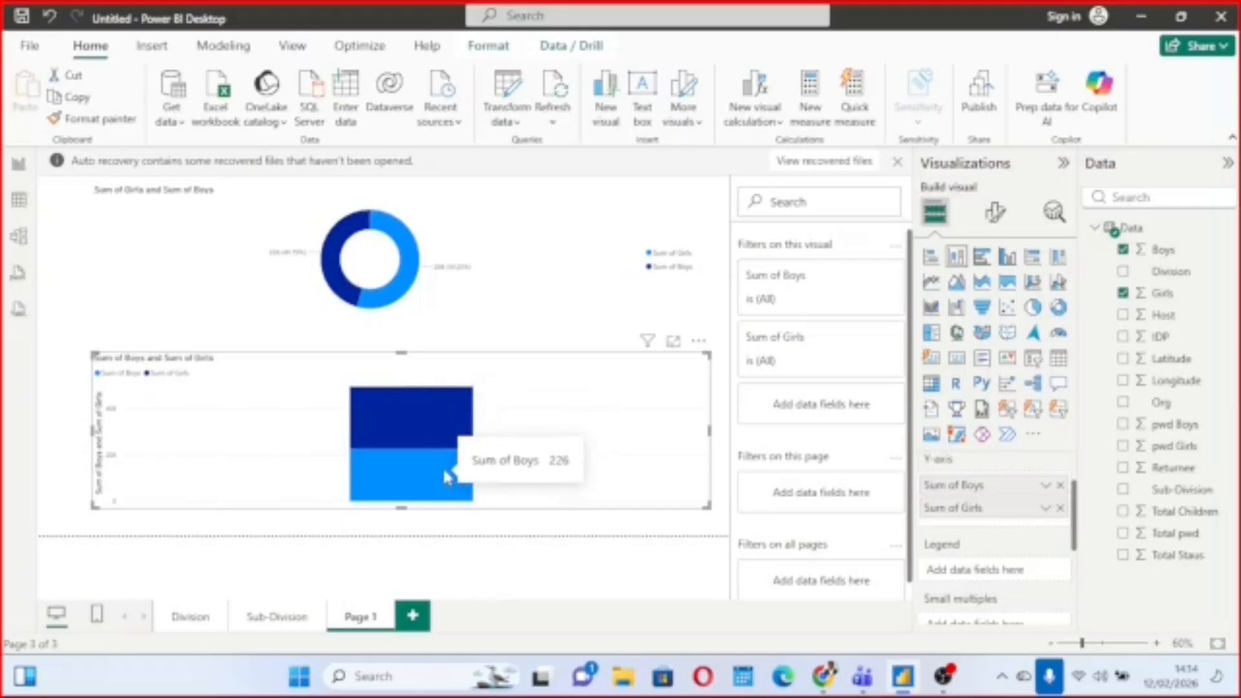
Compare clustered bar and clustered column versions of the lower Boys and Girls chart, and return it to a stacked column chart.
left_click(981, 260)
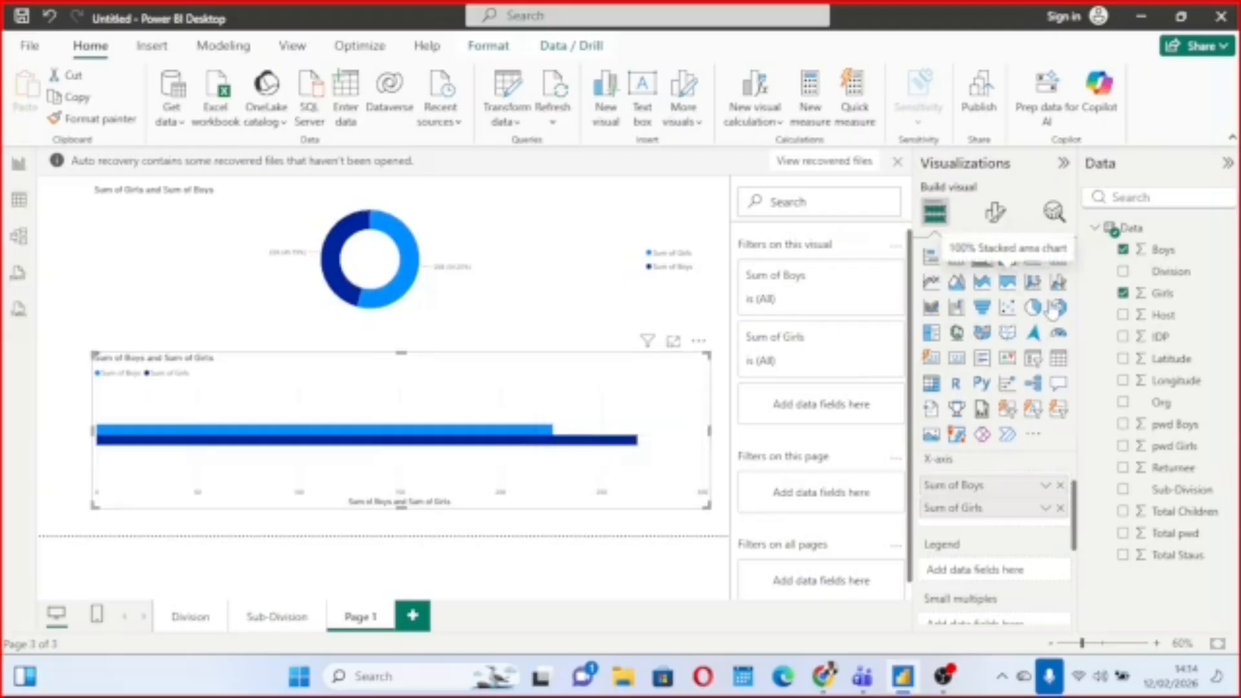
left_click(1007, 257)
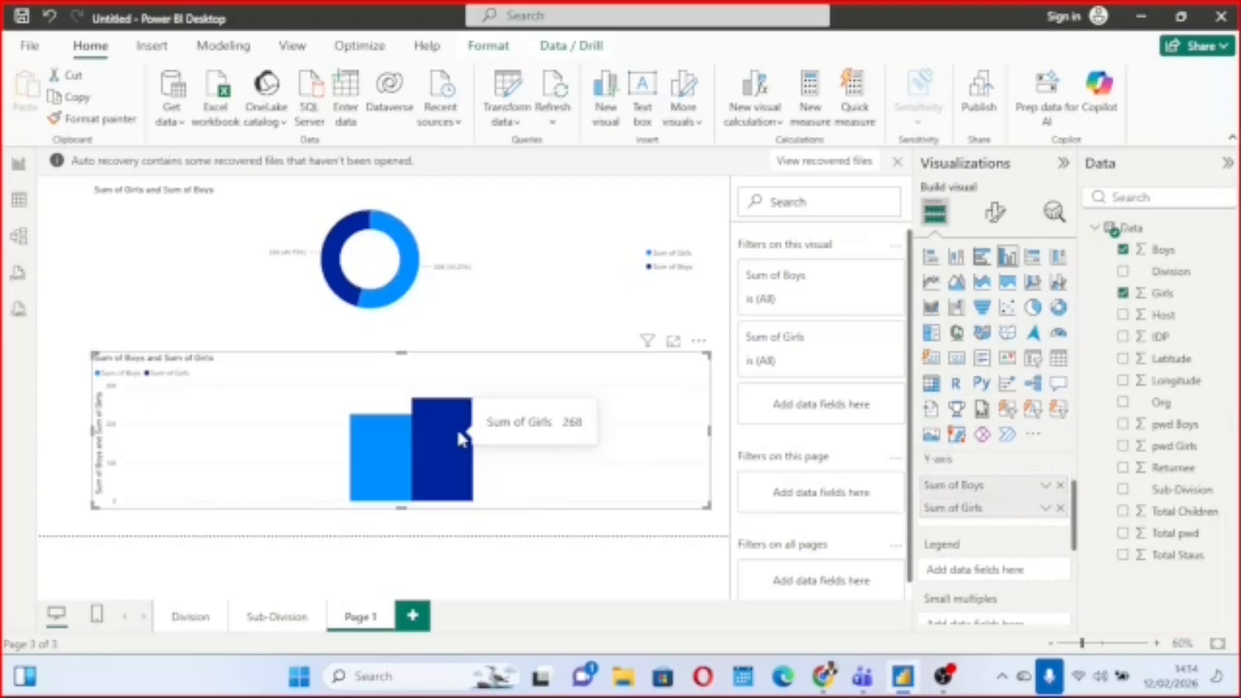
mouse_move(392, 432)
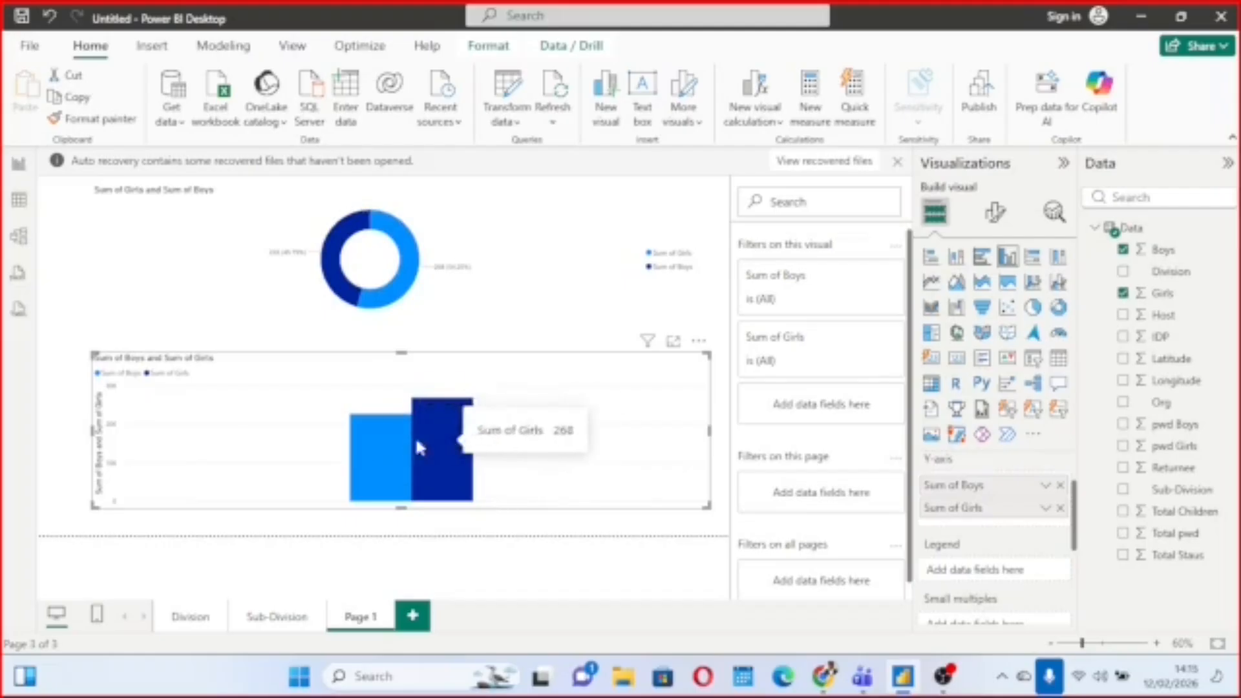
left_click(980, 265)
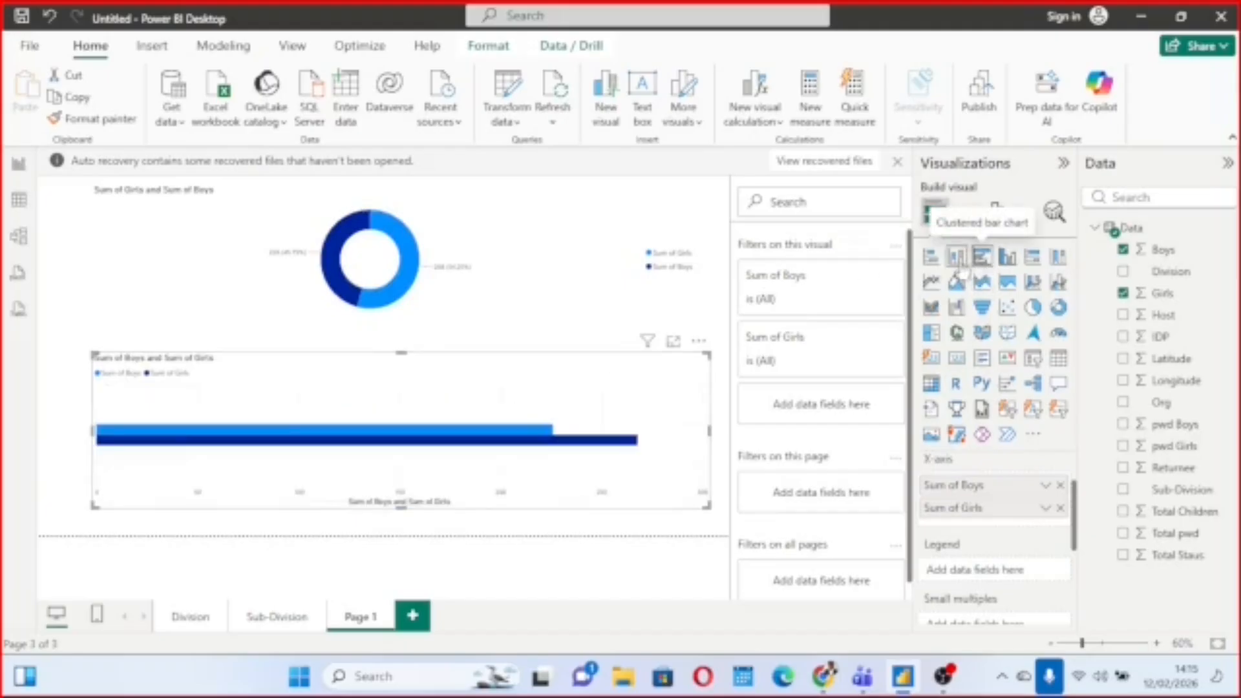
left_click(958, 267)
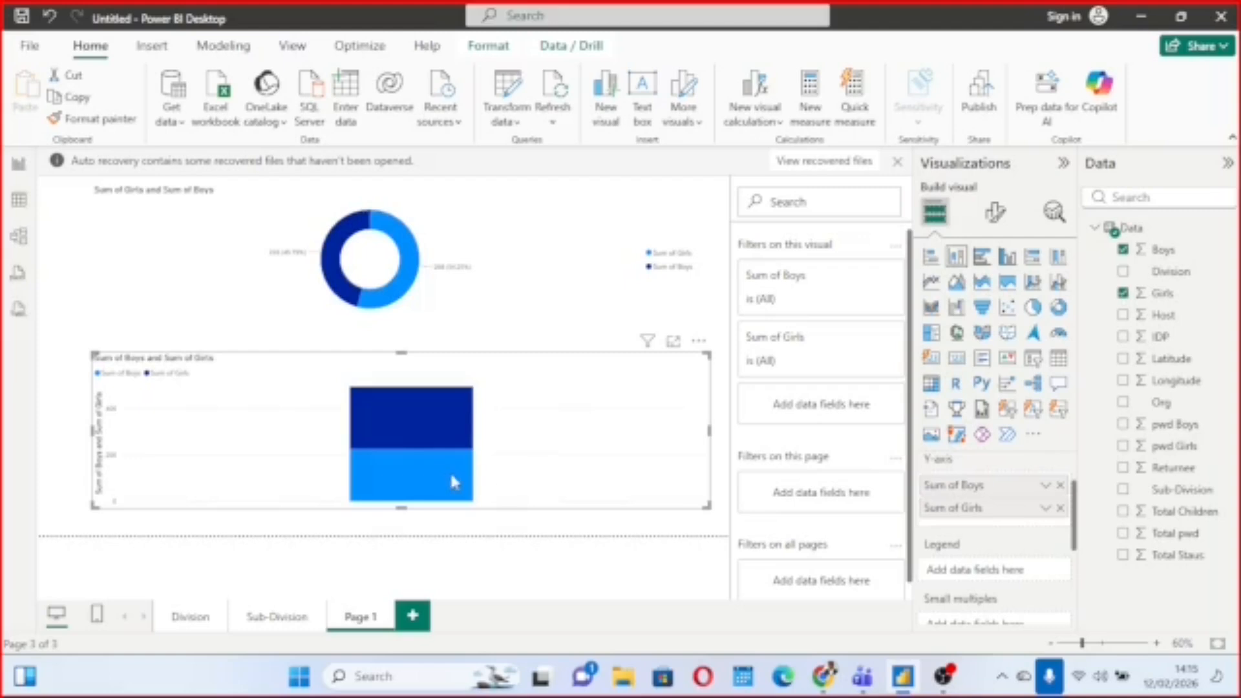
mouse_move(445, 476)
Try the 100% stacked bar and 100% stacked column types on the lower chart, inspecting the Boys and Girls shares.
left_click(1028, 271)
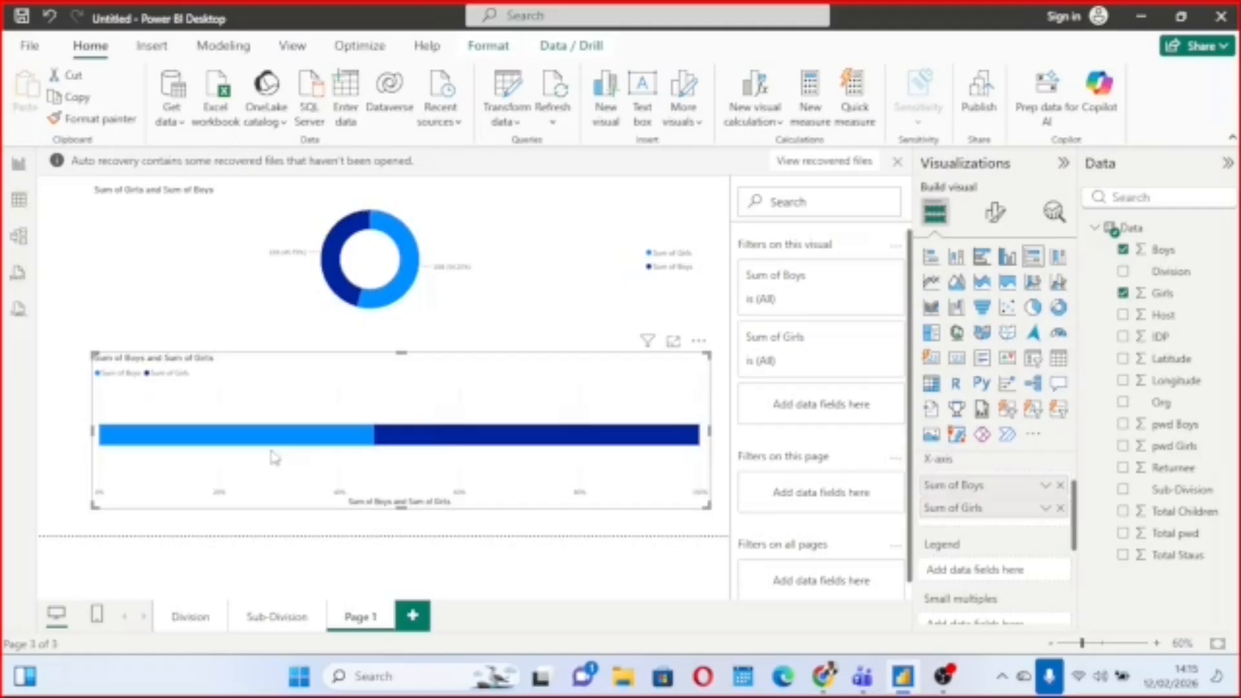
mouse_move(266, 441)
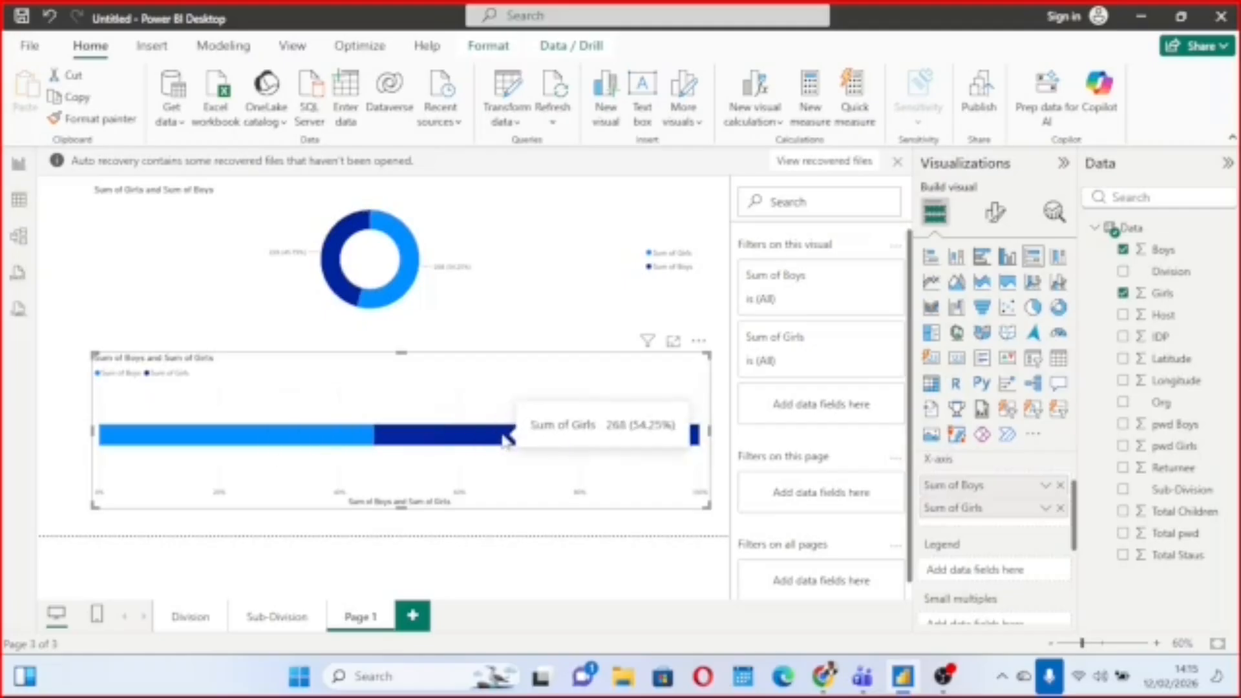
left_click(1060, 261)
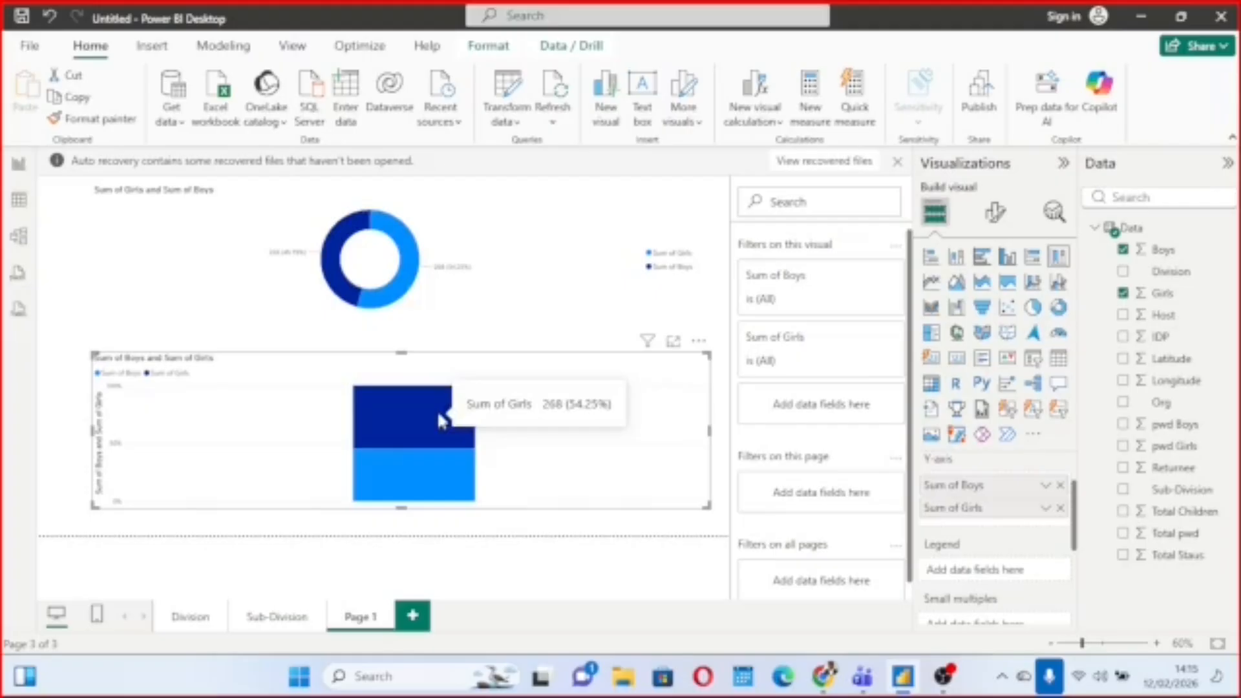
mouse_move(454, 476)
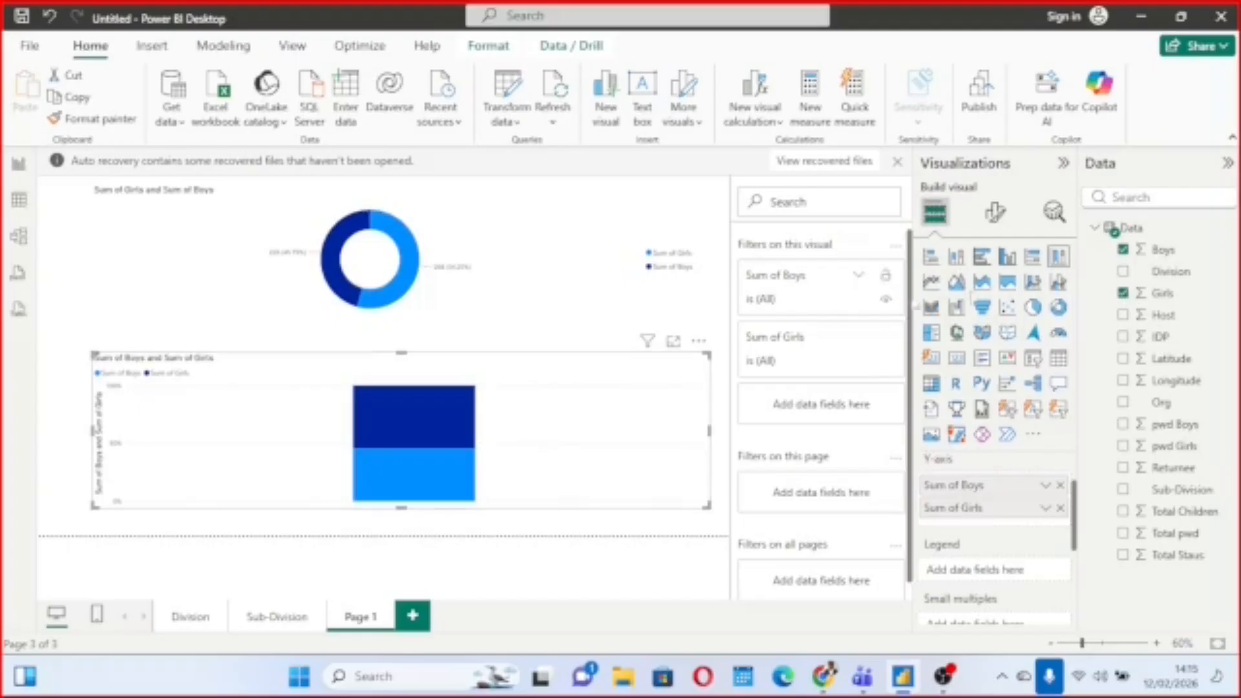
Change the lower chart to a line chart, add the Division field, and inspect the Boys and Girls values per division.
left_click(931, 284)
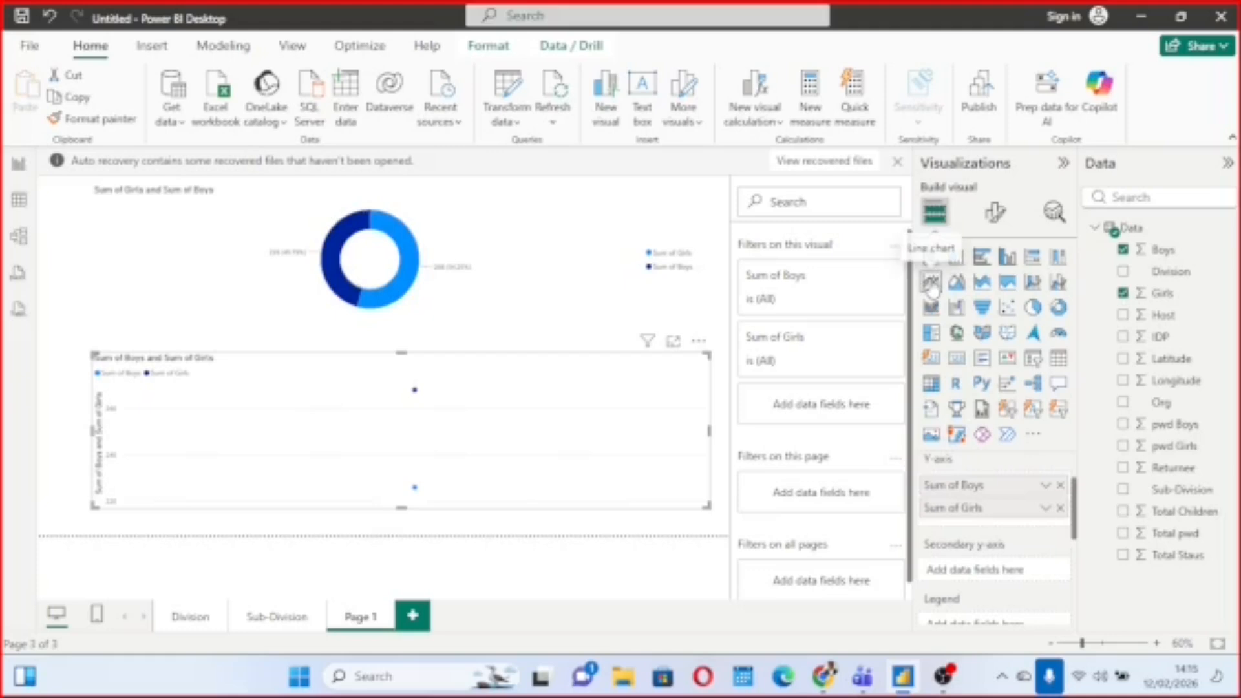
mouse_move(475, 406)
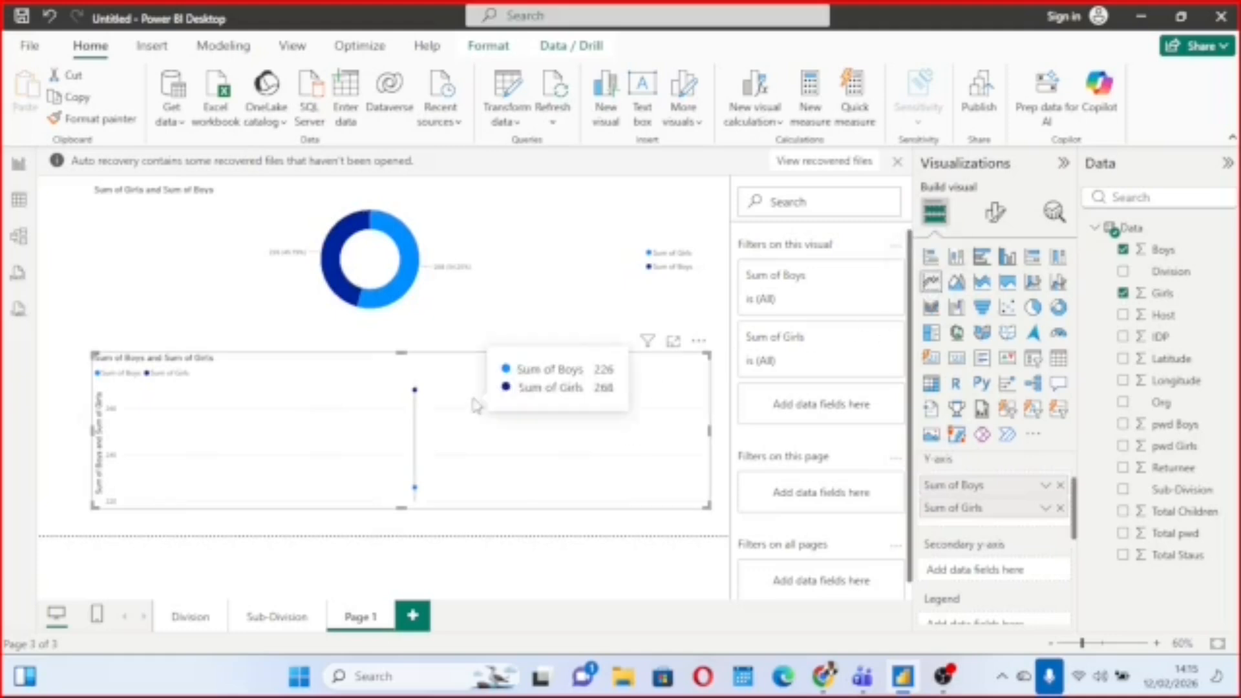
left_click(1125, 273)
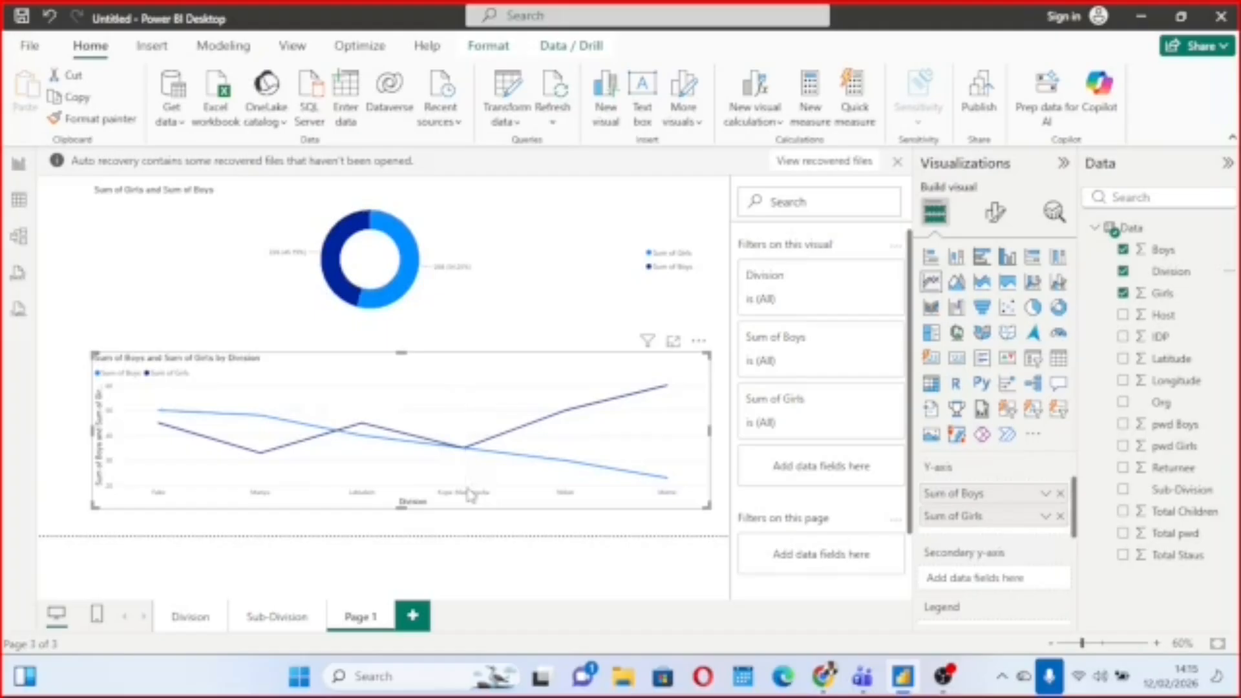
mouse_move(379, 457)
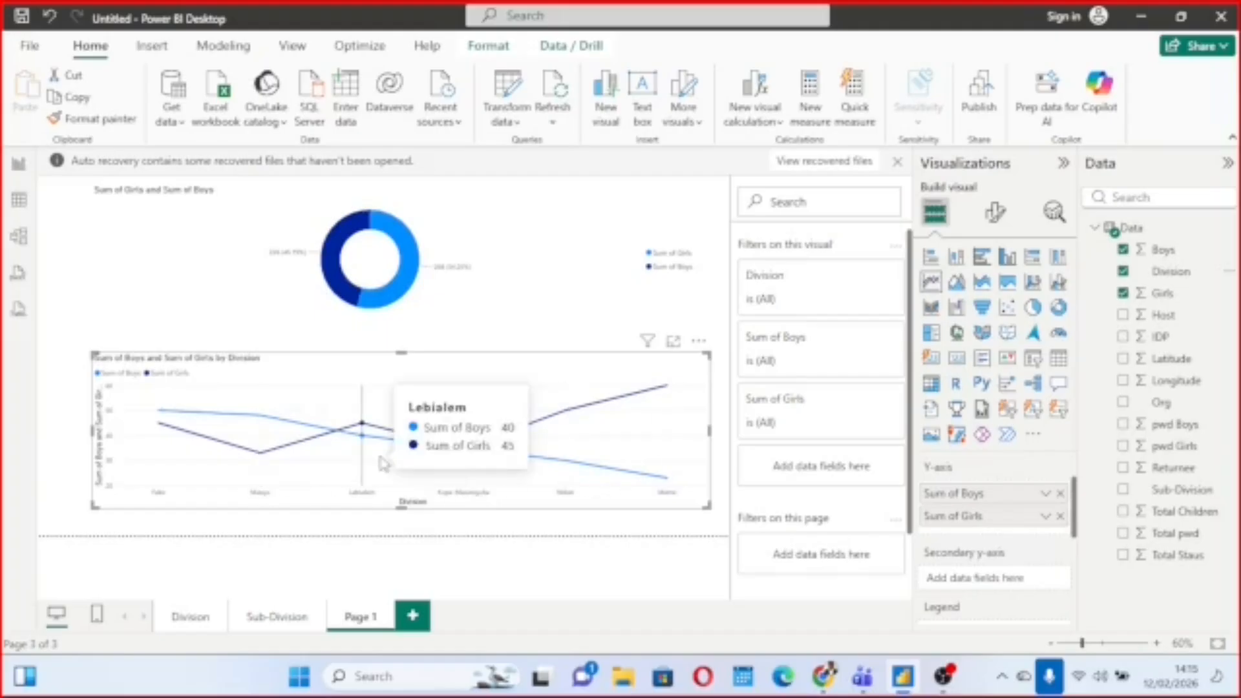
mouse_move(475, 449)
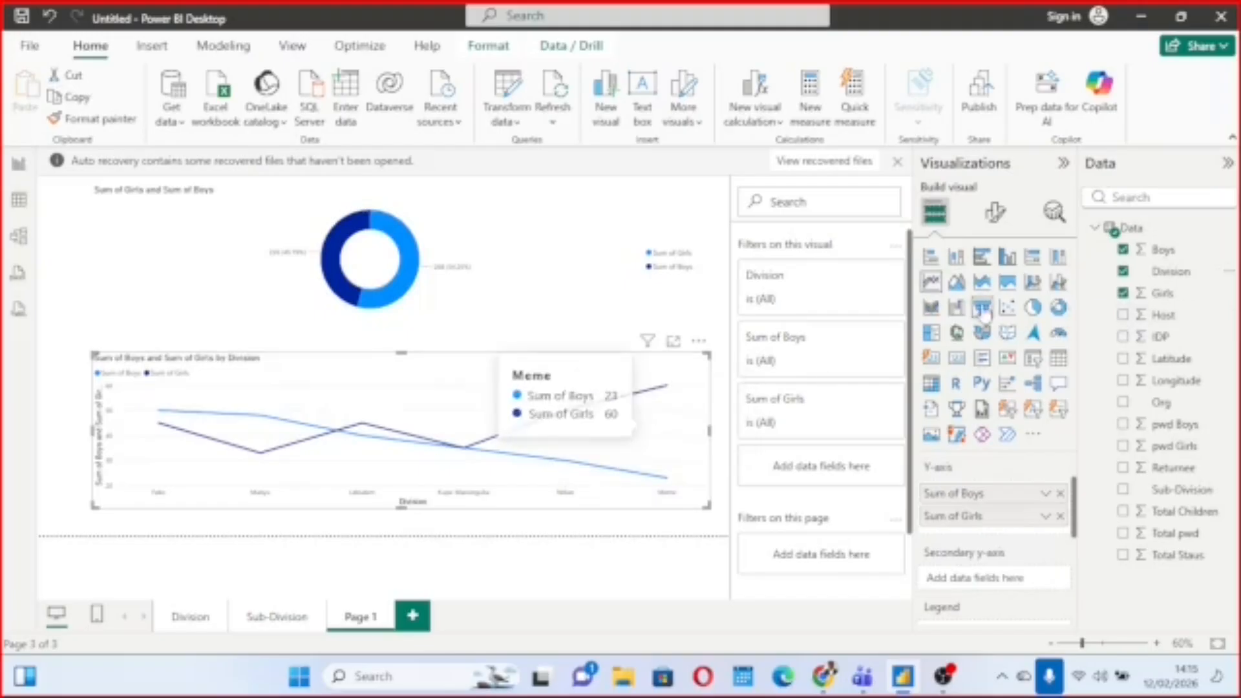
Try the area, stacked area and 100% stacked area types on the Boys and Girls by Division chart.
left_click(958, 285)
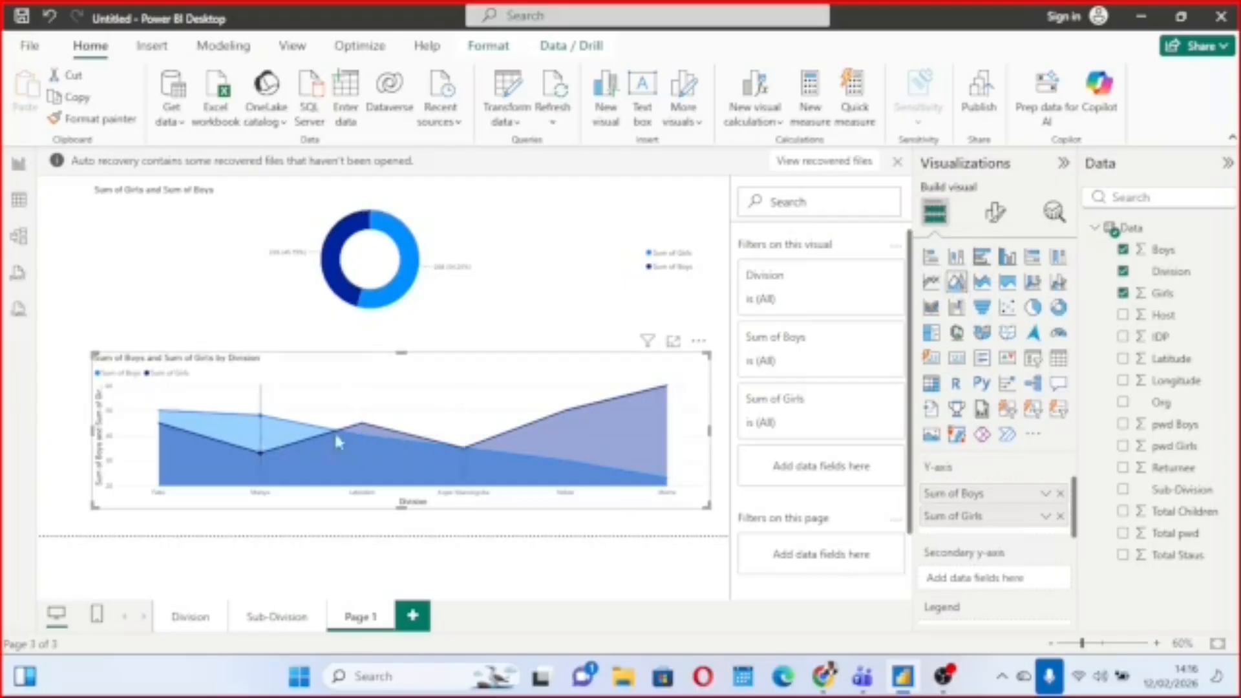
mouse_move(457, 440)
left_click(983, 292)
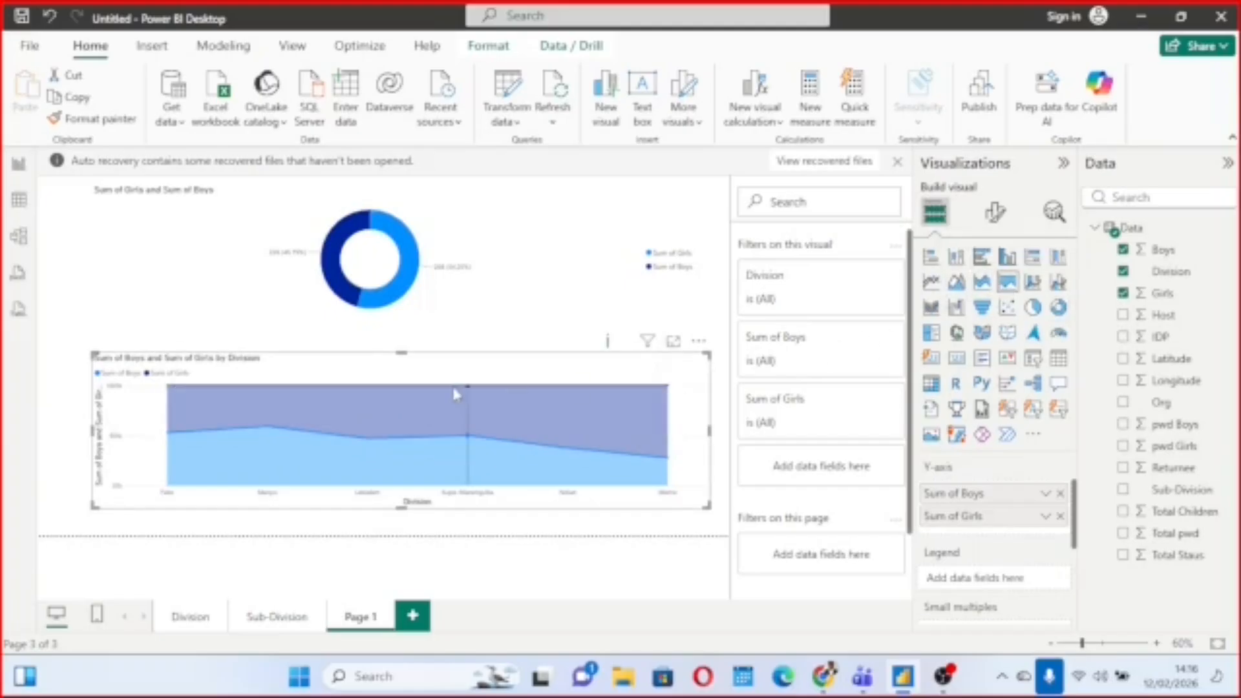
mouse_move(456, 393)
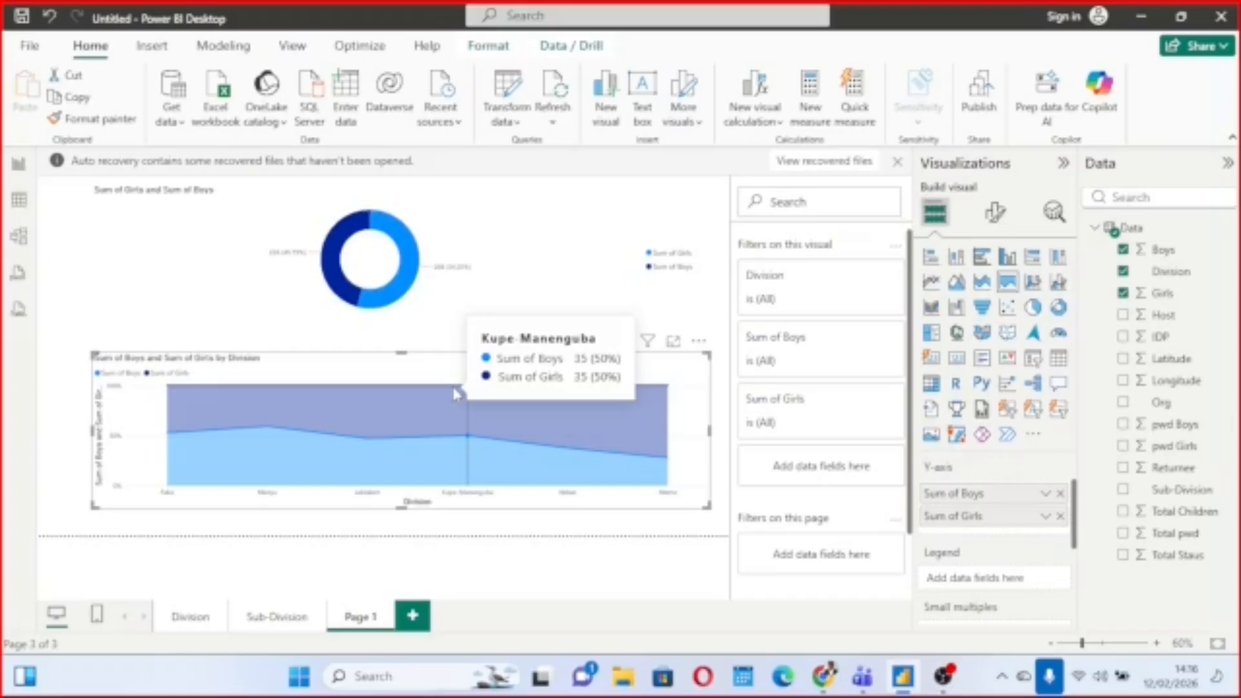
Try the line and stacked column and the line and clustered column types on the Boys and Girls by Division chart.
left_click(1033, 285)
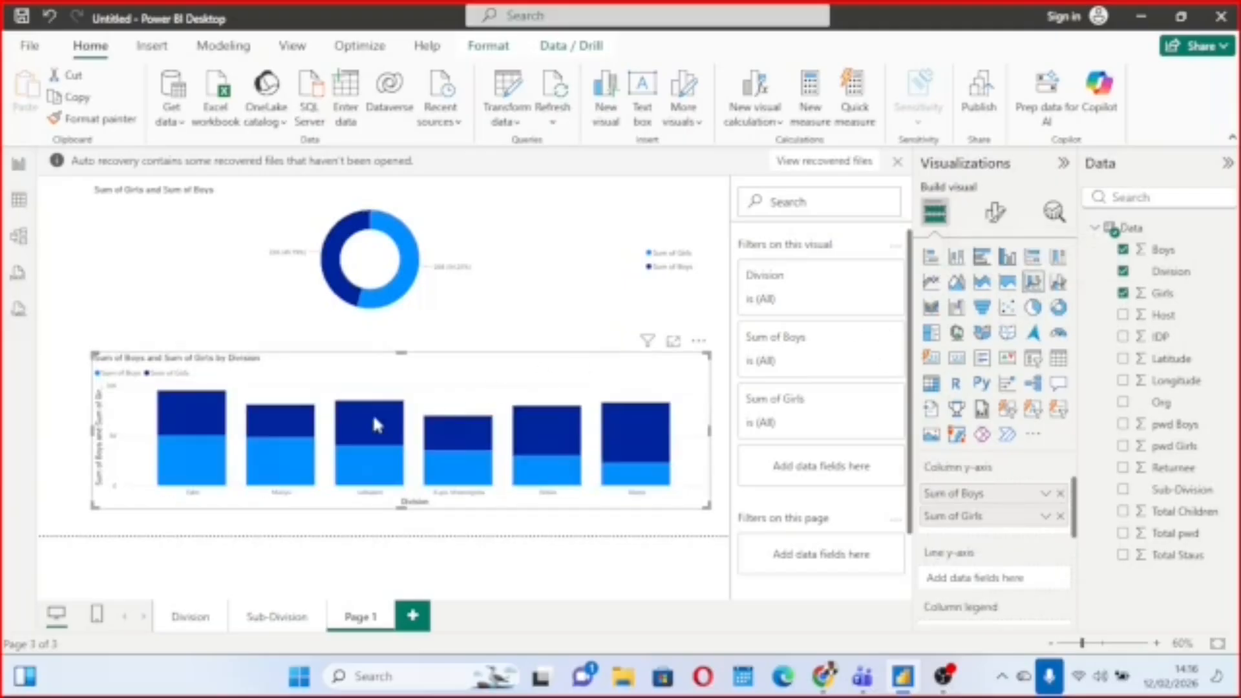
mouse_move(380, 422)
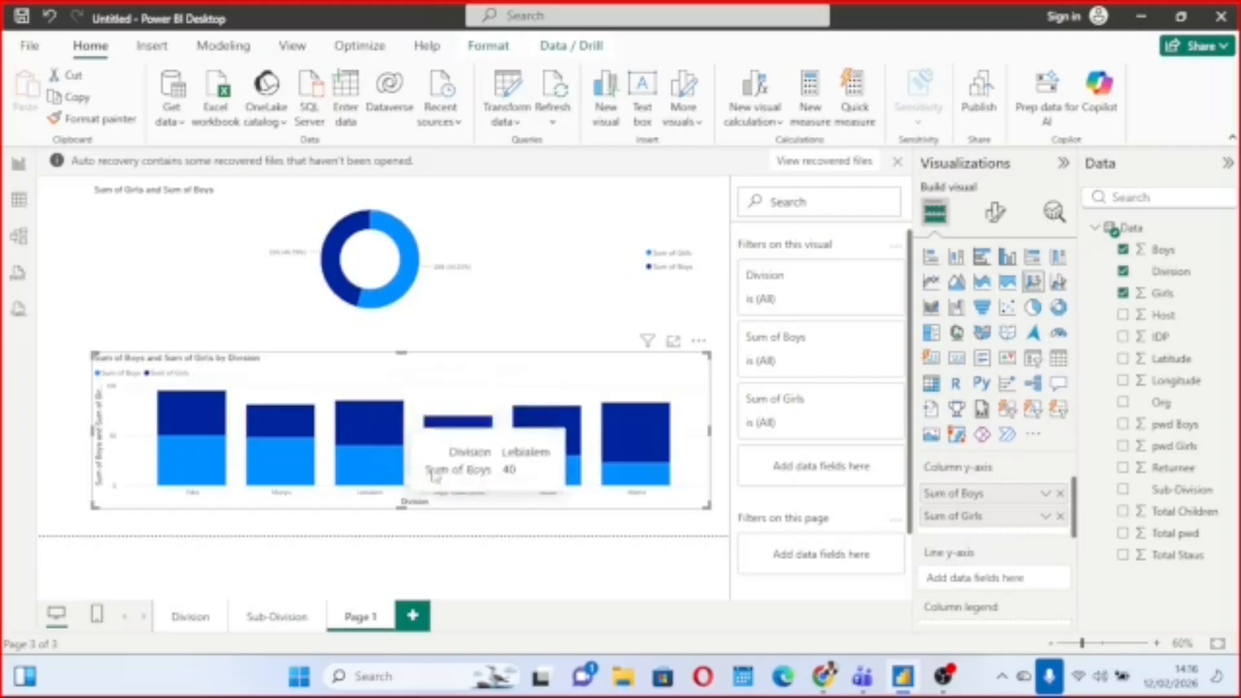
left_click(1059, 283)
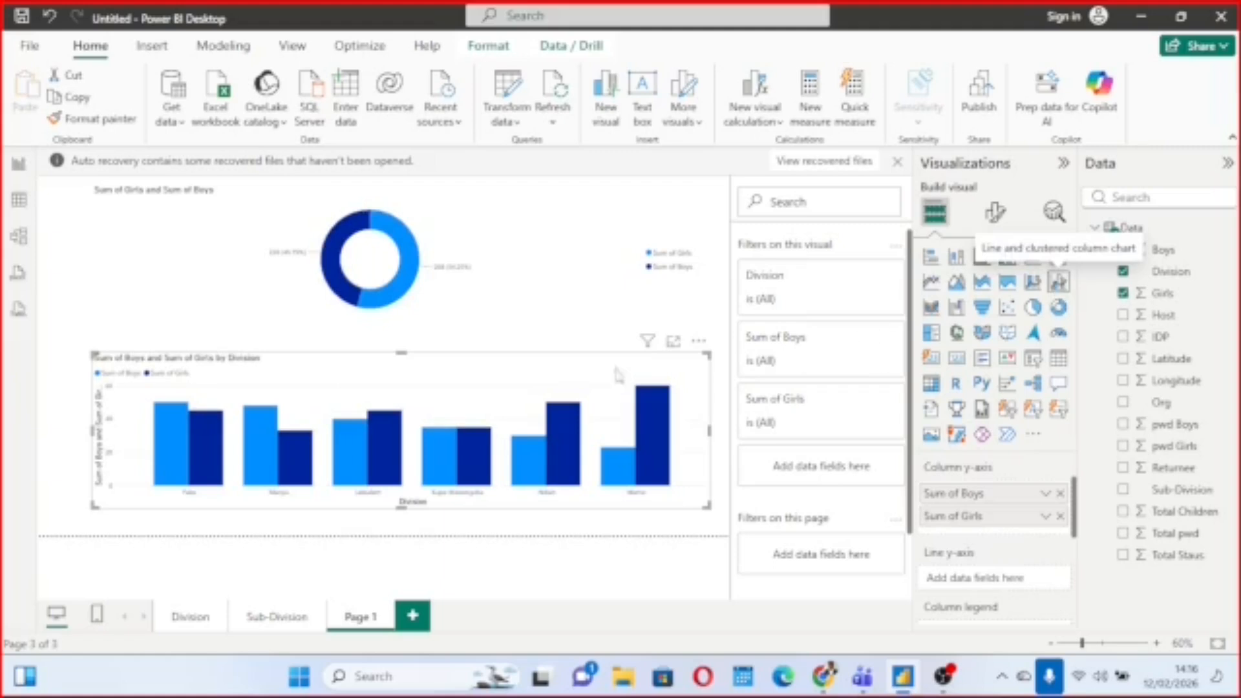
mouse_move(530, 455)
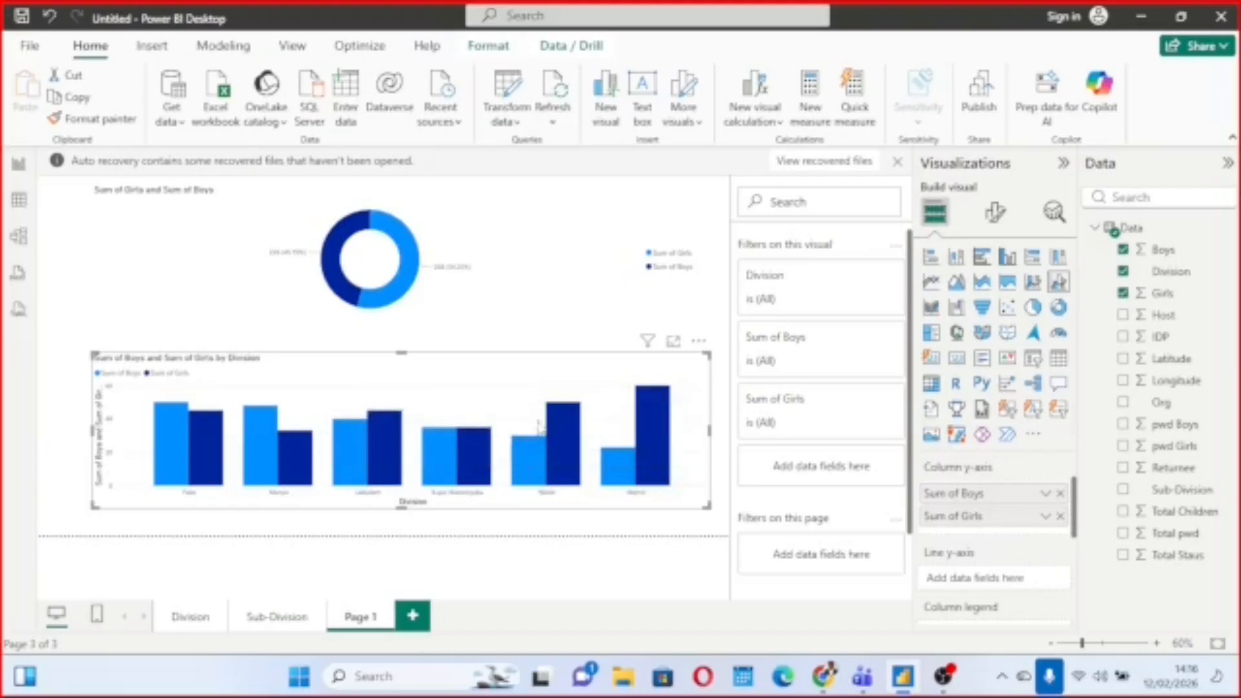
Preview the lower chart as a ribbon chart, convert it to a scatter chart, and replace its Division field with Sub-Division.
left_click(938, 312)
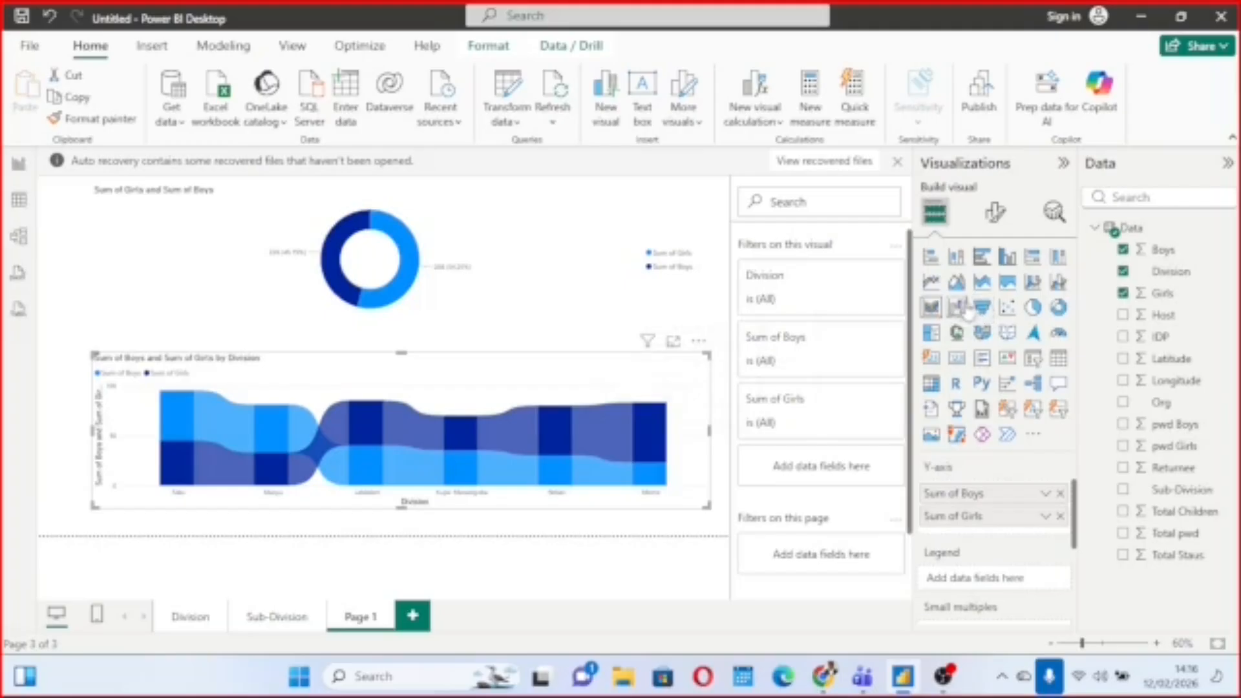
left_click(1008, 313)
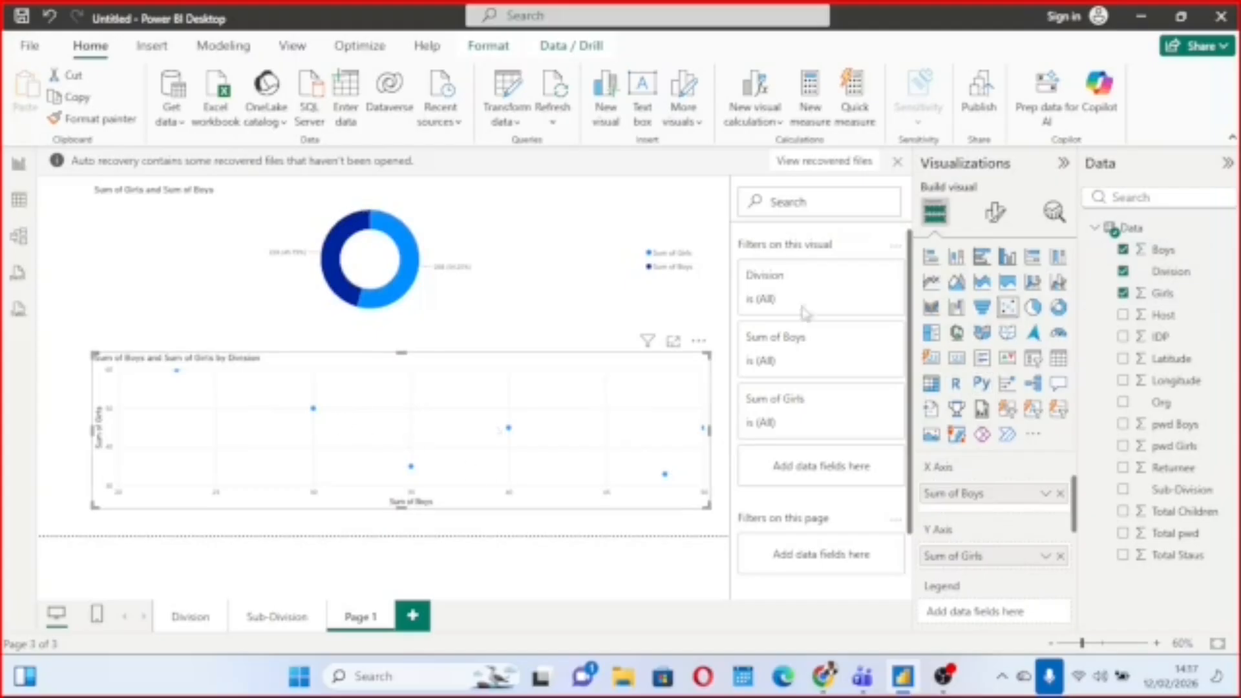
left_click(1123, 271)
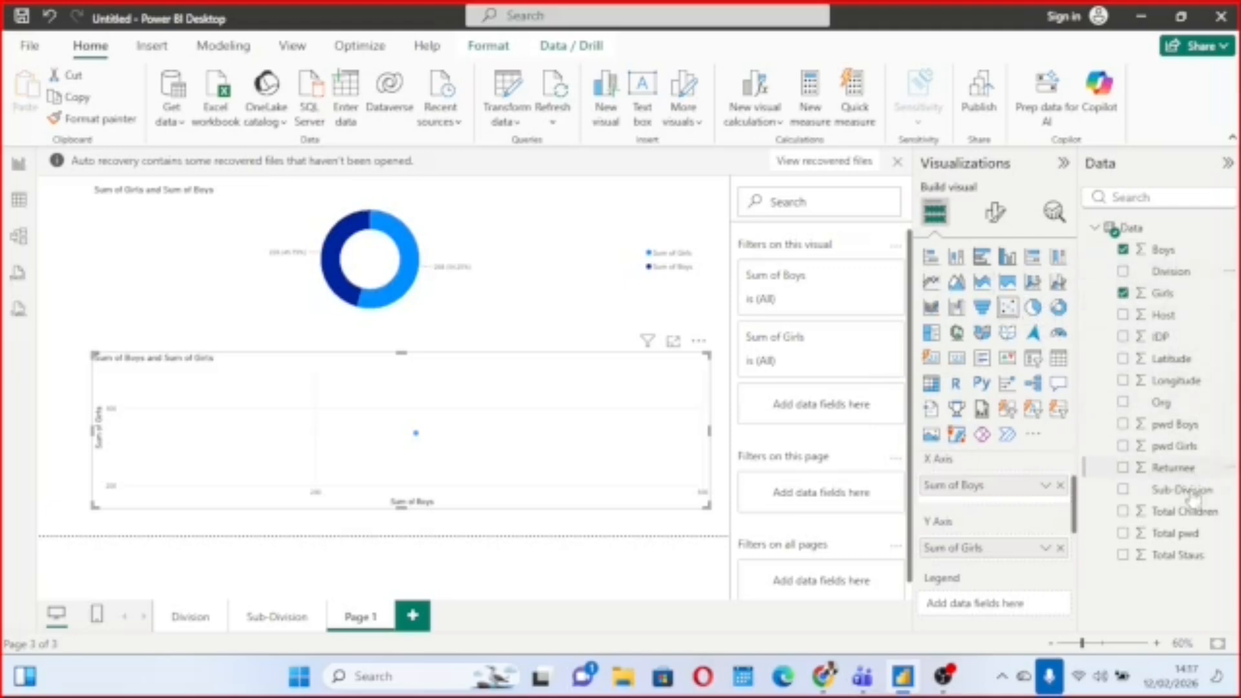
left_click(1123, 492)
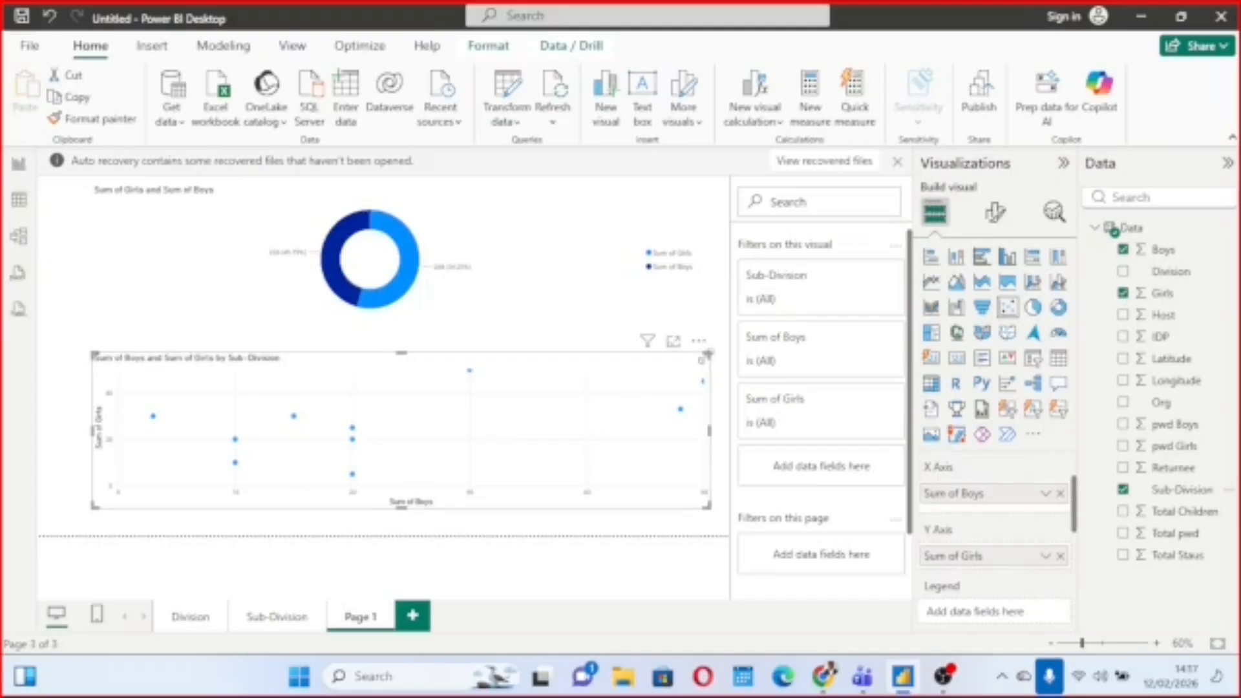
Make the scatter chart slightly taller and assign the Sub-Division field to its legend.
mouse_move(708, 354)
left_mouse_down()
mouse_move(709, 323)
mouse_move(706, 346)
left_mouse_up()
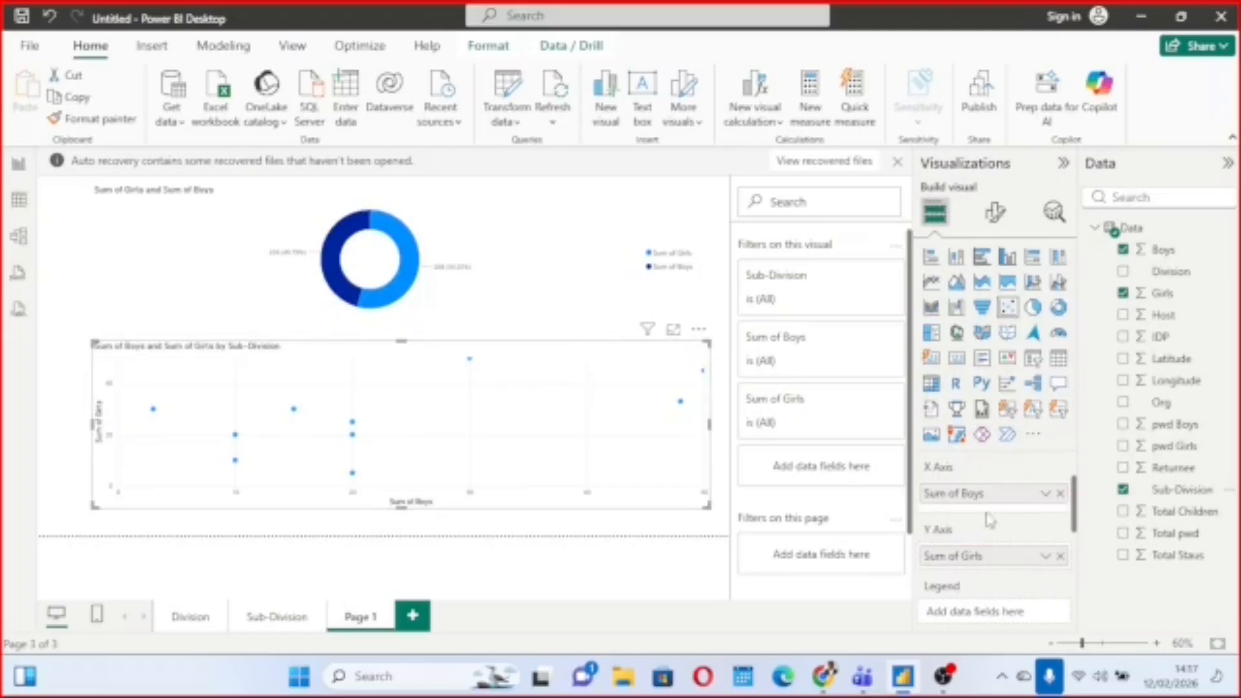
scroll(987, 517, "down", 2)
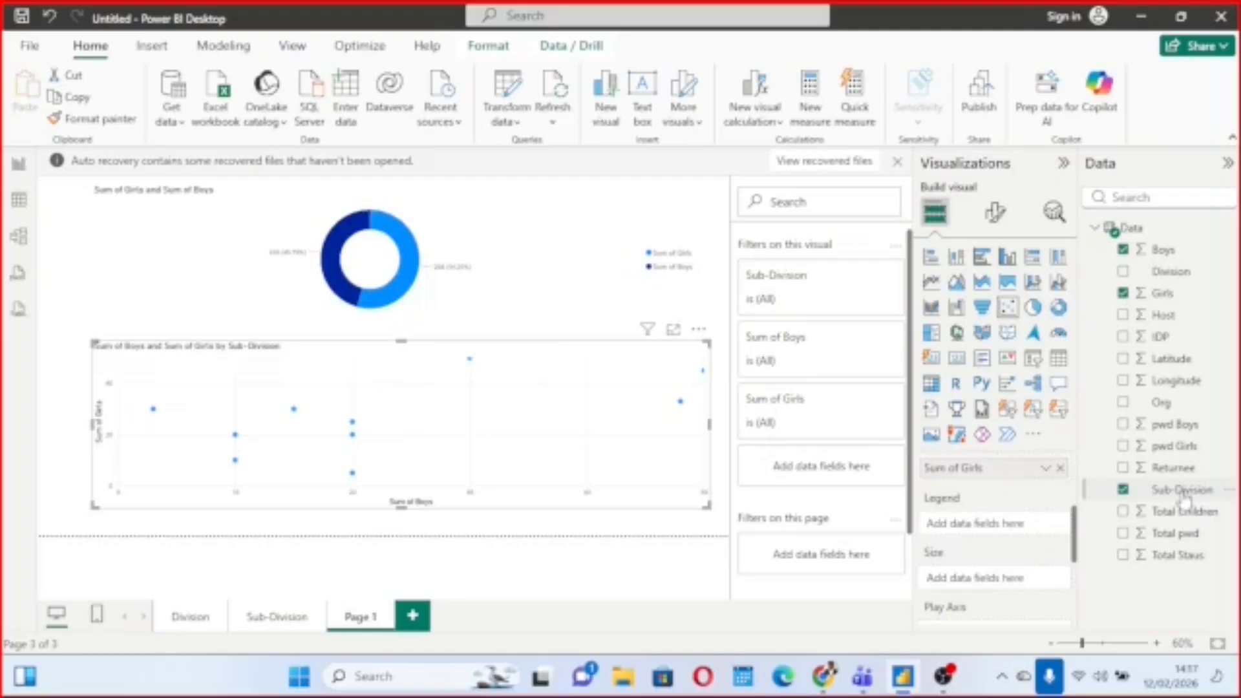
left_click_drag(1181, 495, 1002, 527)
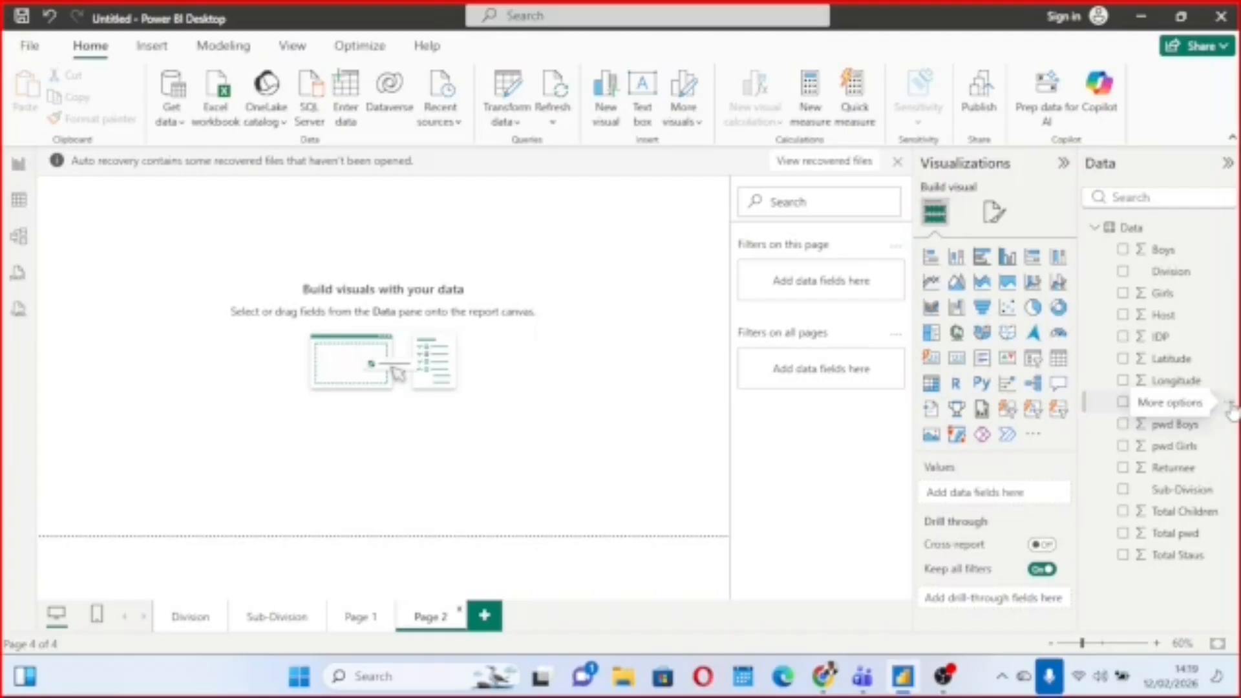
left_click(1231, 406)
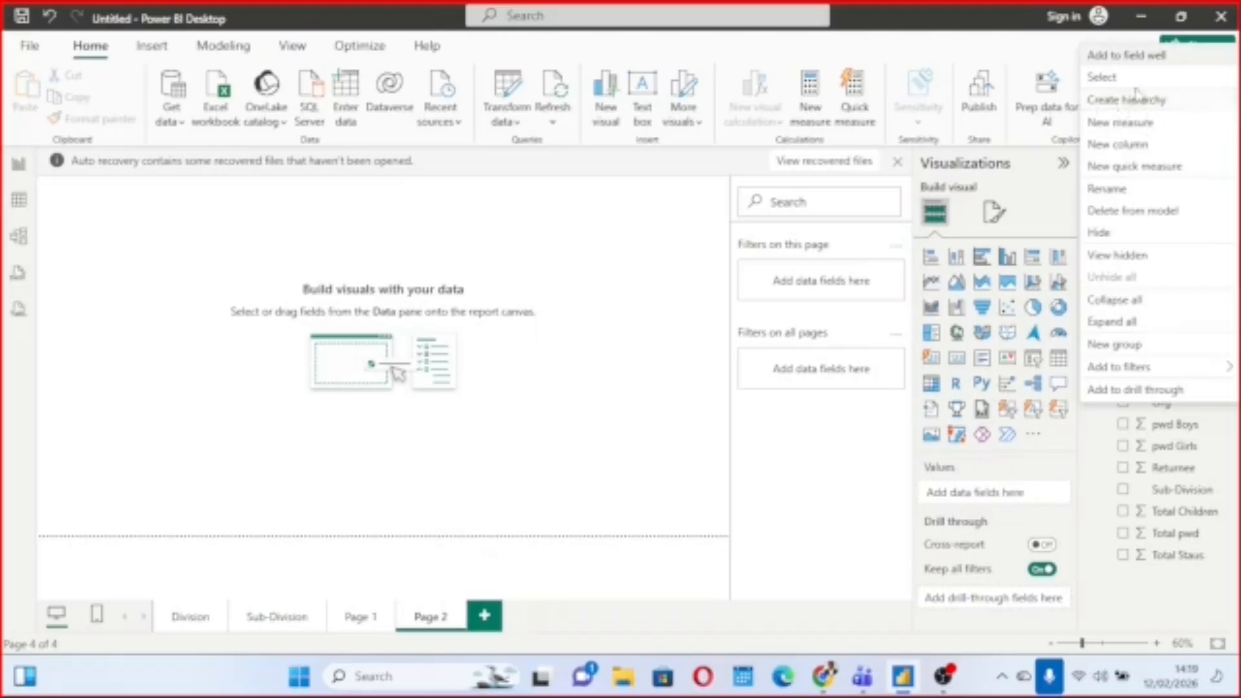
left_click(655, 248)
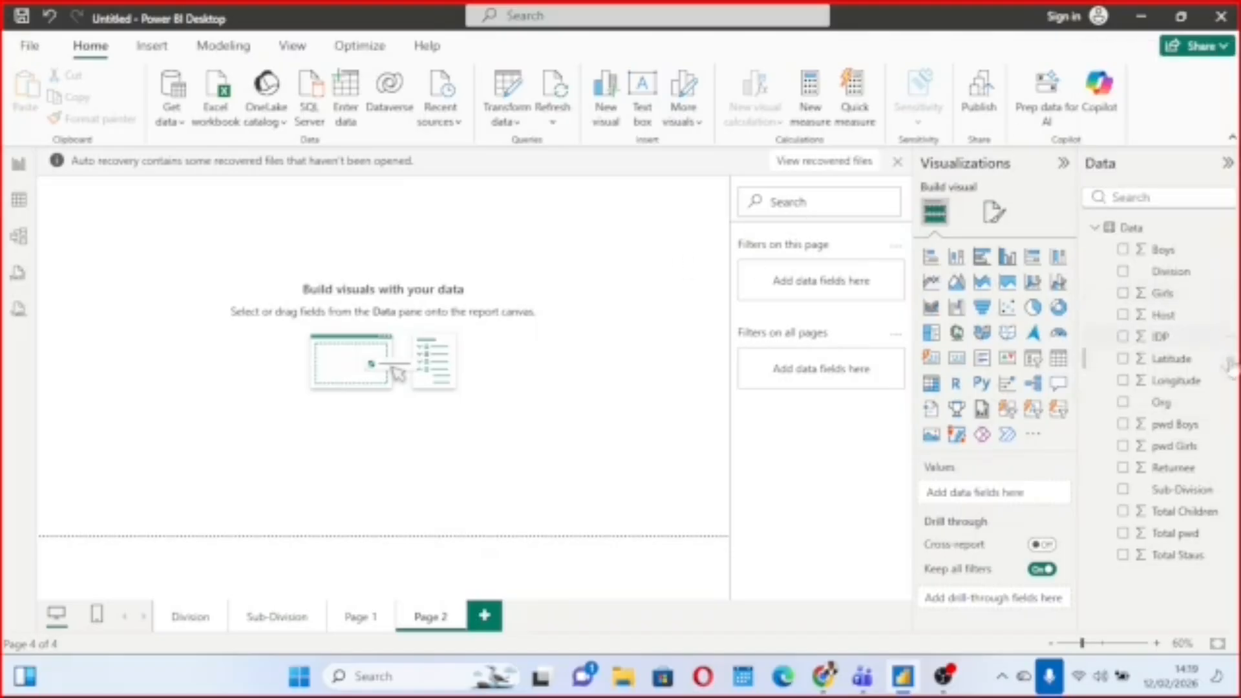
Create a hierarchy from the Org field and add the Division field to it as the second level.
left_click(1228, 404)
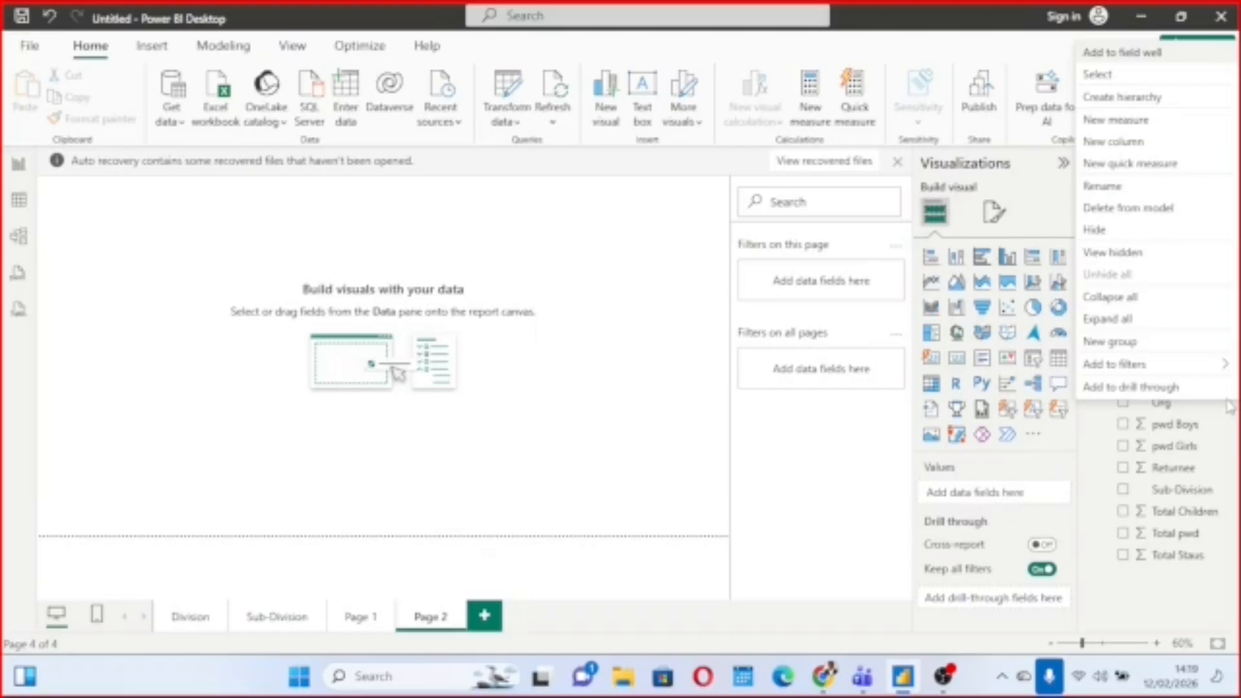
key("Escape")
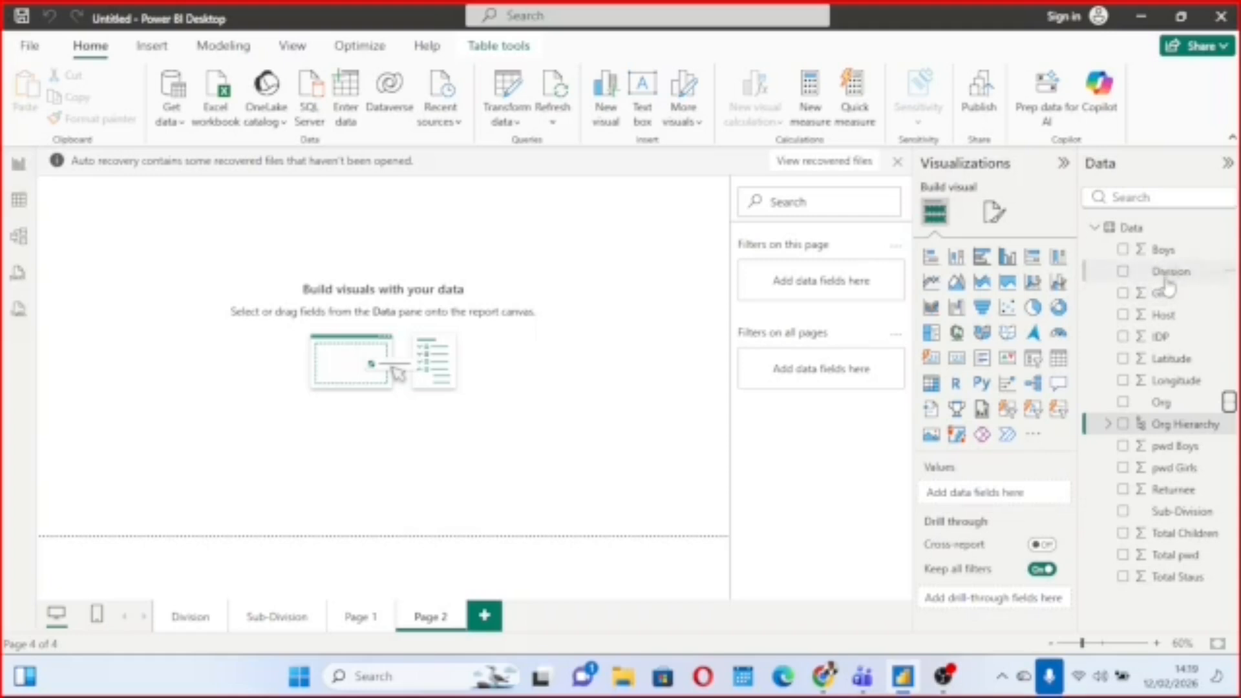
left_click(1228, 274)
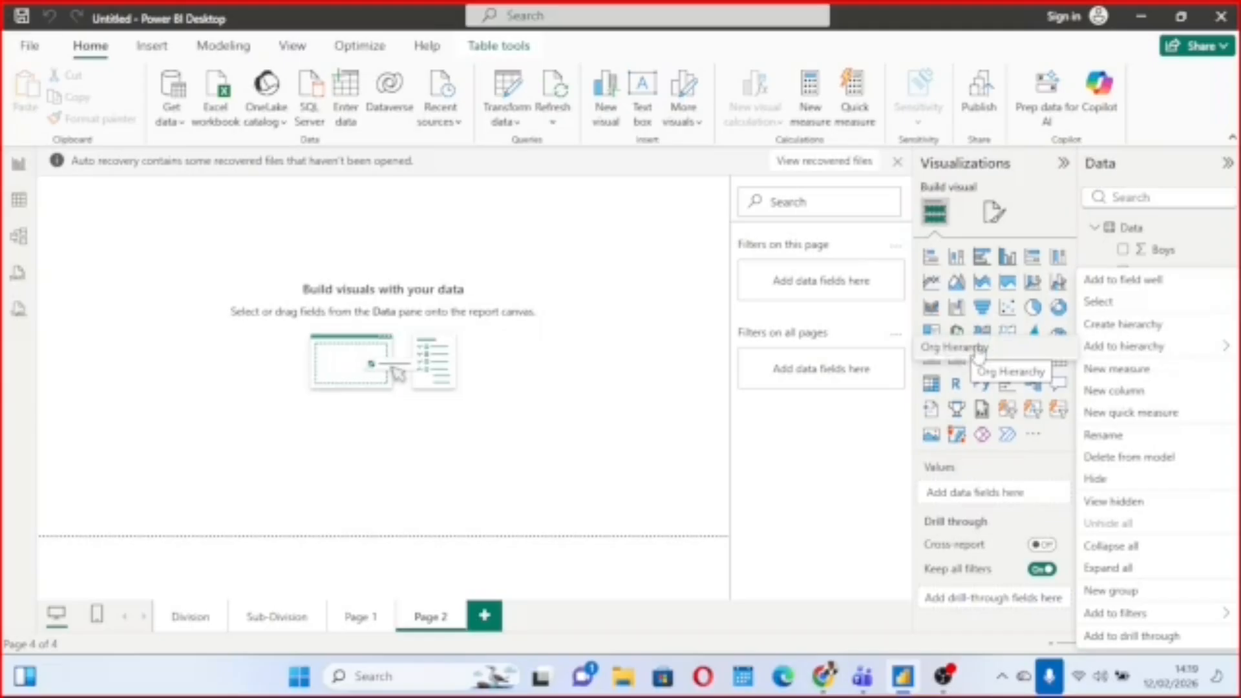
left_click(979, 353)
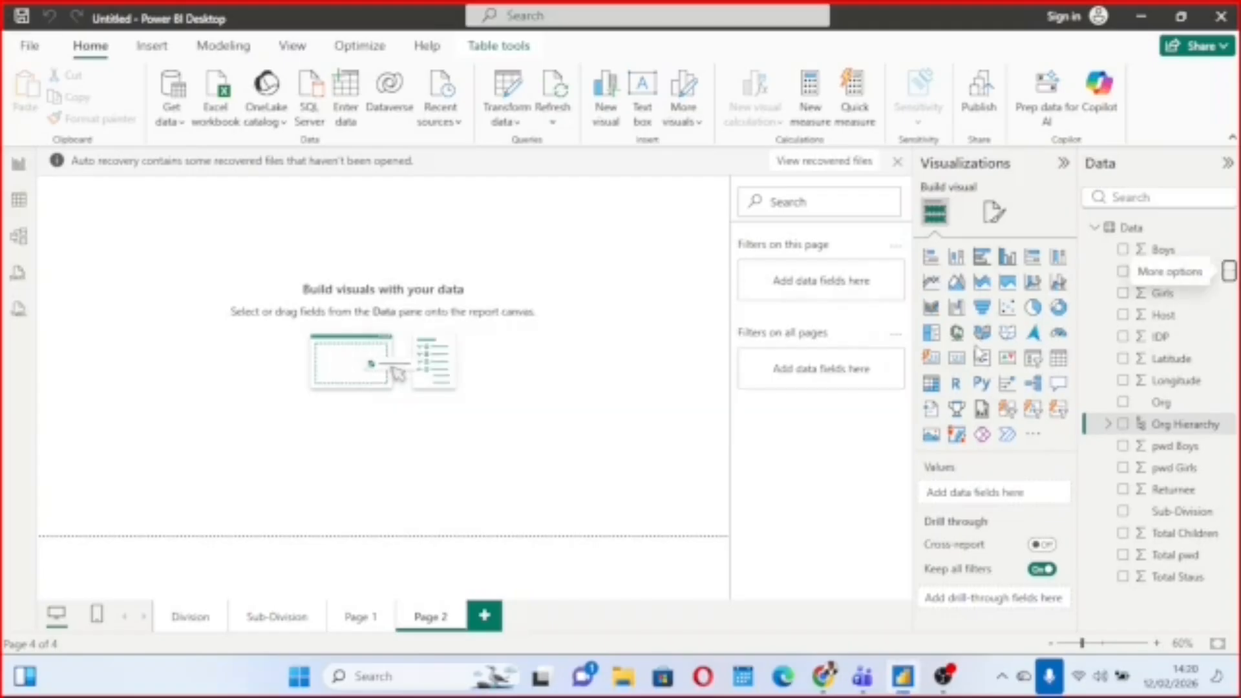
Add the Sub-Division field to the Org Hierarchy and leave the hierarchy expanded to show its levels.
left_click(1109, 425)
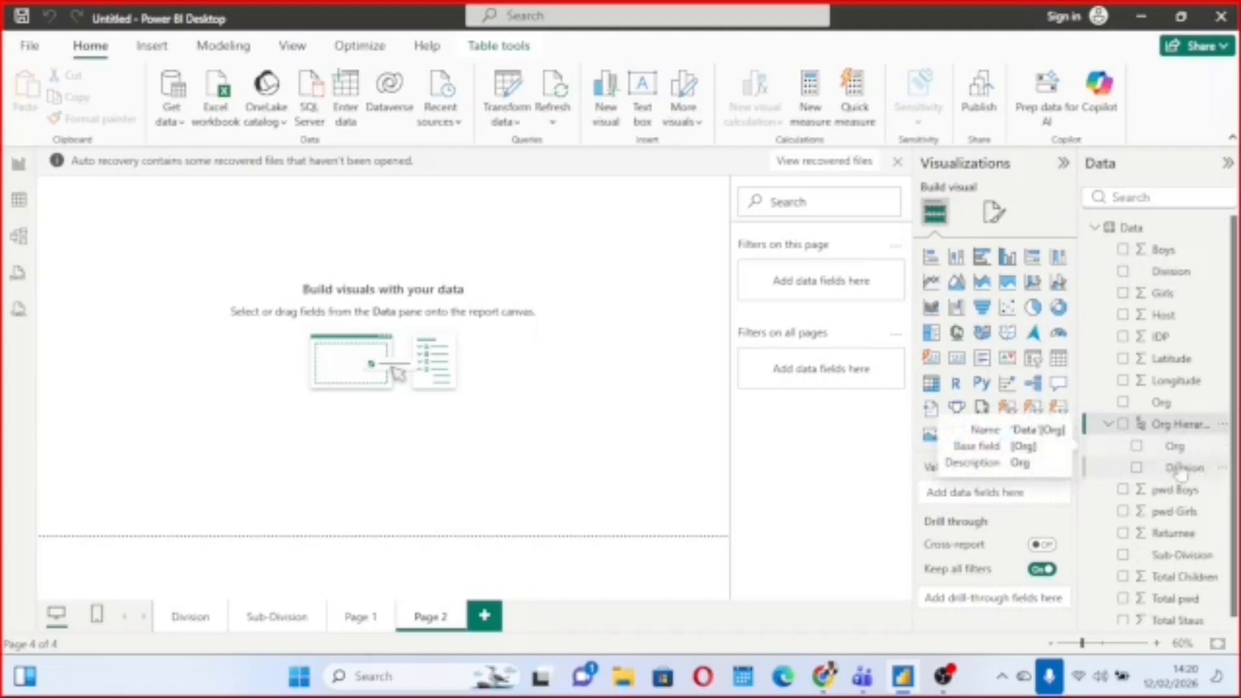
scroll(1117, 514, "down", 1)
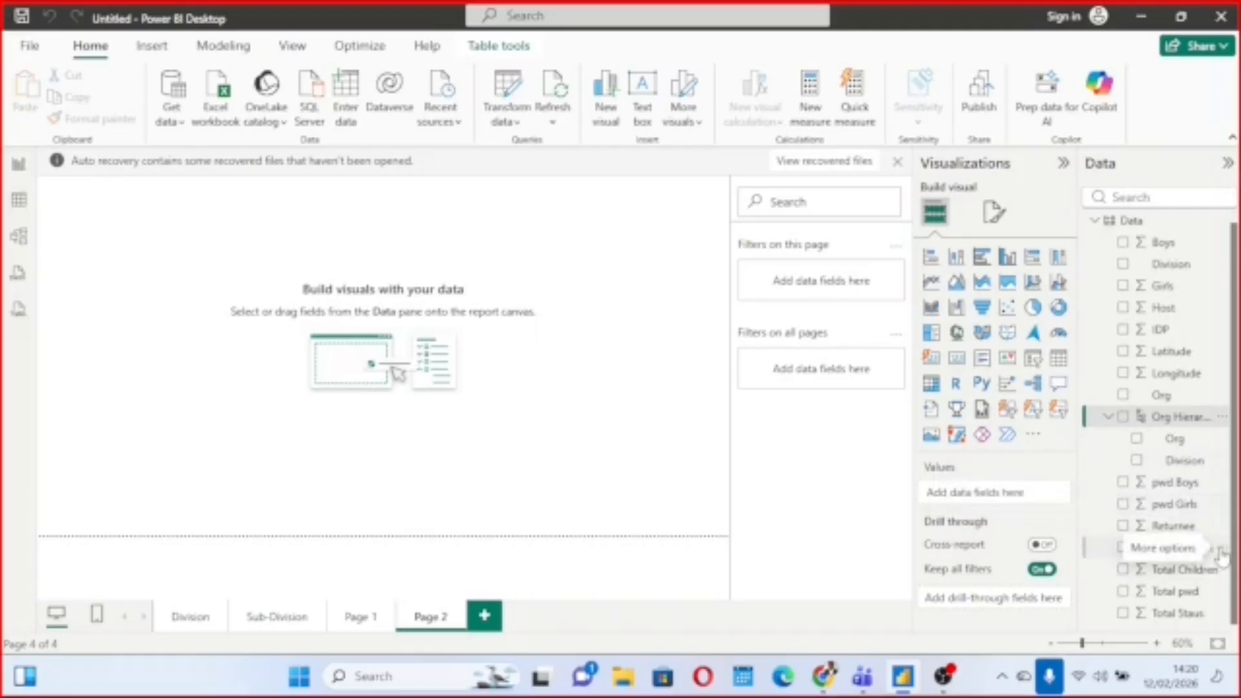
left_click(1220, 549)
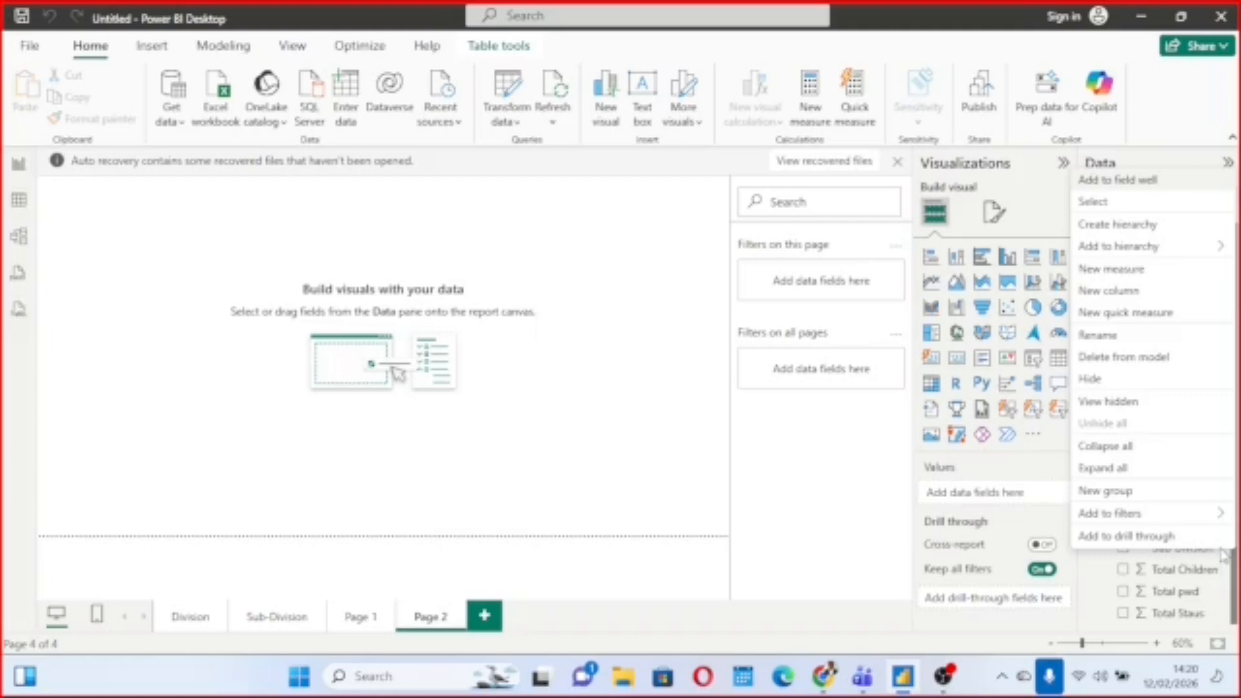
mouse_move(1141, 253)
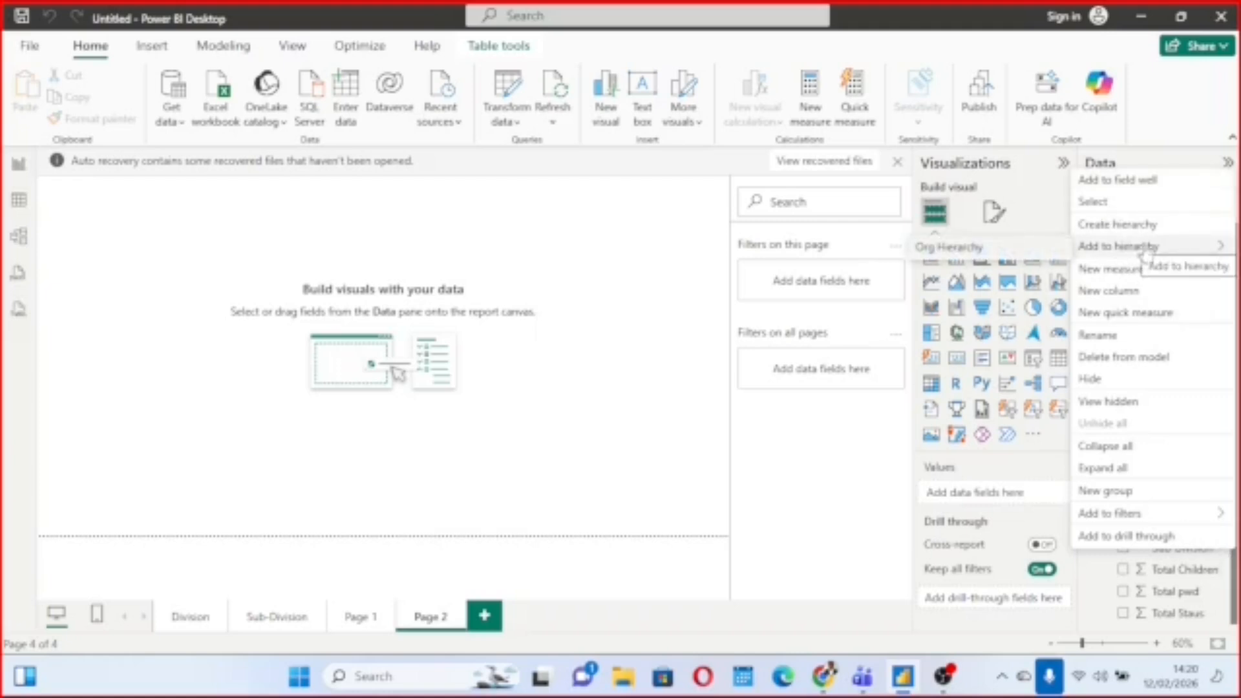
left_click(954, 252)
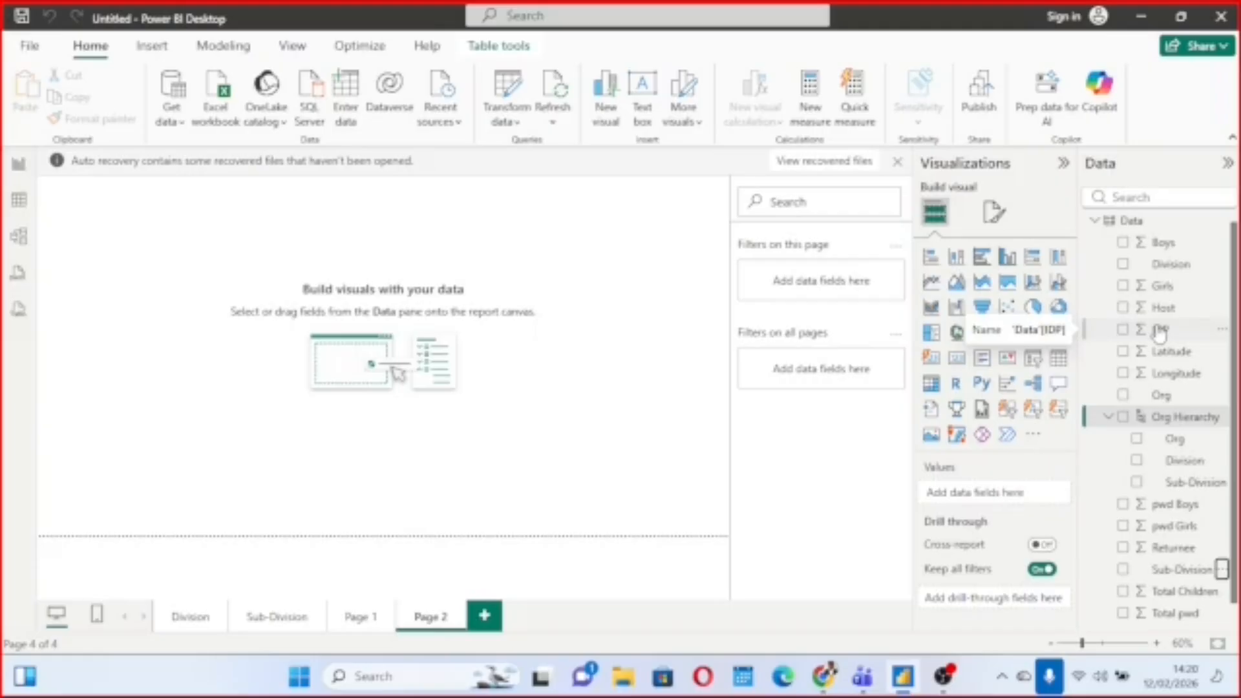
left_click(1110, 418)
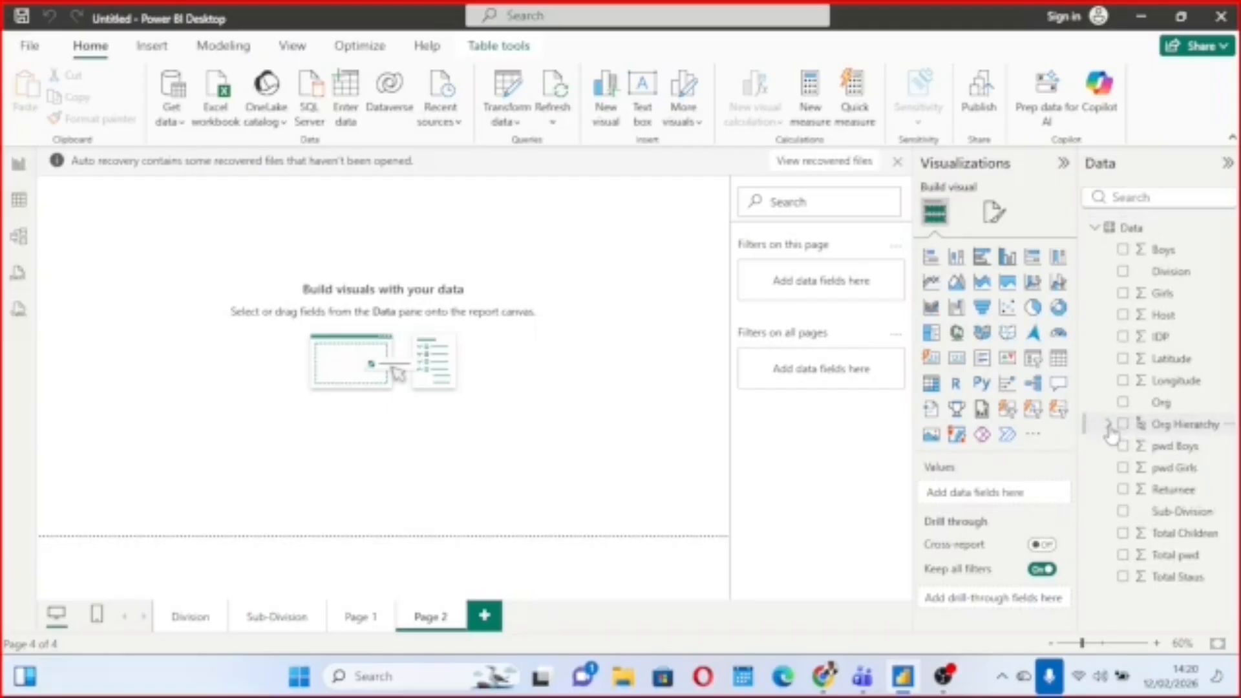
left_click(1109, 427)
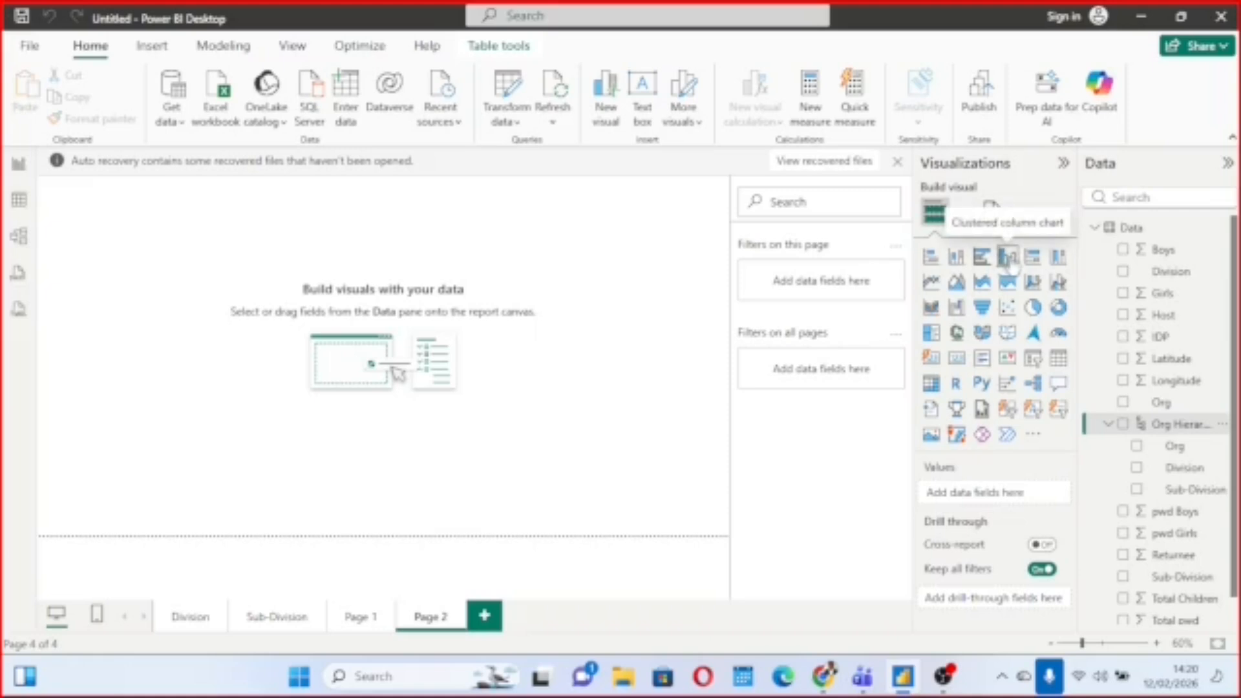
Insert a clustered column chart near the middle of Page 2 with Org Hierarchy levels Org, Division and Sub-Division on its X-axis.
left_click(1007, 257)
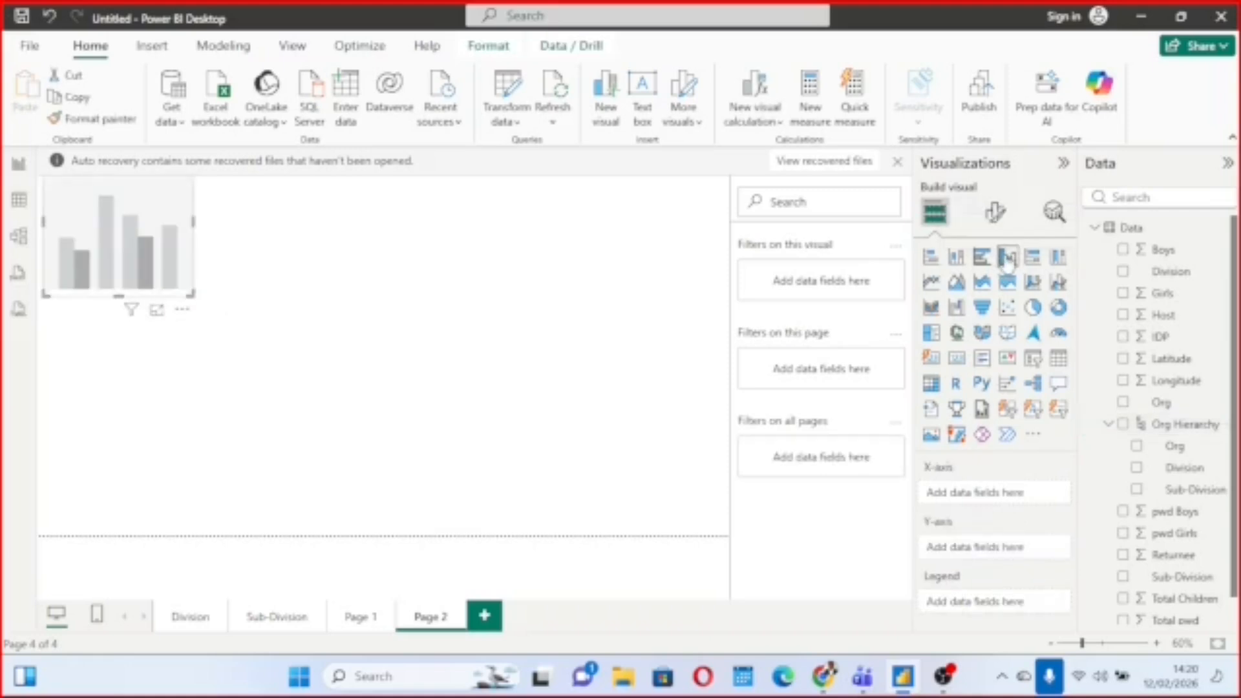
left_click_drag(135, 240, 369, 288)
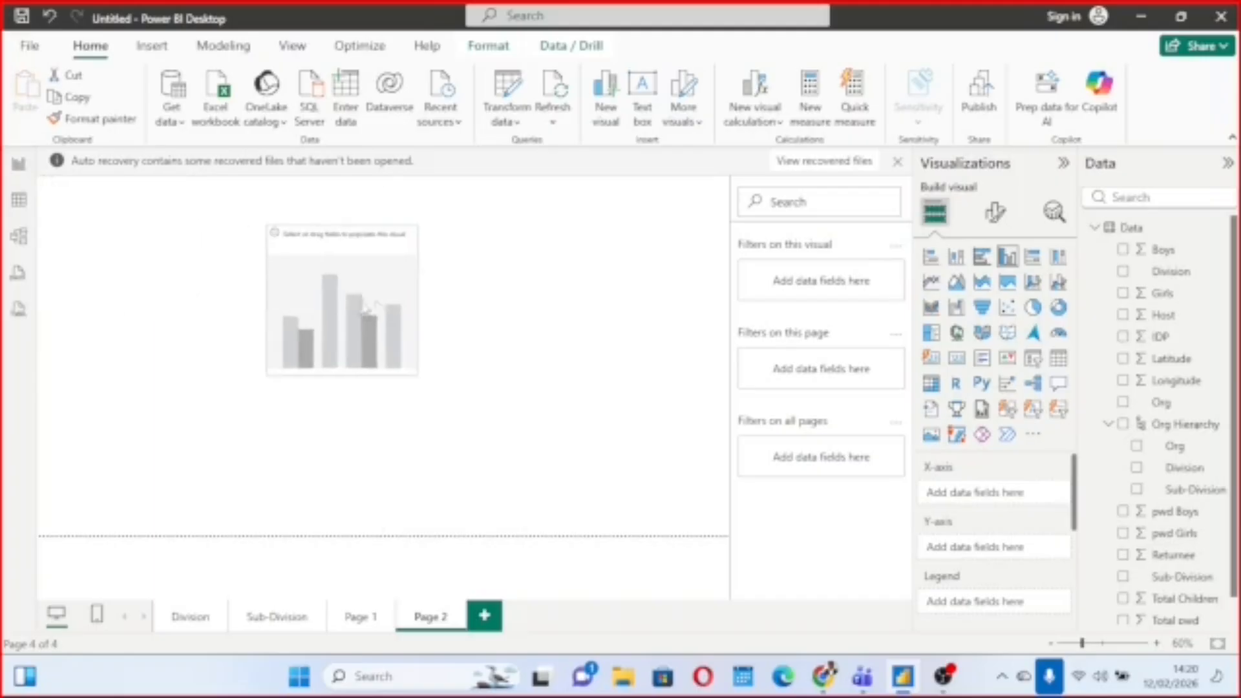
left_click(1136, 446)
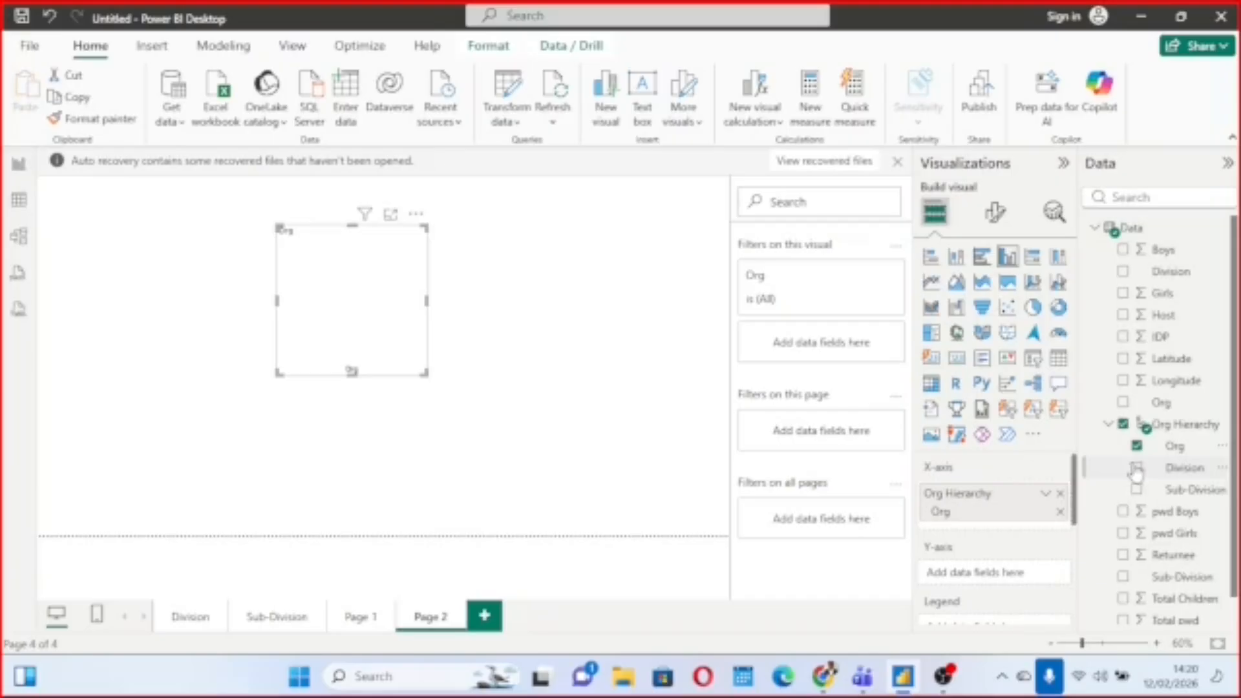
left_click(1137, 468)
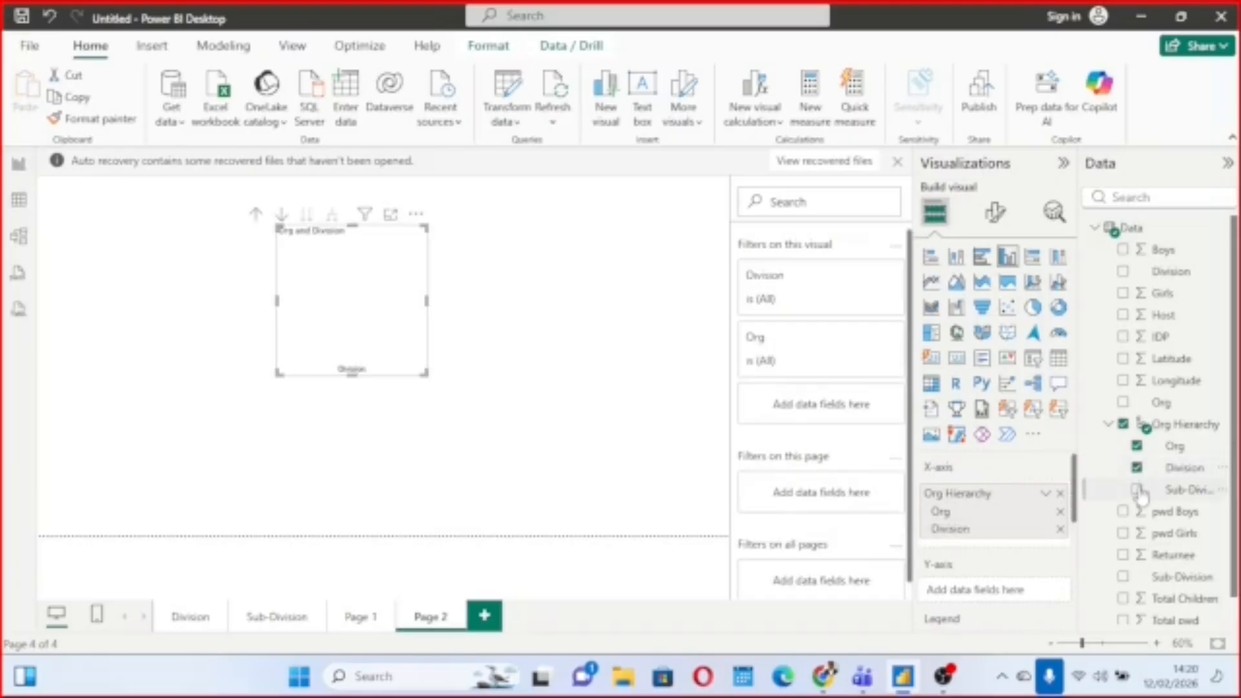
left_click(1137, 490)
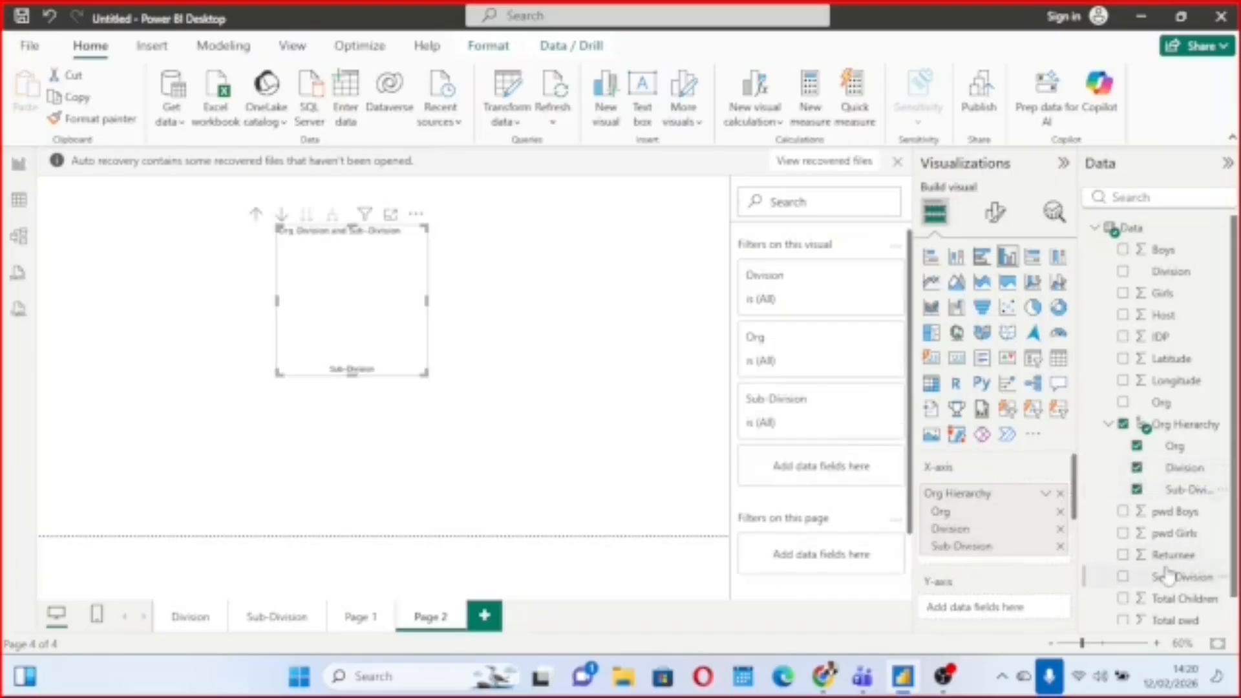
Add Total Children to the column chart's values and enlarge the chart to span most of the page width.
scroll(1169, 574, "down", 1)
left_click(1123, 570)
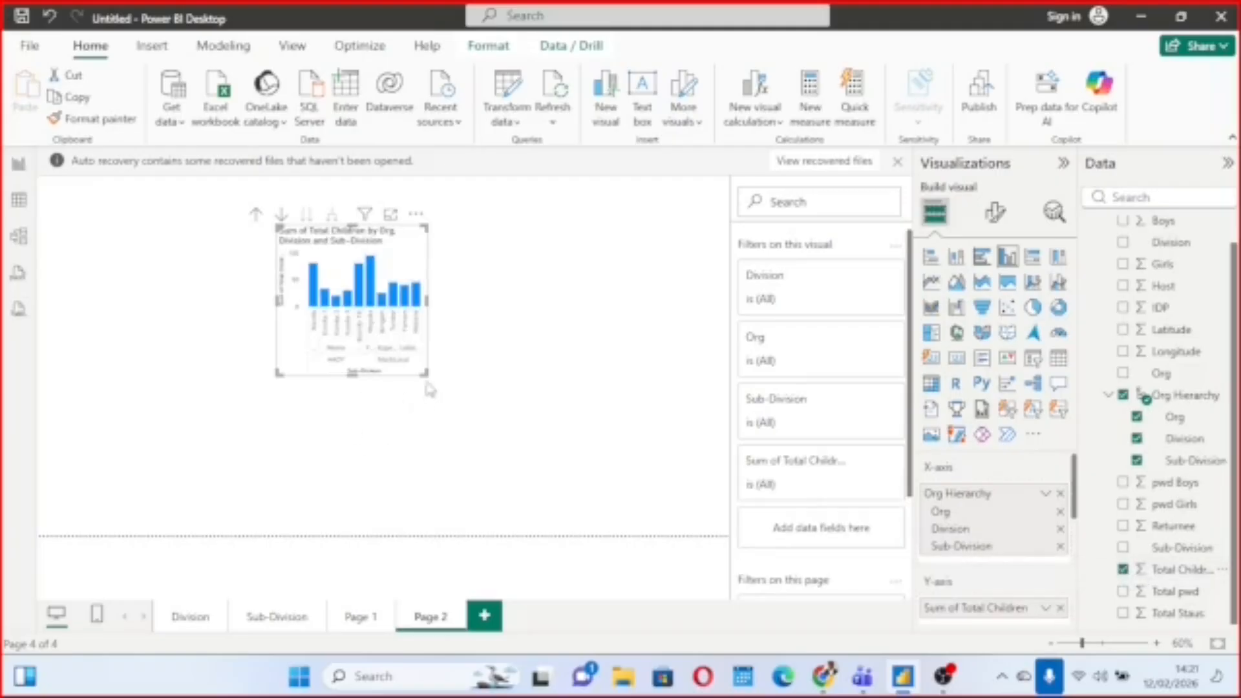
left_click_drag(427, 373, 697, 470)
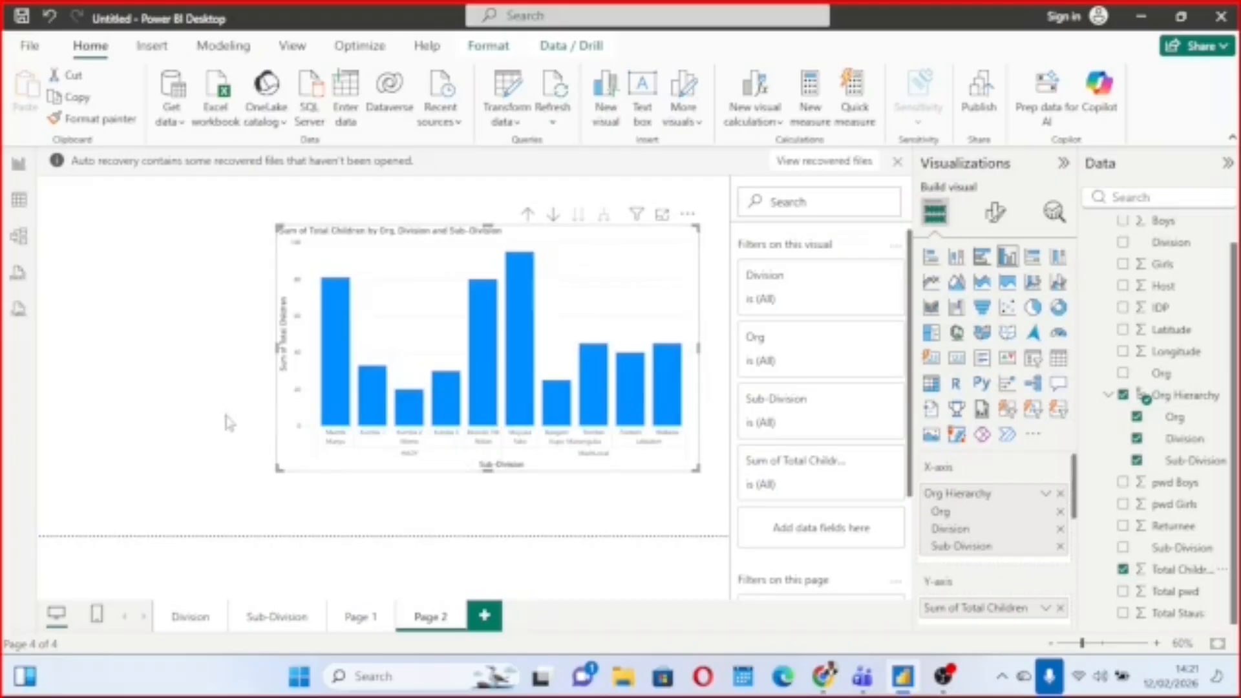
left_click_drag(277, 468, 113, 439)
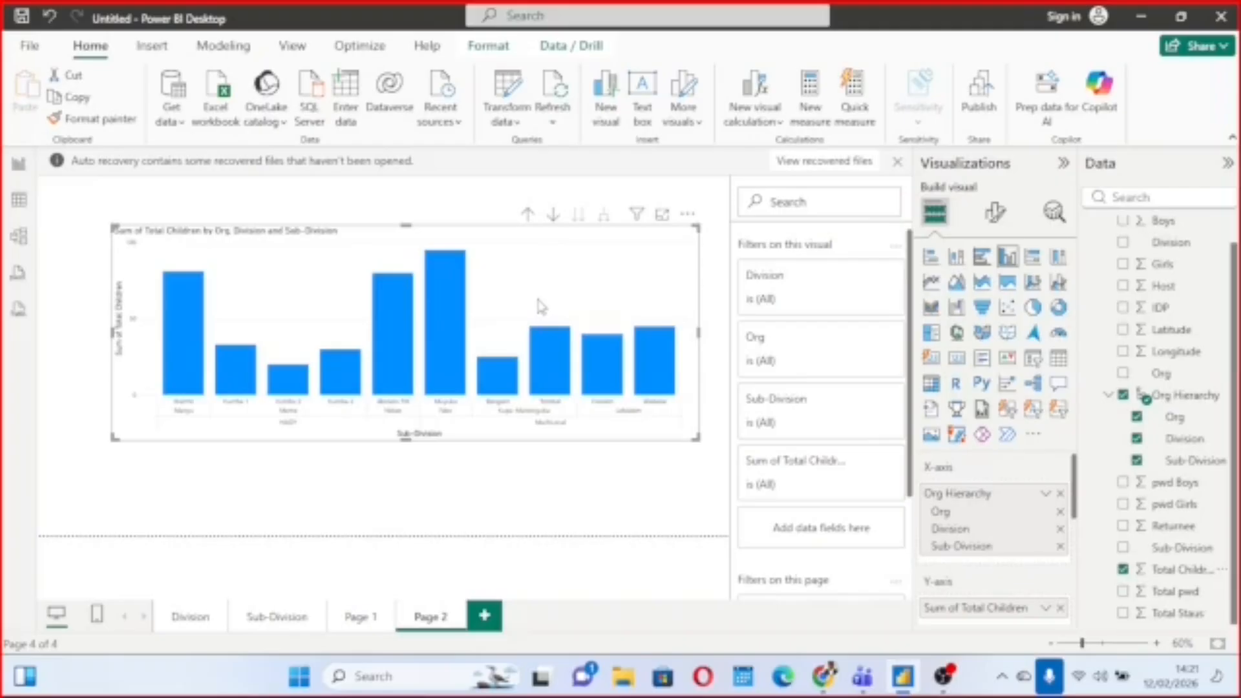
Turn on drill-down mode for the Total Children chart and drill up through Division to the Org level.
left_click(553, 216)
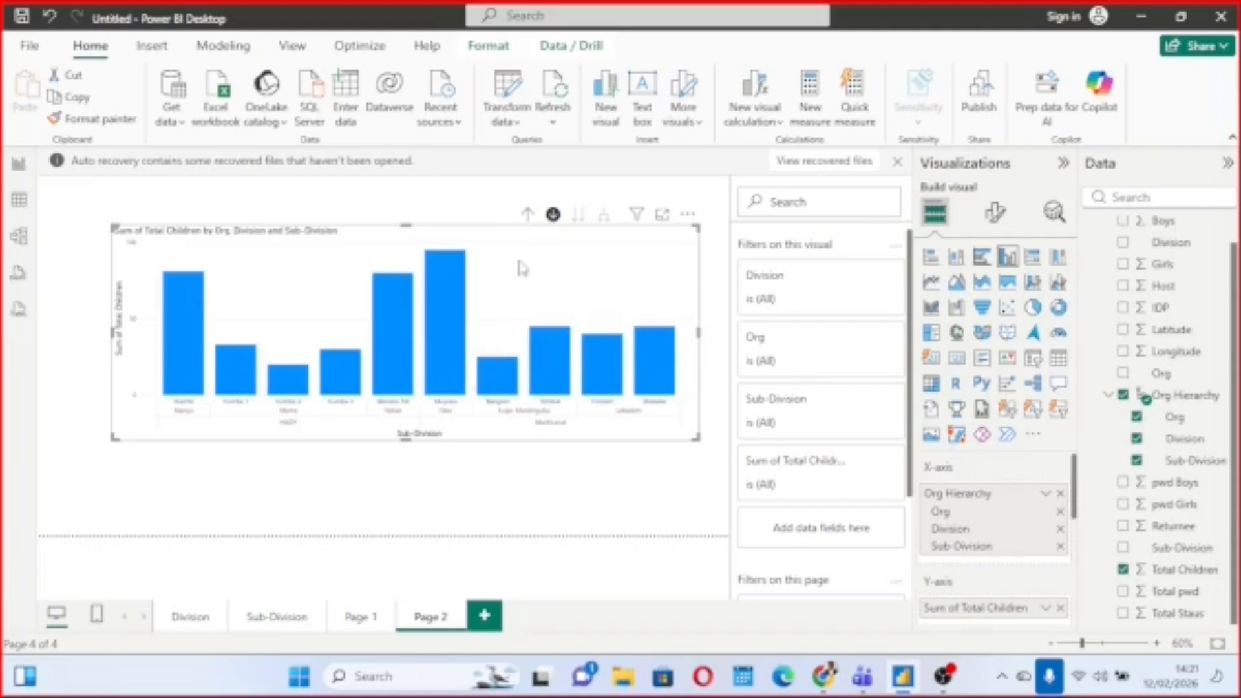
left_click(528, 214)
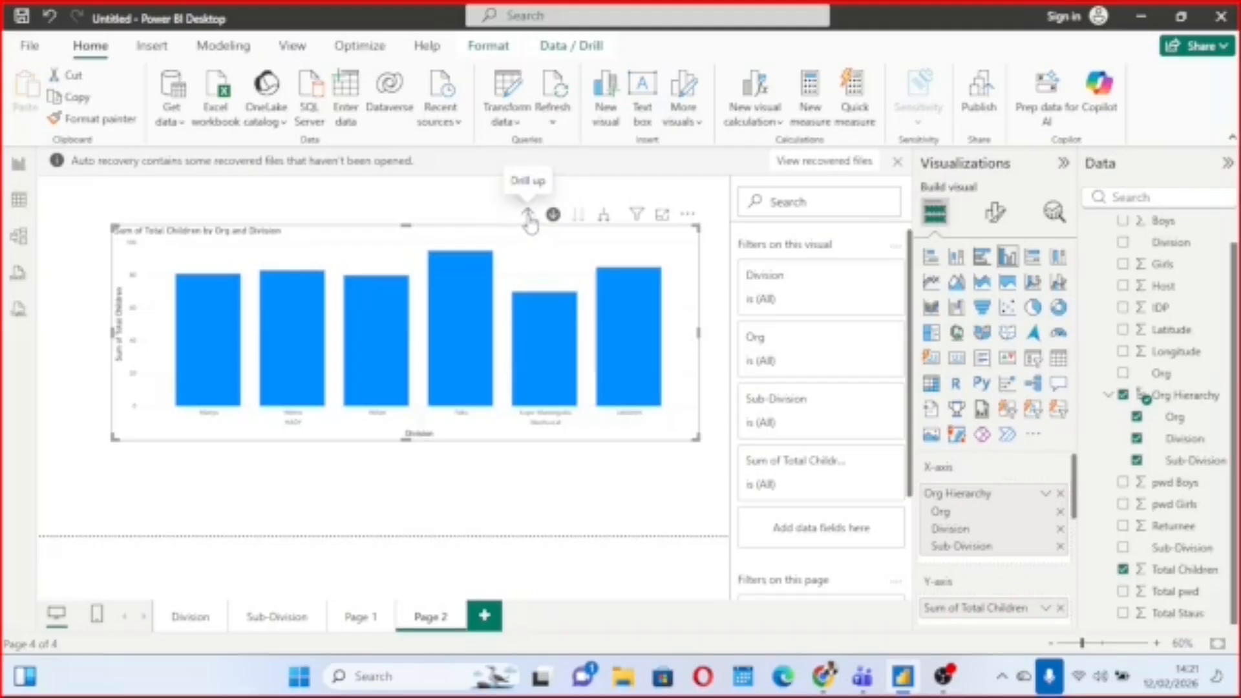
left_click(529, 216)
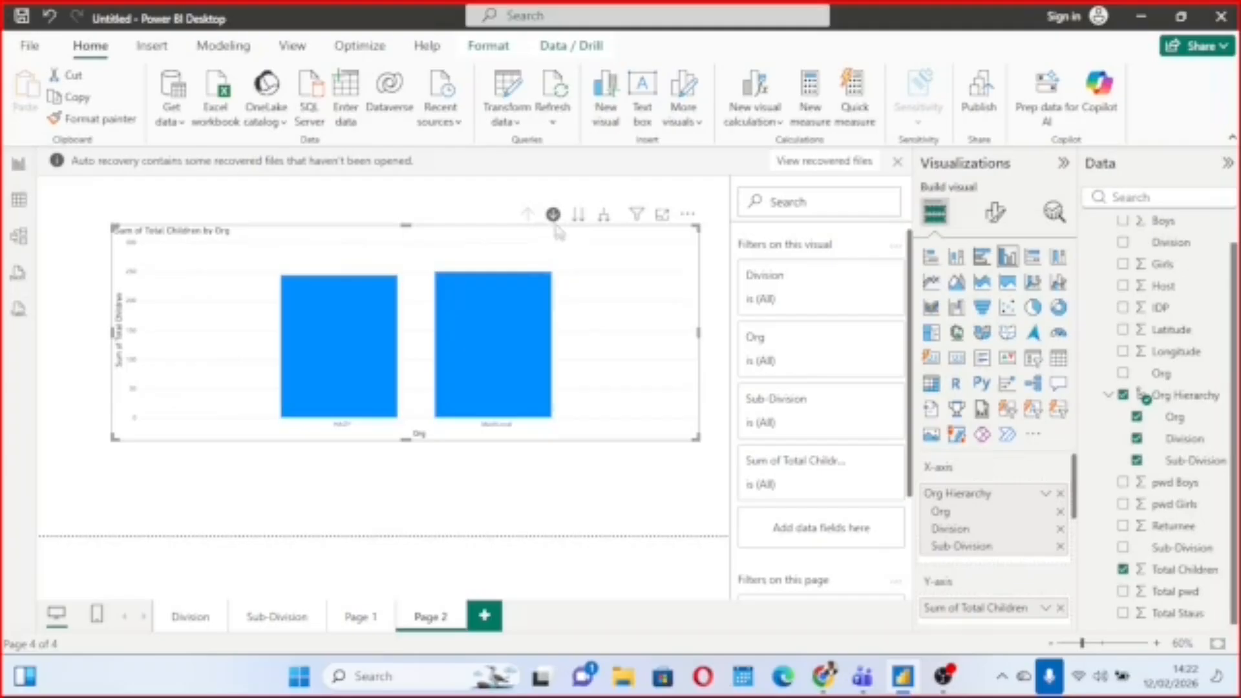
Turn on data labels for the Total Children column chart.
left_click(995, 214)
scroll(1026, 457, "down", 1)
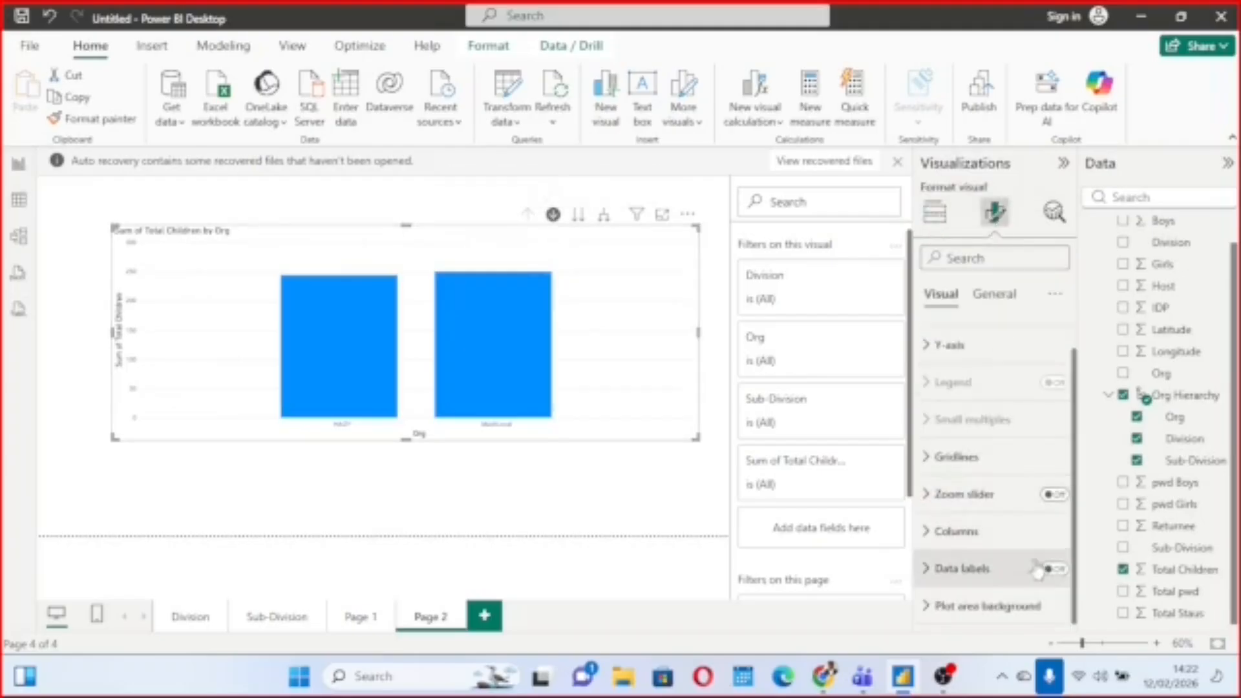
left_click(1055, 570)
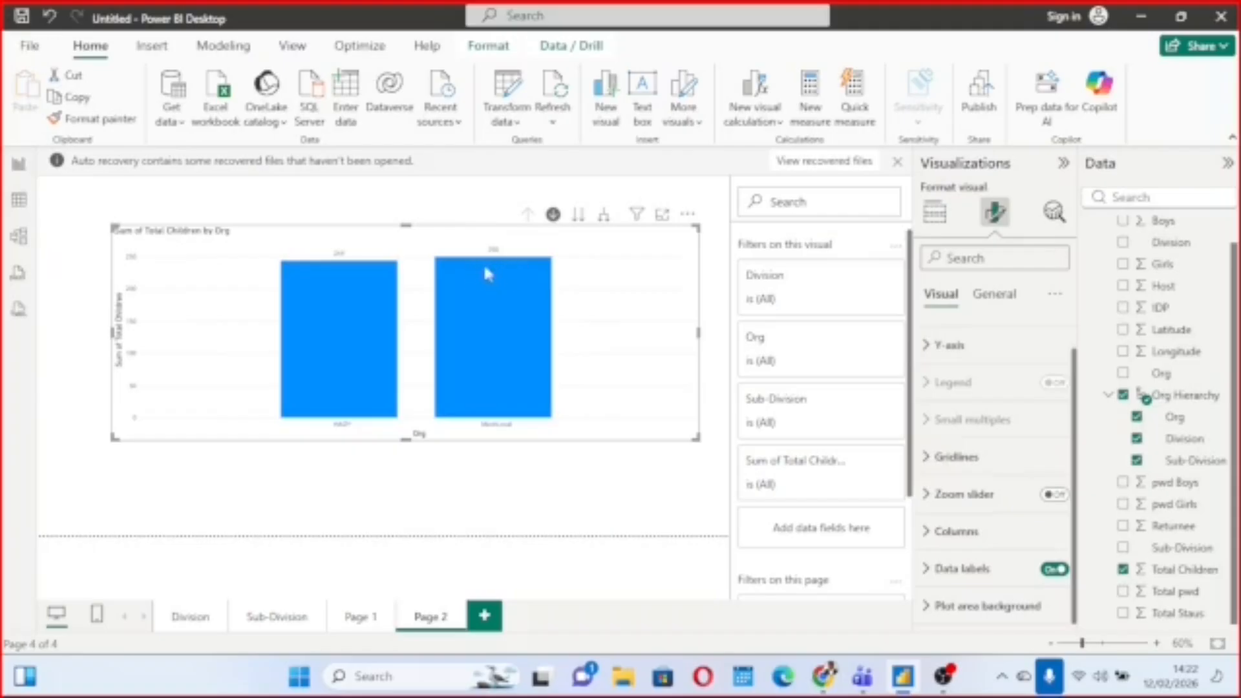
Expand the Total Children chart down the hierarchy one level at a time, through Division to Sub-Division.
left_click(553, 215)
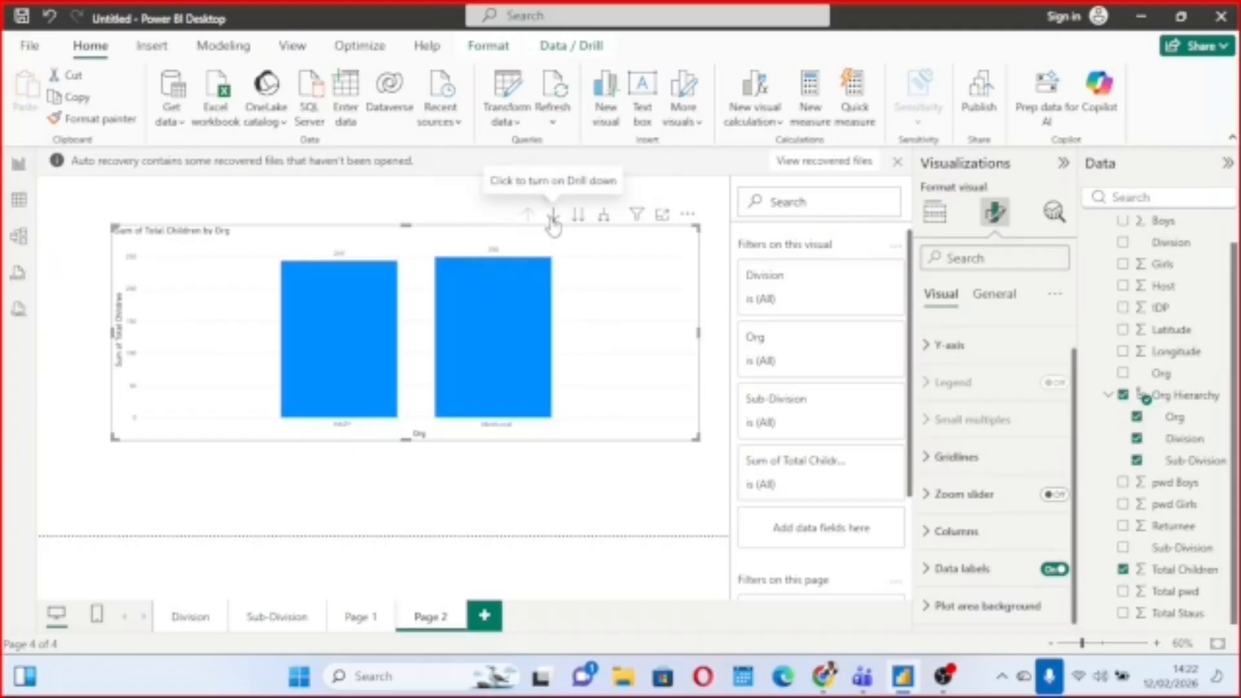
left_click(553, 215)
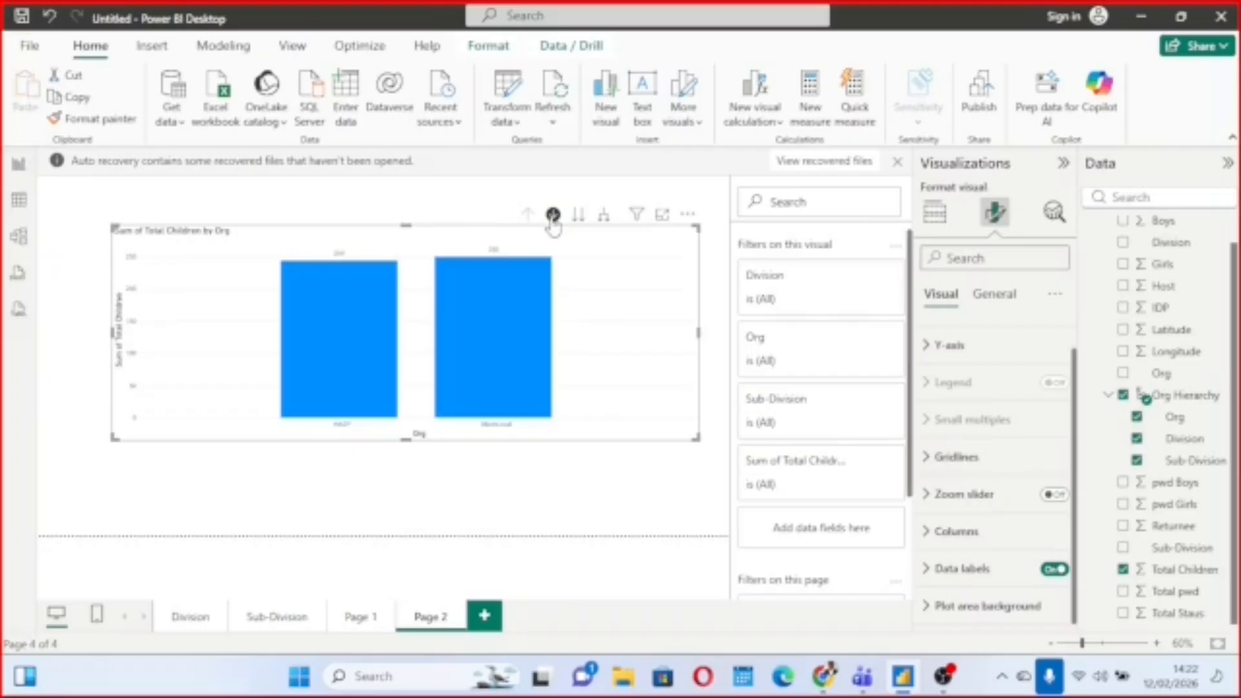
left_click(553, 219)
left_click(553, 220)
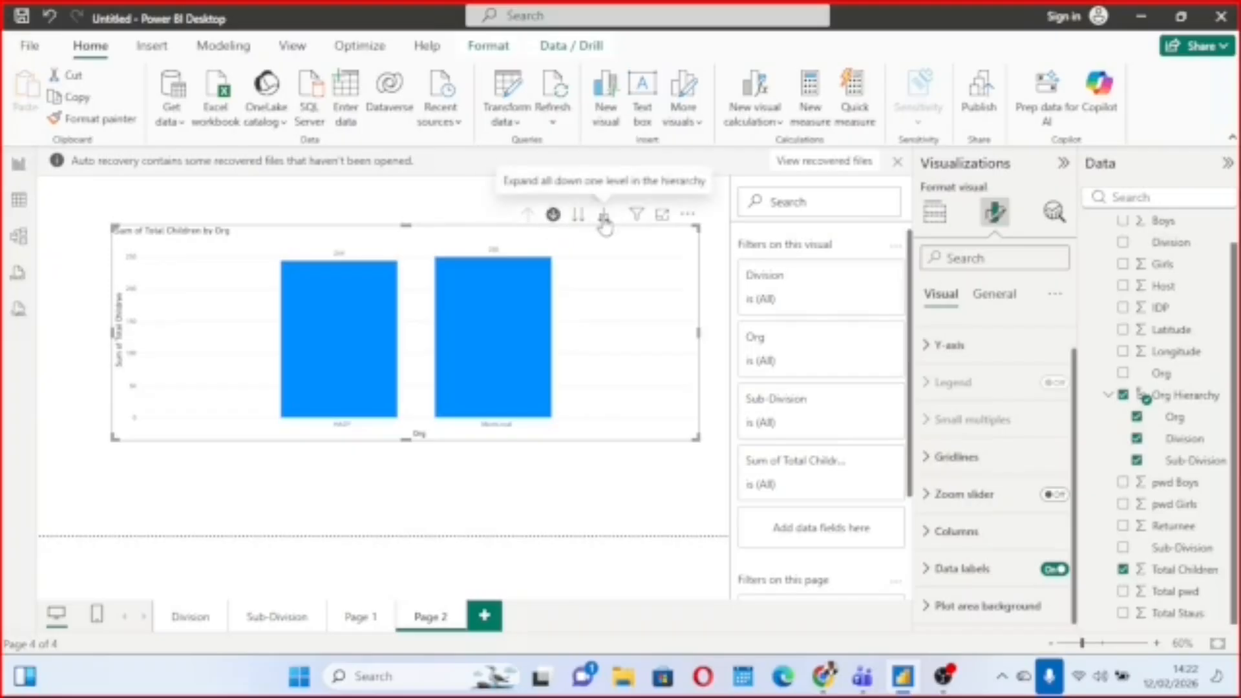
left_click(604, 216)
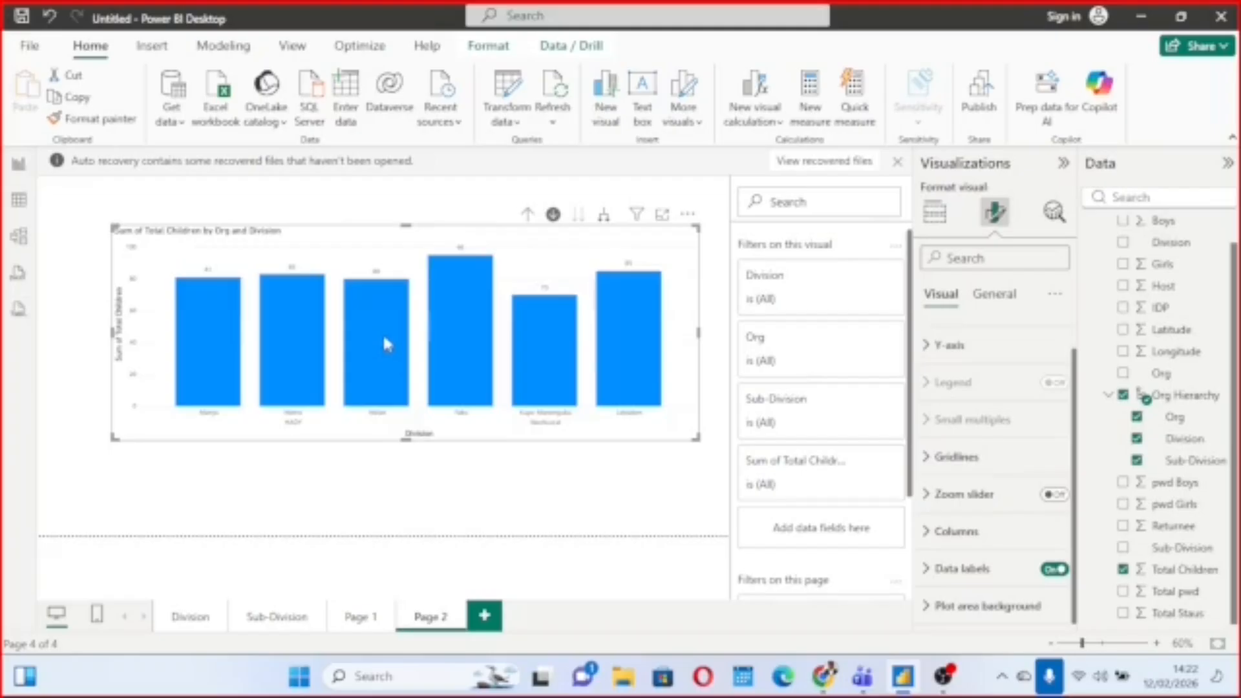
mouse_move(613, 261)
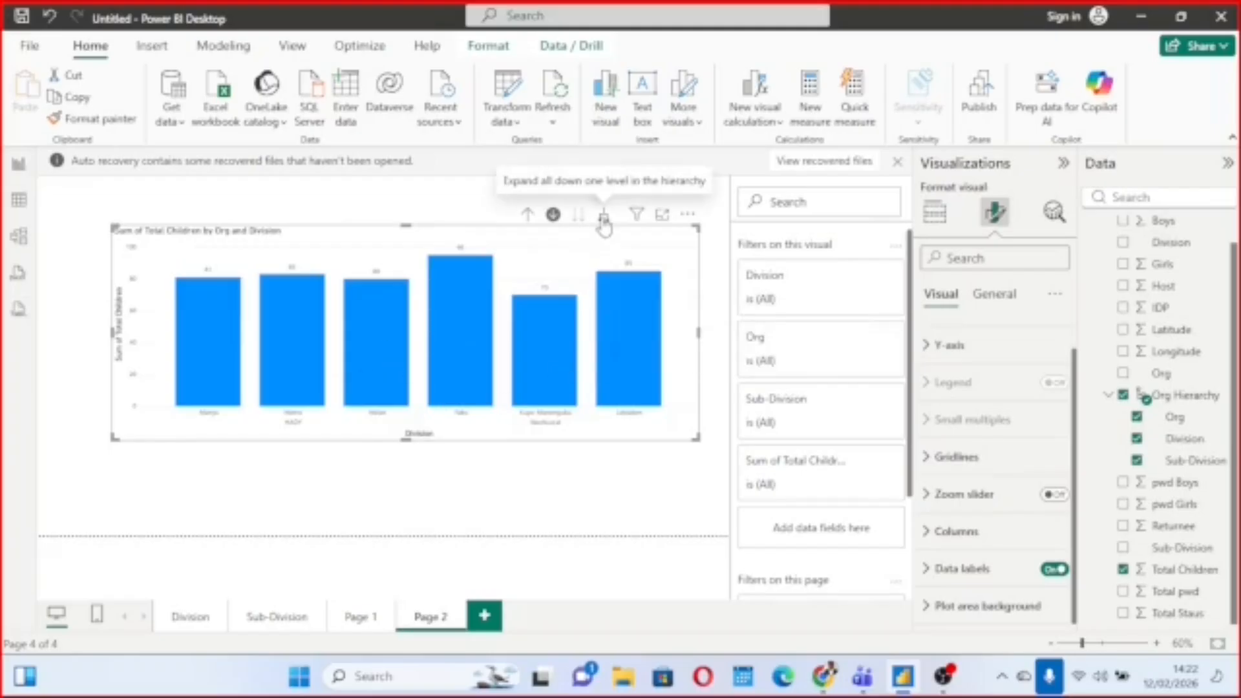
left_click(604, 223)
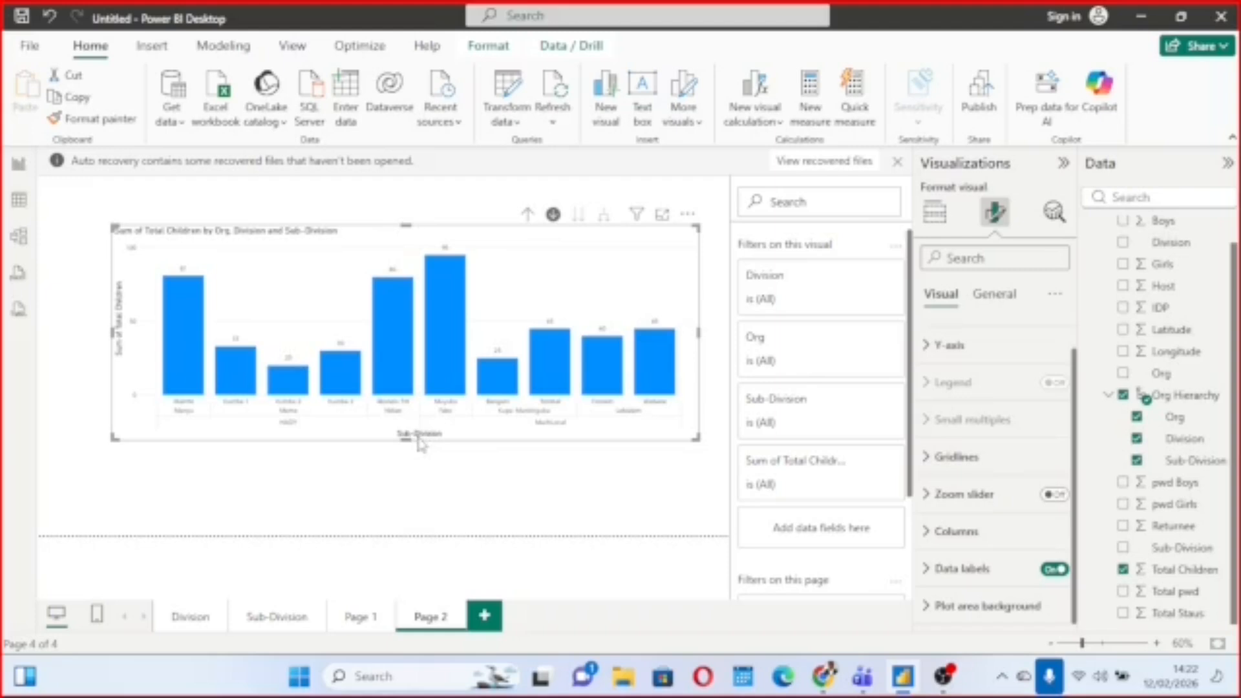
Reduce the Total Children chart's height slightly and move it closer to the page's left edge.
left_click_drag(406, 439, 401, 404)
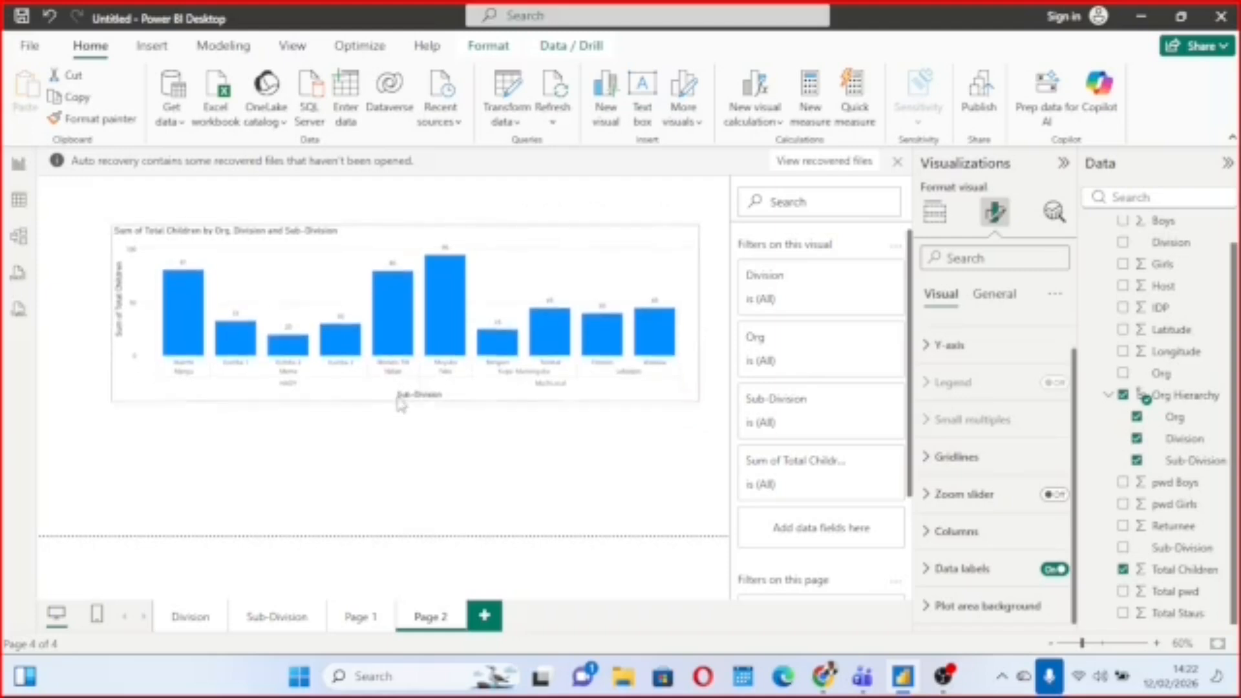
left_click_drag(287, 281, 248, 278)
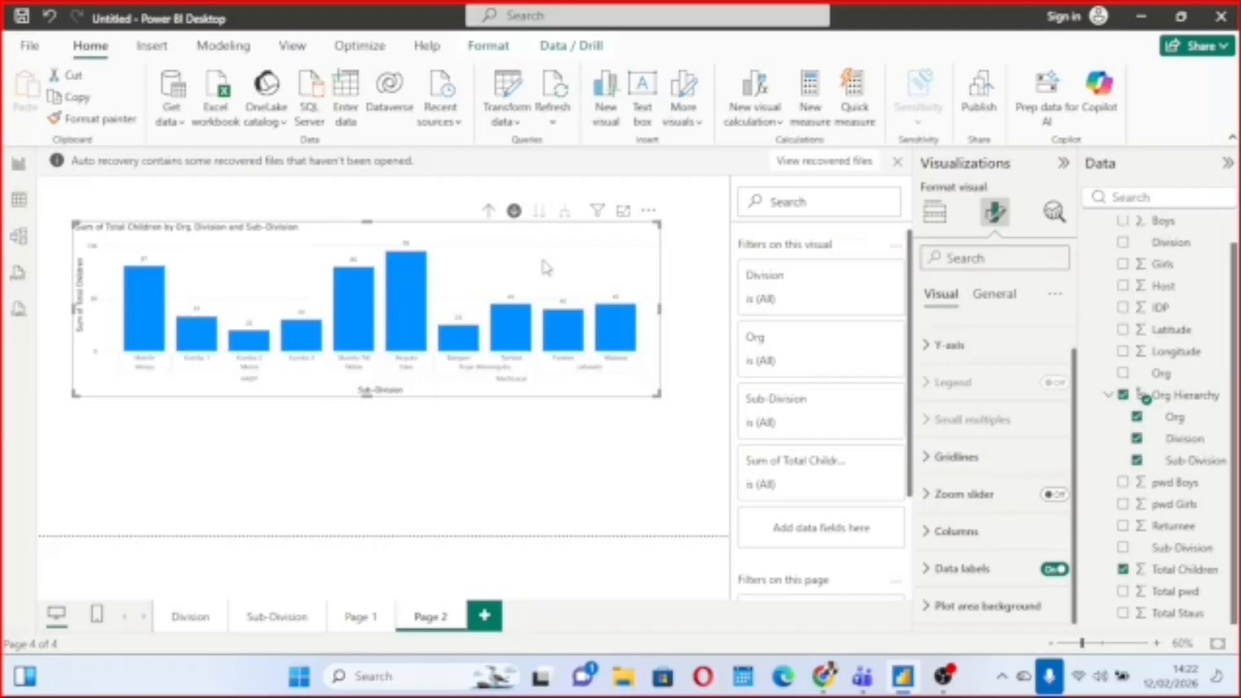
Drill the chart up to the Org level and switch it to the next hierarchy level, showing Total Children by Division alone.
left_click(490, 211)
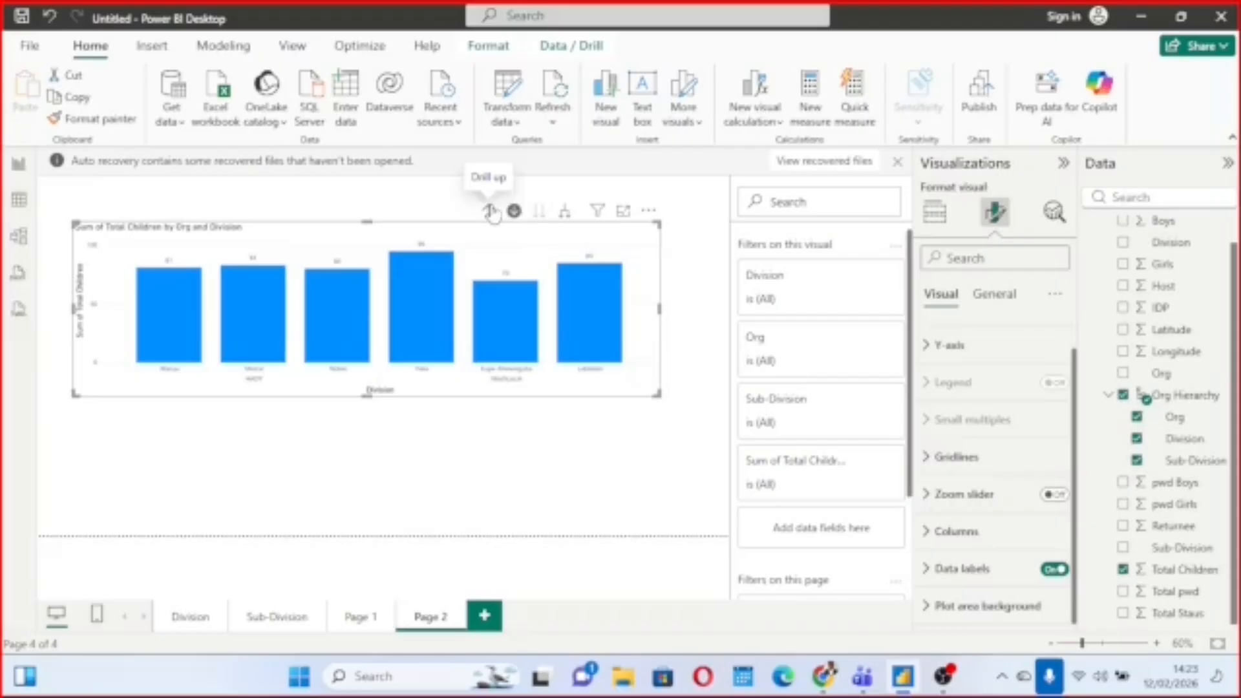
left_click(493, 213)
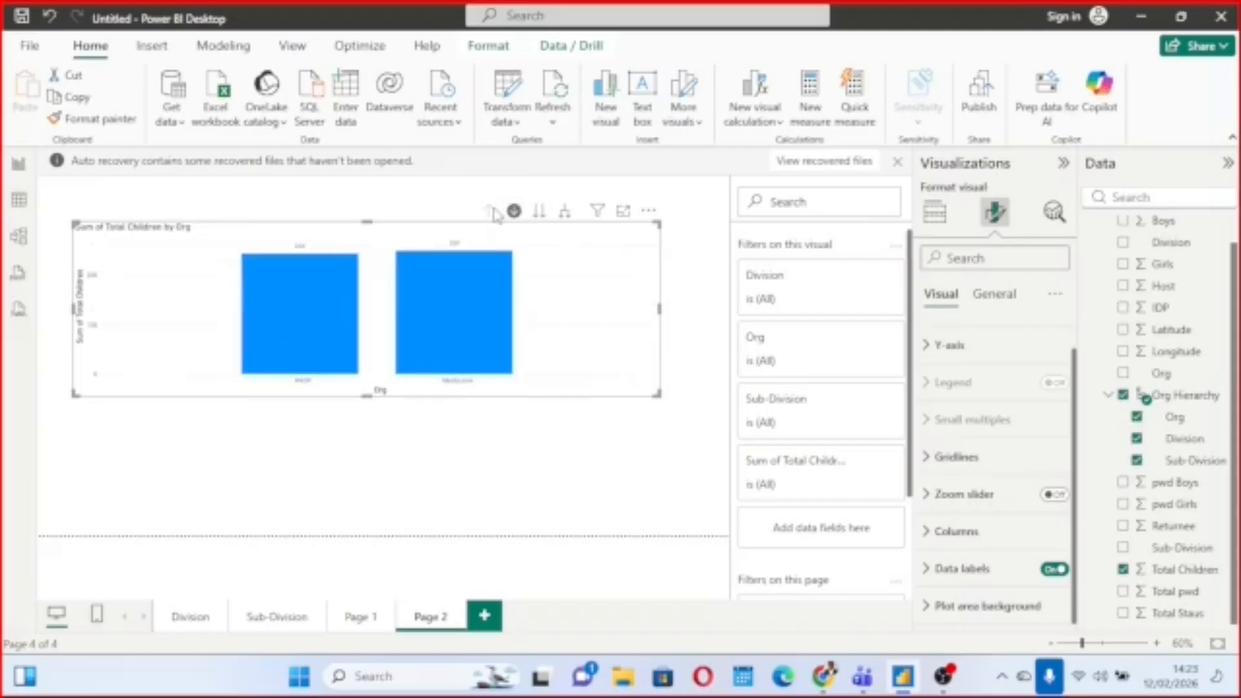
left_click(540, 219)
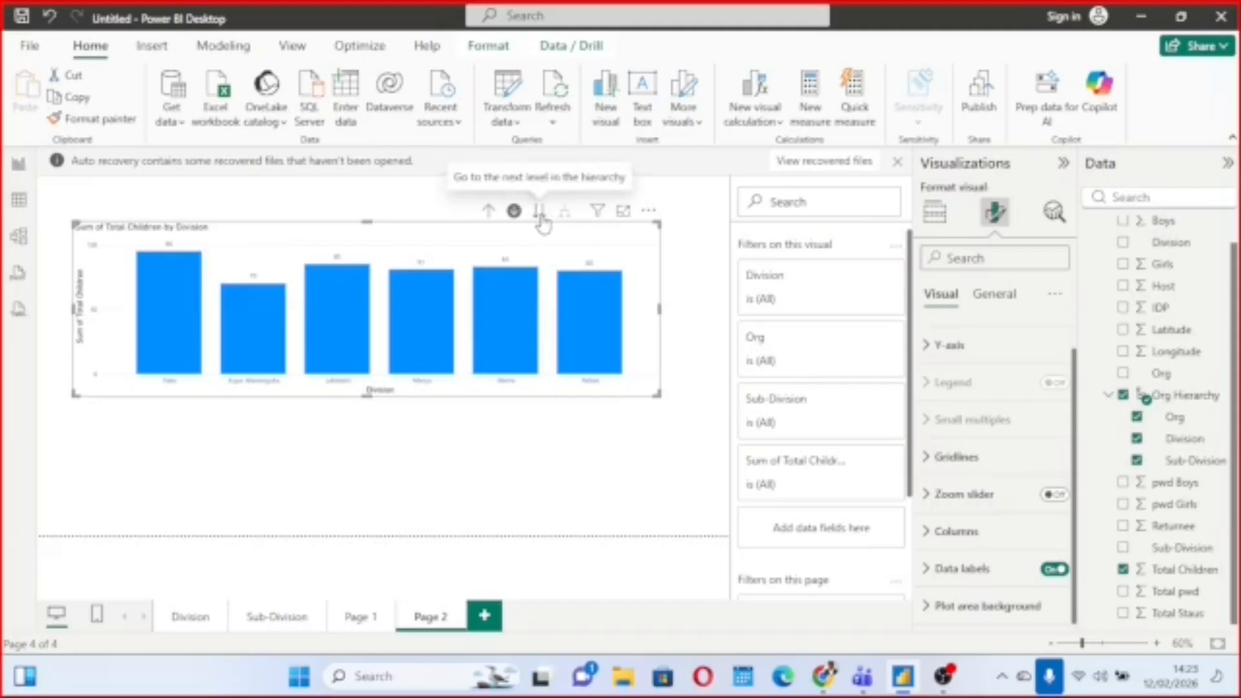
Advance the Total Children chart to the Sub-Division level, and drill it back up through Division to Org.
left_click(540, 220)
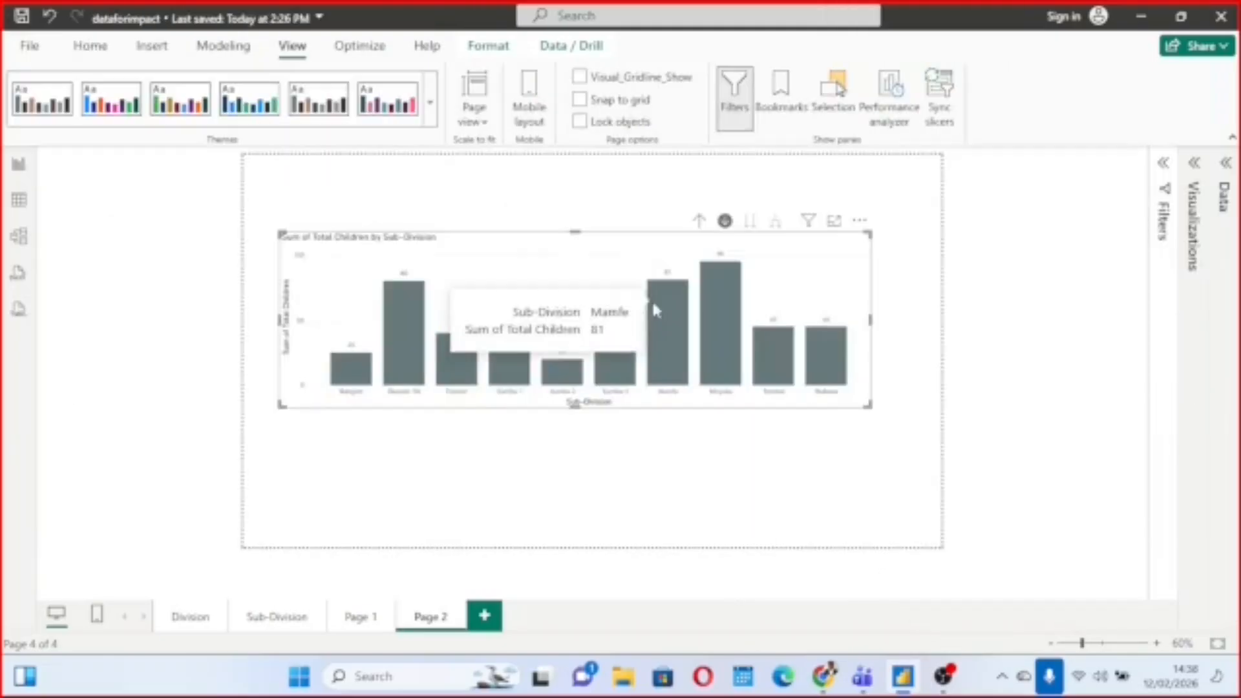
mouse_move(653, 305)
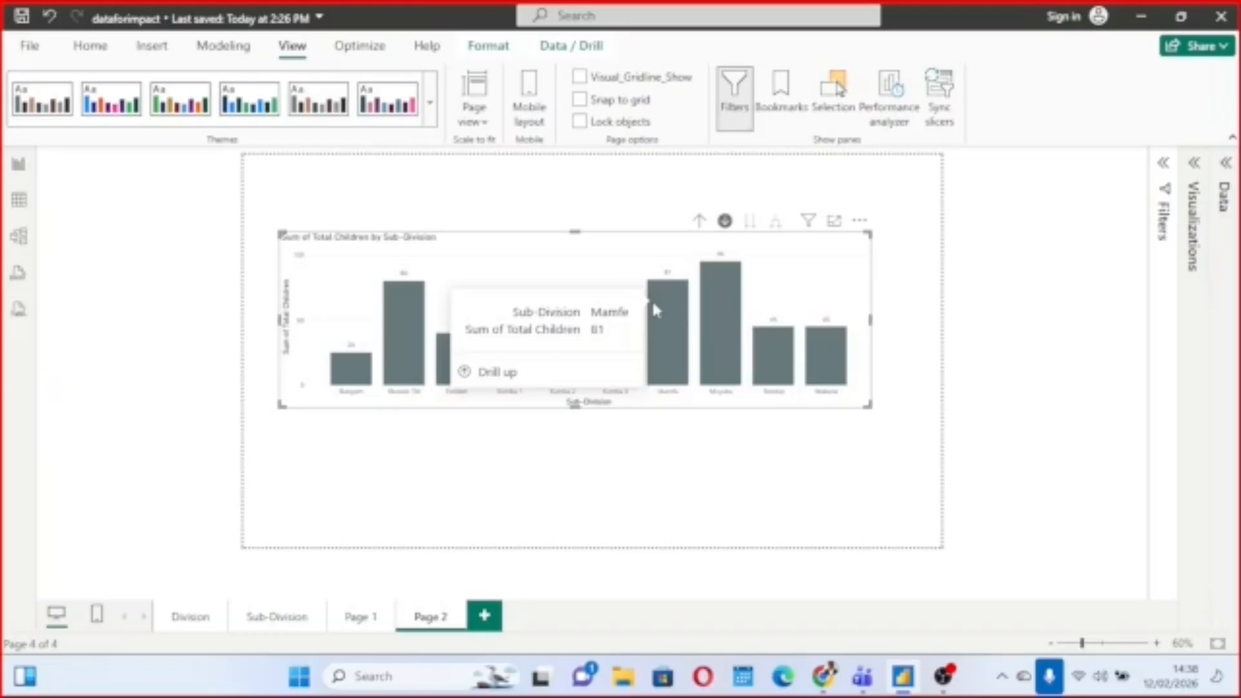
left_click(725, 226)
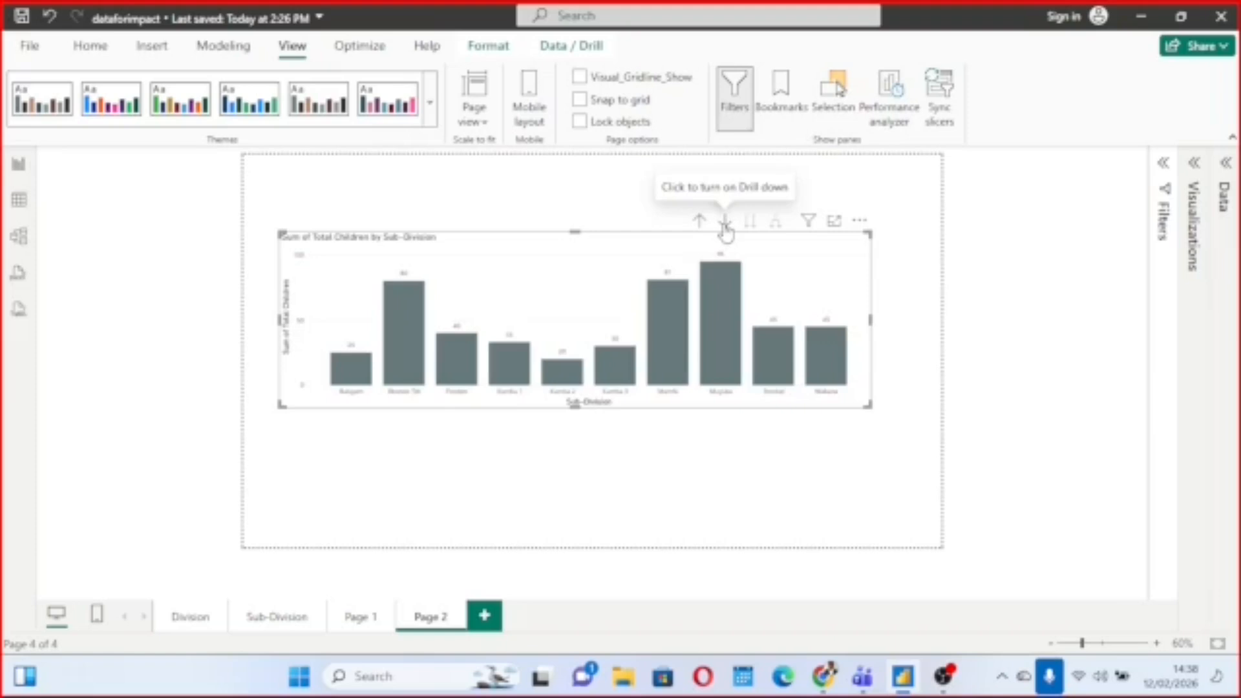
left_click(725, 223)
left_click(701, 224)
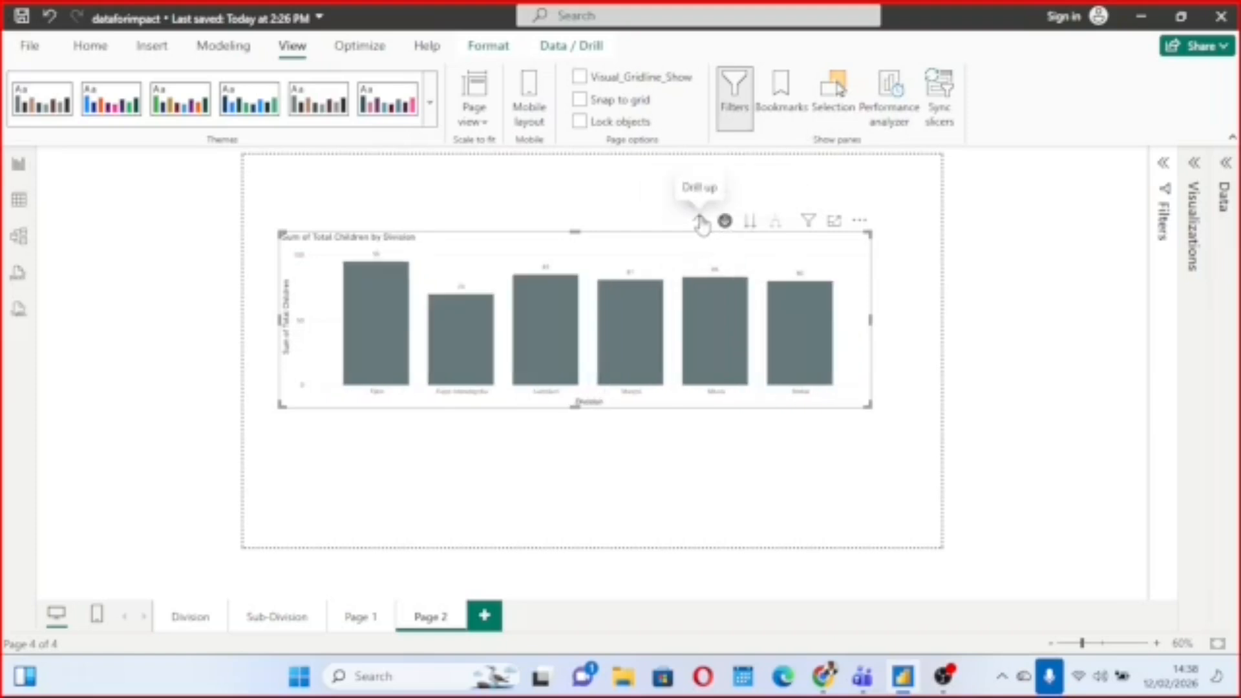
left_click(701, 223)
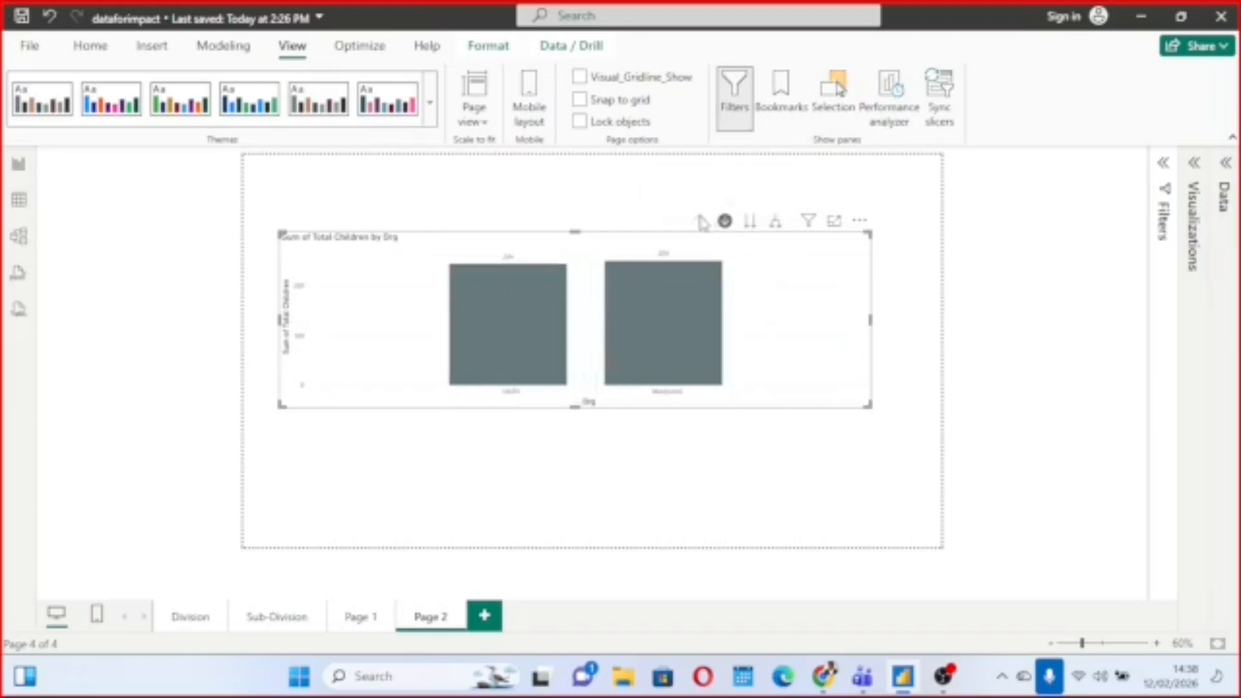
Move the Total Children chart down the hierarchy through Division to Sub-Division, and turn drill-down mode off.
left_click(724, 225)
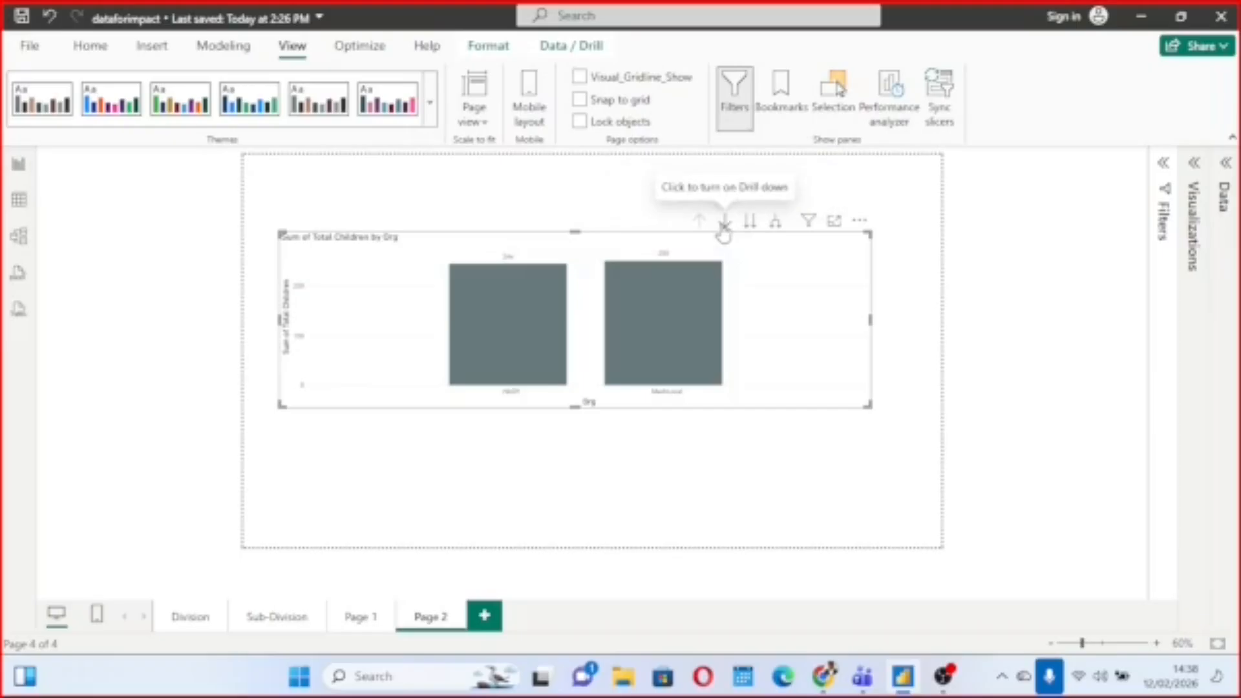
left_click(724, 227)
left_click(752, 229)
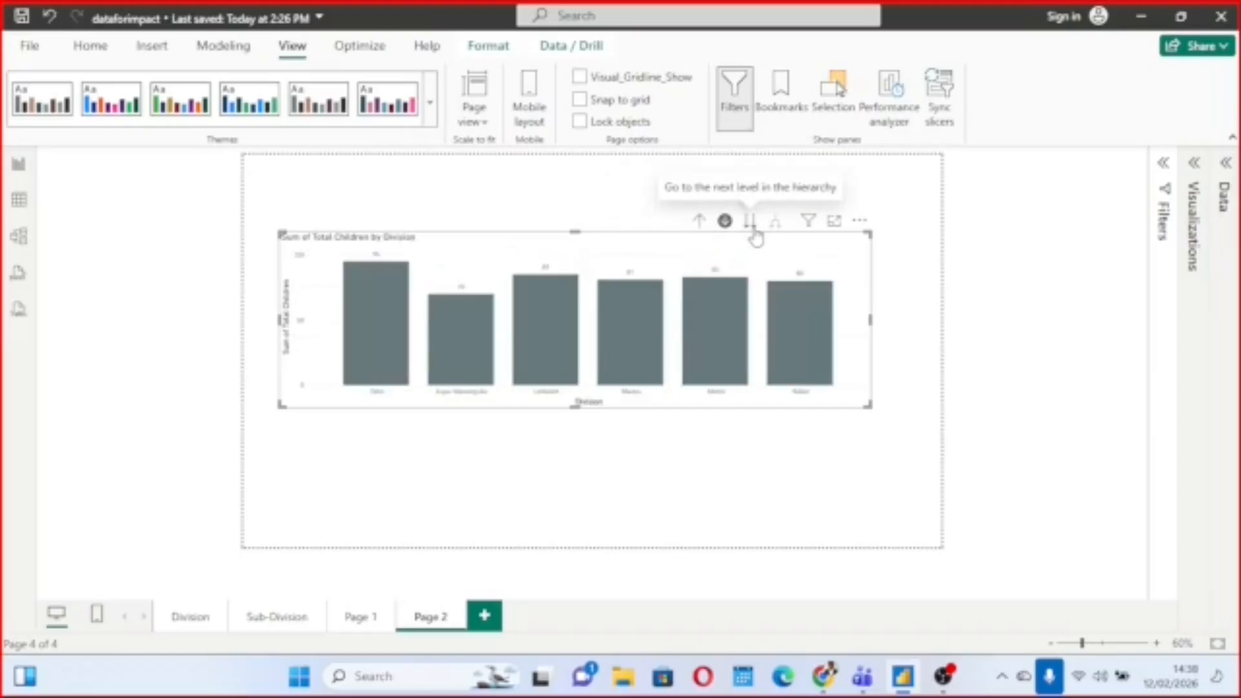
left_click(754, 232)
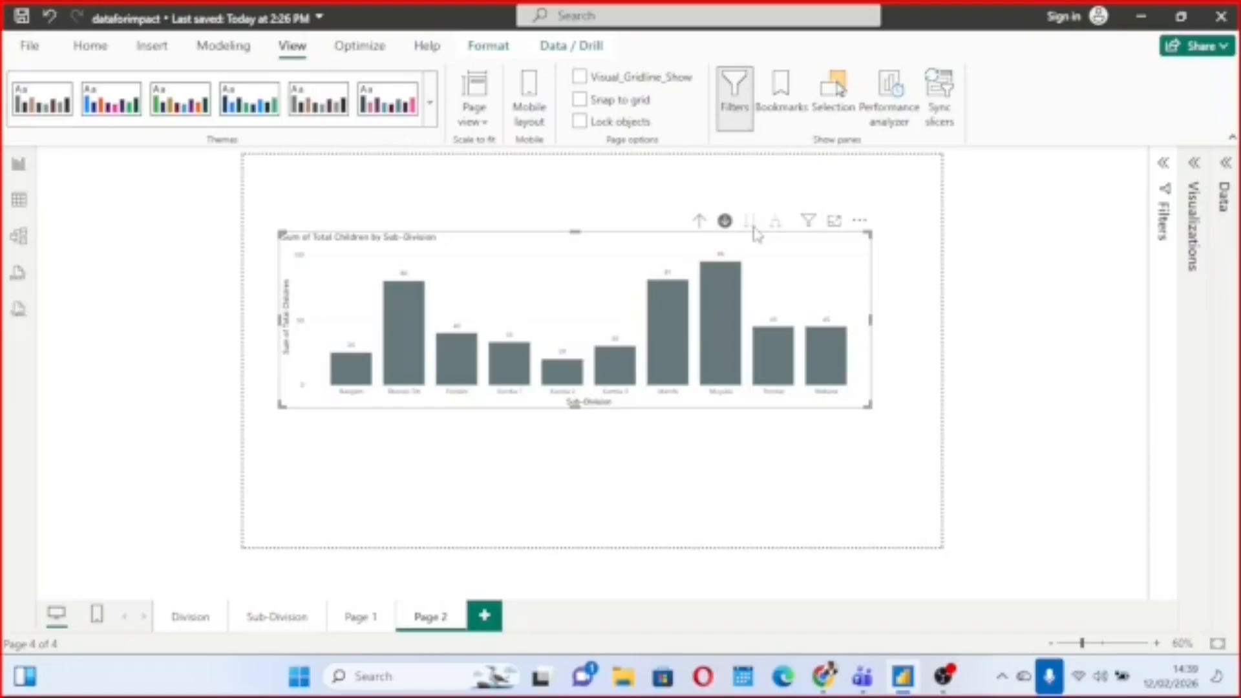
left_click(727, 223)
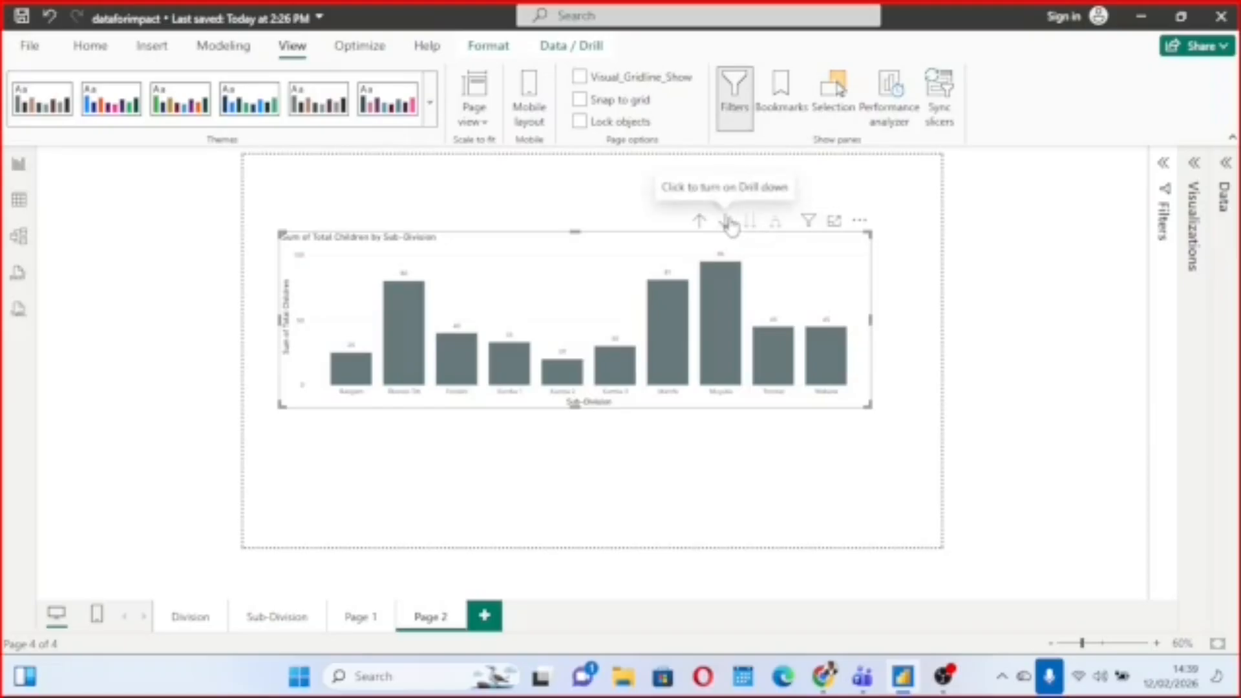
Analyze where the distribution of Total Children by Sub-Division is different, and dismiss the analysis.
right_click(802, 265)
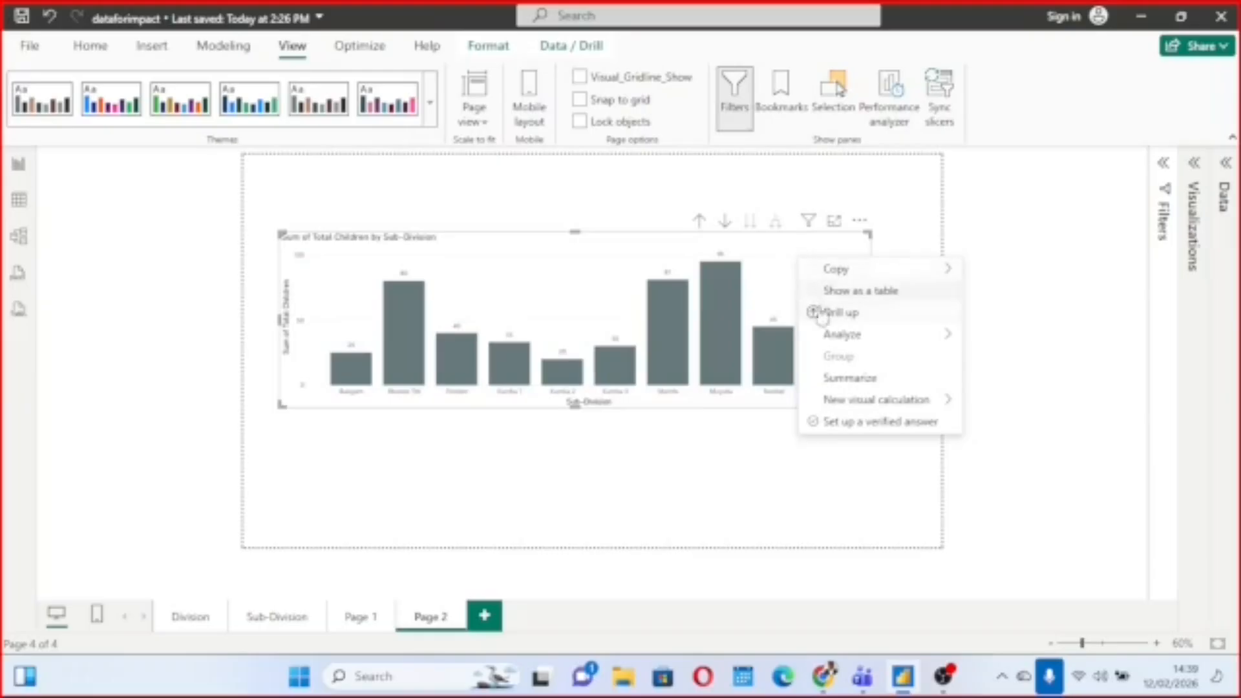
mouse_move(840, 336)
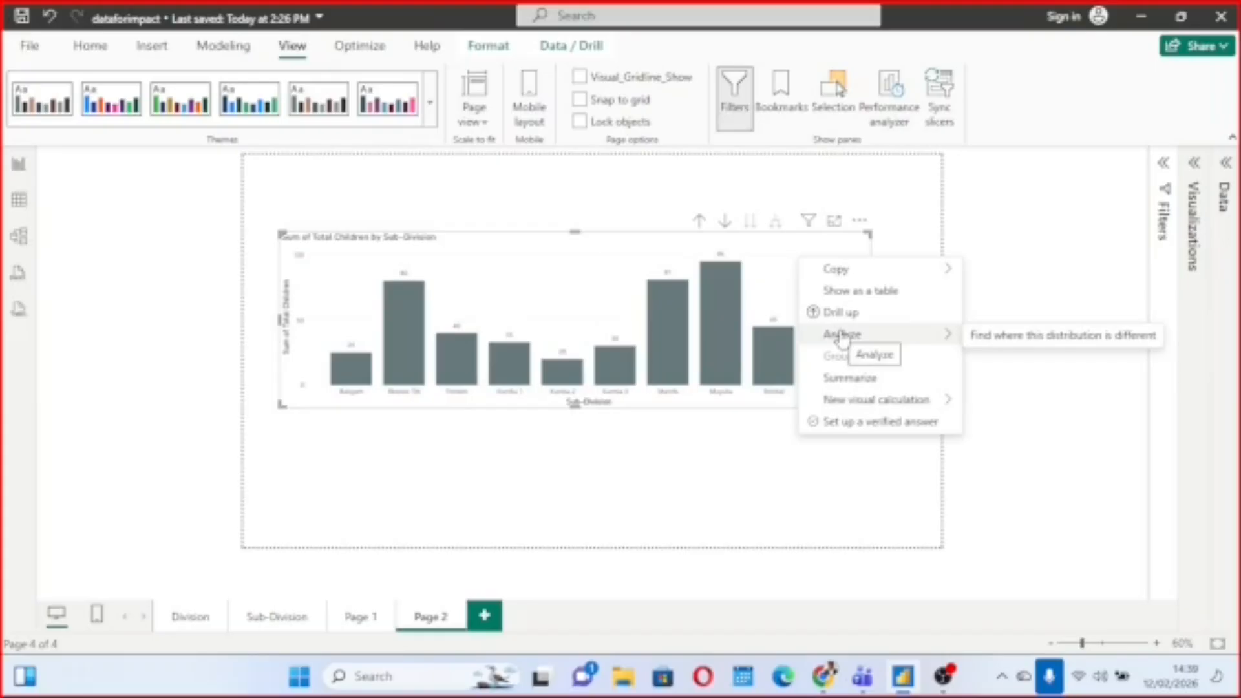
left_click(989, 338)
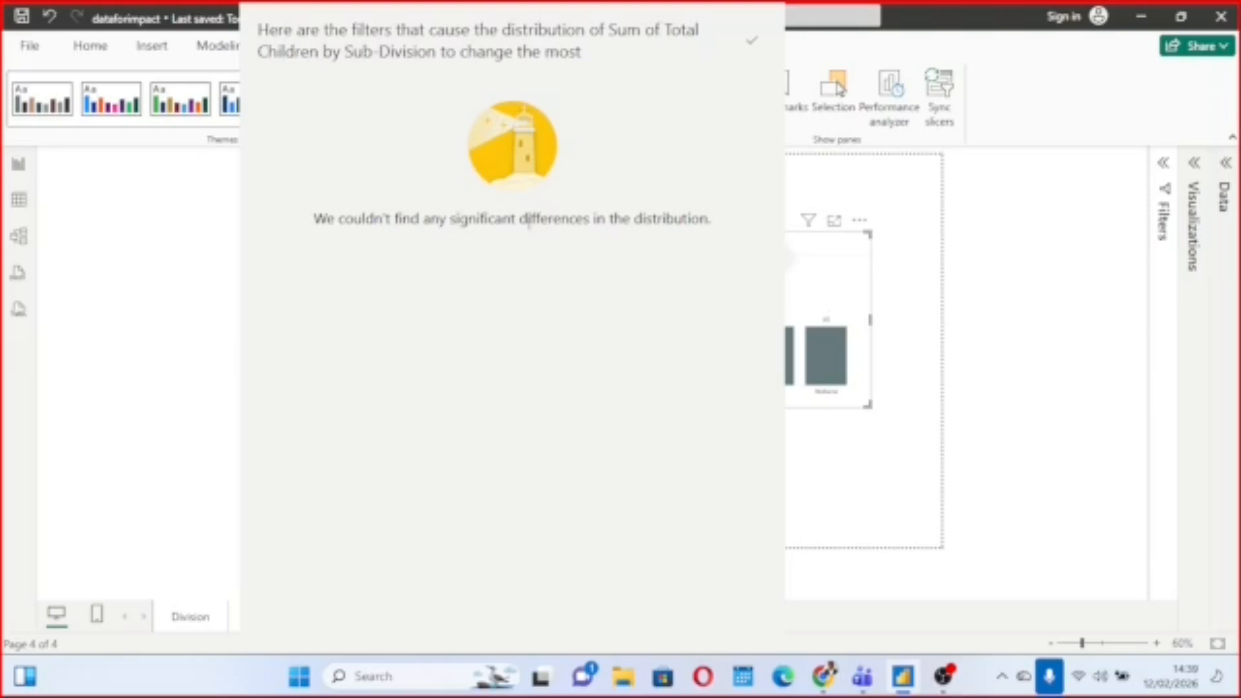
left_click(825, 188)
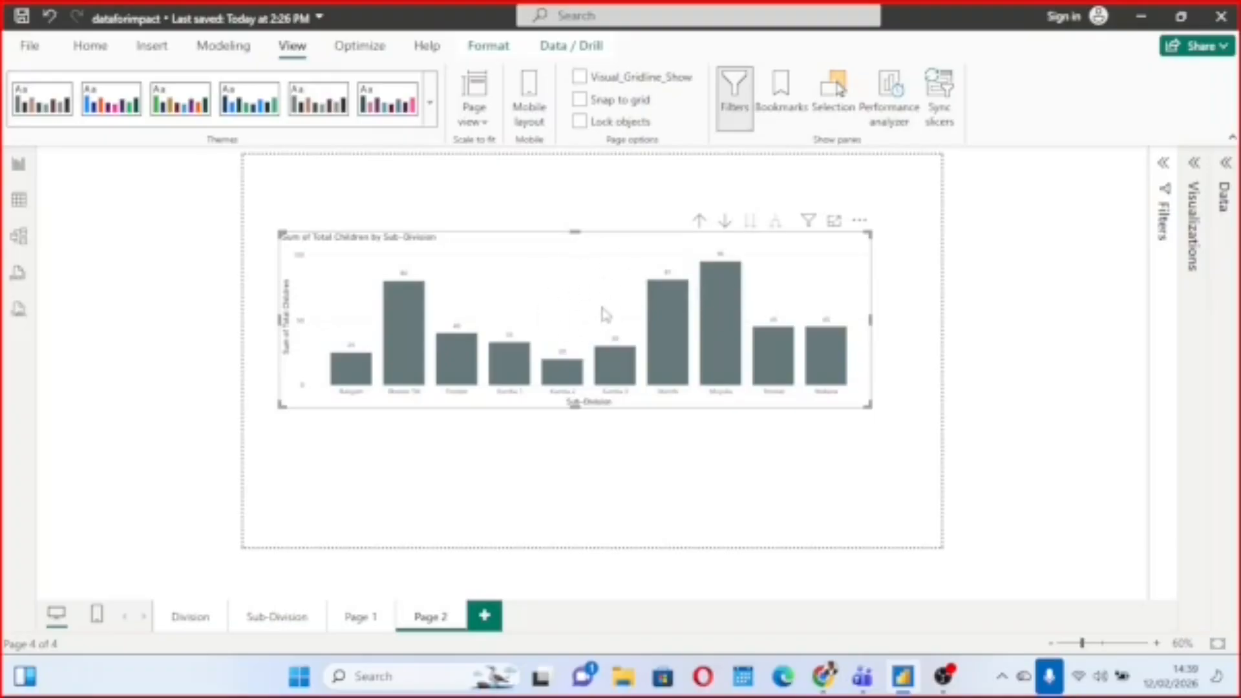
Add a new report page and build a clustered column chart of Total Children by Division on it.
left_click(484, 615)
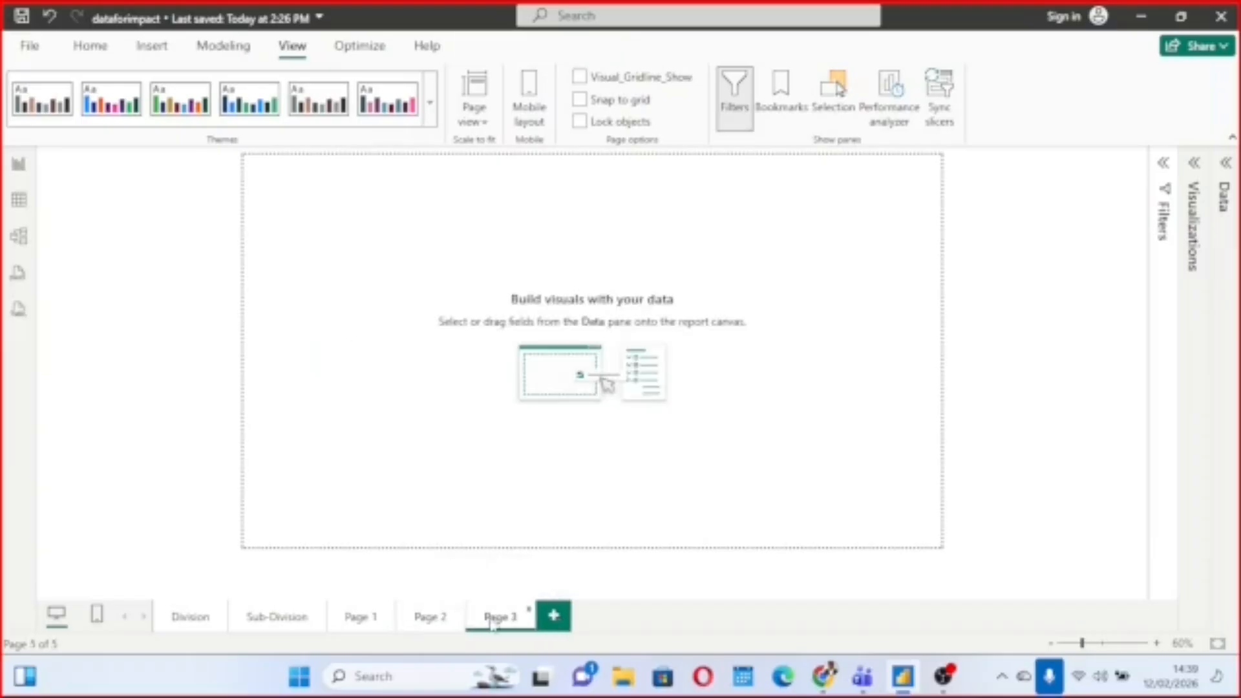
left_click(1227, 163)
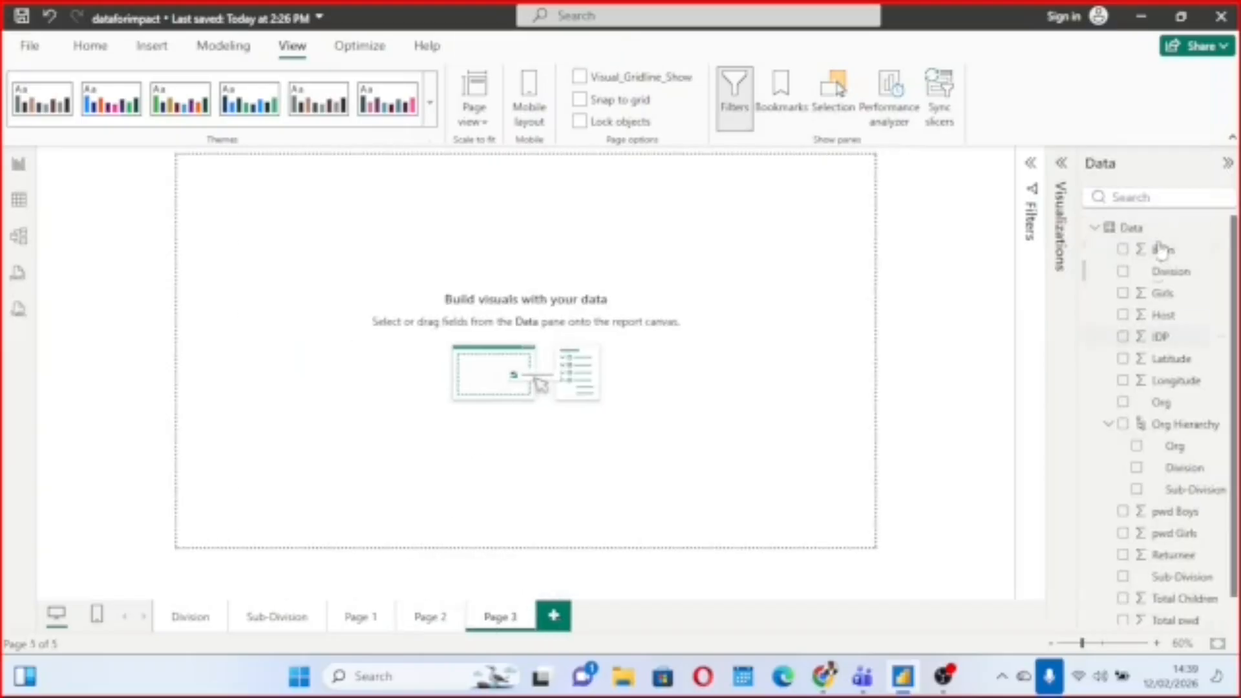
left_click(1124, 273)
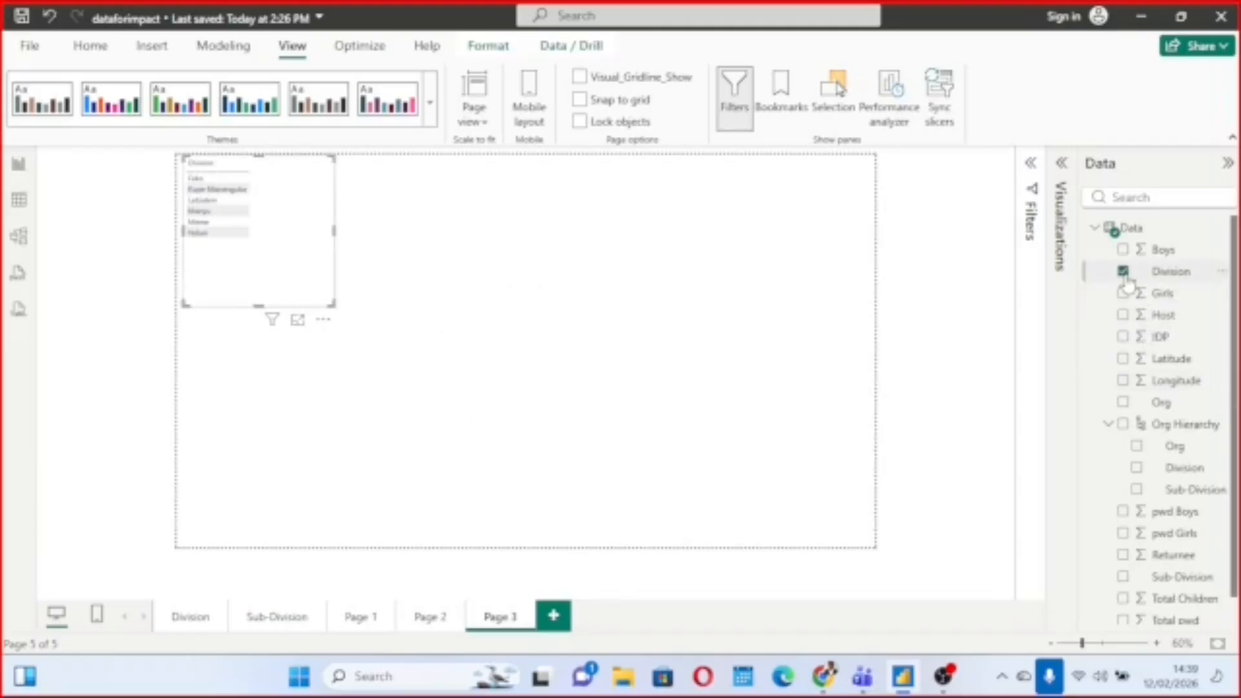
left_click(1124, 600)
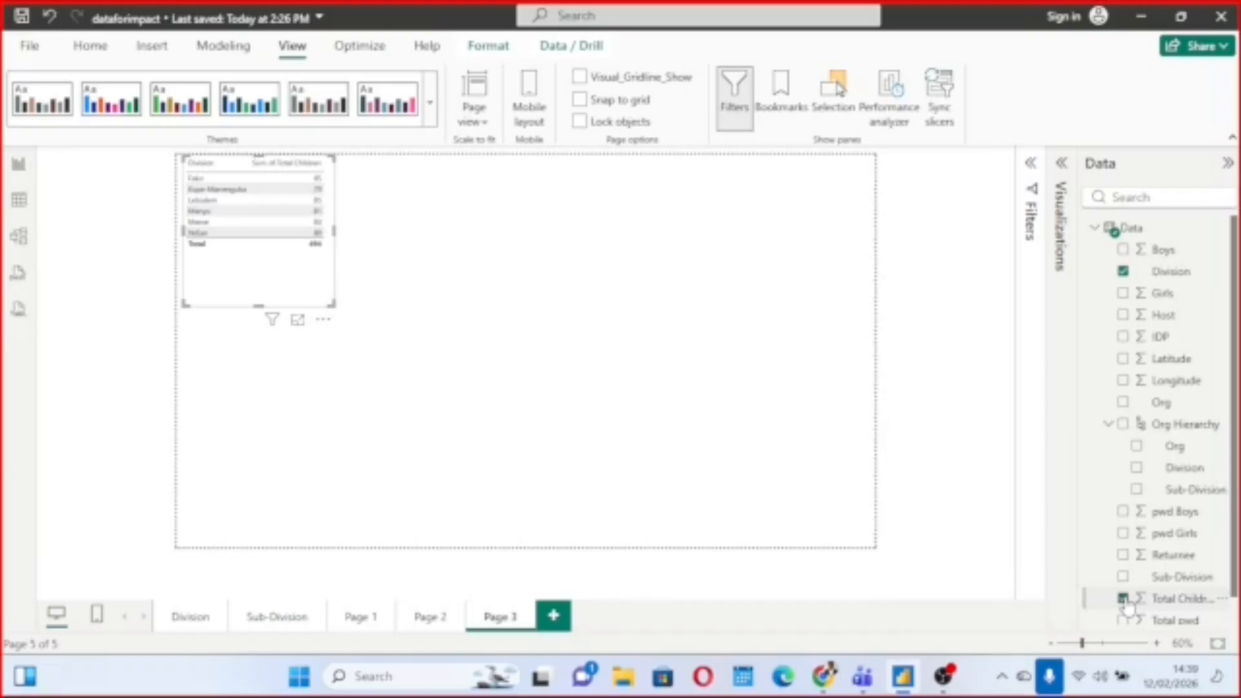
left_click(1063, 167)
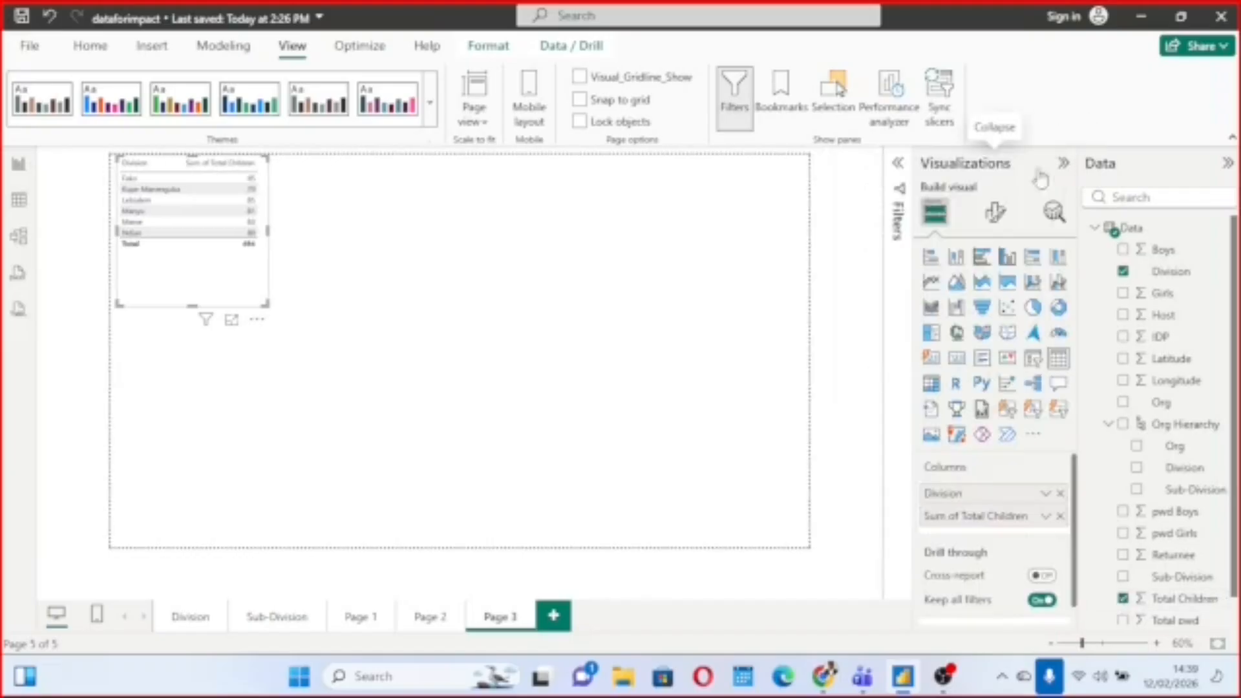
left_click(1005, 262)
Enlarge the Division column chart in the middle of the page and turn on its data labels.
left_click_drag(240, 281, 691, 410)
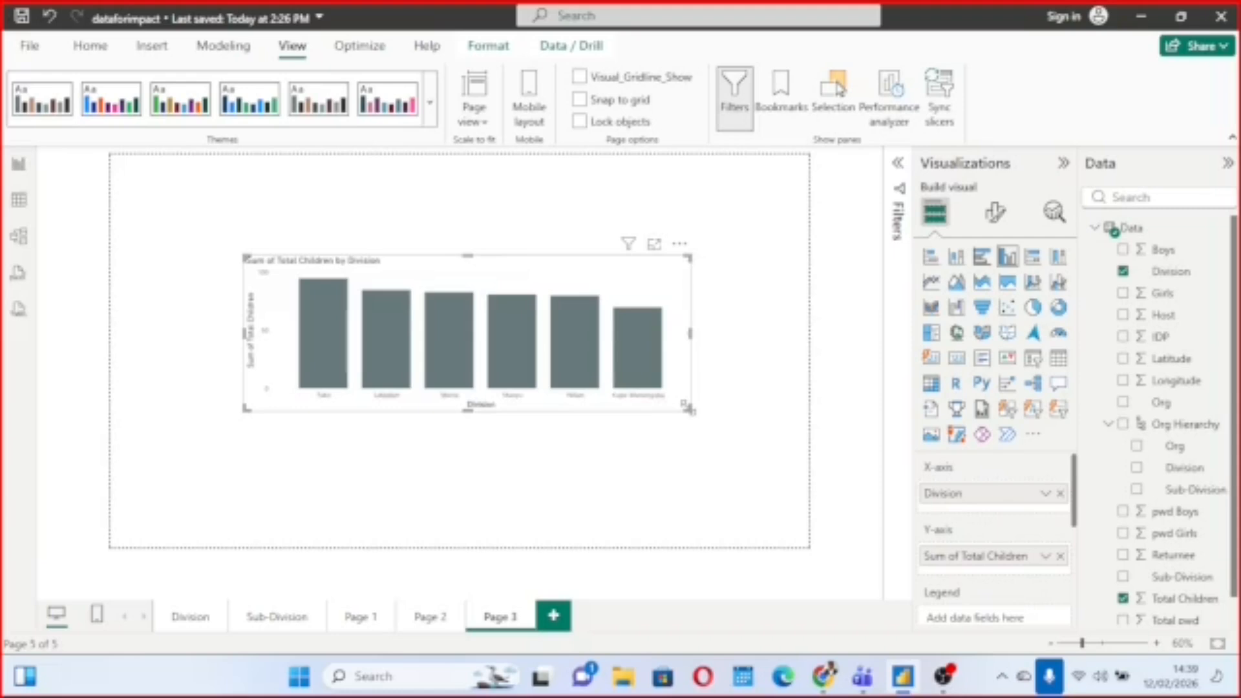
left_click(997, 219)
scroll(981, 464, "down", 2)
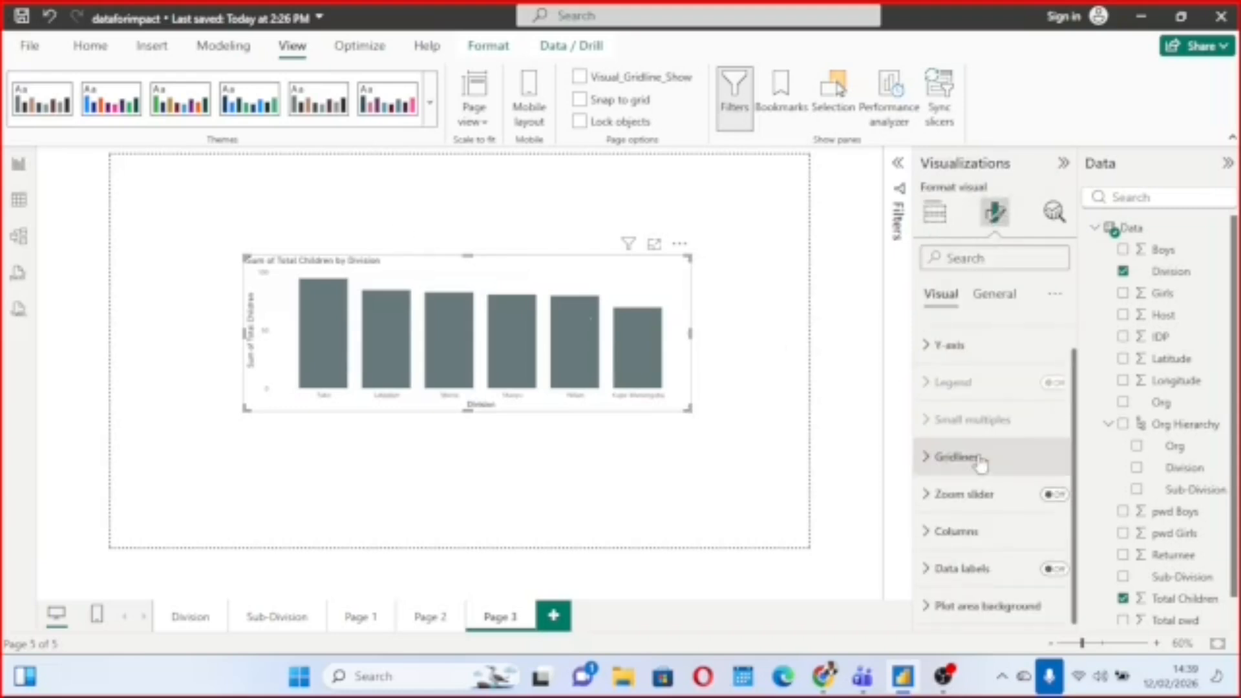
left_click(1055, 571)
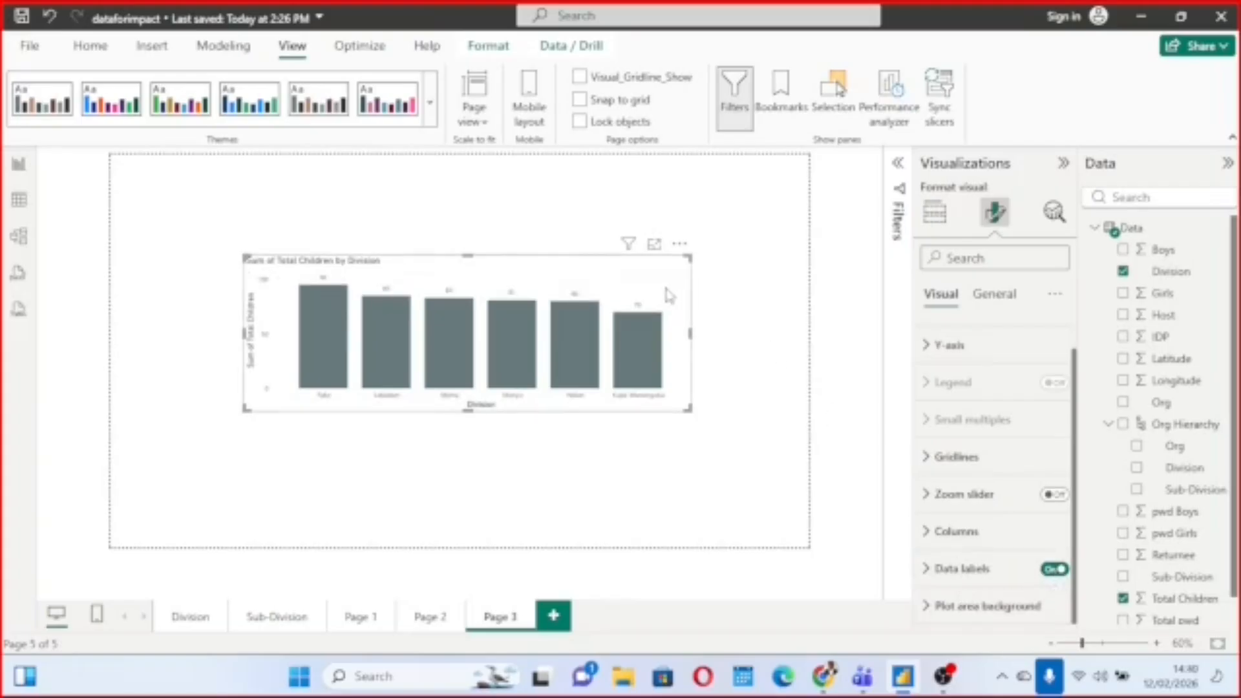
Analyze where the distribution of Total Children by Division is different, and dismiss the analysis.
right_click(668, 295)
mouse_move(726, 352)
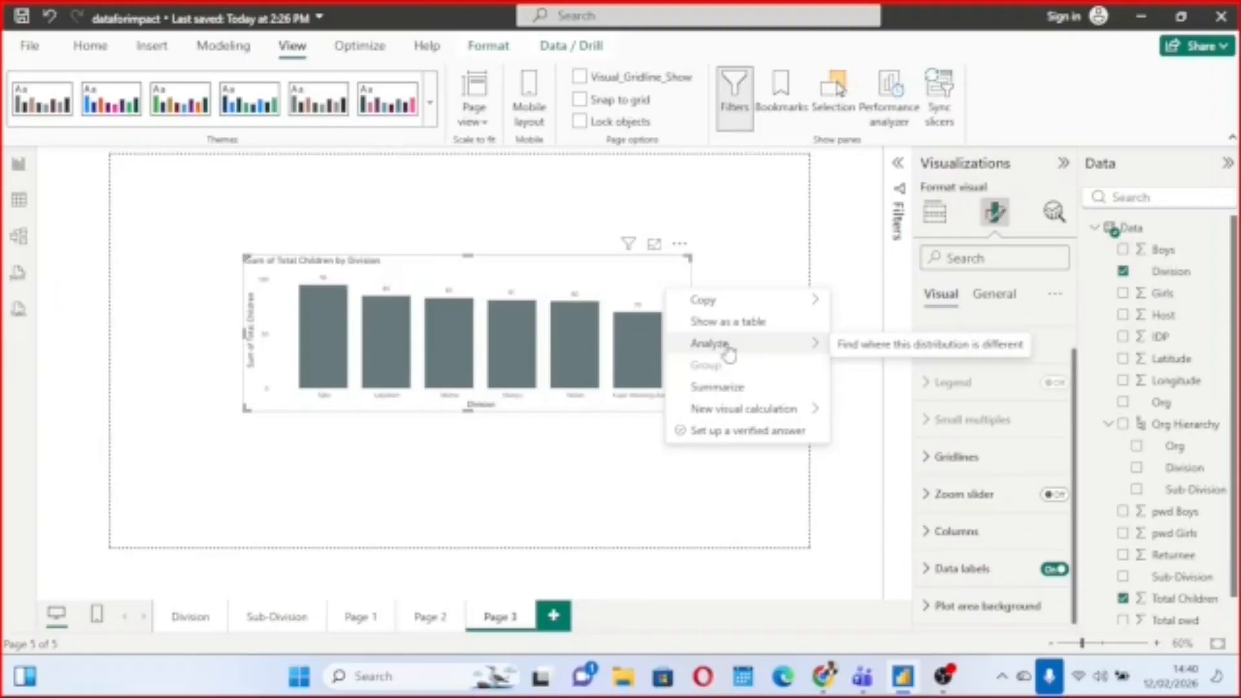
left_click(864, 352)
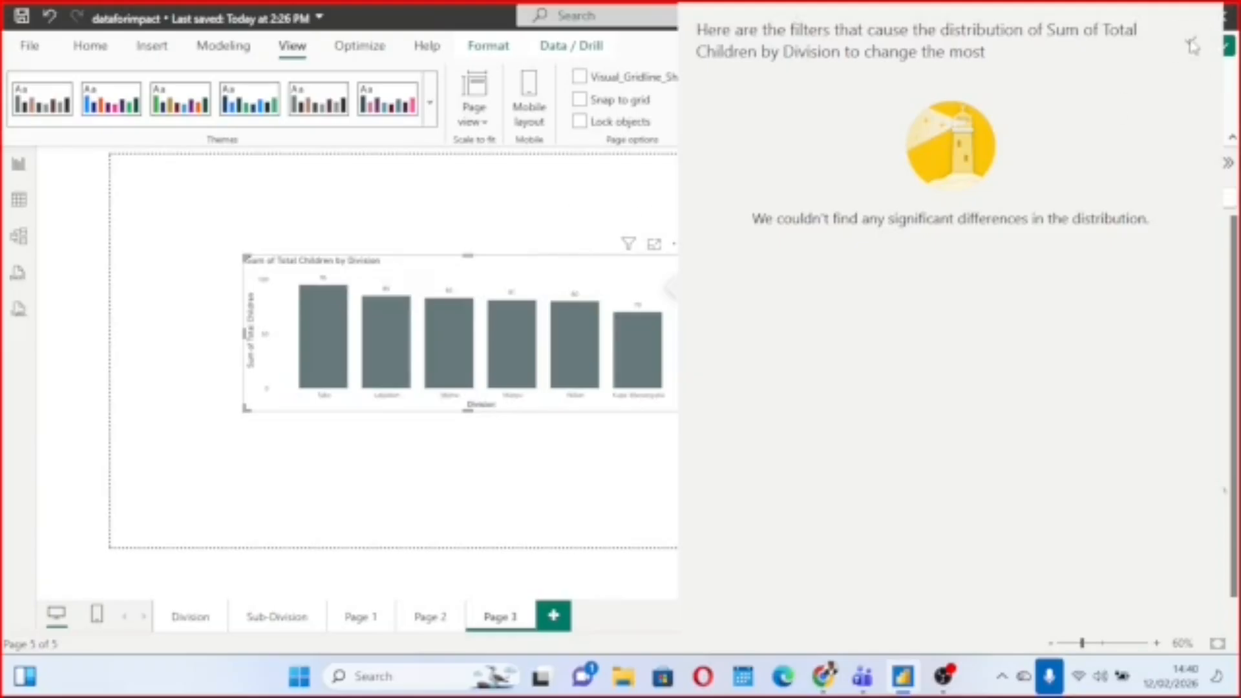
left_click(586, 230)
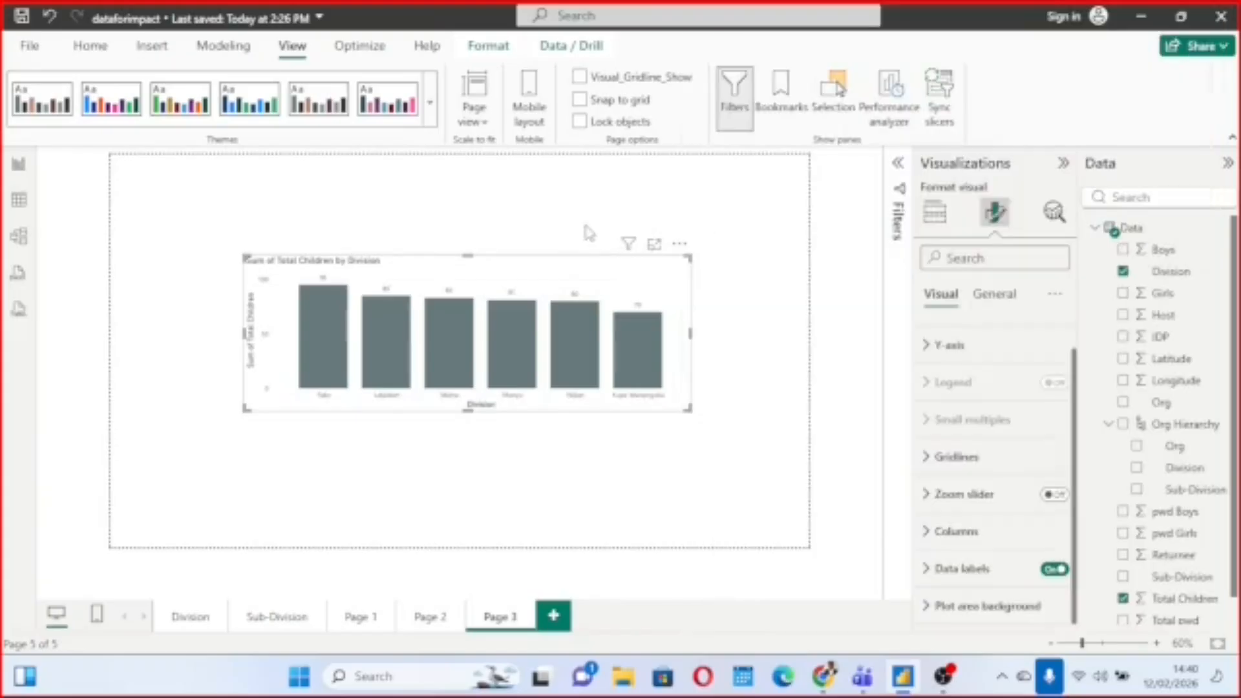
Summarize the Division column chart as a narrative visual and place it below the chart's lower-left corner.
right_click(623, 297)
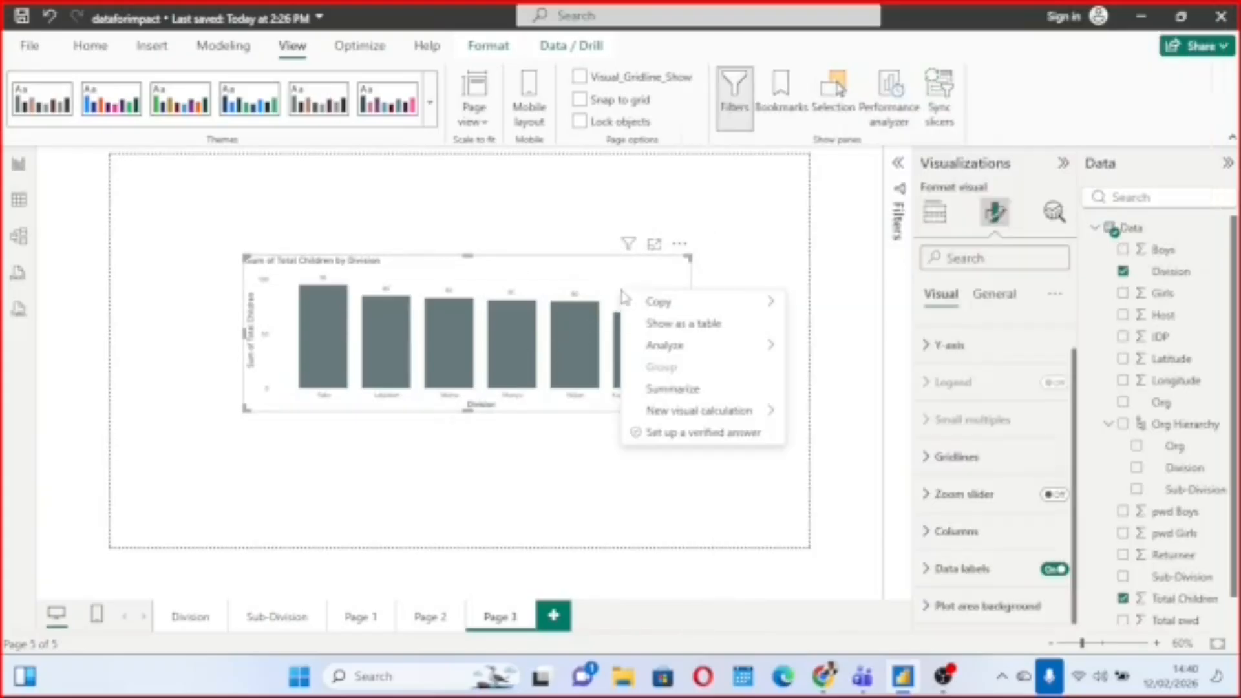
left_click(691, 391)
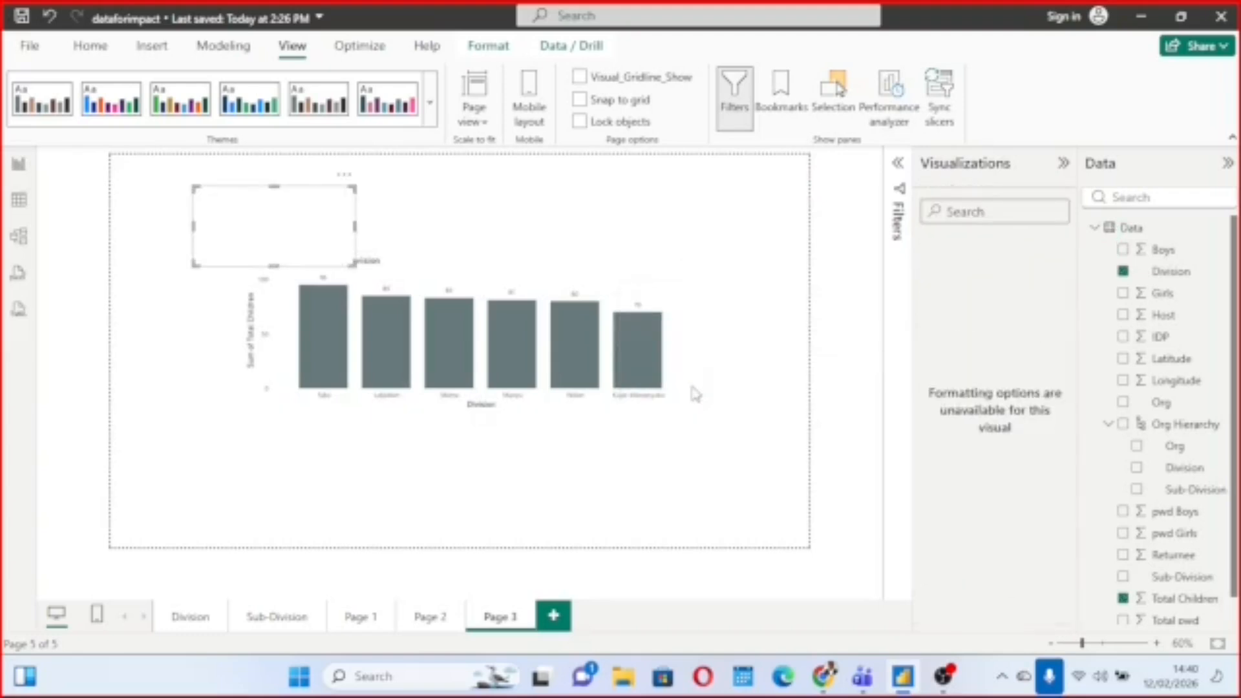
left_click_drag(334, 227, 316, 454)
right_click(317, 453)
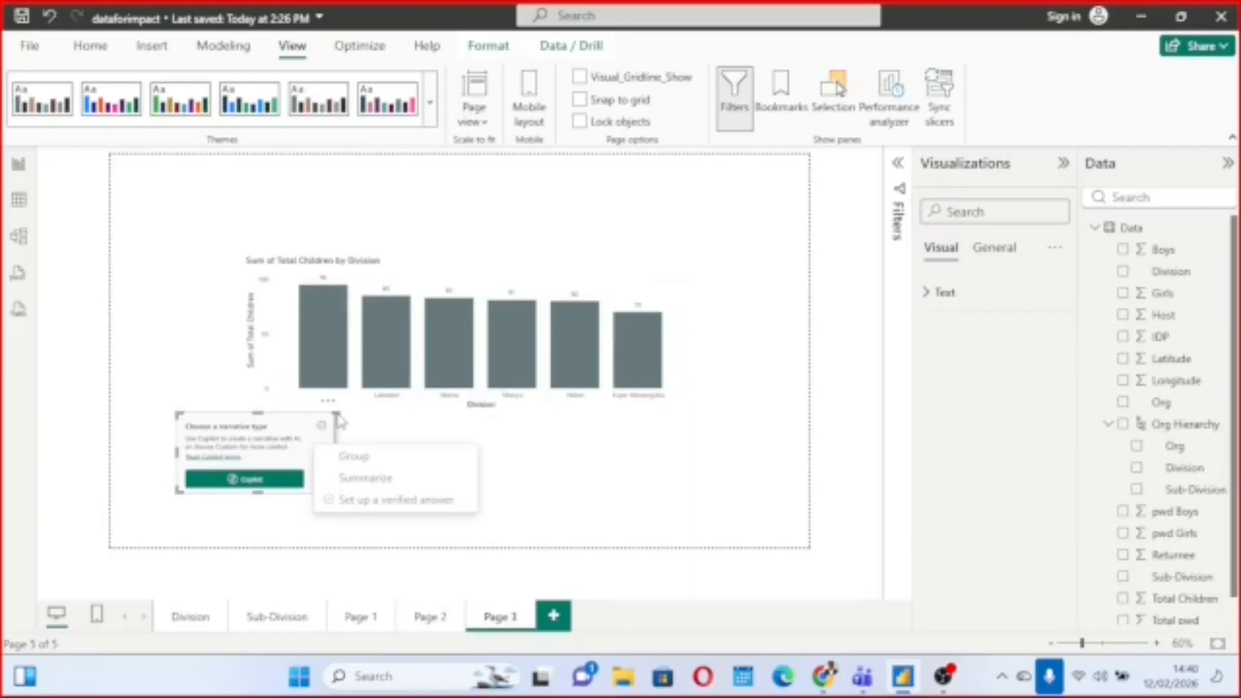
left_click(405, 426)
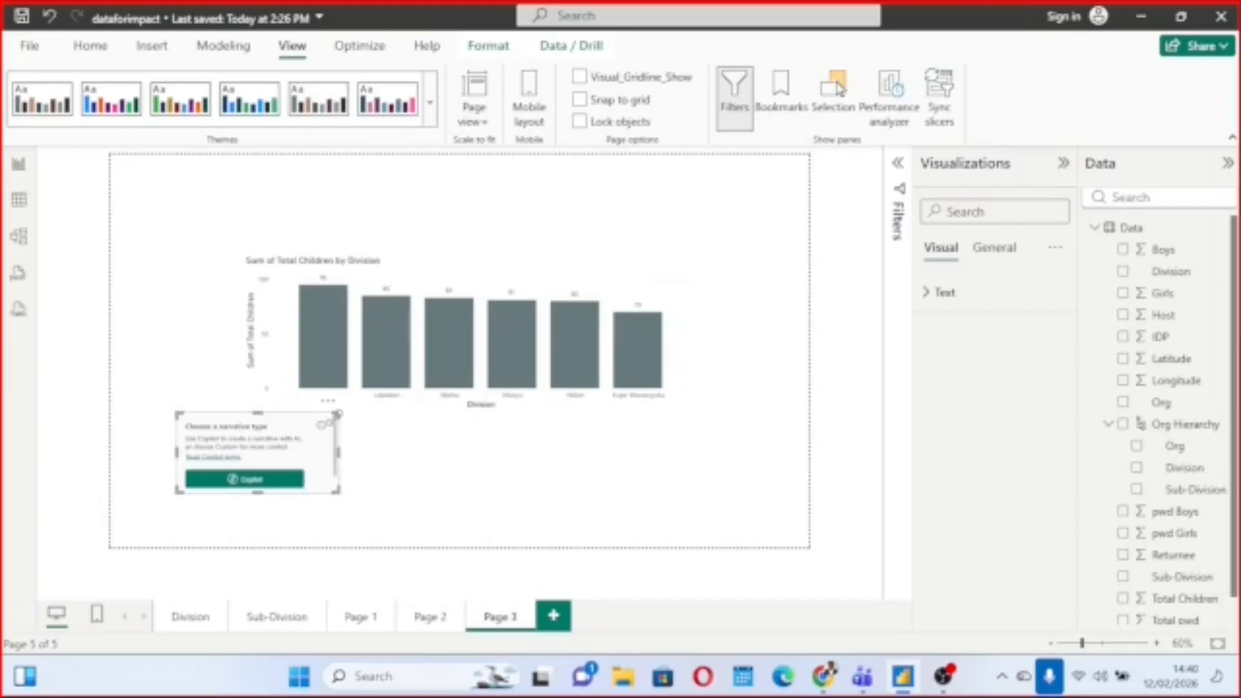
Enlarge the narrative visual and choose the Custom narrative type to generate the summary text.
left_click_drag(338, 413, 551, 256)
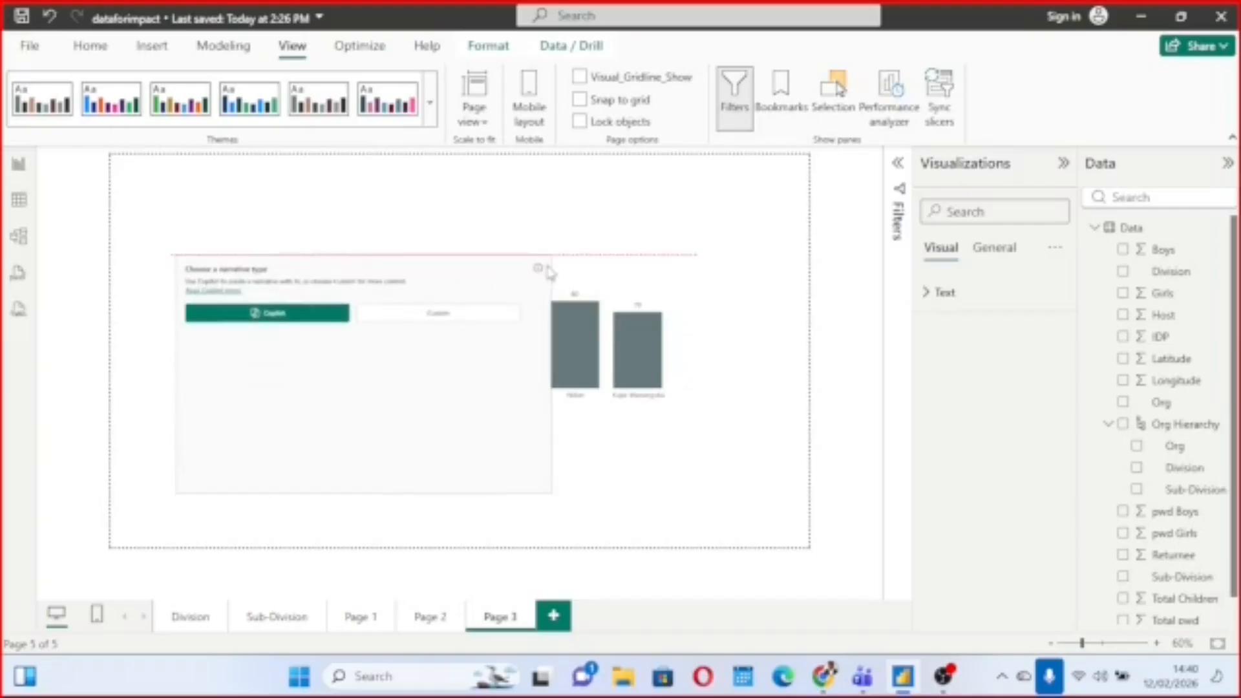
left_click(430, 317)
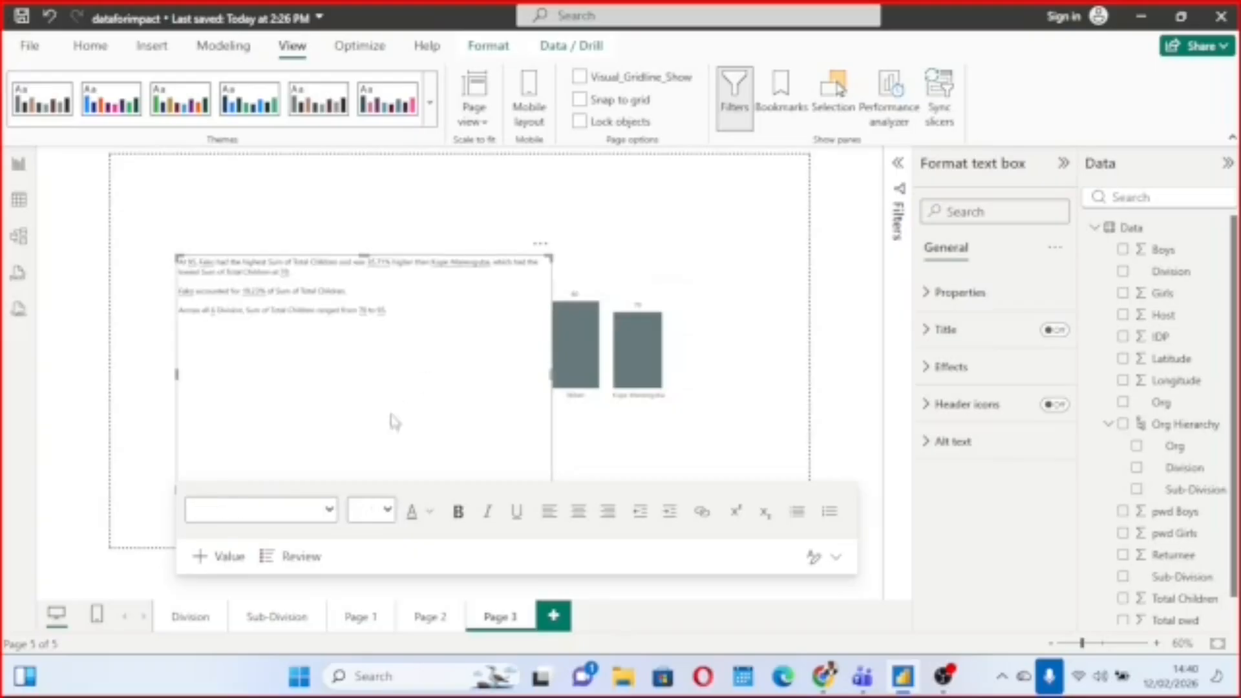
left_click(501, 386)
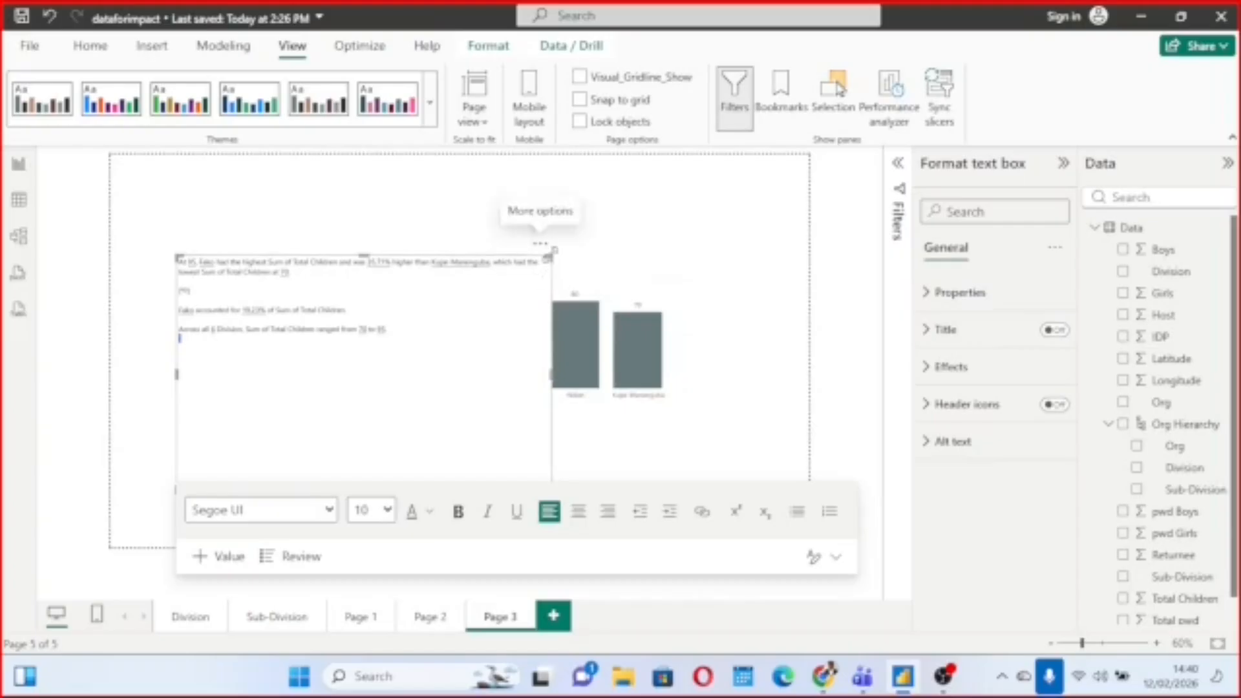
Resize the narrative text box into a wide, short block directly beneath the Division chart.
left_click_drag(549, 258, 585, 367)
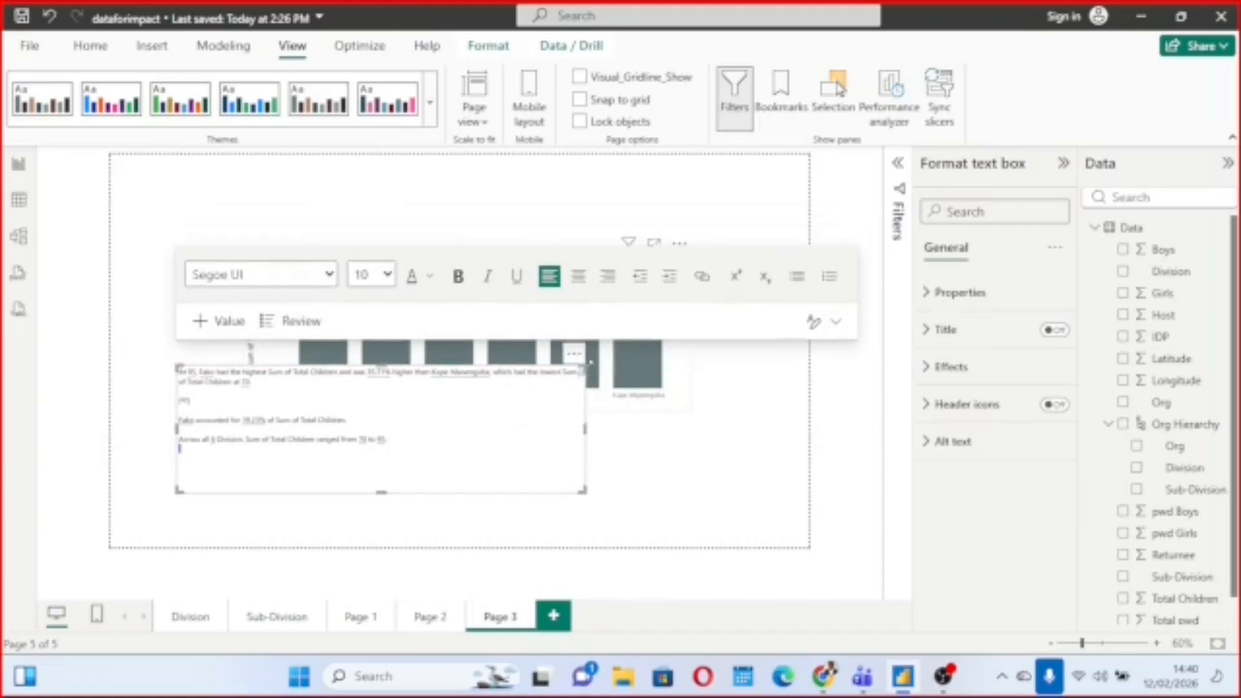
left_click_drag(589, 362, 583, 404)
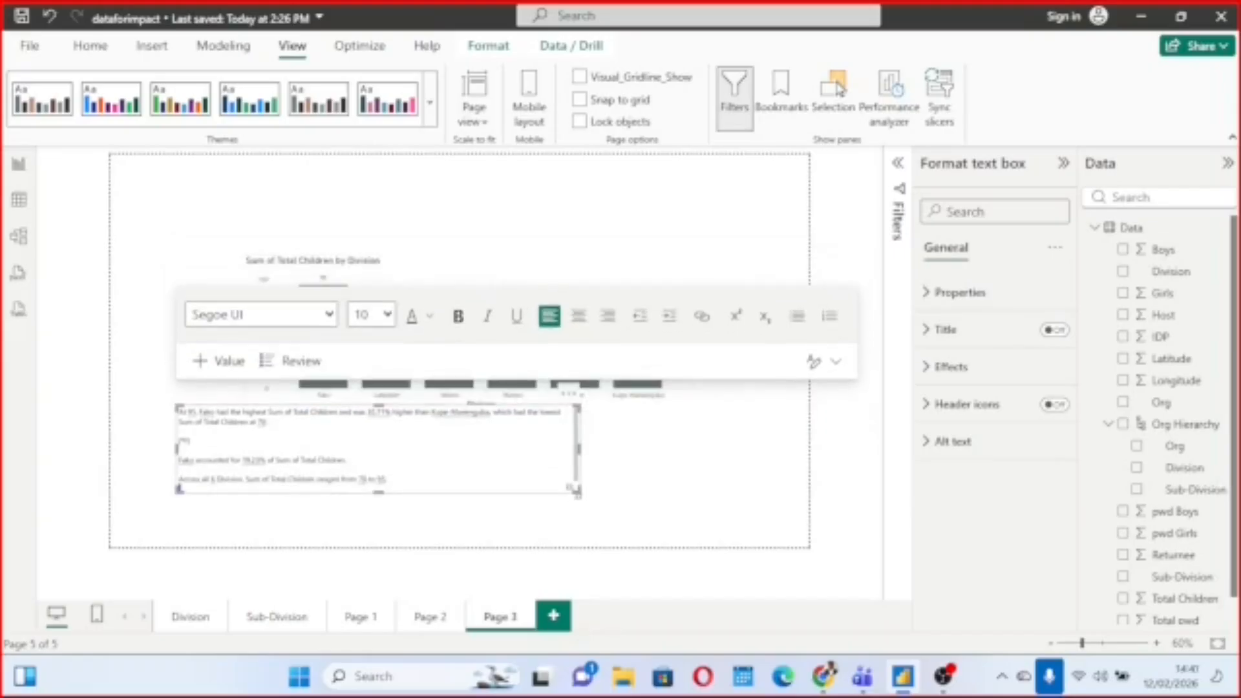
left_click_drag(578, 493, 741, 499)
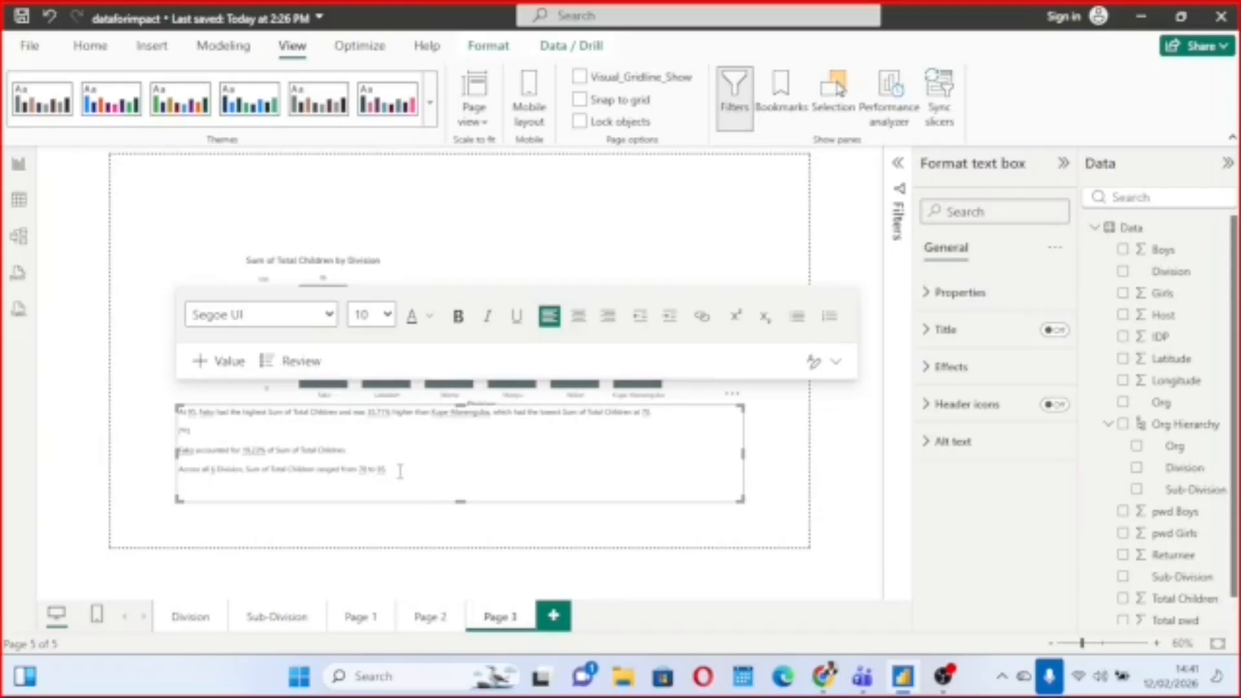
left_click_drag(400, 471, 179, 470)
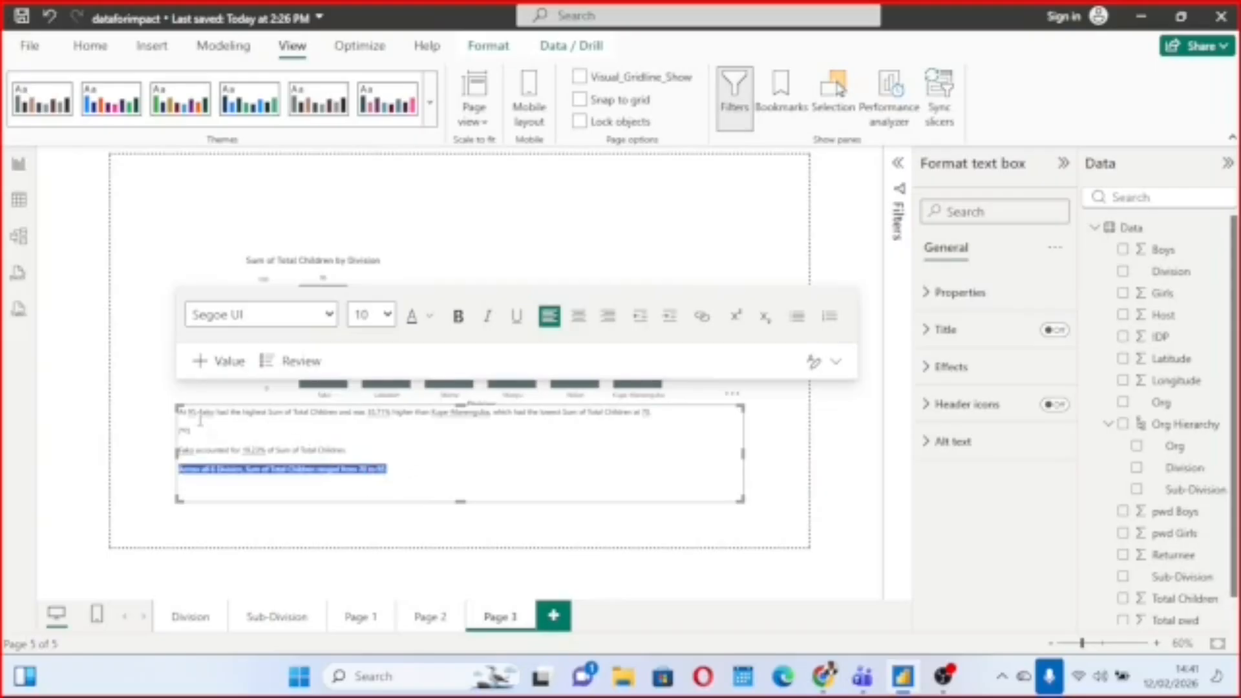
left_click(344, 442)
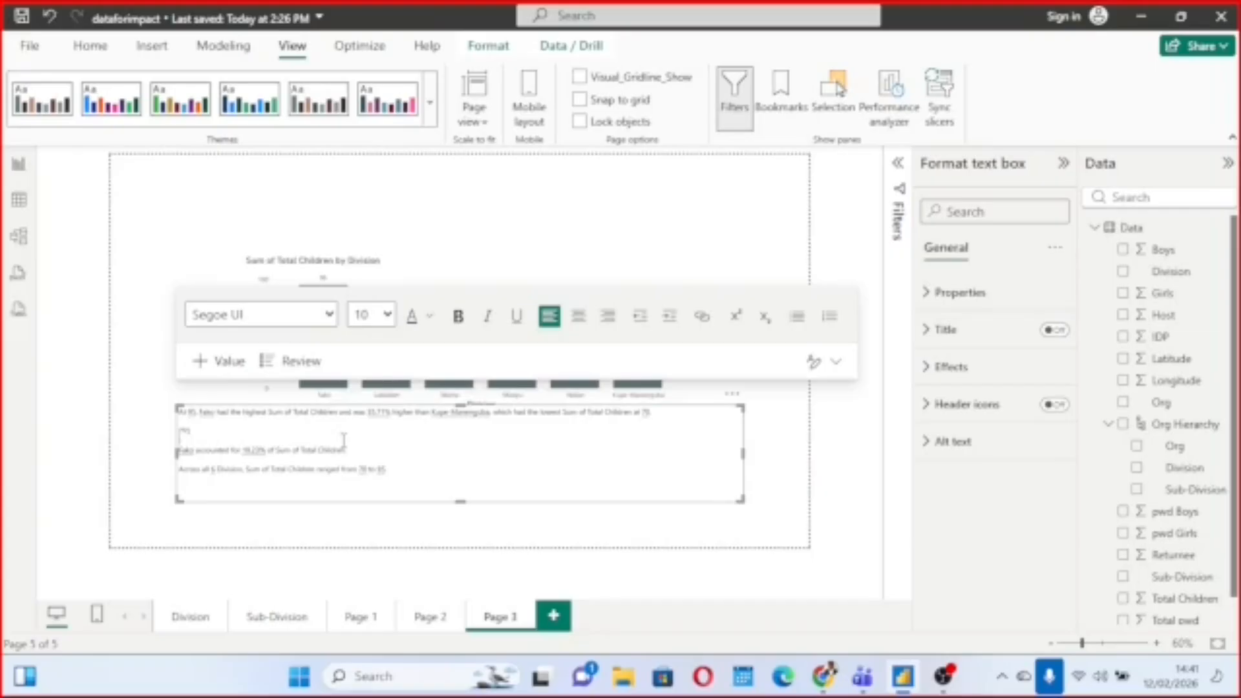
Try font sizes 18 and 16 on the whole narrative text, and settle on size 14.
left_click(343, 441)
key("ctrl+a")
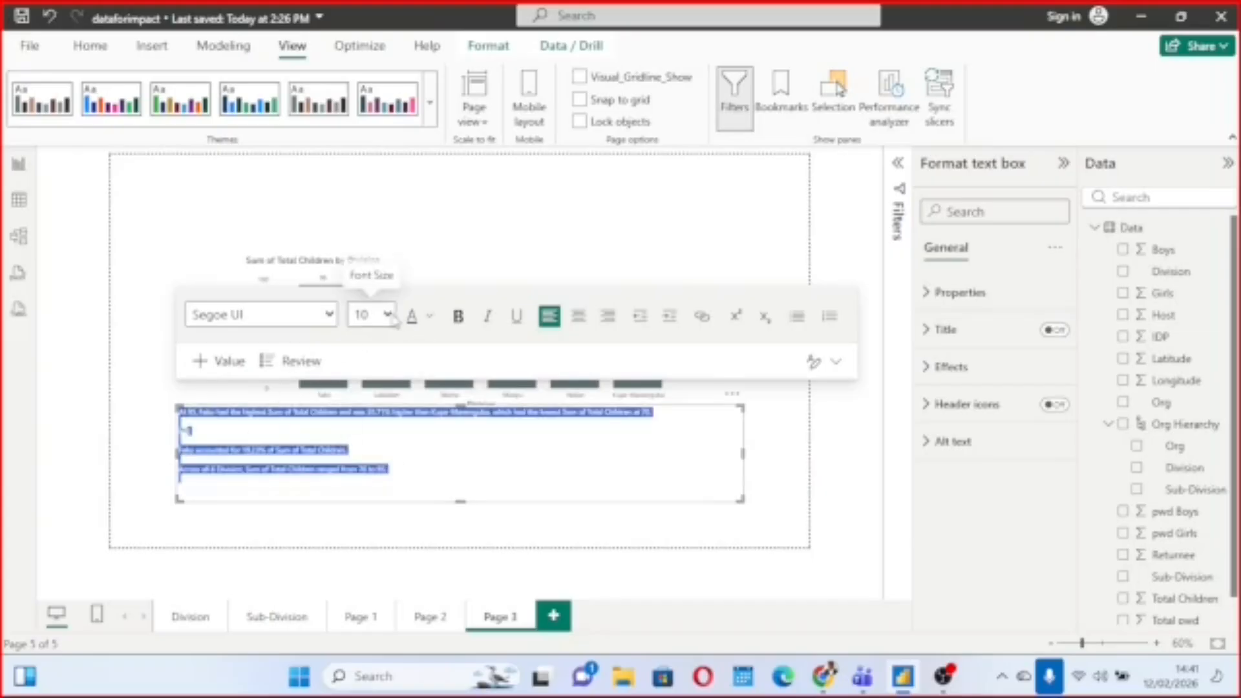
left_click(388, 315)
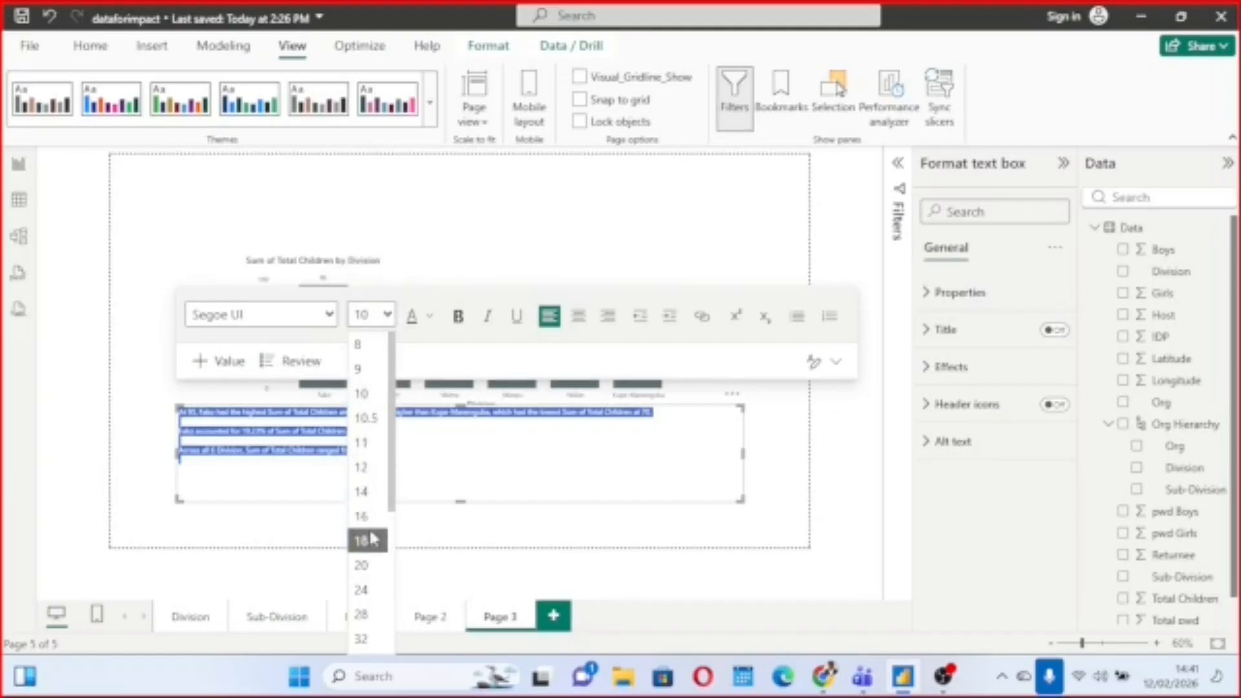
left_click(371, 540)
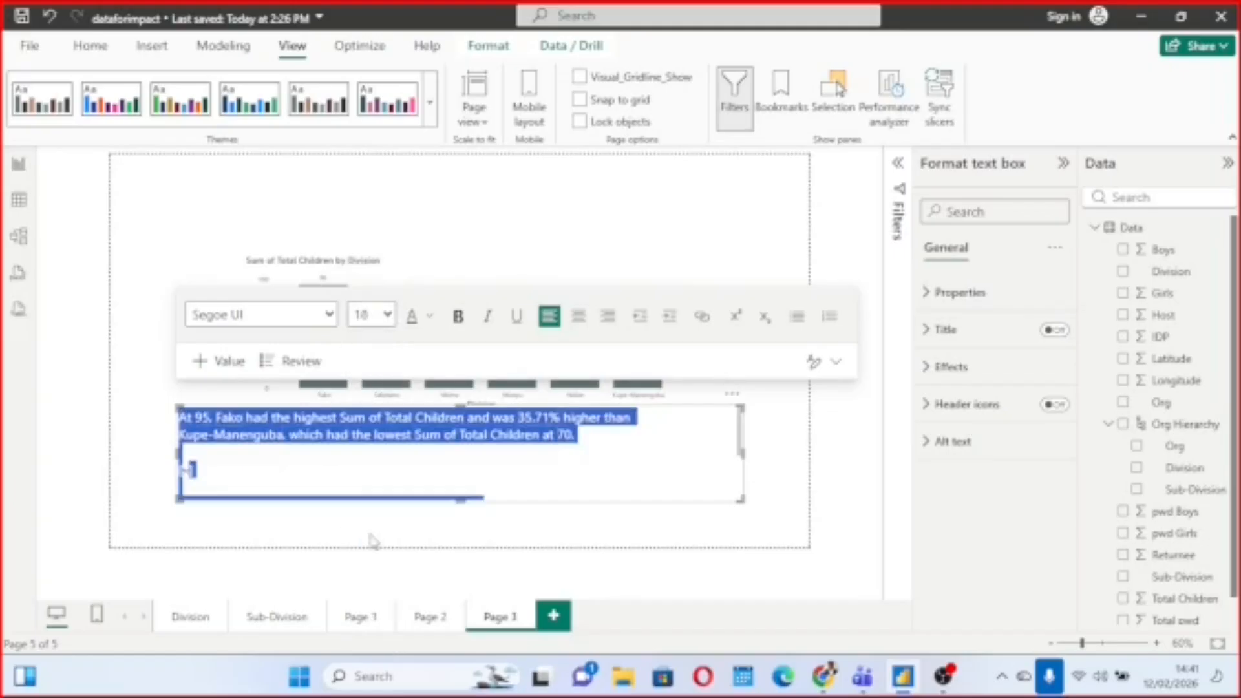
left_click(387, 315)
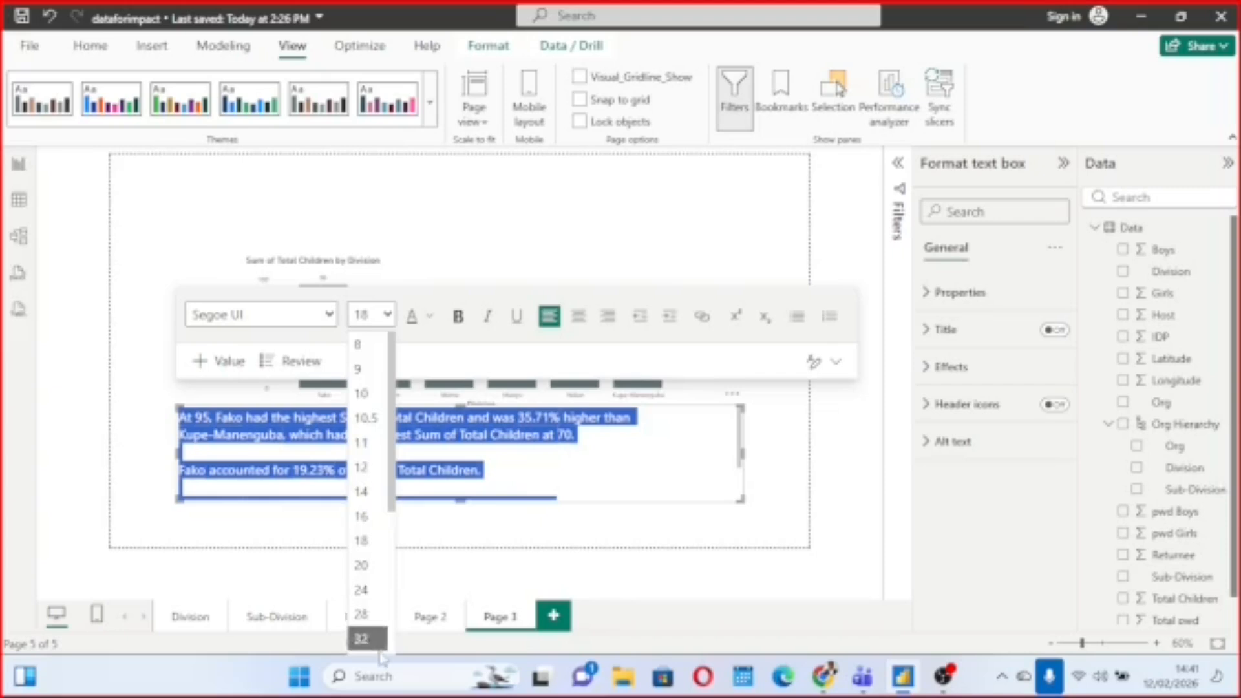
left_click(366, 498)
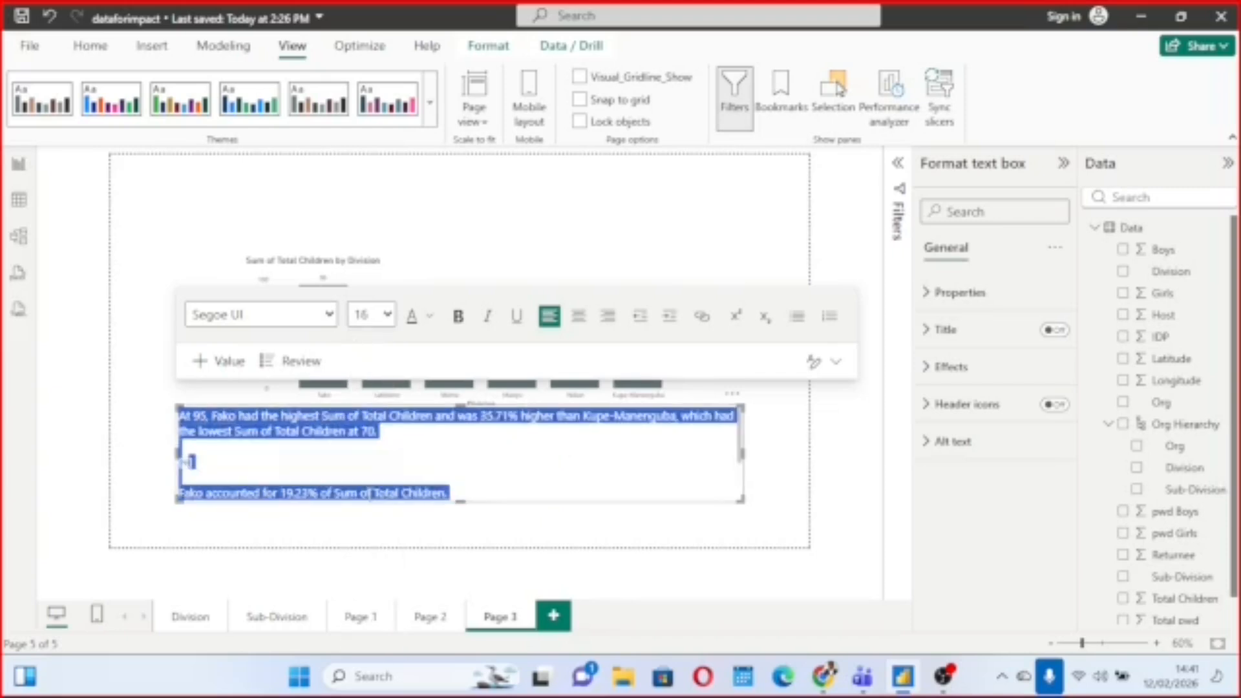
left_click(378, 315)
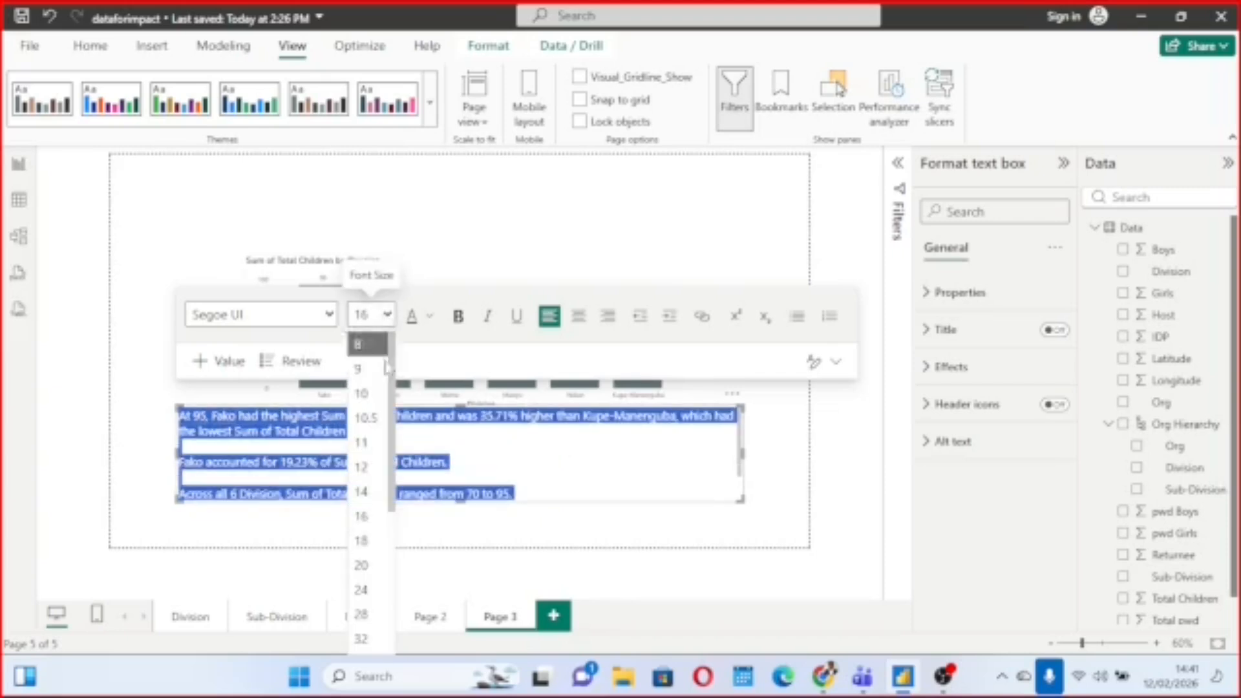
left_click(362, 492)
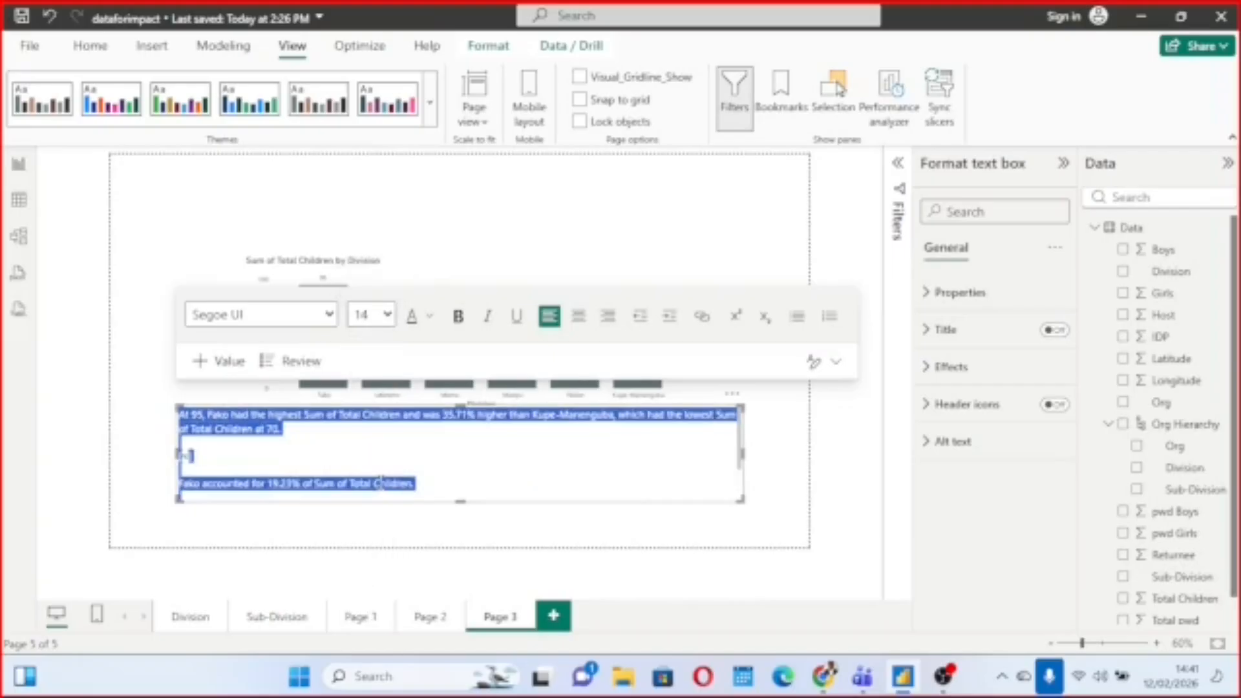
left_click(364, 445)
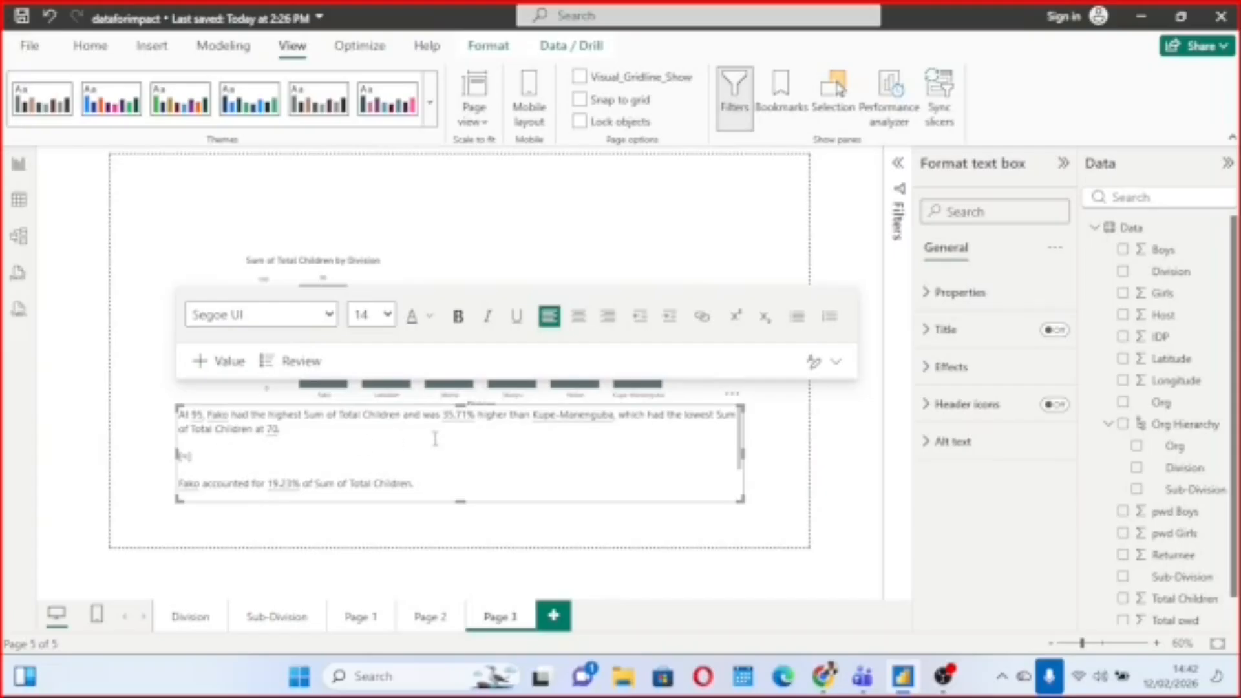
Check the Division chart in focus mode, and widen the narrative text box nearly to the right edge of the report page.
left_click(655, 245)
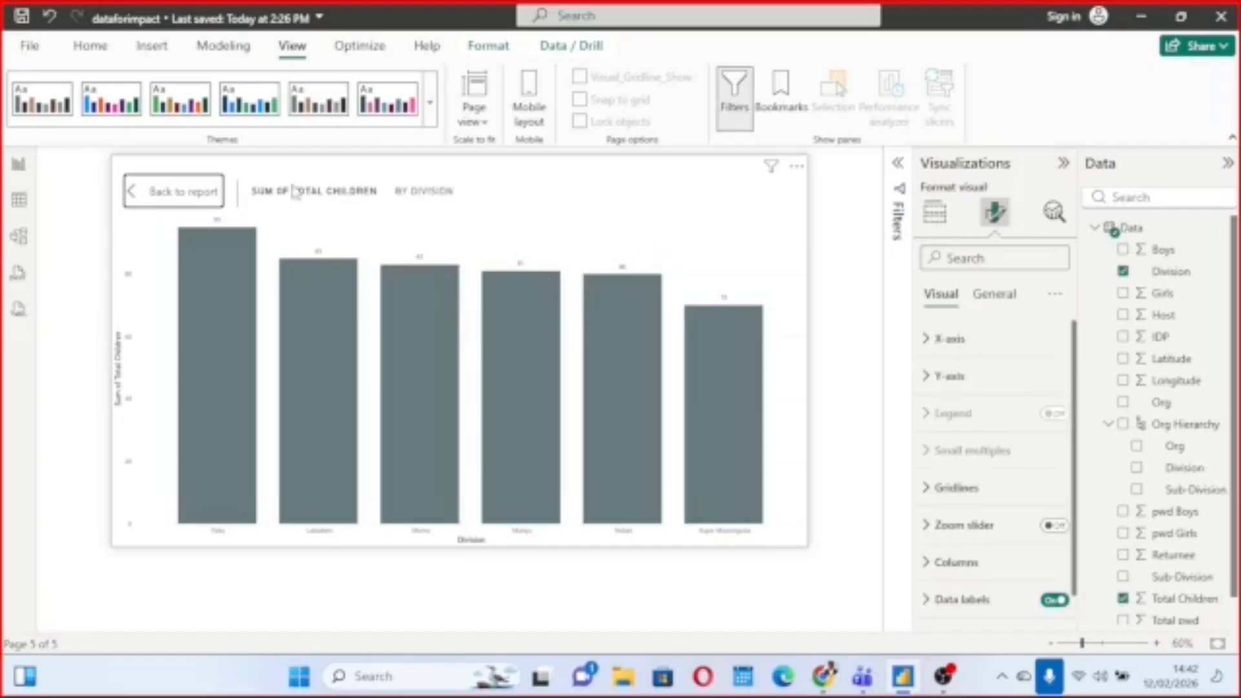
left_click(202, 204)
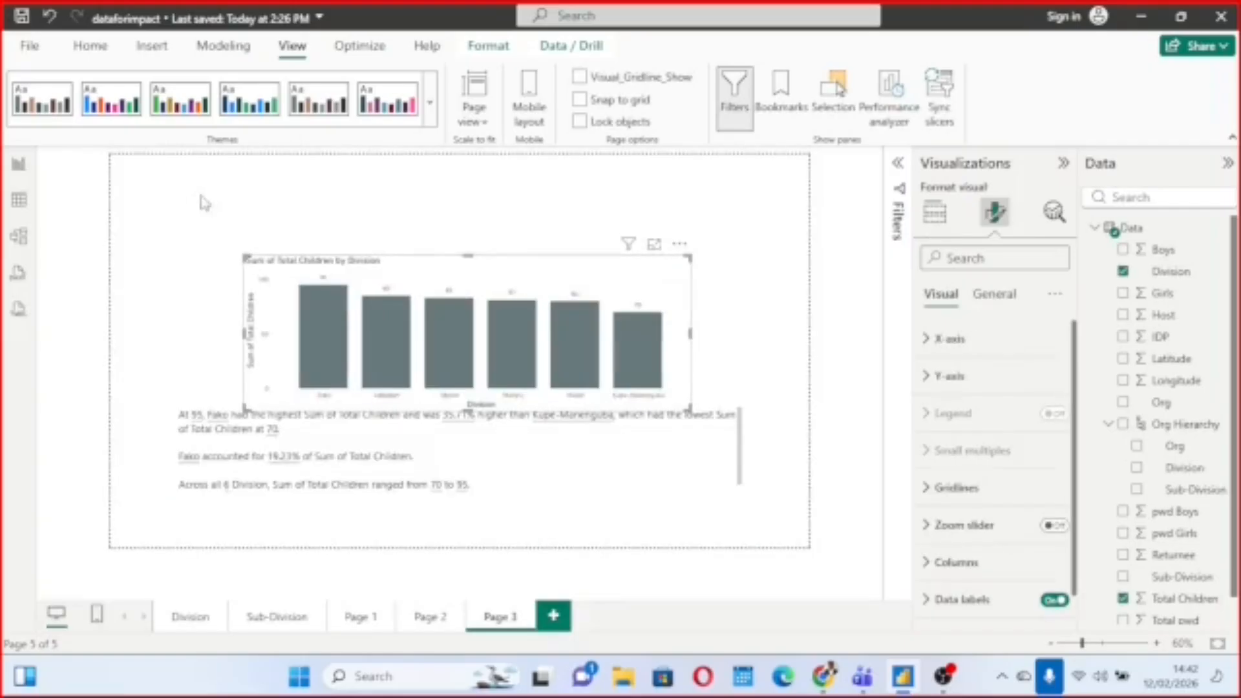
left_click(536, 455)
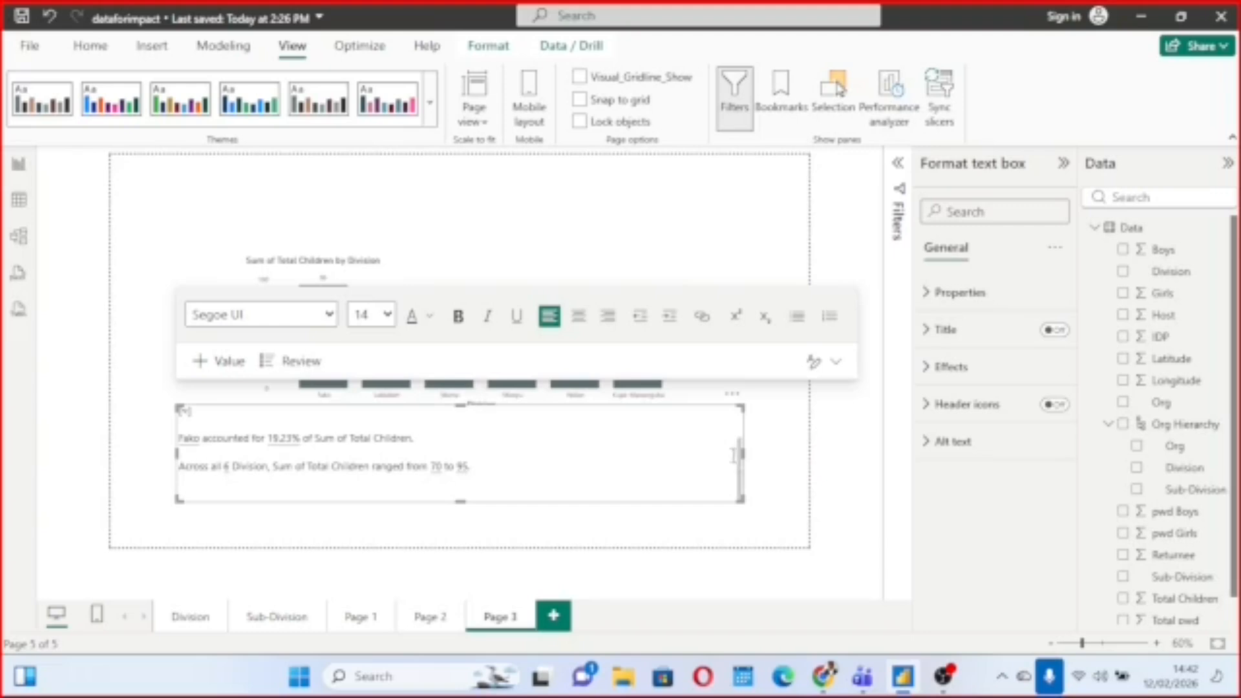
left_click_drag(742, 454, 800, 471)
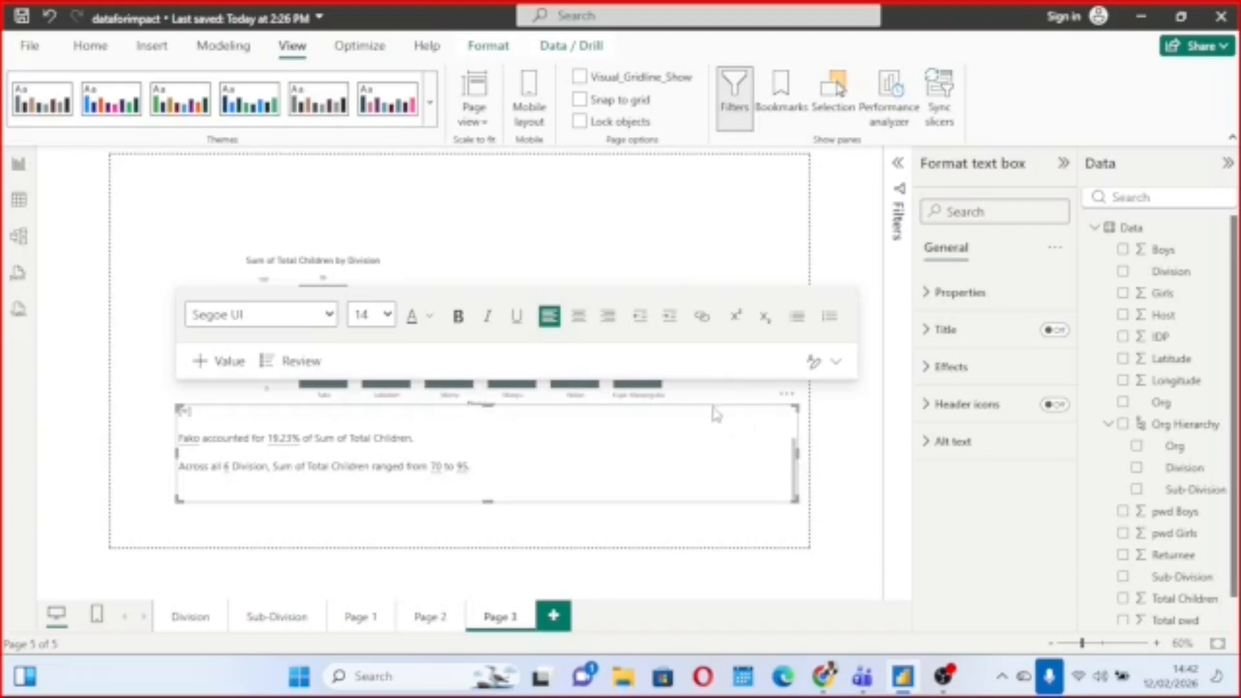
Review the narrative's values, and highlight its last sentence about the Total Children range across all divisions.
left_click(297, 363)
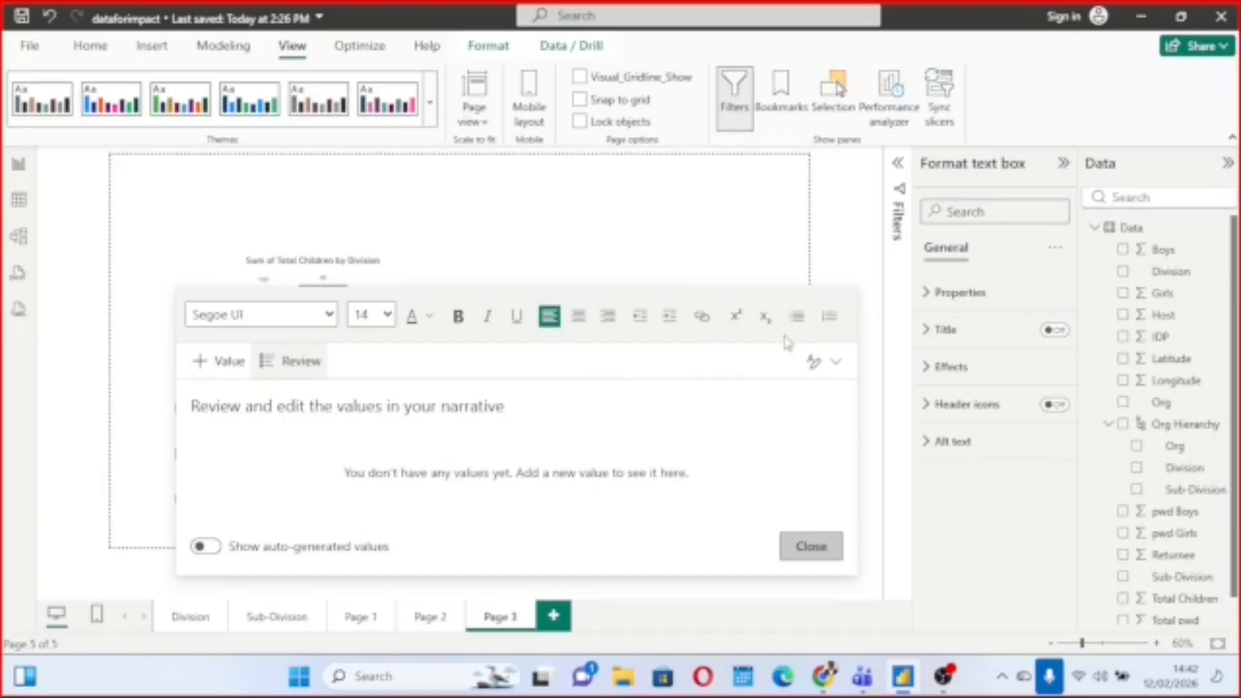
left_click(794, 551)
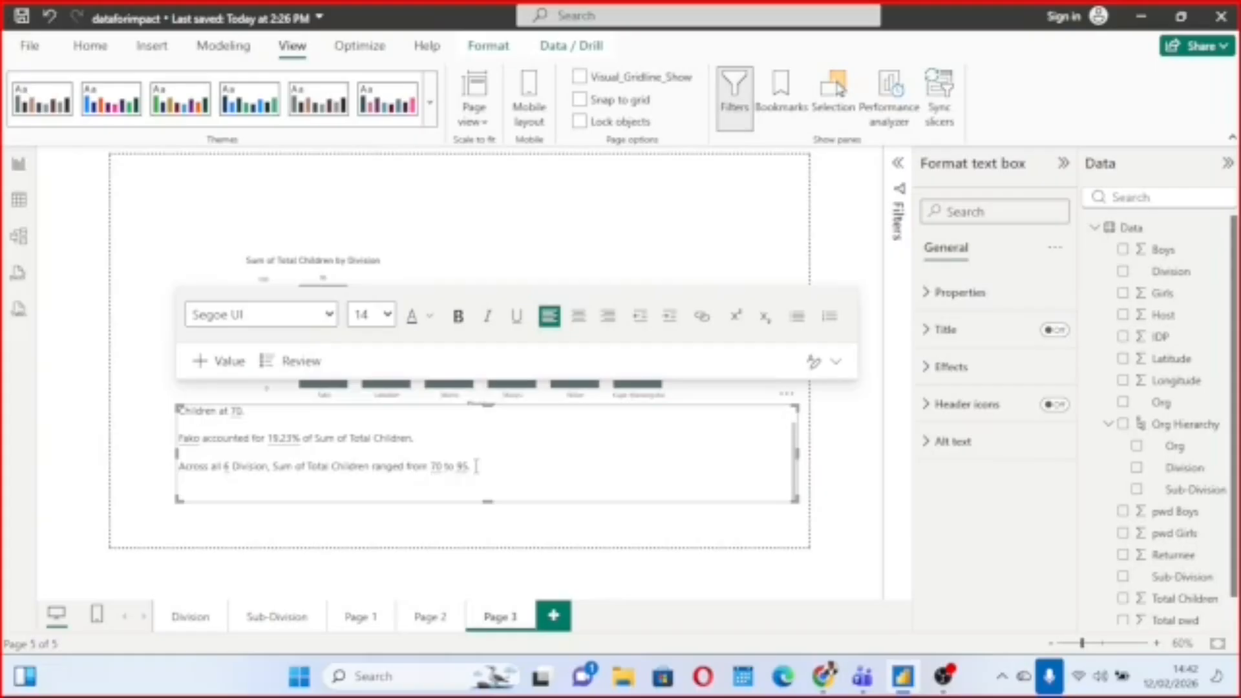
left_click_drag(476, 466, 179, 466)
left_click(488, 447)
left_click_drag(479, 459, 179, 466)
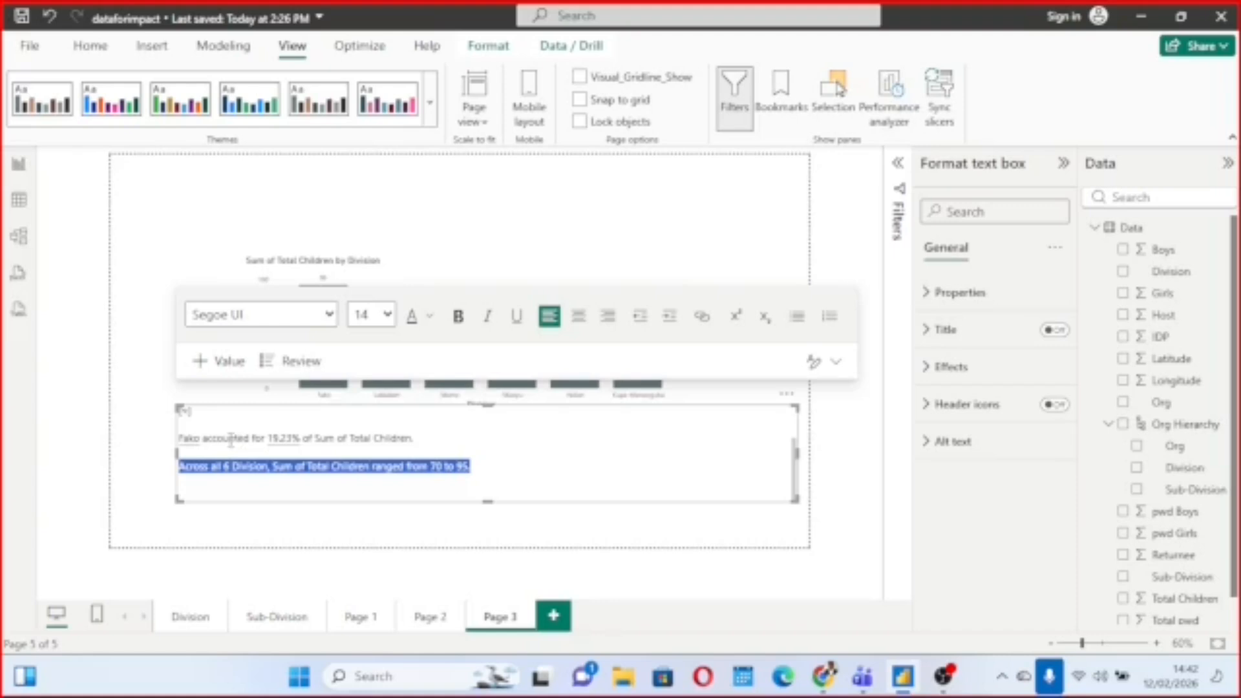
left_click(561, 467)
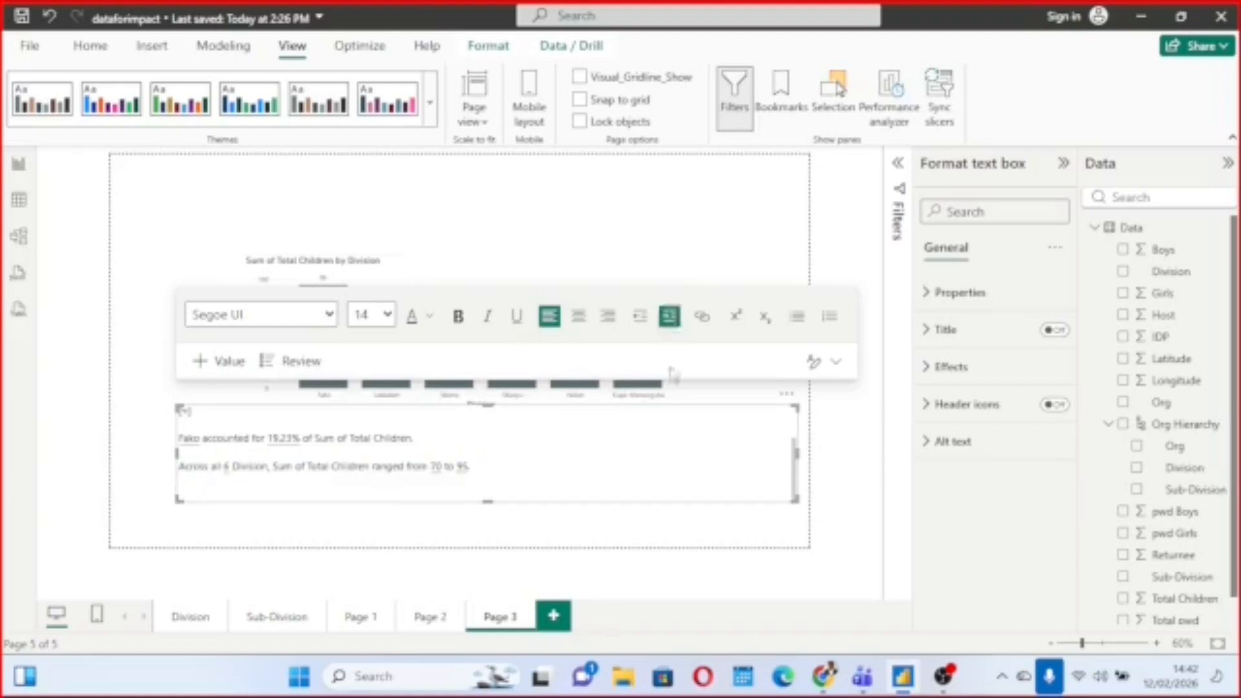